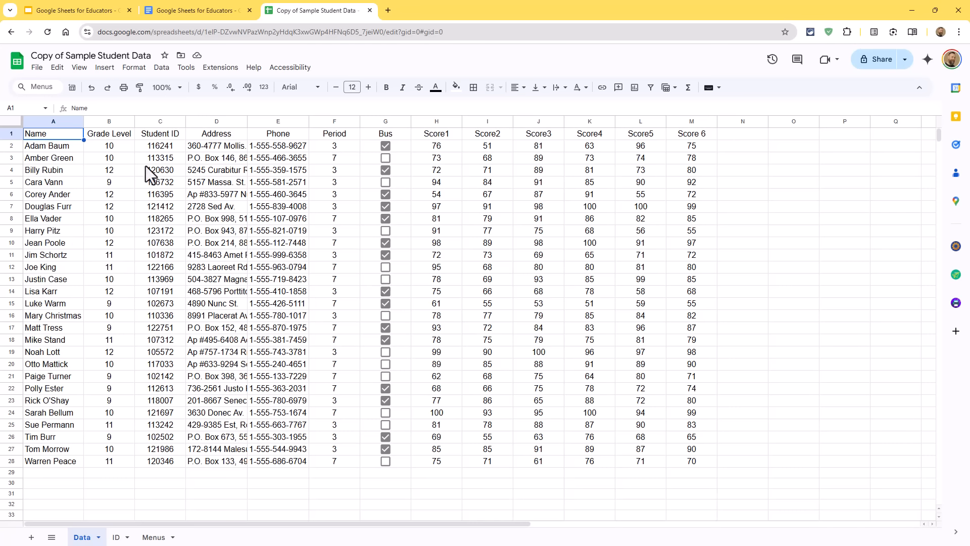
# - Review each column of the student data from Name through Score 6, ending back at cell A1
pyautogui.click(46, 122)
pyautogui.click(114, 123)
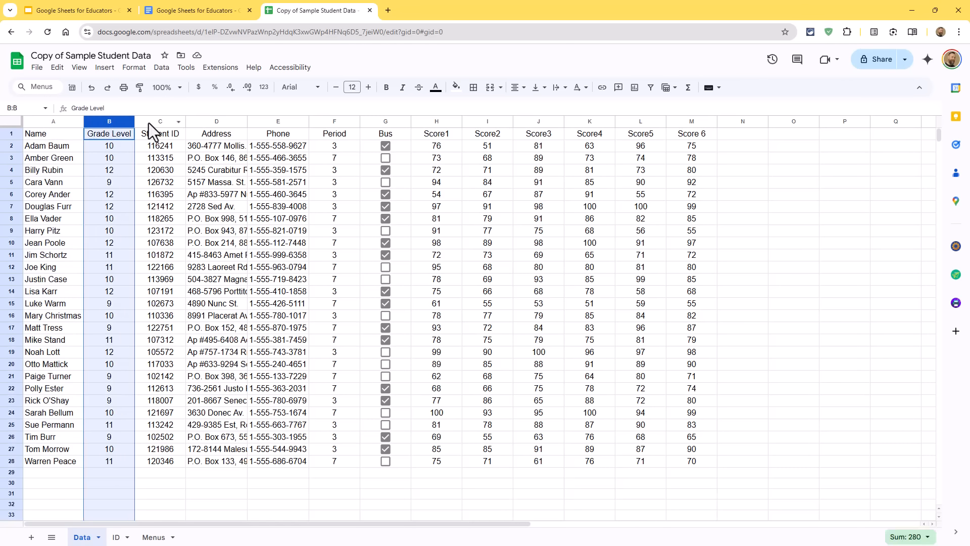
pyautogui.click(161, 122)
pyautogui.click(223, 122)
pyautogui.click(271, 122)
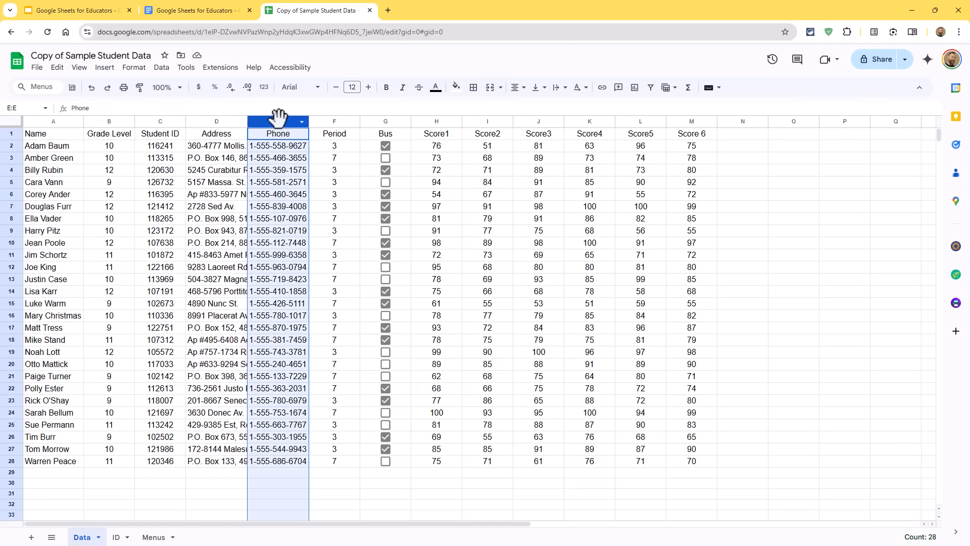
pyautogui.click(320, 121)
pyautogui.click(379, 122)
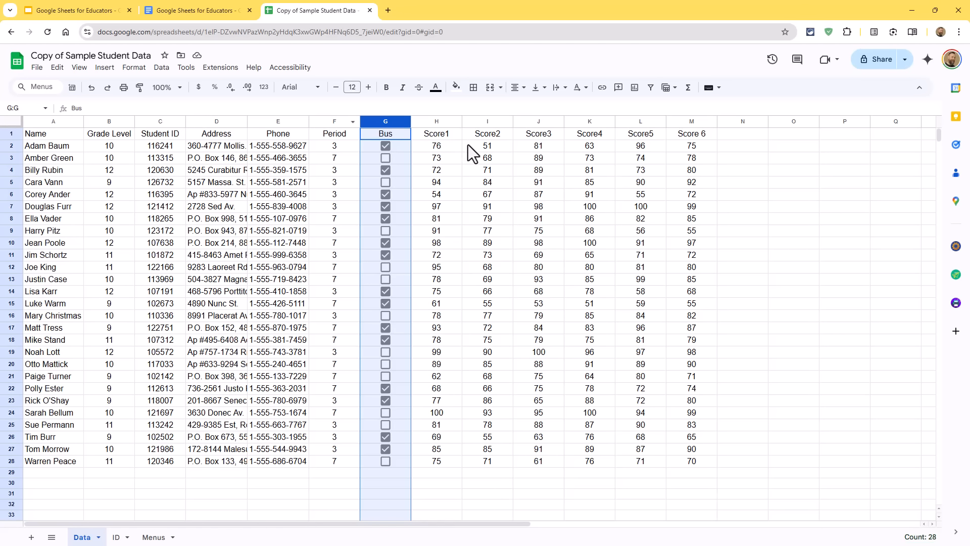
pyautogui.moveTo(443, 122); pyautogui.dragTo(685, 137)
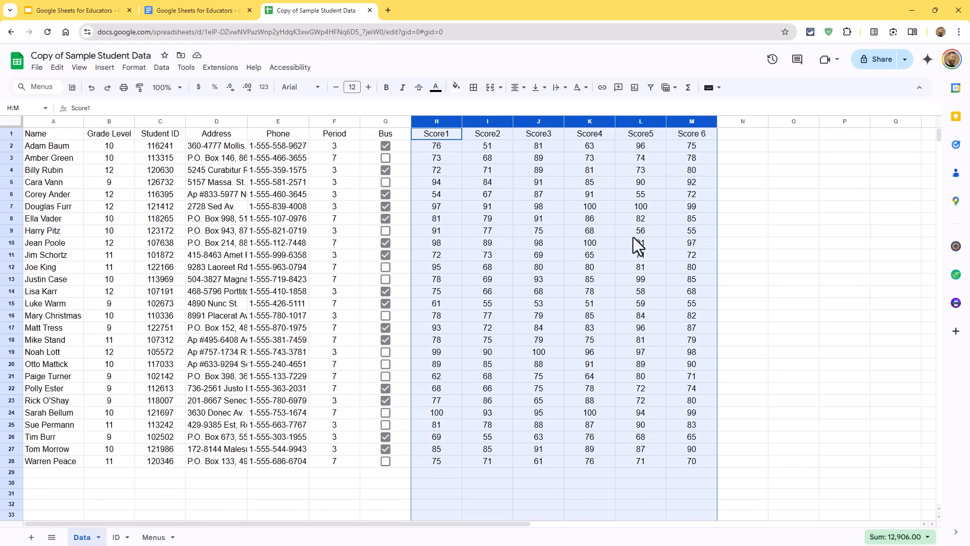
pyautogui.click(587, 271)
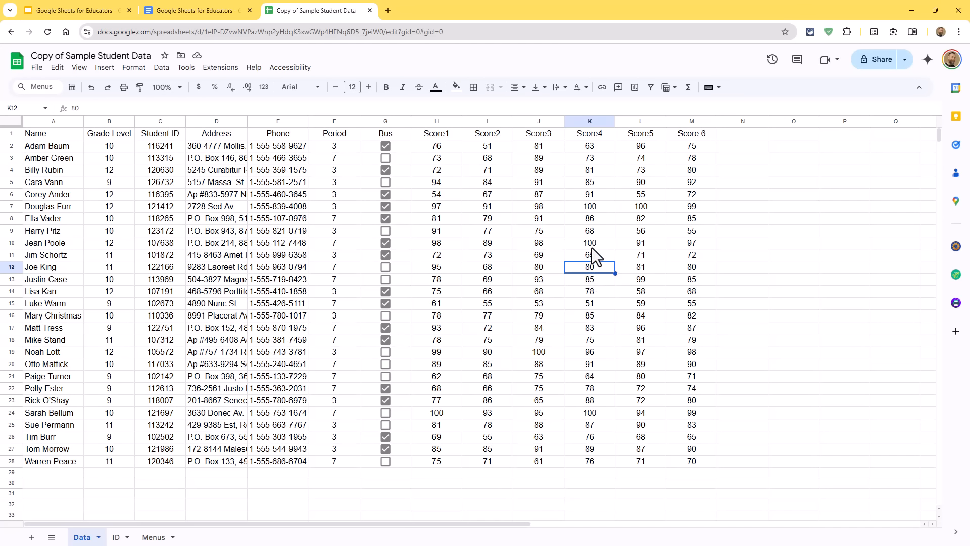
pyautogui.hotkey('ctrl', 'Home')
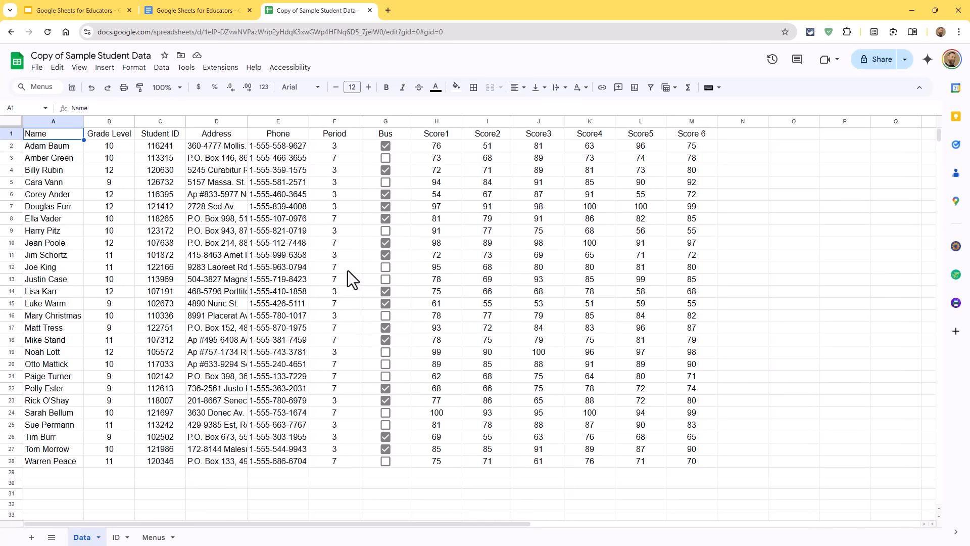
# - Switch to the slide presentation to show the View Options slide and return to the sample student data spreadsheet
pyautogui.click(78, 9)
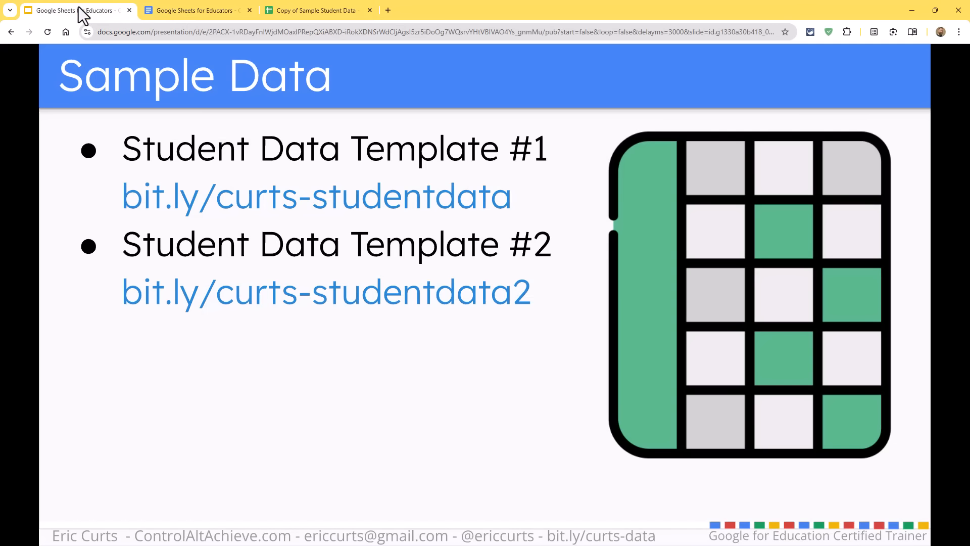
pyautogui.click(265, 317)
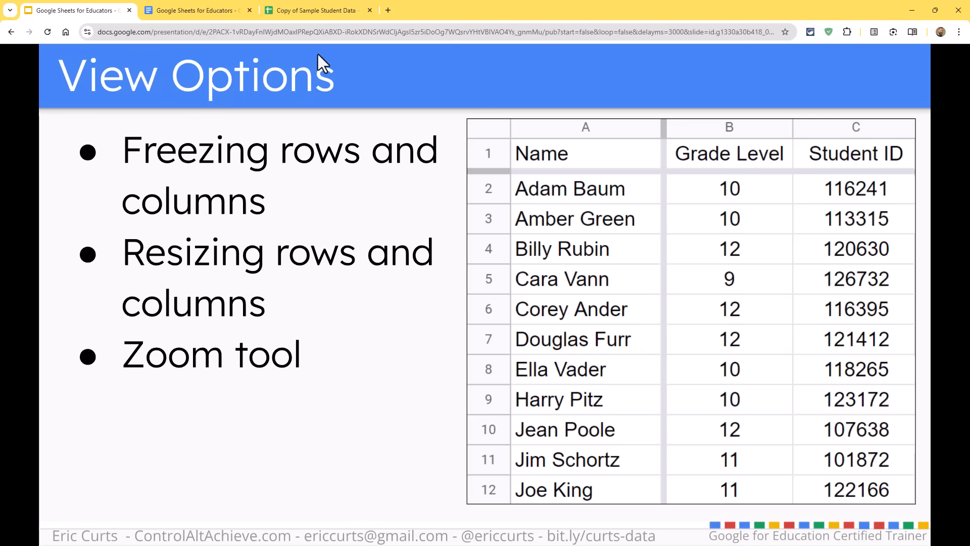
pyautogui.click(305, 10)
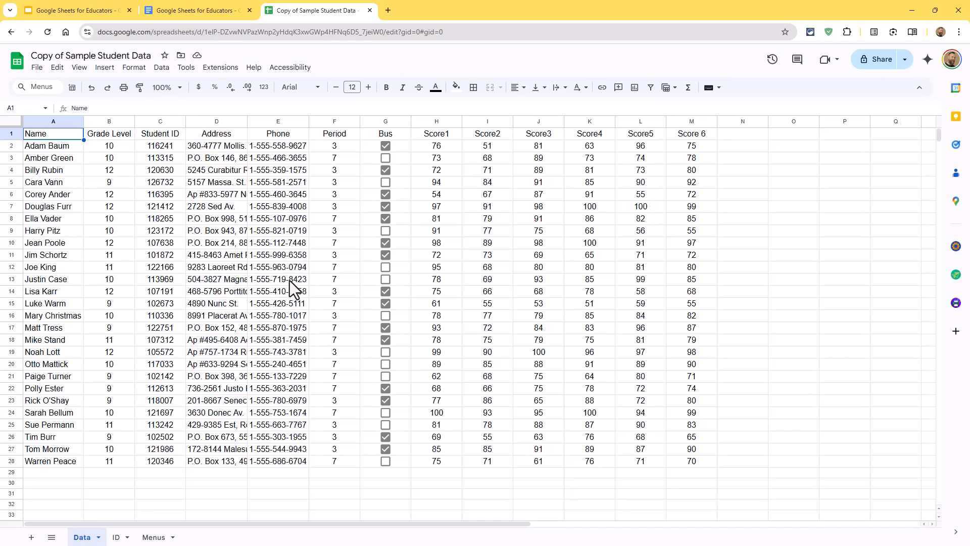
# - Enlarge the spreadsheet's own zoom to 125% and further to 150%
pyautogui.click(179, 87)
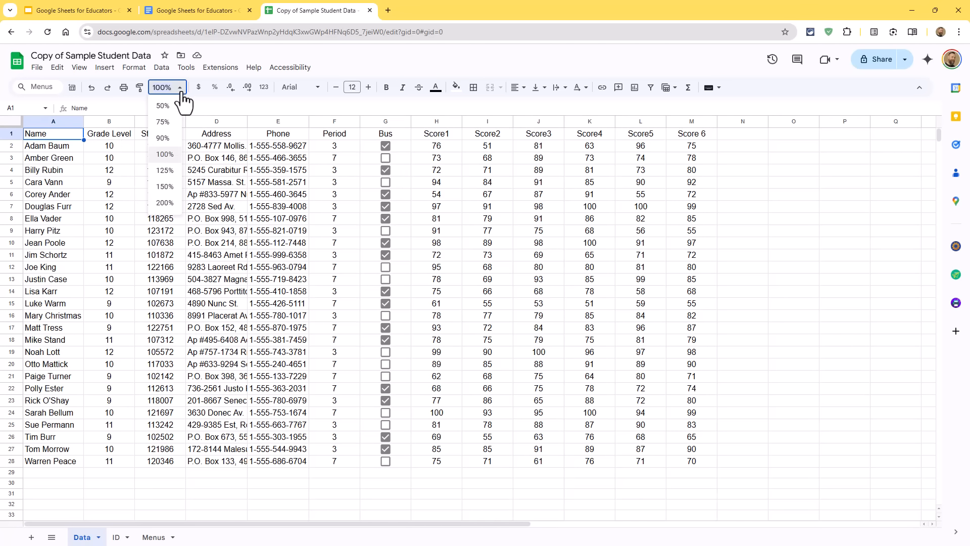
pyautogui.click(164, 171)
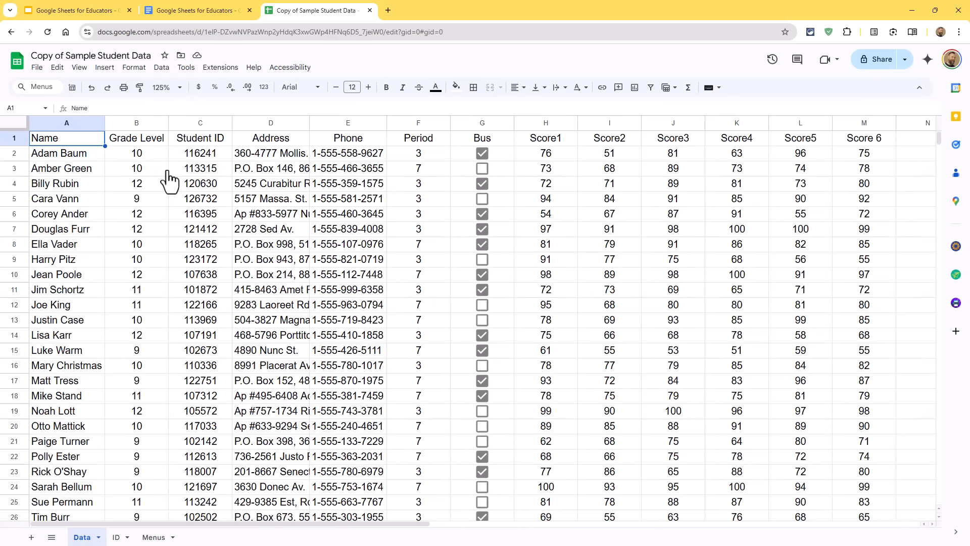
pyautogui.click(181, 88)
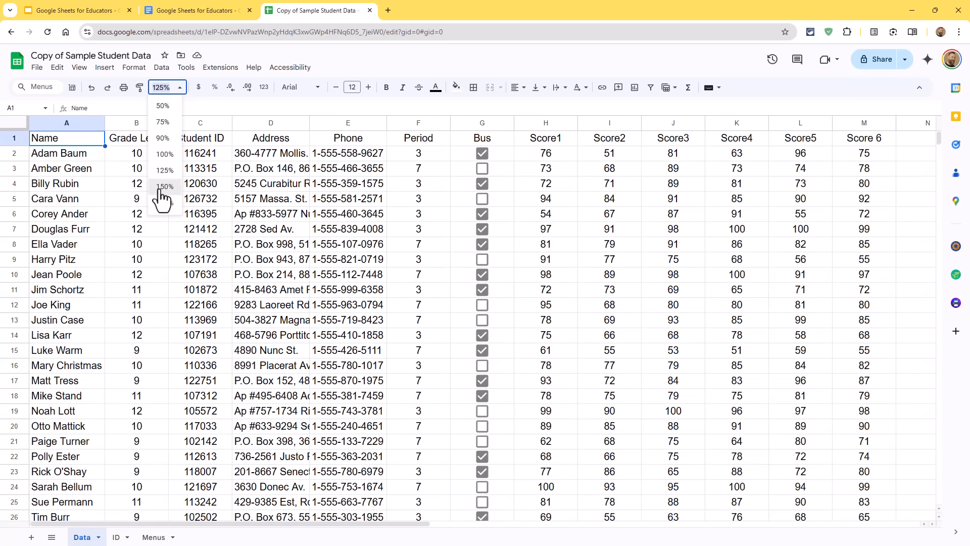
pyautogui.click(163, 202)
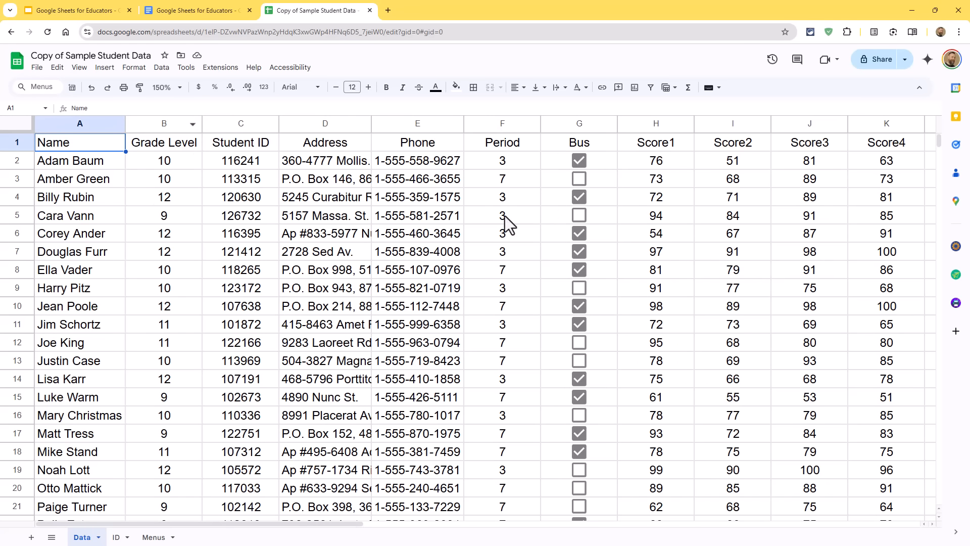
# - Reduce the spreadsheet's zoom to 125% and back to 100%
pyautogui.click(163, 89)
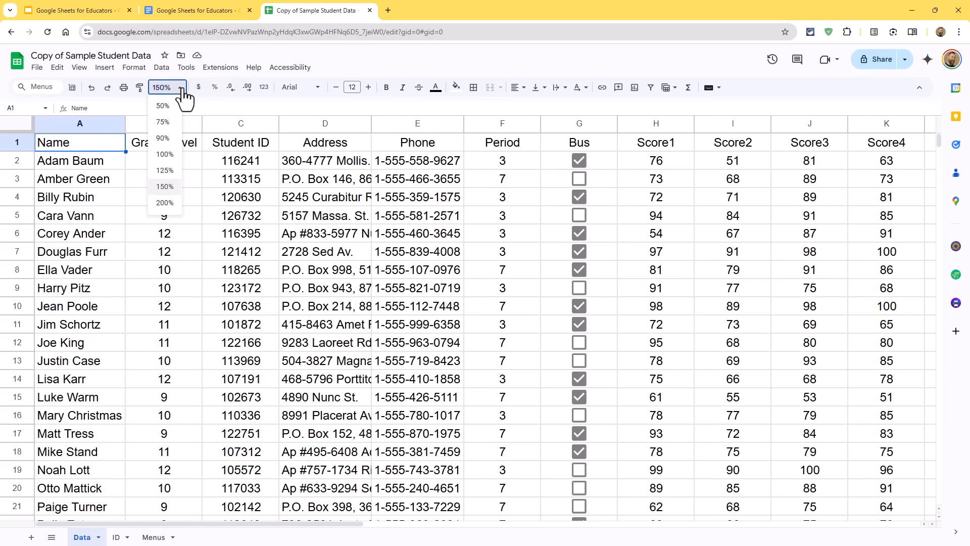
pyautogui.click(172, 177)
pyautogui.click(174, 89)
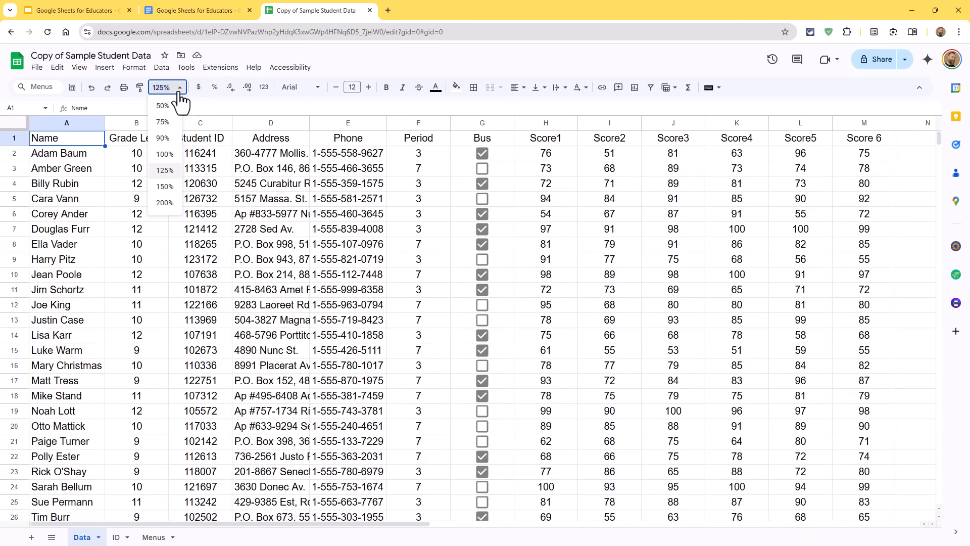
pyautogui.click(164, 155)
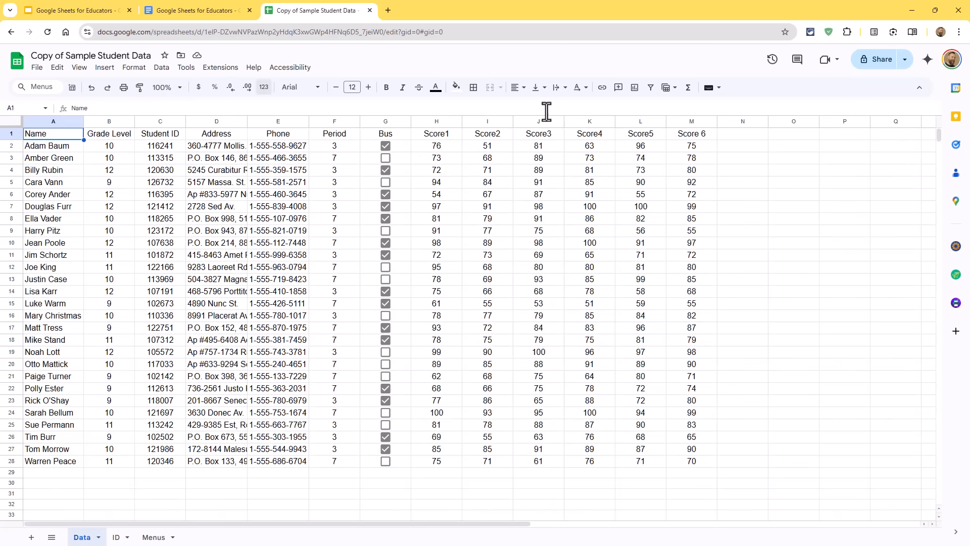
# - Increase the browser's page zoom to 150% so the whole spreadsheet interface is enlarged
pyautogui.click(958, 35)
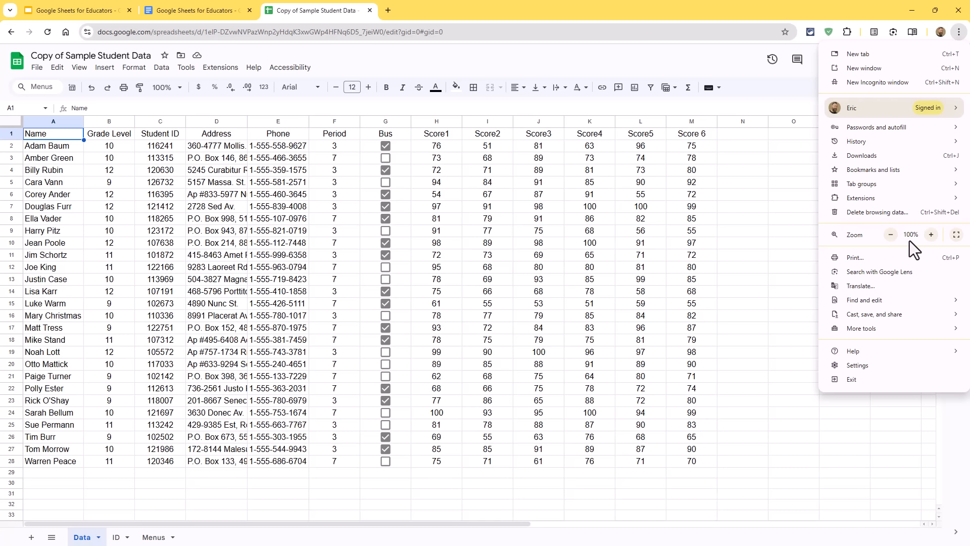
pyautogui.click(930, 235)
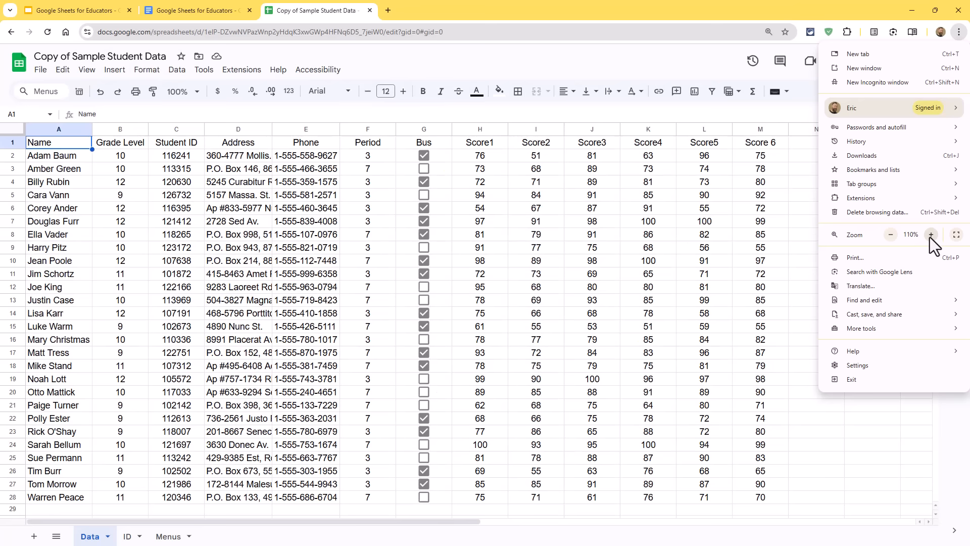
pyautogui.click(931, 235)
pyautogui.click(931, 235)
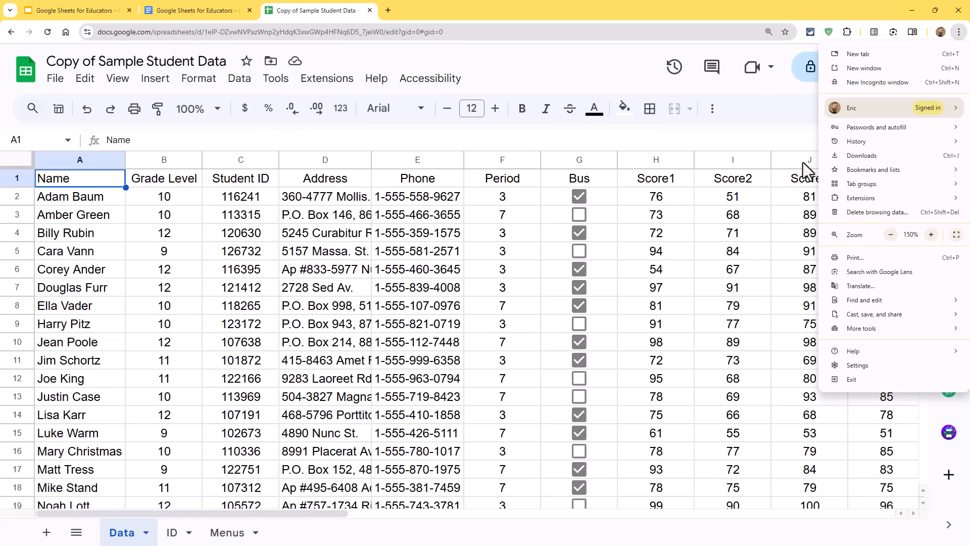
pyautogui.click(958, 33)
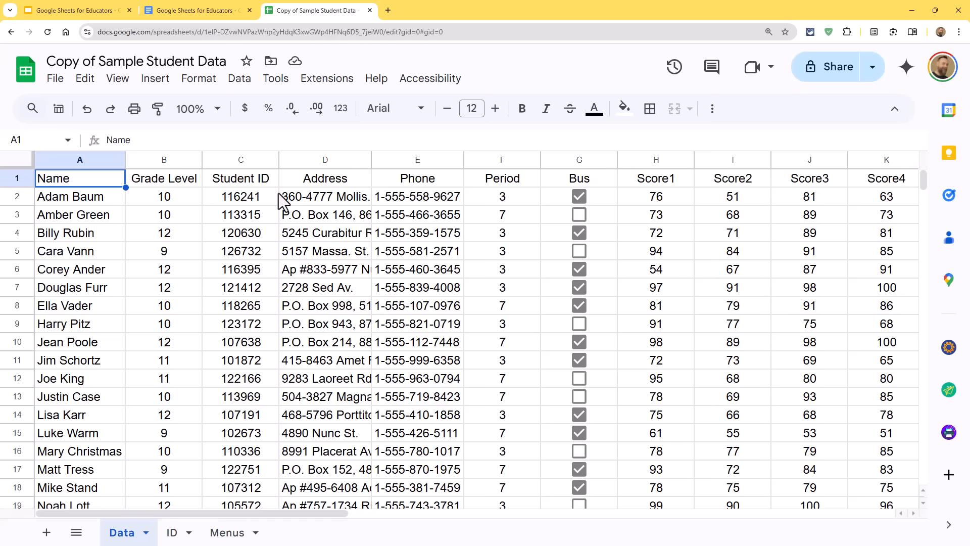
# - Examine how the header row and name column behave when moving down and across the Data sheet, after a glance at the View Options slide
pyautogui.click(93, 14)
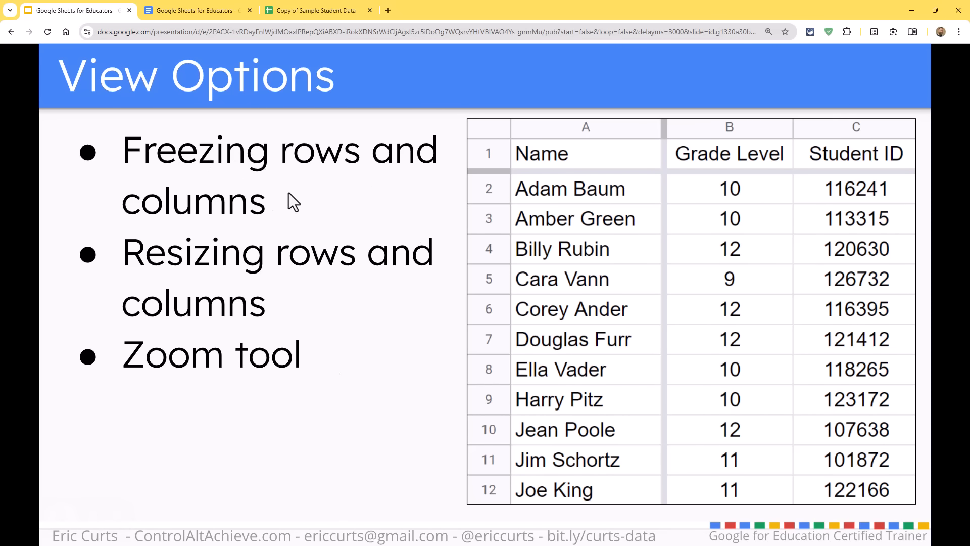
pyautogui.click(323, 2)
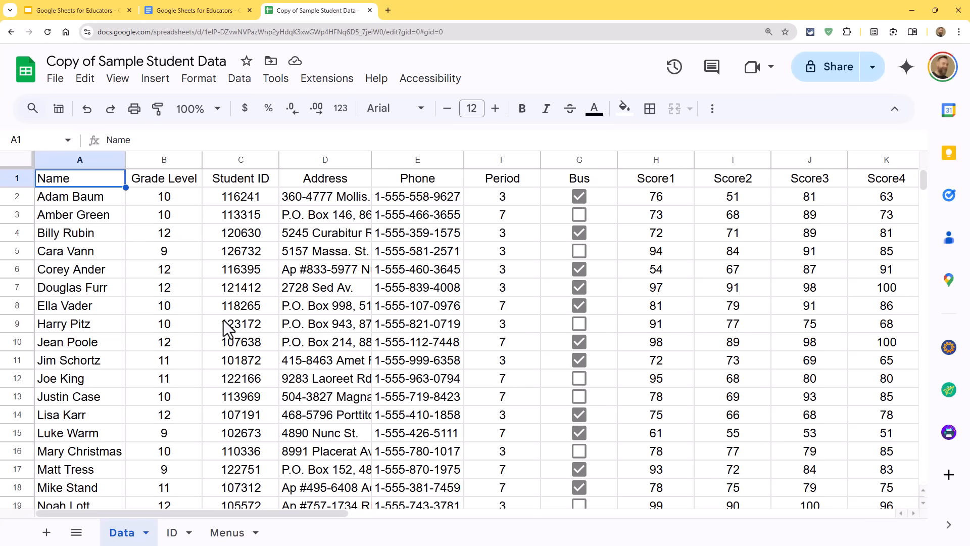
pyautogui.scroll(-6, 151, 275)
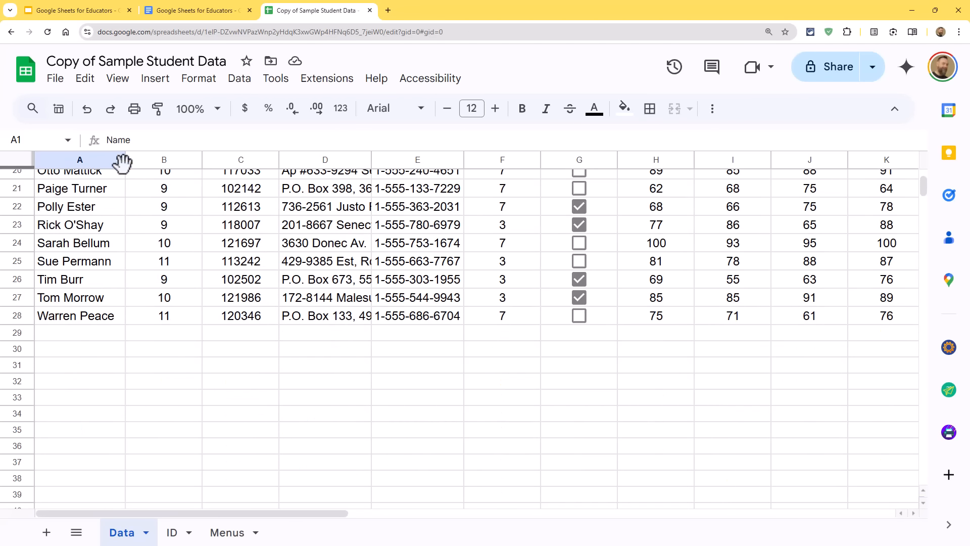
pyautogui.scroll(6, 238, 340)
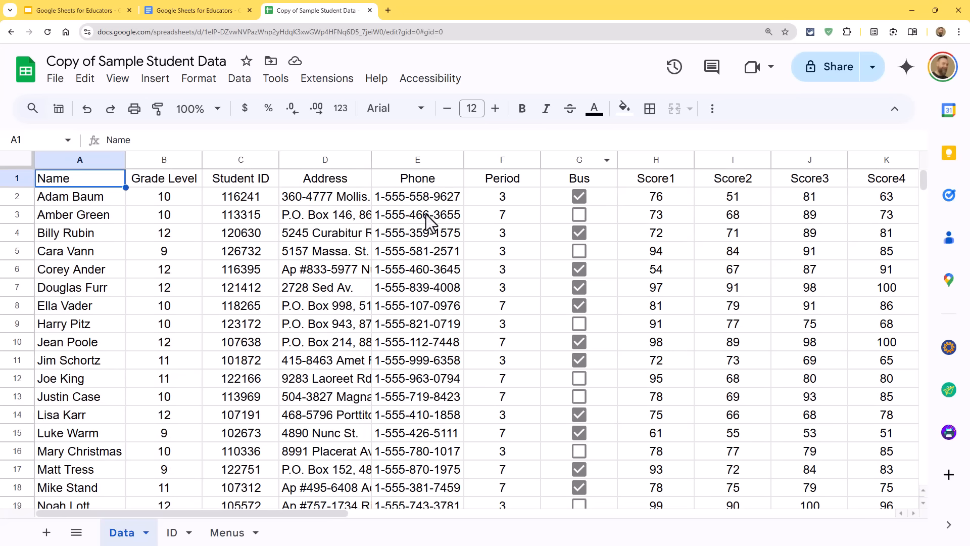
pyautogui.scroll(-4, 718, 364)
pyautogui.scroll(-4, 716, 357)
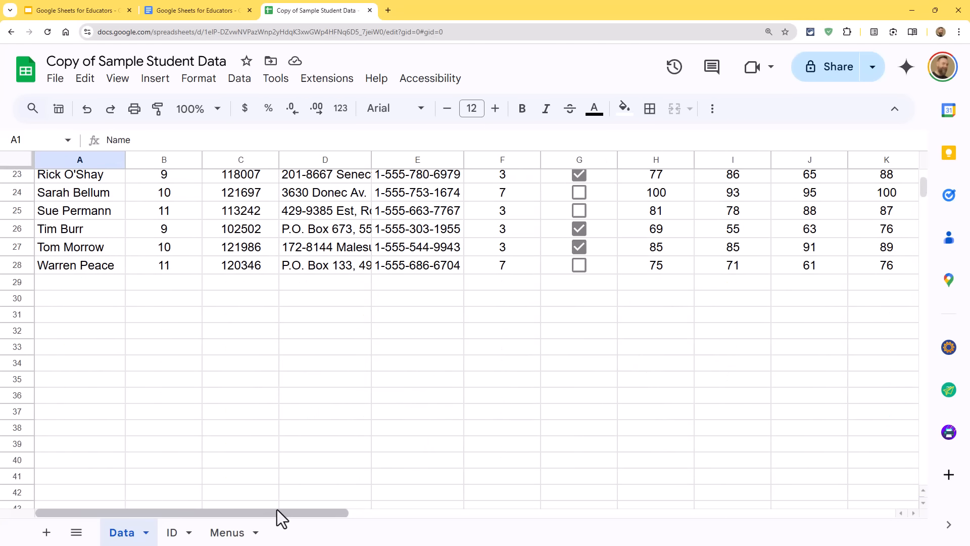
pyautogui.scroll(5, 405, 459)
pyautogui.scroll(3, 404, 460)
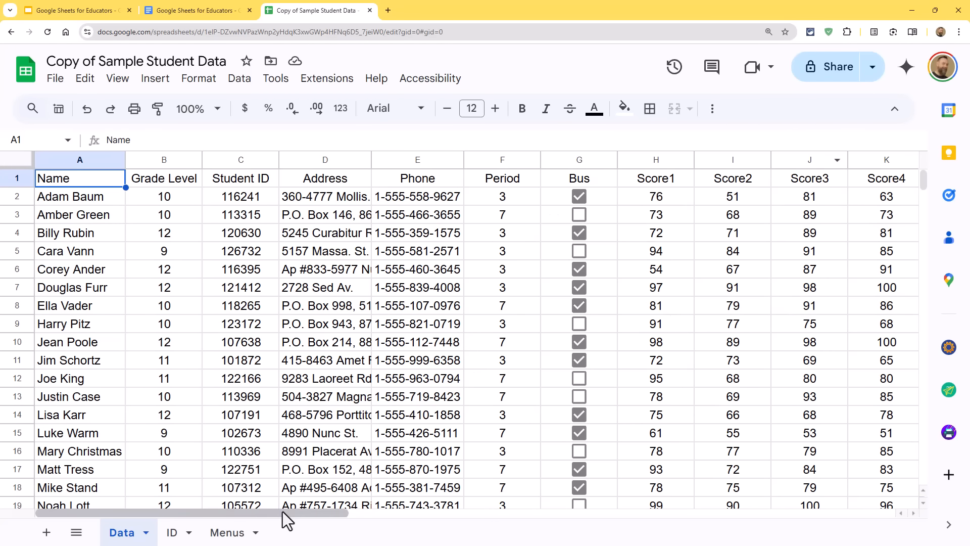
pyautogui.moveTo(336, 520); pyautogui.dragTo(522, 530)
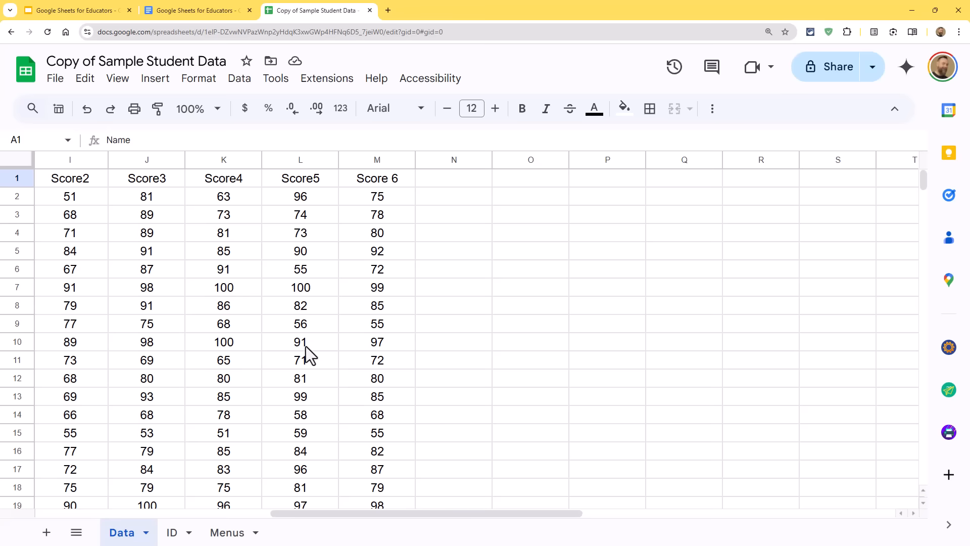
pyautogui.moveTo(373, 343); pyautogui.dragTo(176, 341)
pyautogui.click(240, 365)
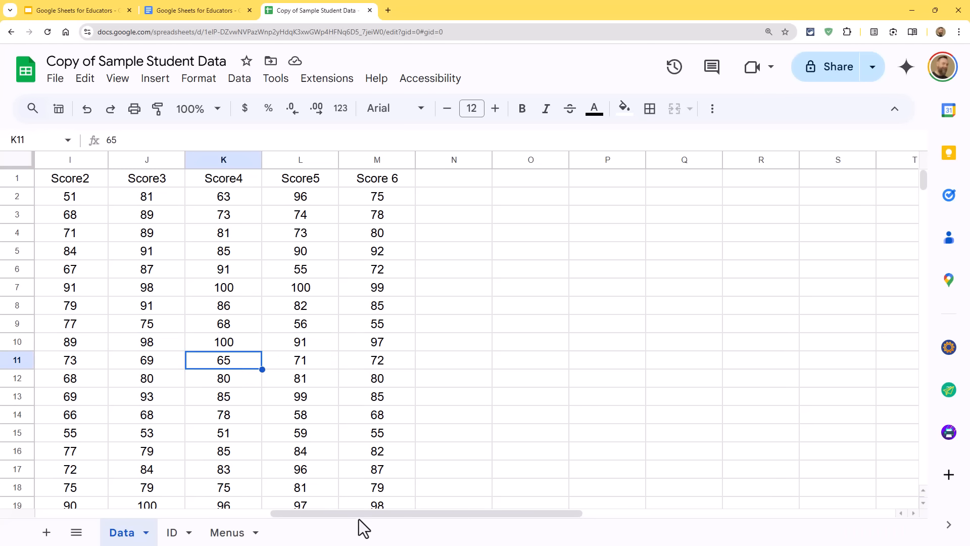
pyautogui.moveTo(357, 514); pyautogui.dragTo(99, 513)
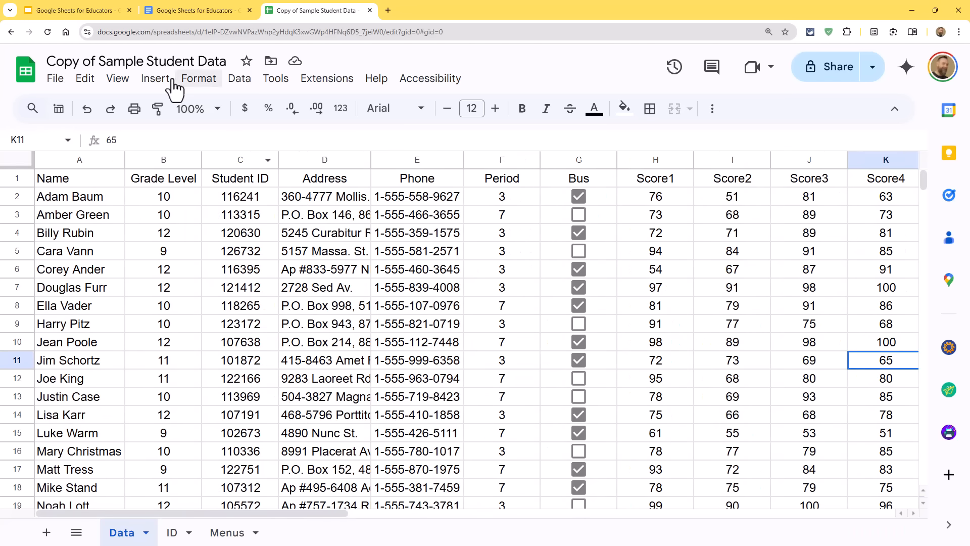
# - Freeze row 1 of the Data sheet as a header and check it against the student rows further down
pyautogui.click(76, 10)
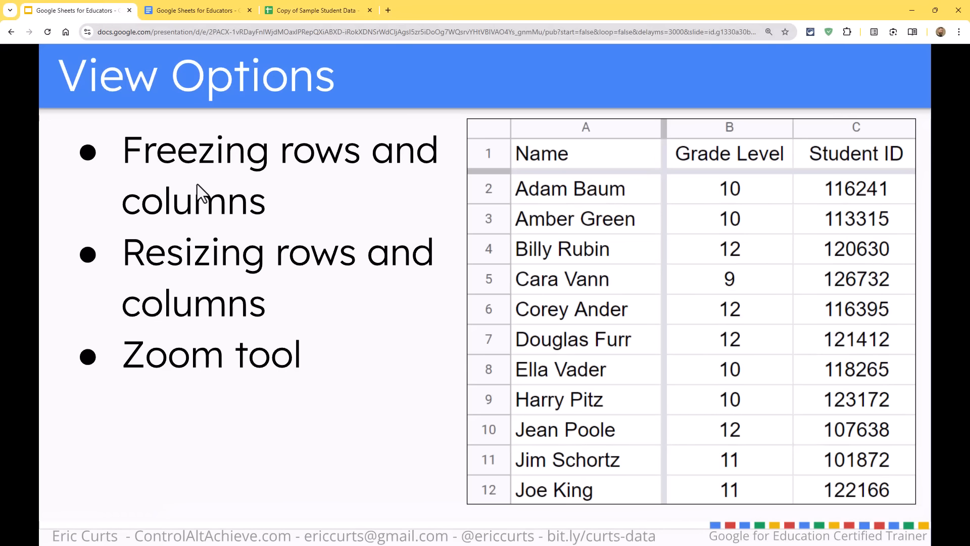
pyautogui.click(301, 10)
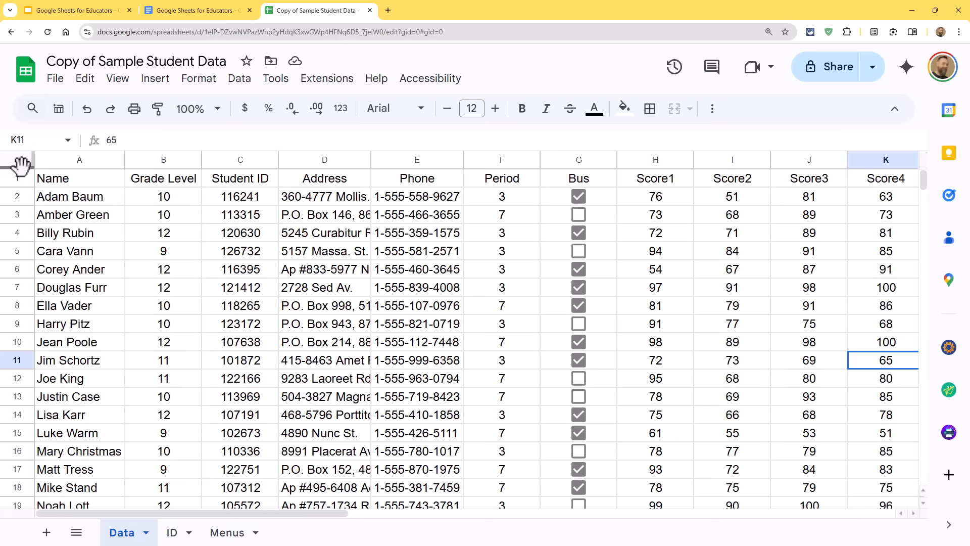
pyautogui.moveTo(20, 164); pyautogui.dragTo(19, 189)
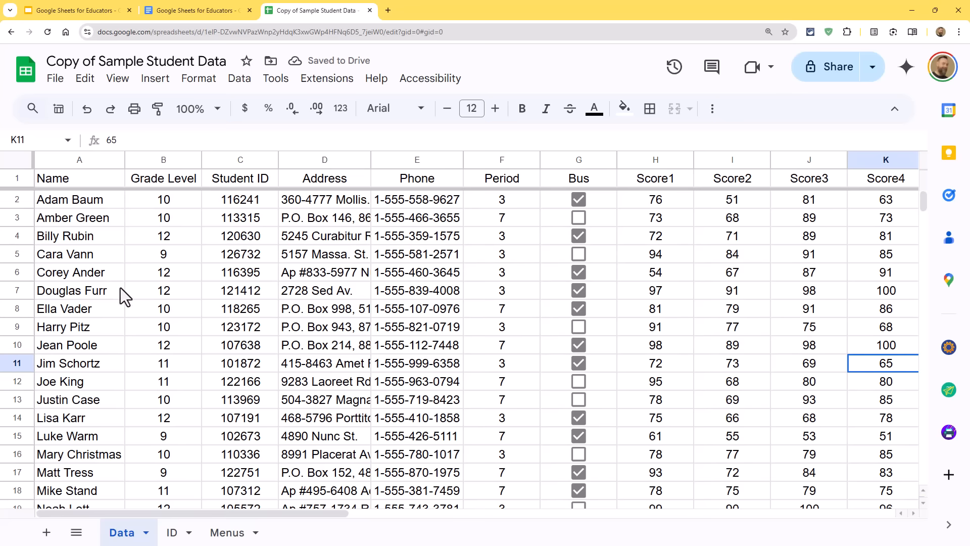
pyautogui.scroll(-6, 155, 278)
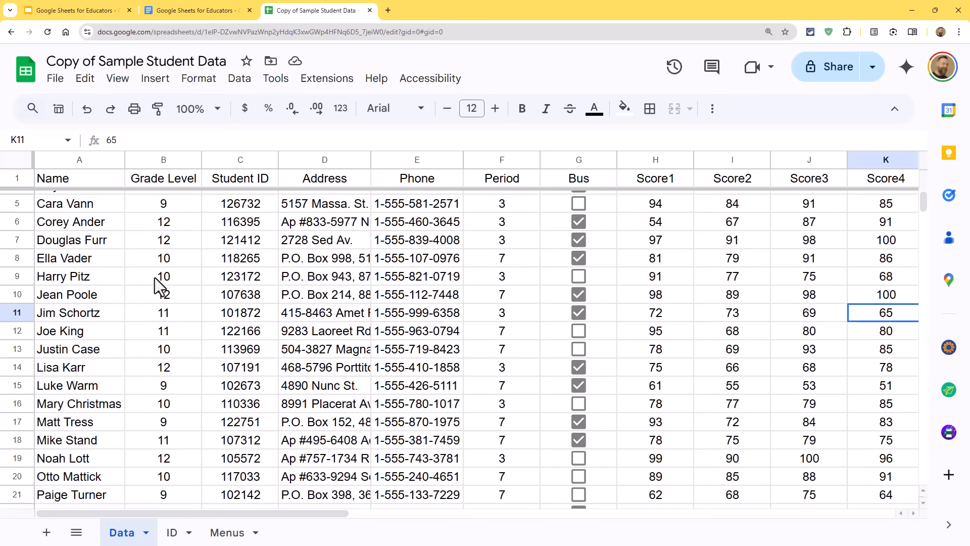
pyautogui.scroll(-2, 156, 283)
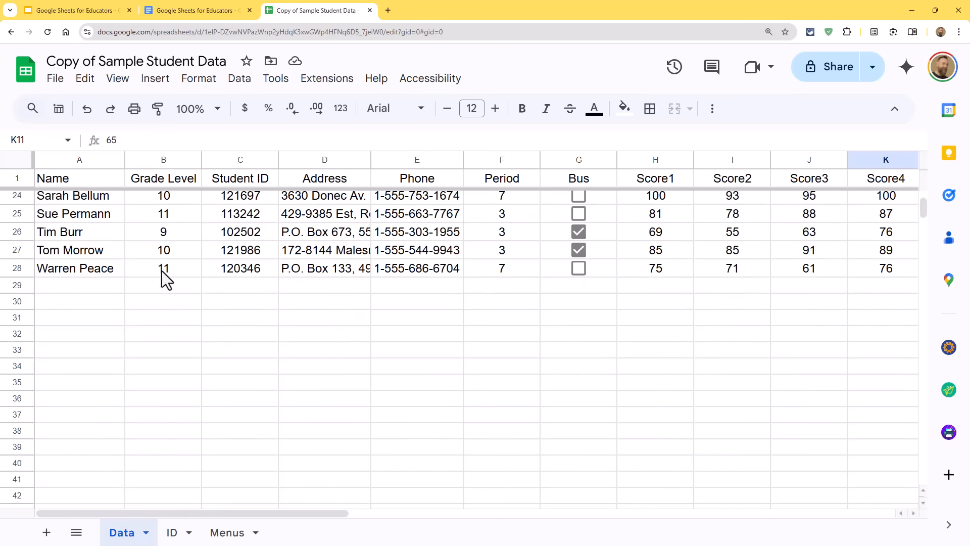
pyautogui.scroll(6, 162, 277)
pyautogui.scroll(1, 165, 278)
pyautogui.scroll(-9, 167, 278)
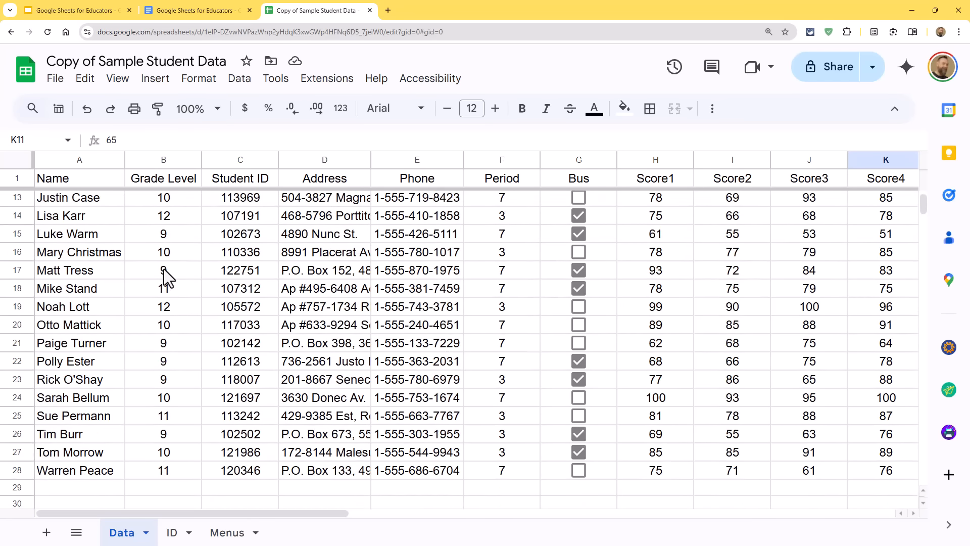
# - Freeze column A so the names stay in place, and check it against the score columns and the rows further down
pyautogui.scroll(9, 164, 276)
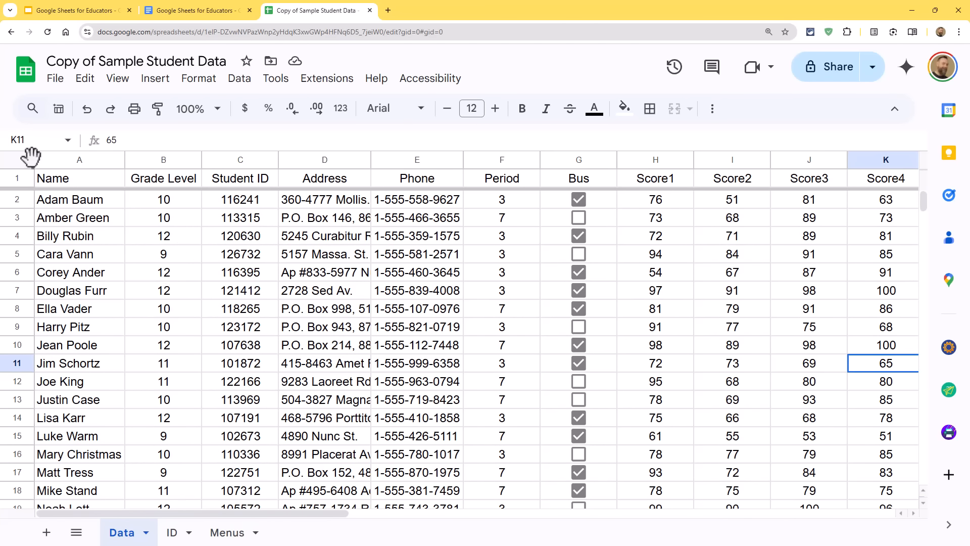
pyautogui.moveTo(30, 156); pyautogui.dragTo(126, 158)
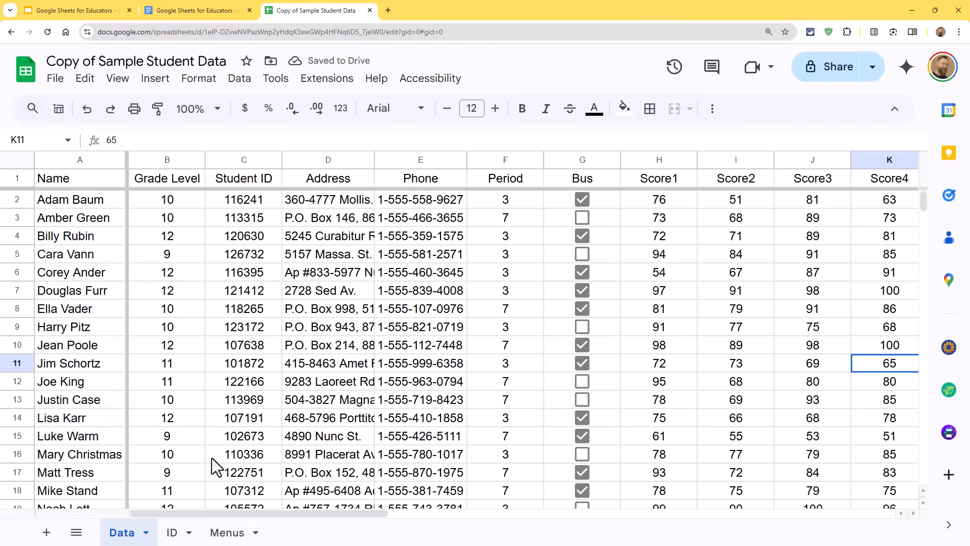
pyautogui.moveTo(204, 514); pyautogui.dragTo(414, 520)
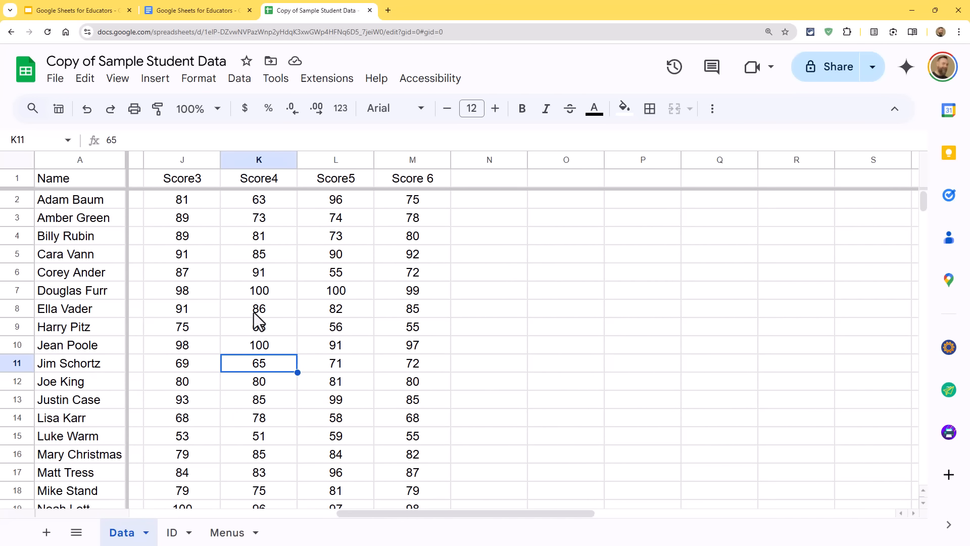
pyautogui.scroll(-6, 359, 324)
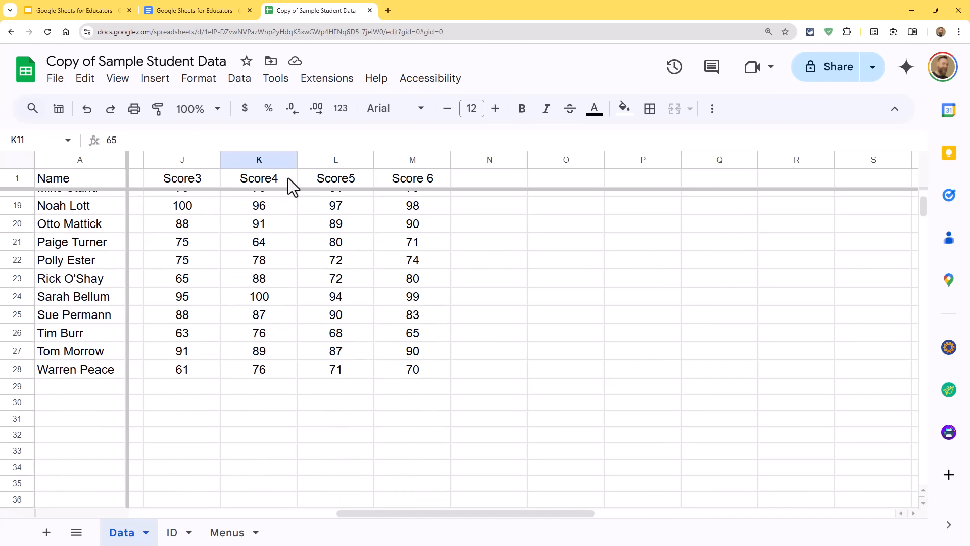
pyautogui.scroll(6, 309, 319)
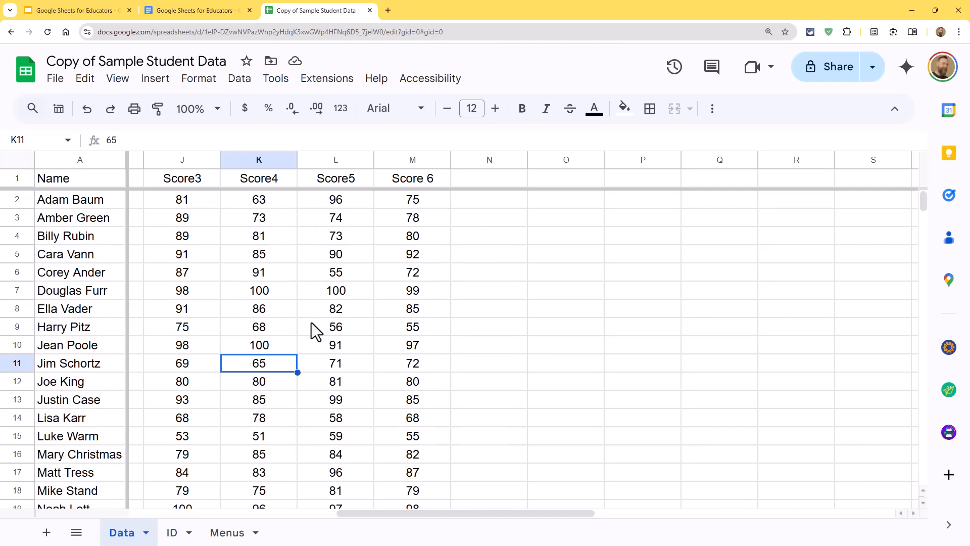
pyautogui.moveTo(390, 511); pyautogui.dragTo(183, 512)
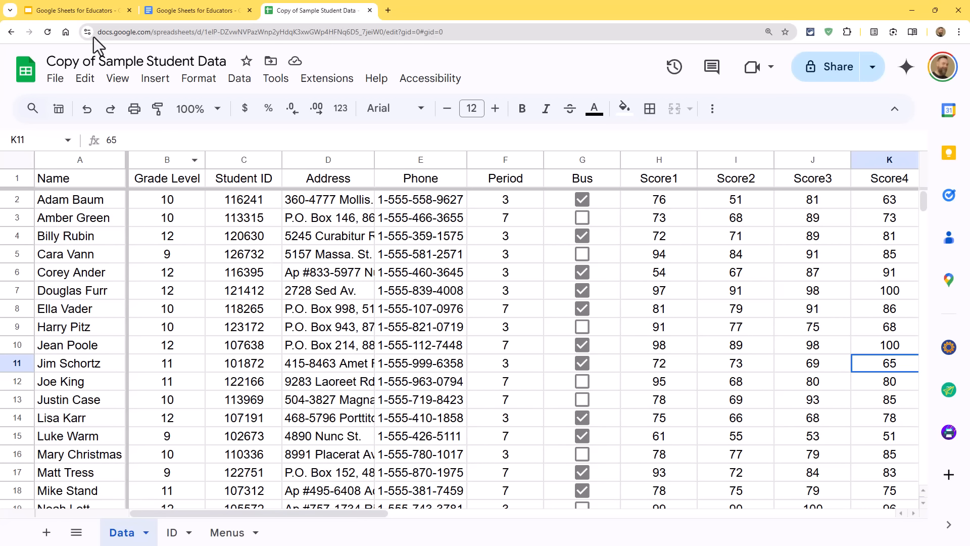
# - Narrow the Period column close to its header's width, and fit the Bus column to its contents with slight extra width
pyautogui.click(86, 10)
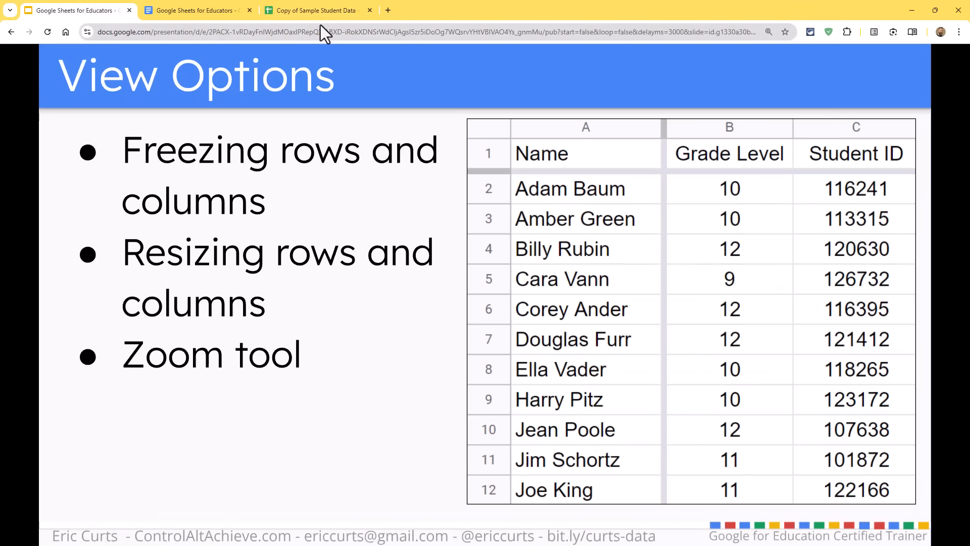
pyautogui.click(320, 11)
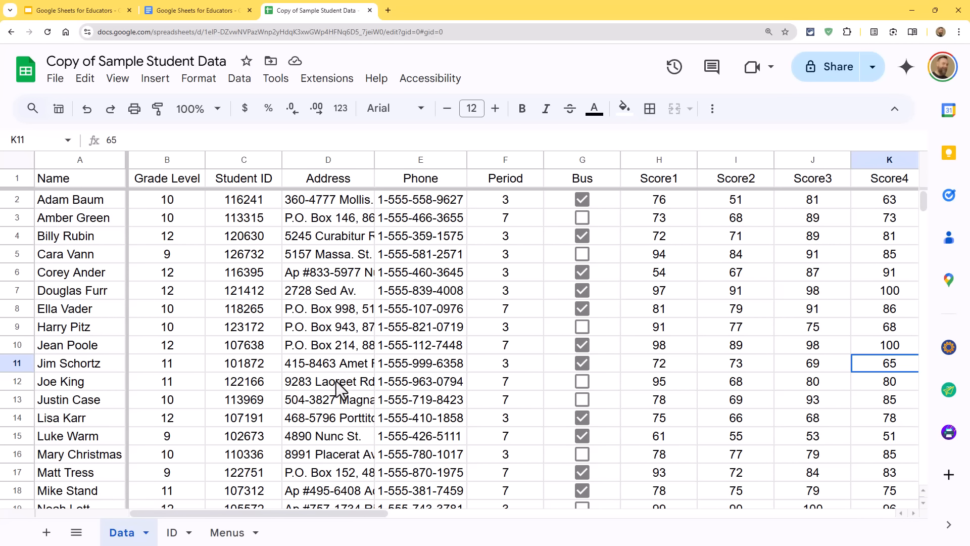
pyautogui.click(482, 161)
pyautogui.click(583, 159)
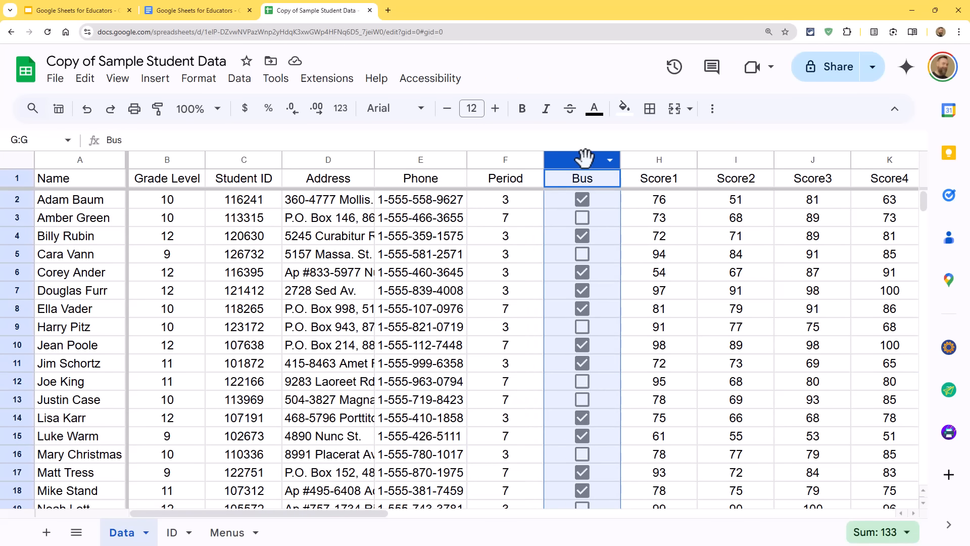
pyautogui.click(486, 327)
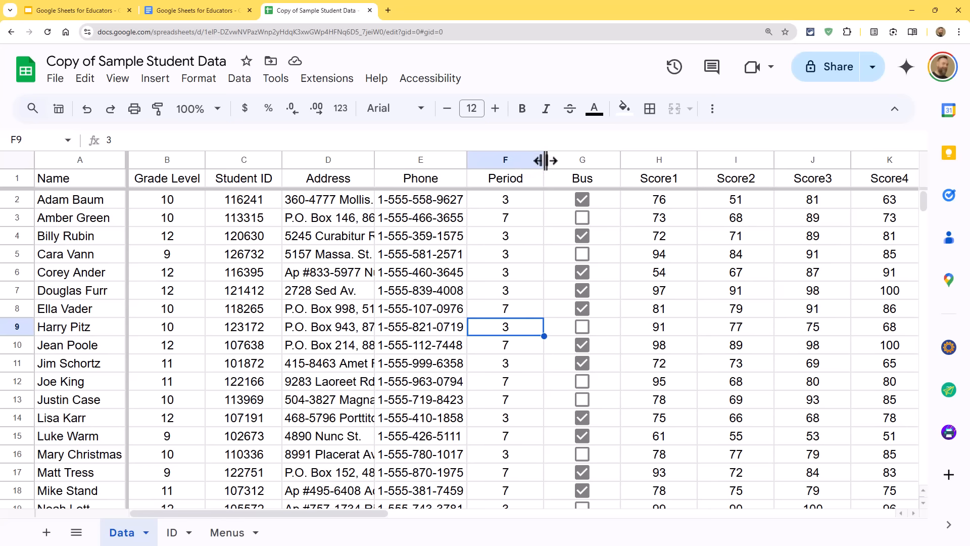
pyautogui.moveTo(544, 161); pyautogui.dragTo(516, 160)
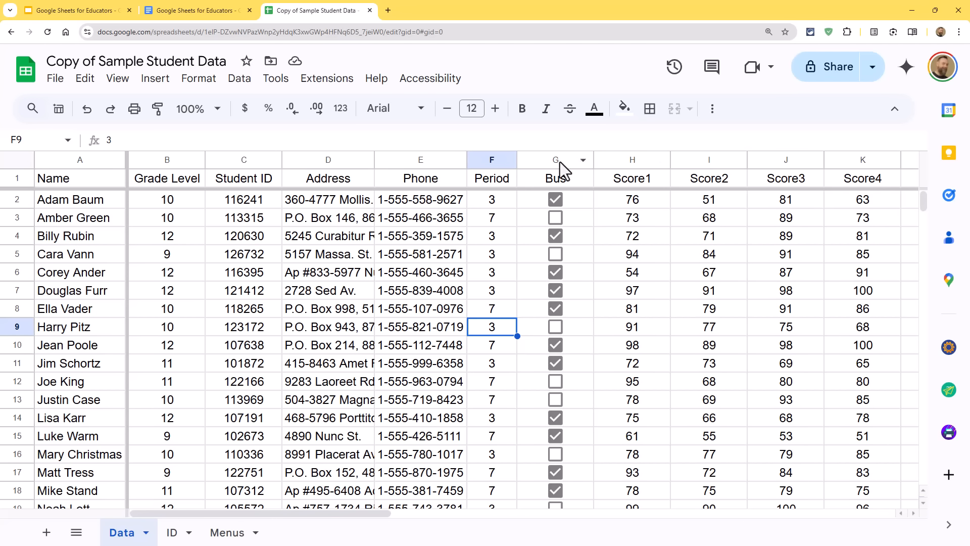
pyautogui.doubleClick(593, 159)
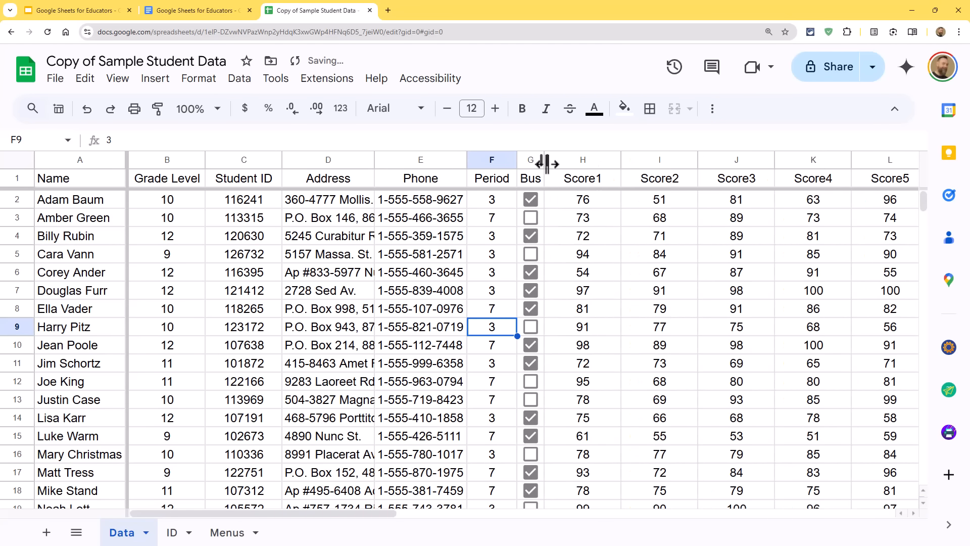
pyautogui.moveTo(546, 160); pyautogui.dragTo(553, 162)
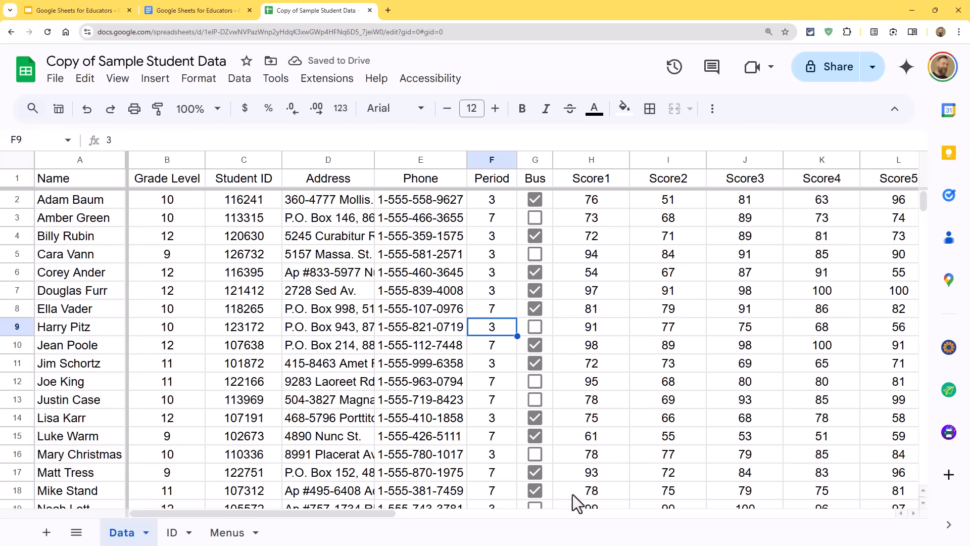
# - Fit the Score1 to Score 6 columns (H to M) to their contents together, and widen them all slightly
pyautogui.moveTo(375, 514); pyautogui.dragTo(462, 517)
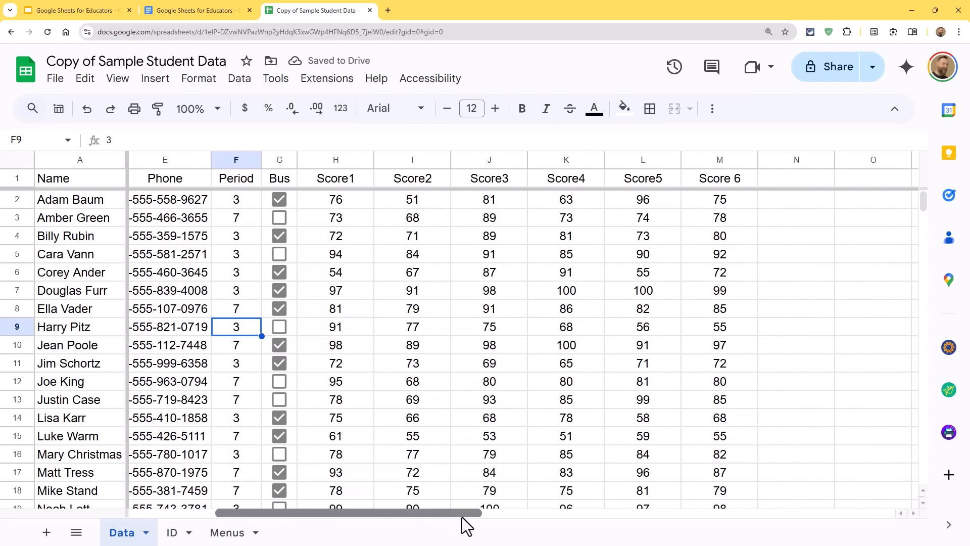
pyautogui.click(333, 160)
pyautogui.moveTo(367, 167); pyautogui.dragTo(695, 167)
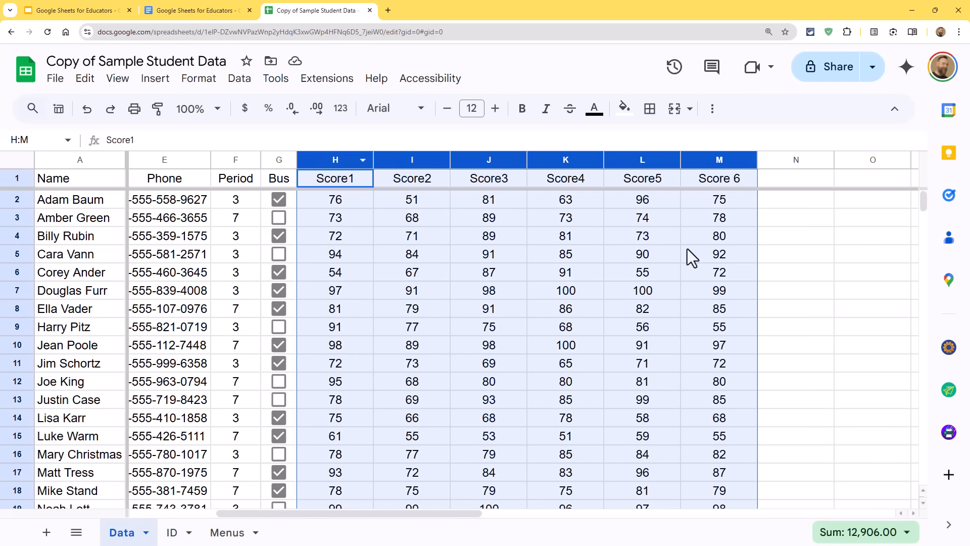
pyautogui.click(615, 272)
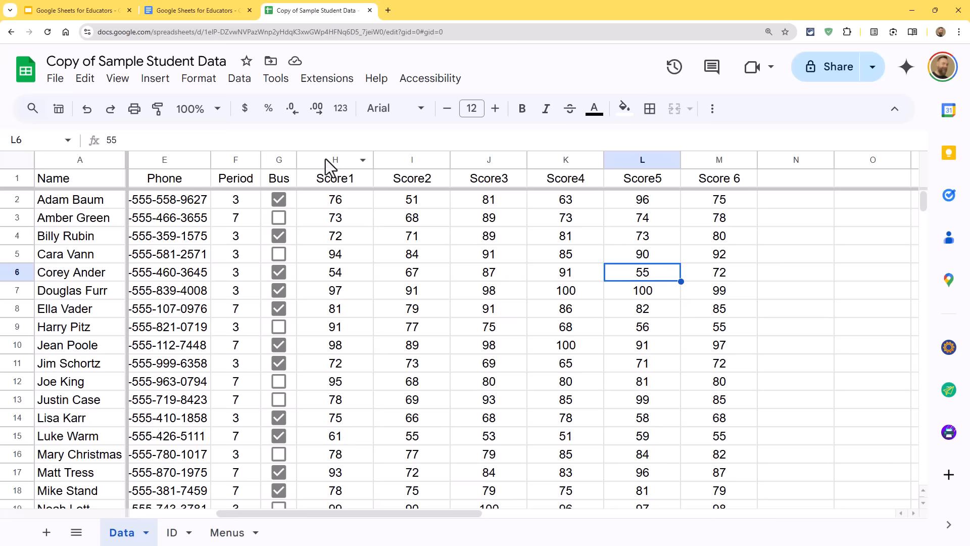
pyautogui.moveTo(323, 161); pyautogui.dragTo(714, 192)
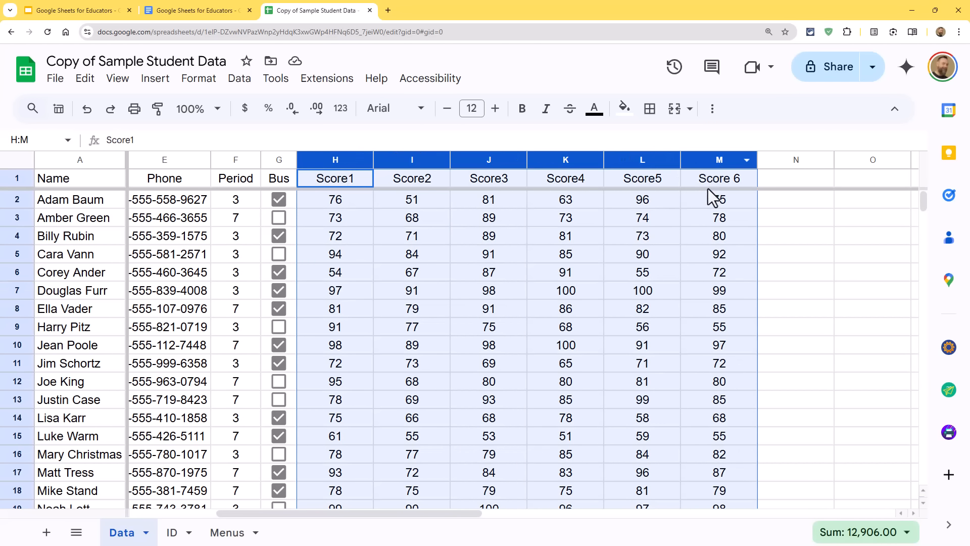
pyautogui.doubleClick(758, 161)
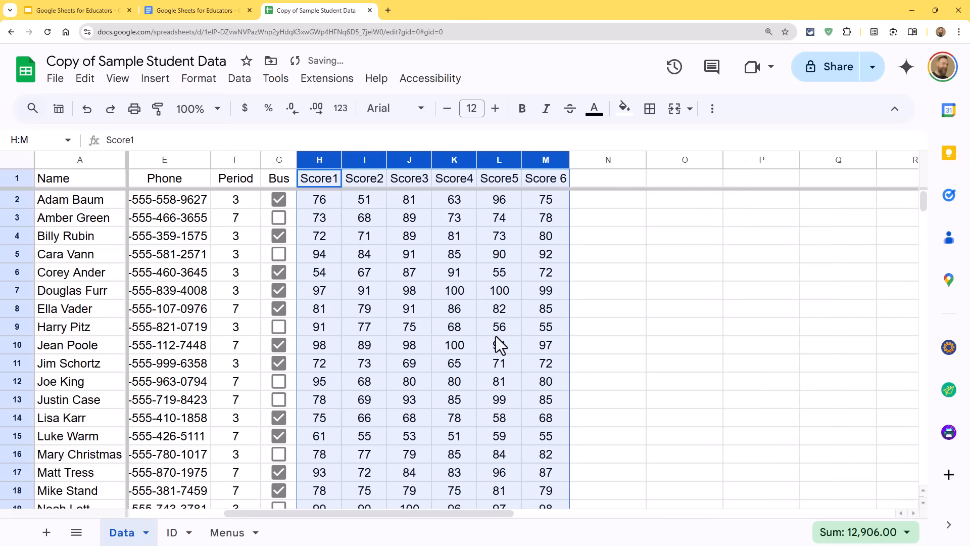
pyautogui.moveTo(570, 160); pyautogui.dragTo(579, 159)
pyautogui.click(553, 394)
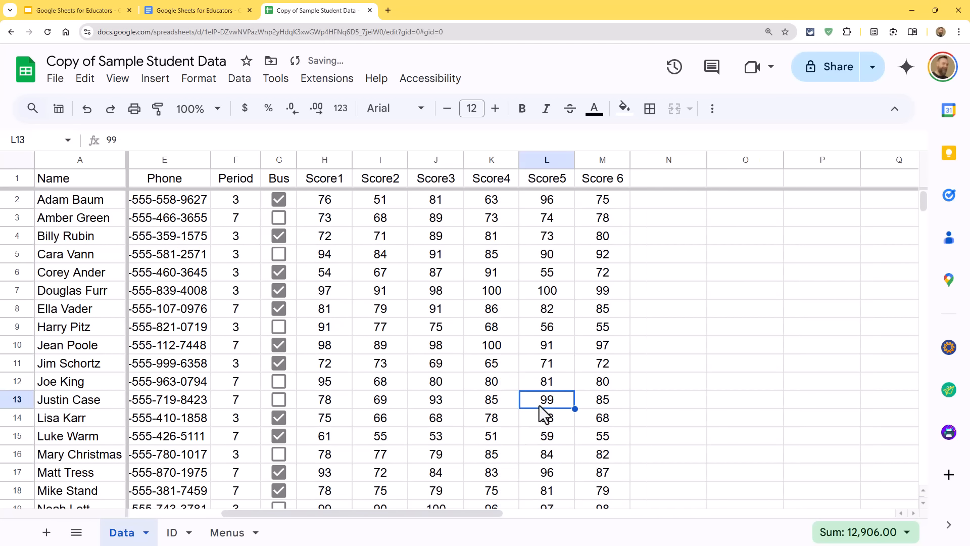
# - Widen the Address column moderately so more of each address fits
pyautogui.moveTo(489, 513); pyautogui.dragTo(318, 507)
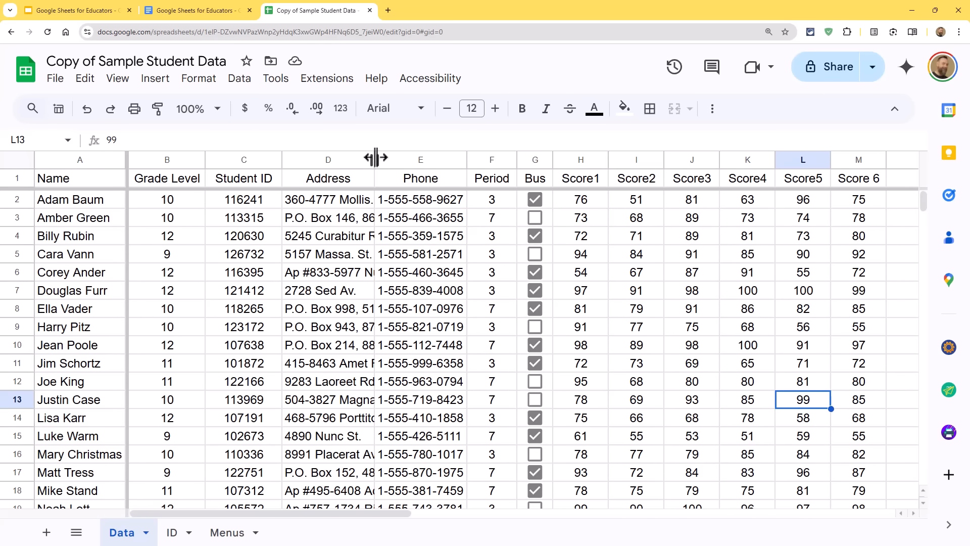
pyautogui.moveTo(374, 161); pyautogui.dragTo(405, 163)
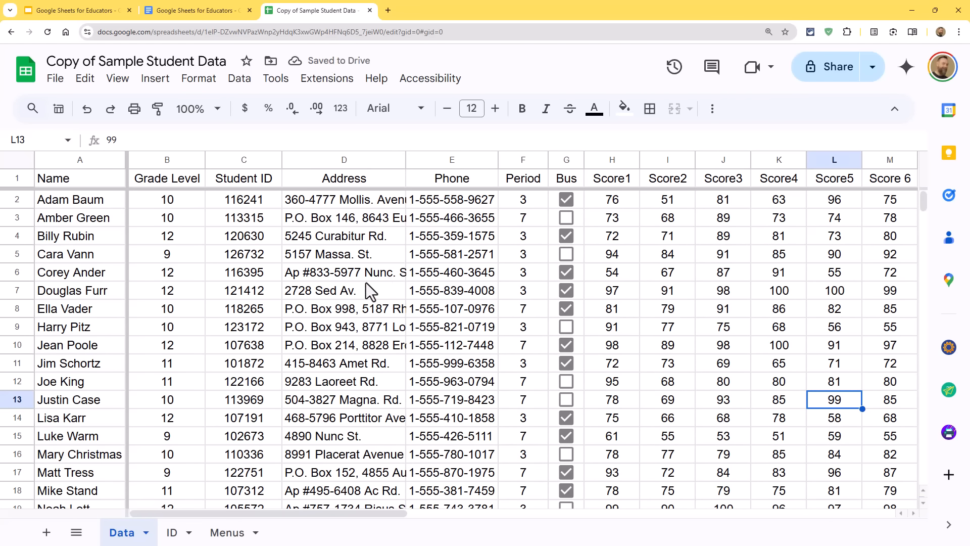
# - Advance the presentation from View Options to the Sorting Data slide and return to the student data spreadsheet
pyautogui.click(78, 6)
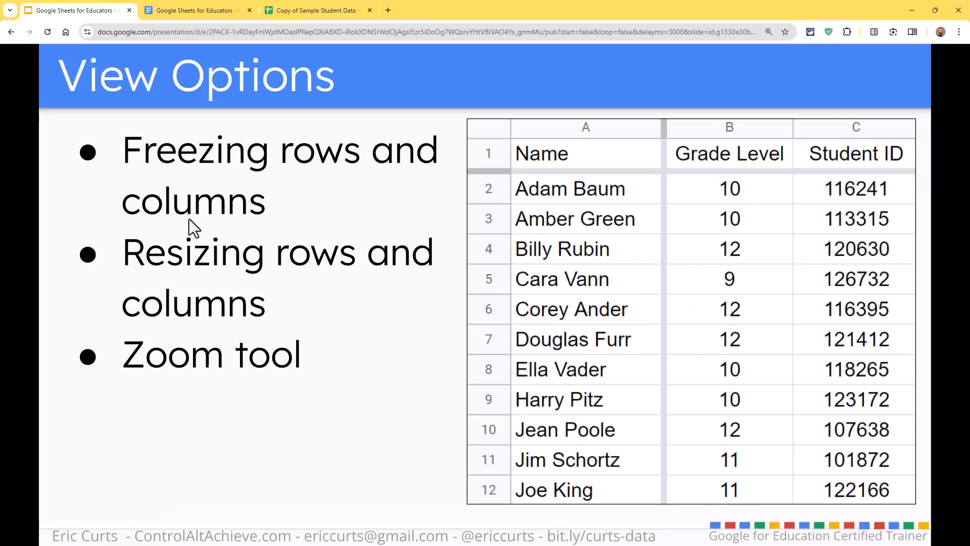
pyautogui.click(232, 287)
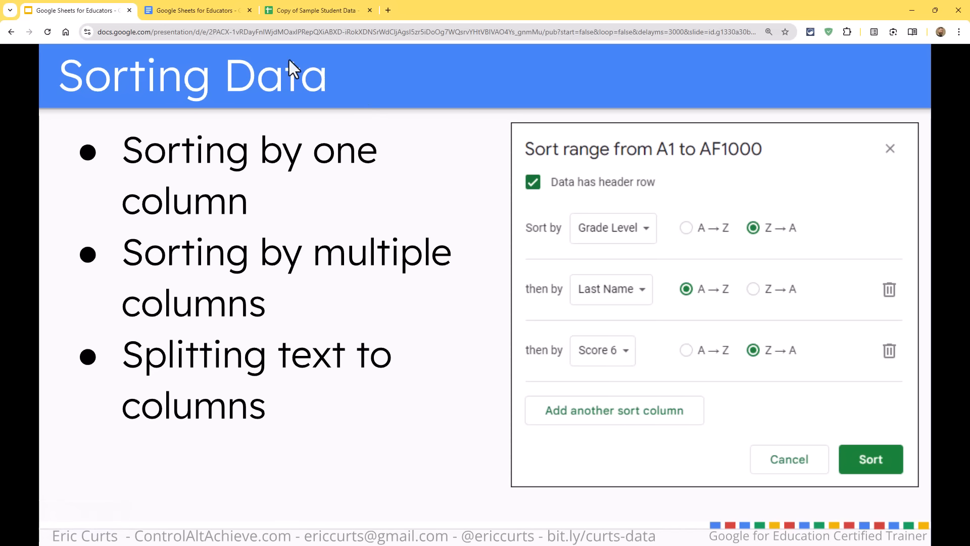
pyautogui.click(297, 9)
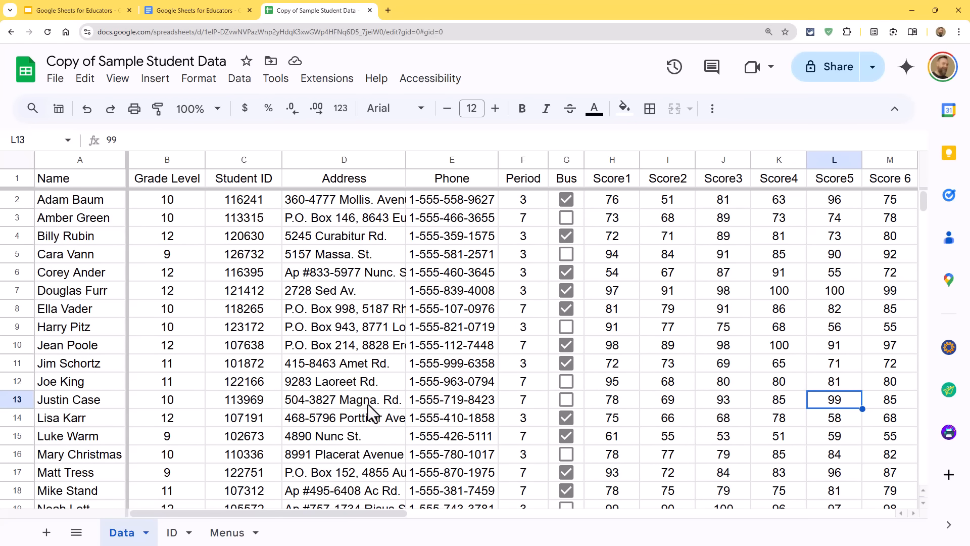
# - Sort the whole Data sheet by the Score 6 column (M) in descending order, Z to A
pyautogui.moveTo(265, 512); pyautogui.dragTo(448, 524)
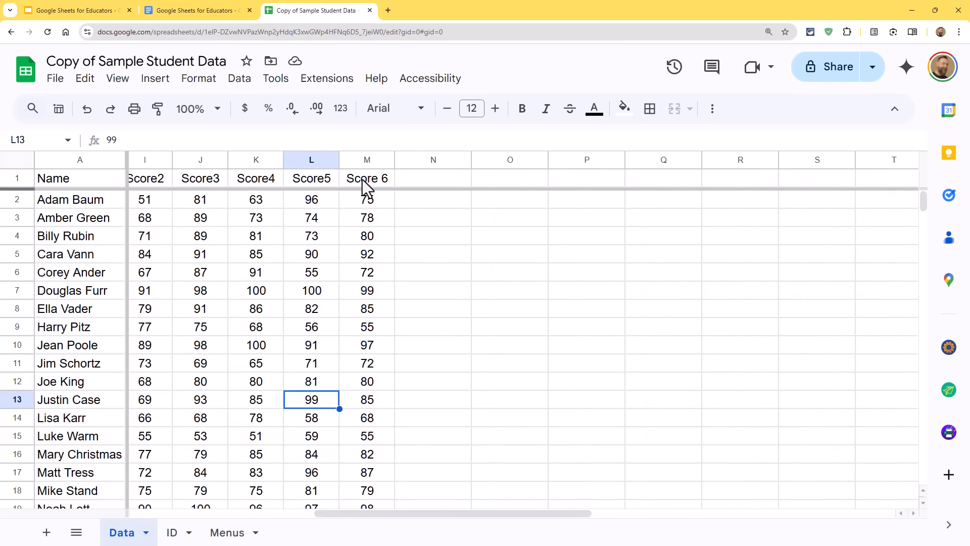
pyautogui.click(368, 165)
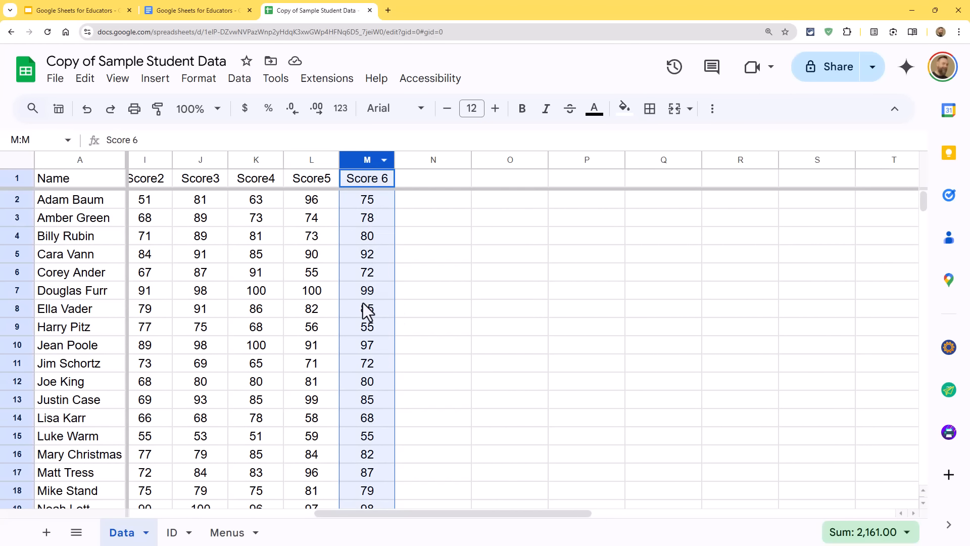
pyautogui.click(375, 321)
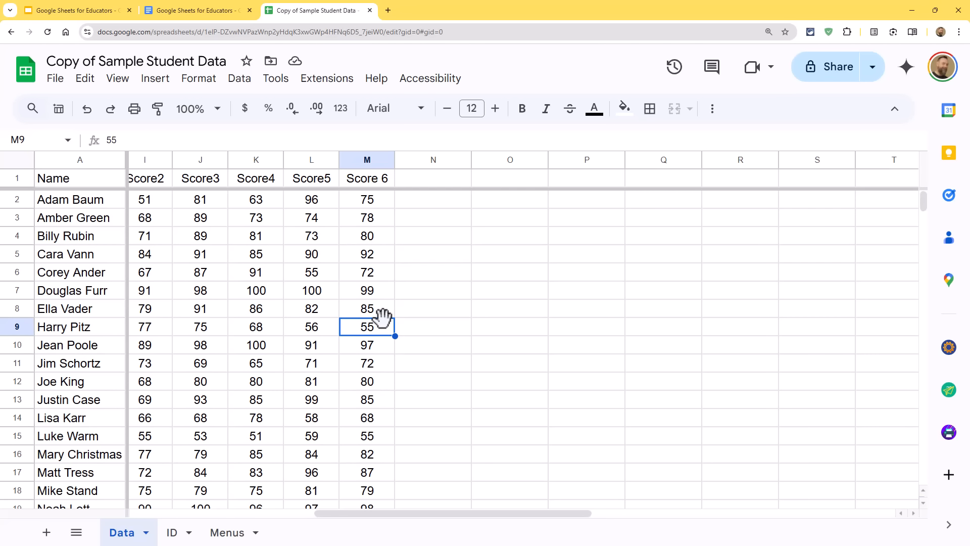
pyautogui.click(378, 290)
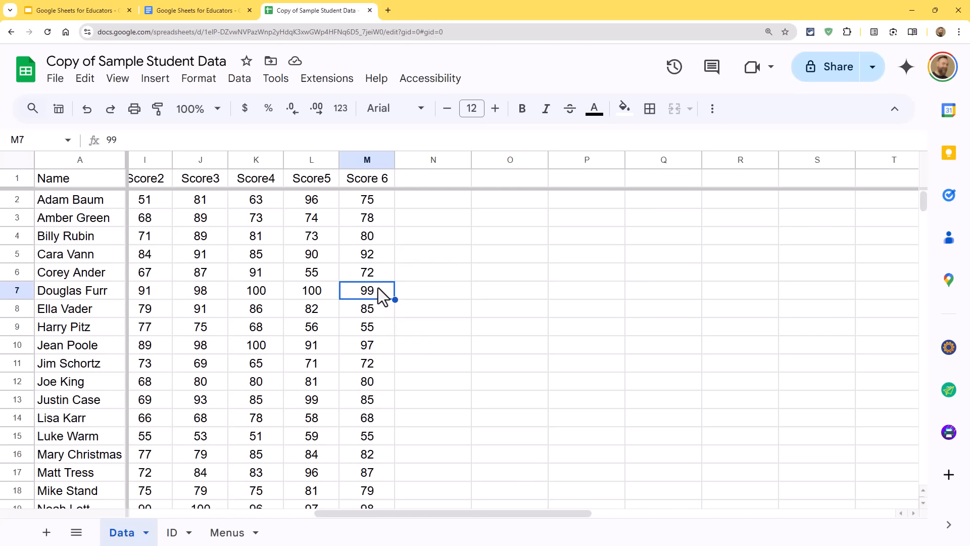
pyautogui.click(379, 384)
pyautogui.click(376, 296)
pyautogui.click(382, 241)
pyautogui.click(372, 294)
pyautogui.click(370, 329)
pyautogui.click(359, 403)
pyautogui.click(356, 293)
pyautogui.click(371, 256)
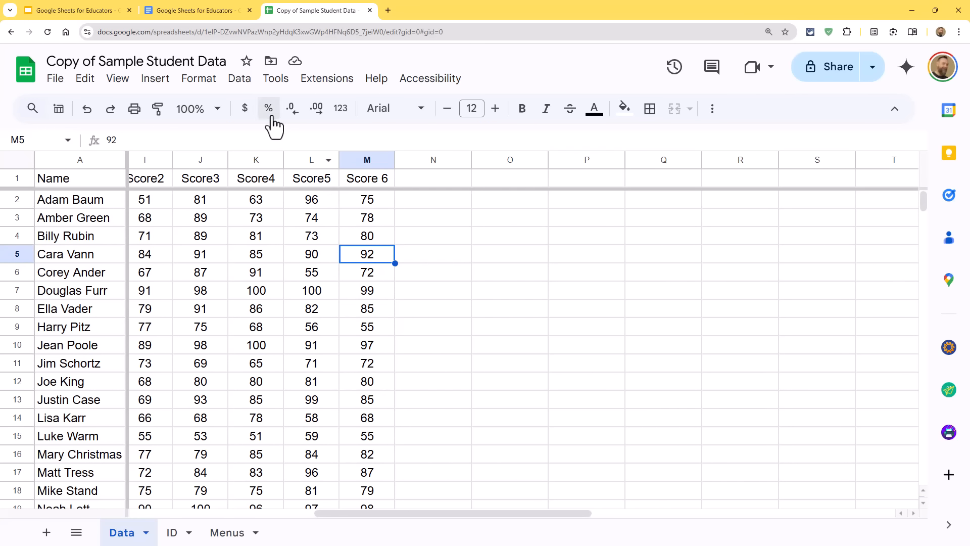
pyautogui.click(247, 83)
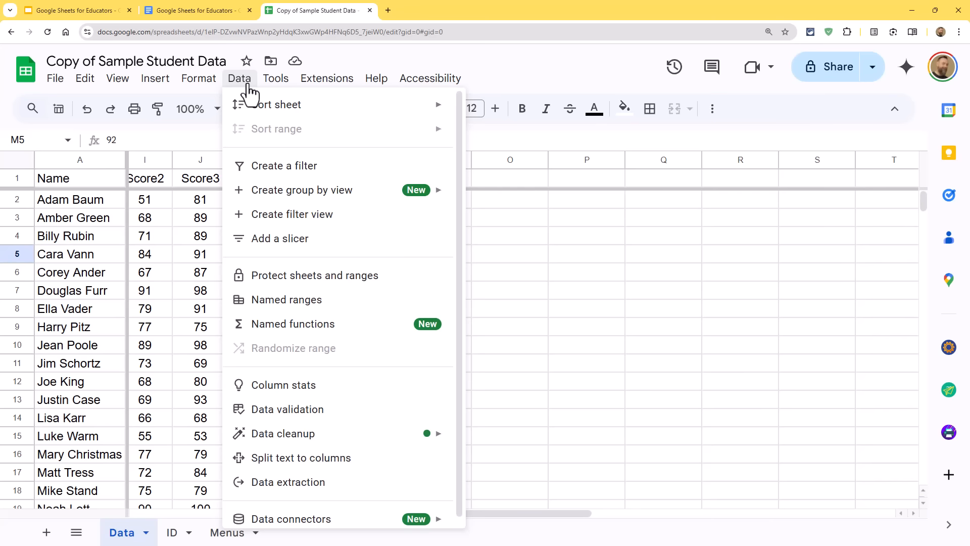
pyautogui.moveTo(268, 114)
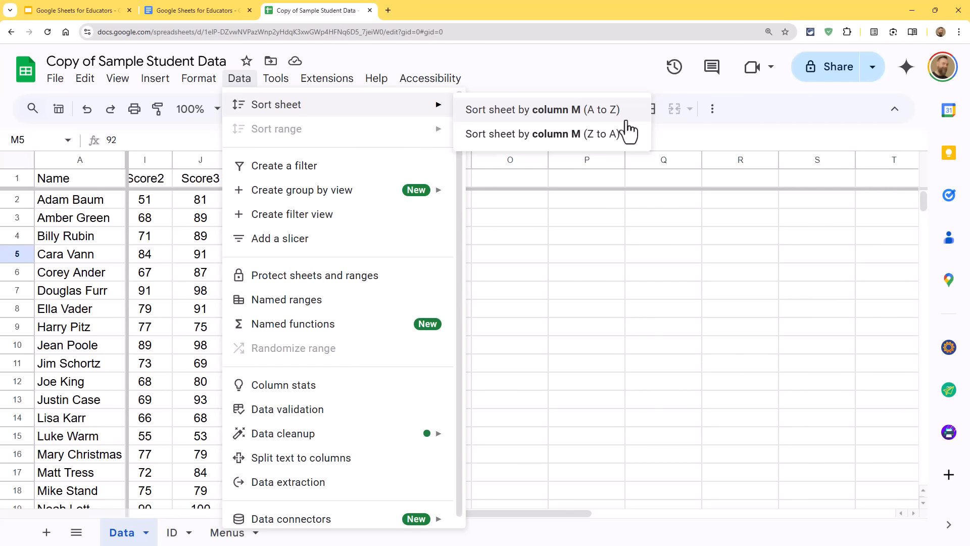
pyautogui.click(576, 135)
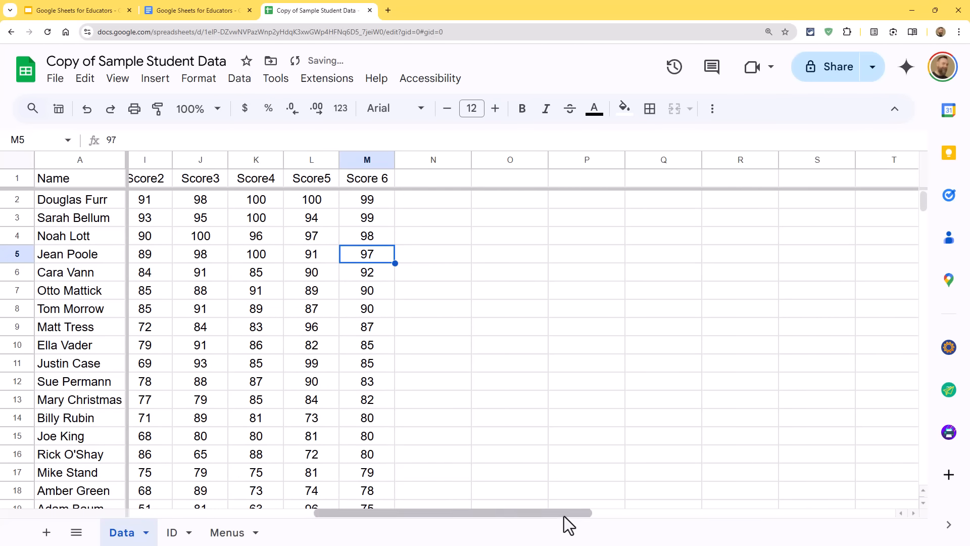
# - Check the order of the Score 6 values from the first student rows down to the last and back up
pyautogui.moveTo(564, 515); pyautogui.dragTo(426, 502)
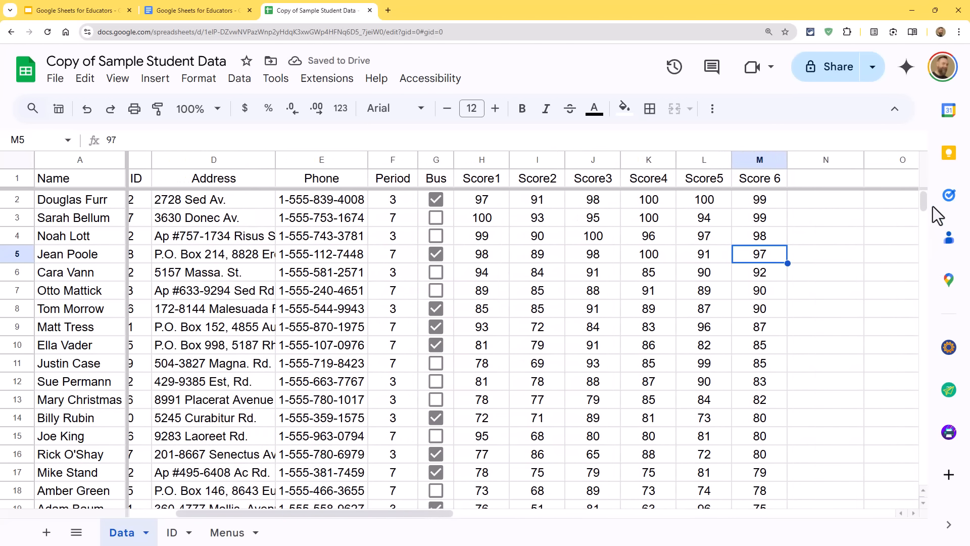
pyautogui.moveTo(768, 203); pyautogui.dragTo(762, 299)
pyautogui.scroll(-5, 768, 286)
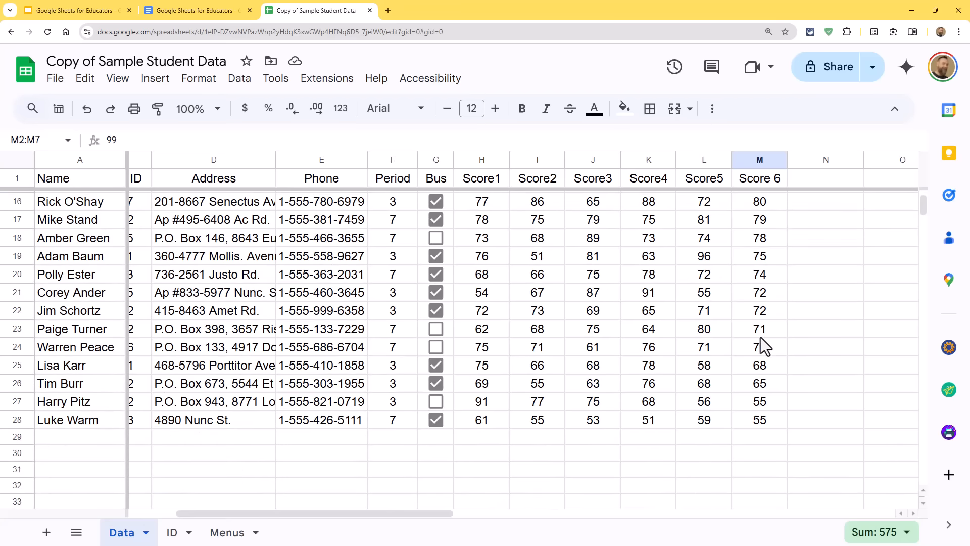
pyautogui.moveTo(765, 427); pyautogui.dragTo(769, 364)
pyautogui.scroll(5, 768, 328)
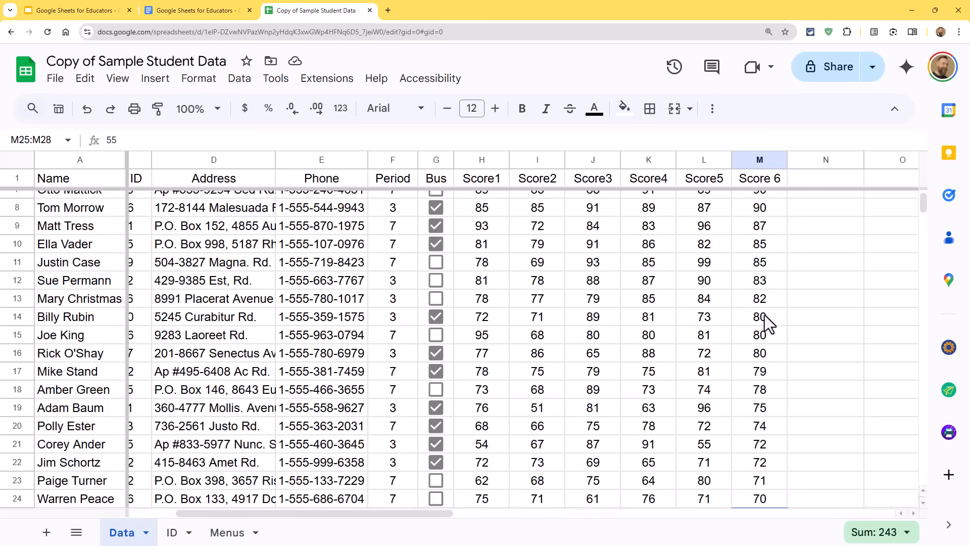
pyautogui.click(770, 292)
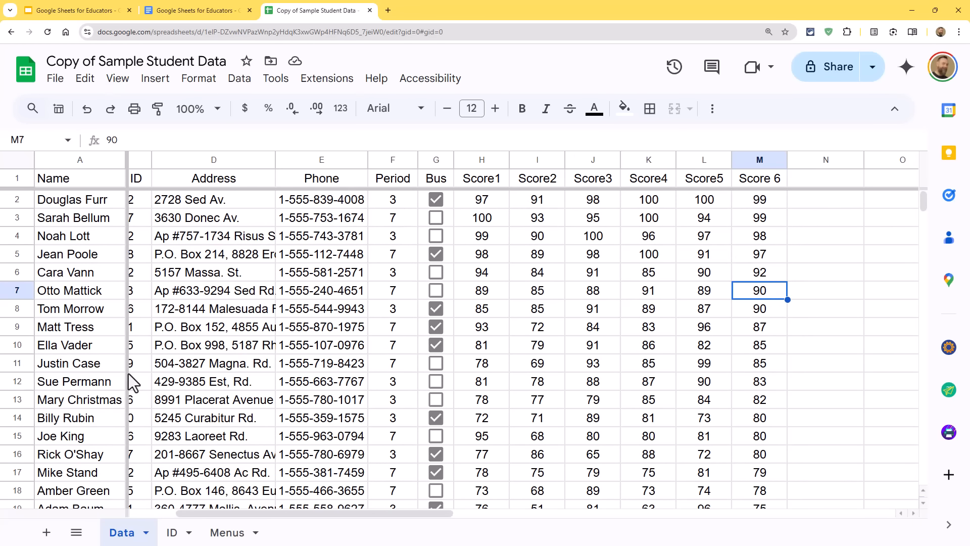
pyautogui.moveTo(429, 514); pyautogui.dragTo(342, 520)
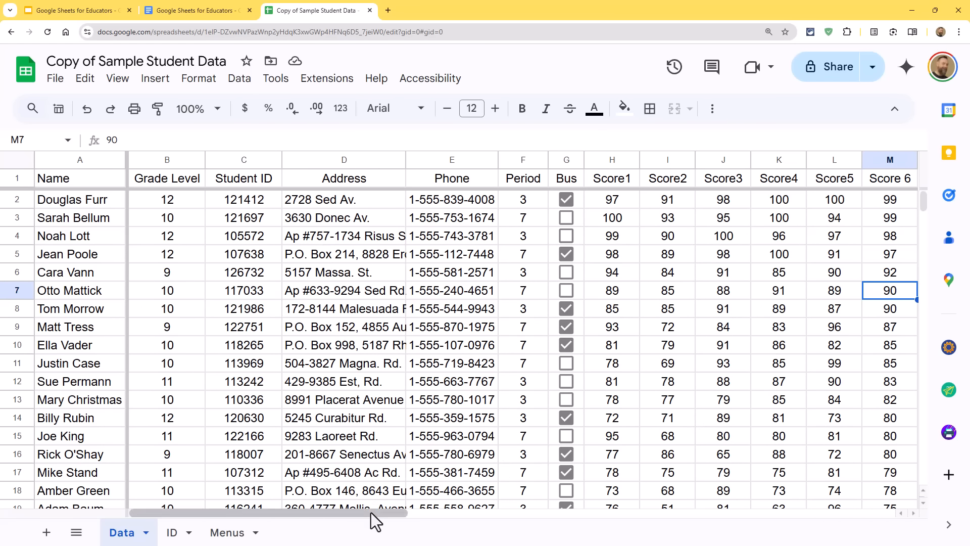
pyautogui.moveTo(371, 512); pyautogui.dragTo(496, 523)
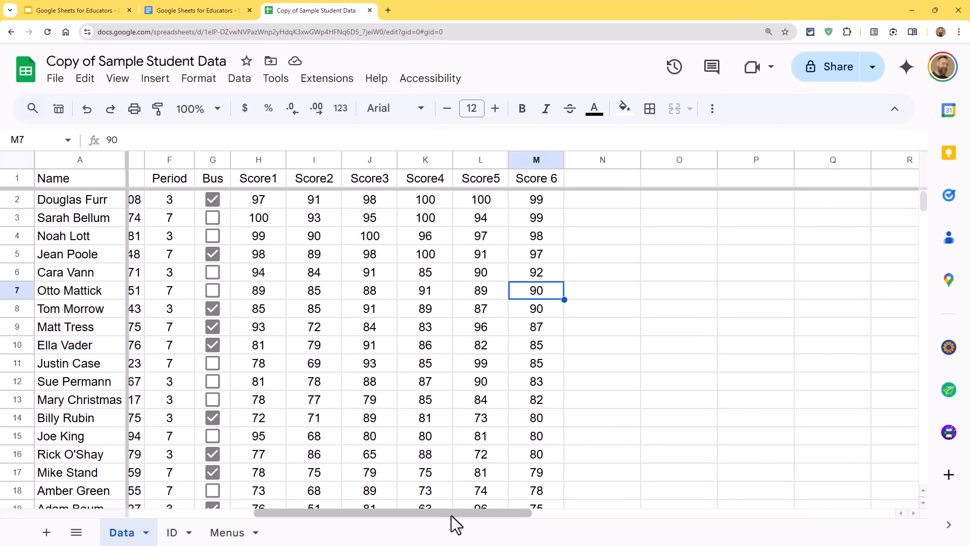
# - Sort the whole Data sheet by the Student ID column (C) in ascending order, A to Z
pyautogui.moveTo(451, 515); pyautogui.dragTo(263, 498)
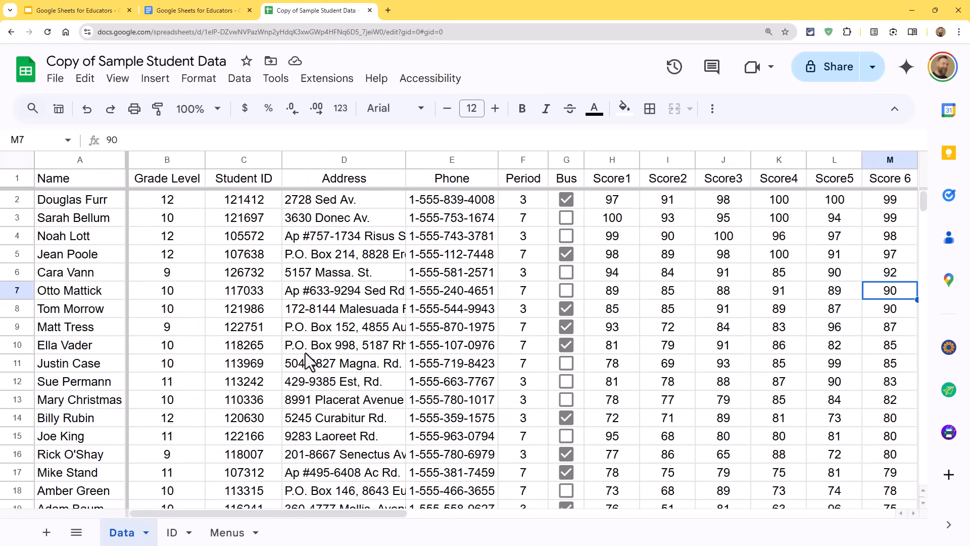
pyautogui.click(249, 241)
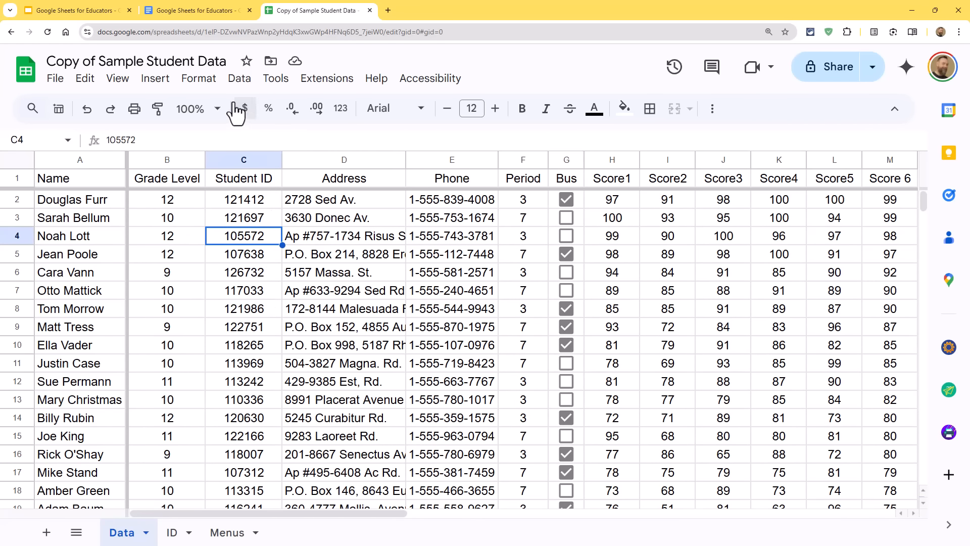
pyautogui.click(241, 329)
pyautogui.click(246, 386)
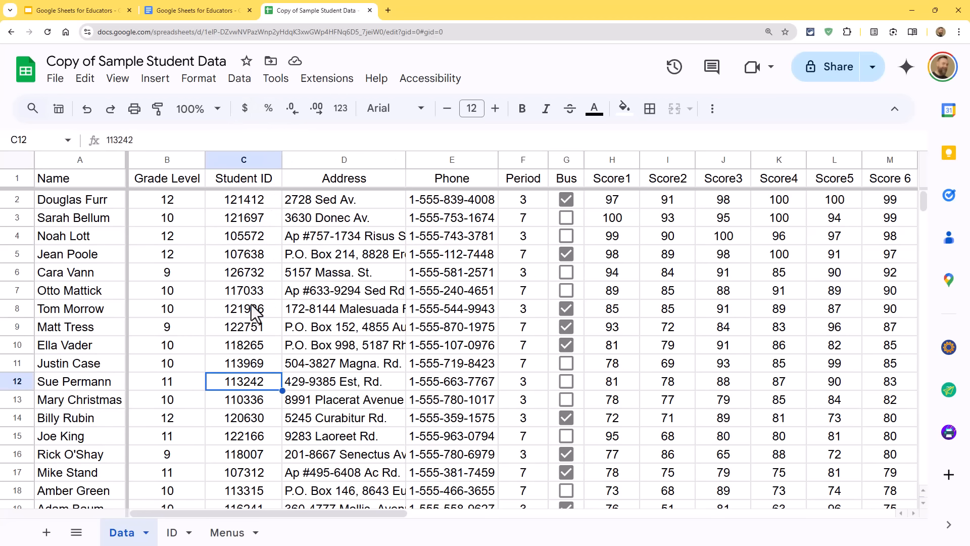
pyautogui.click(252, 311)
pyautogui.click(255, 276)
pyautogui.click(246, 329)
pyautogui.click(249, 363)
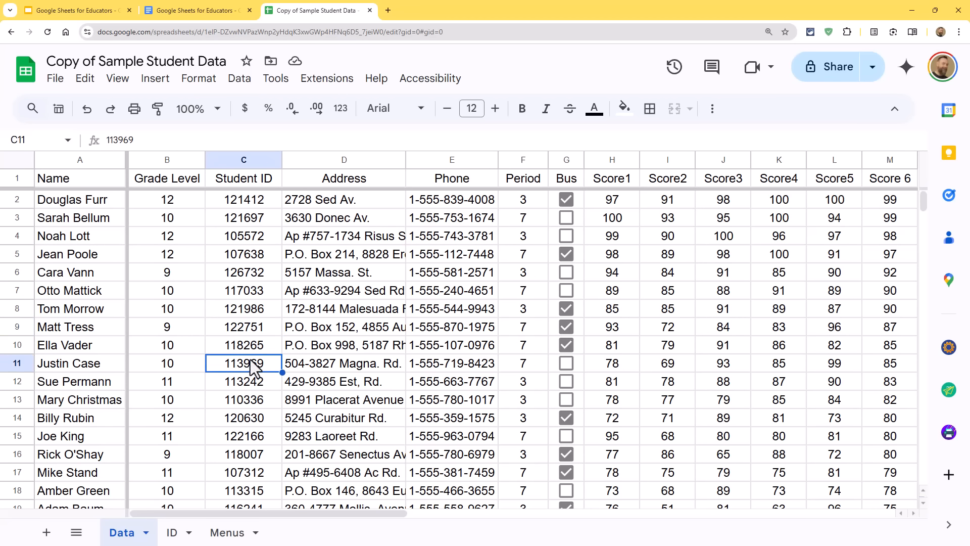
pyautogui.click(240, 82)
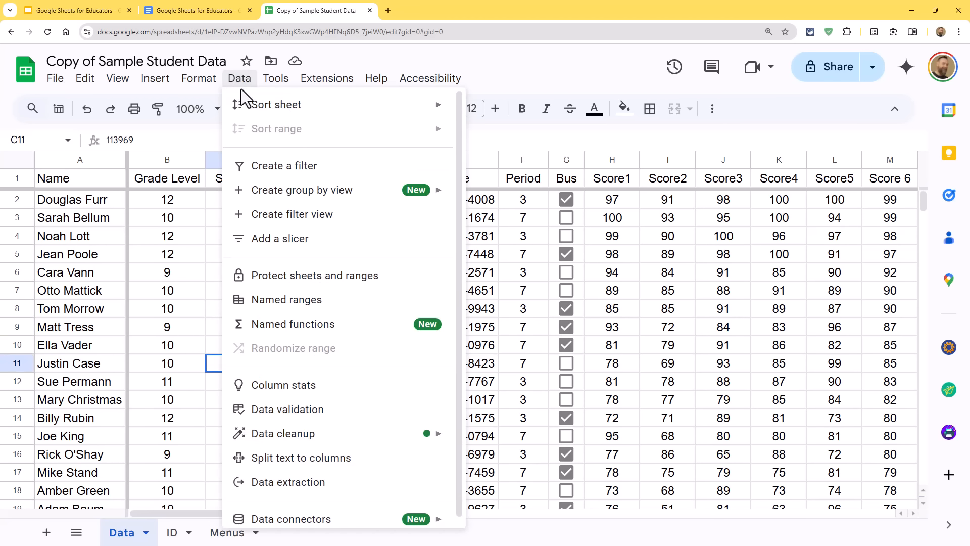
pyautogui.moveTo(277, 106)
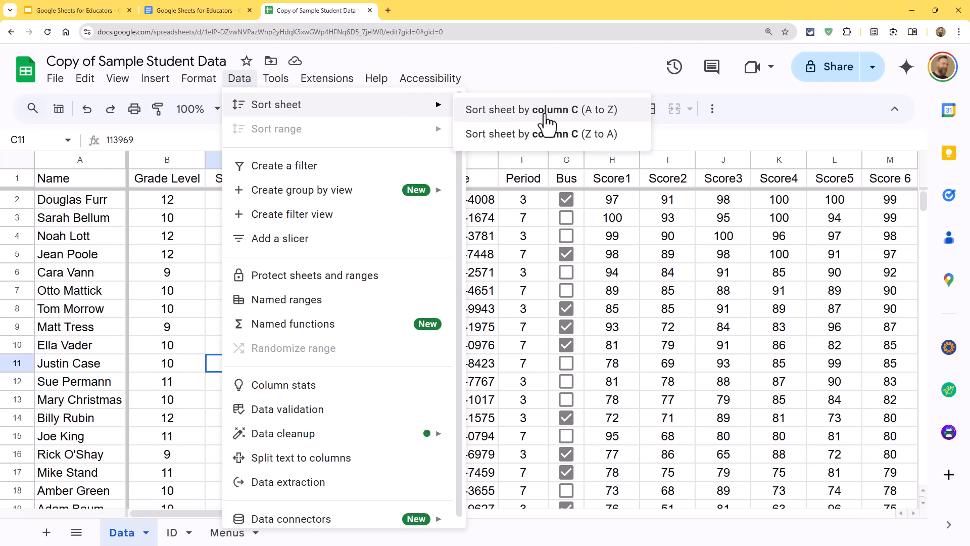
pyautogui.click(594, 110)
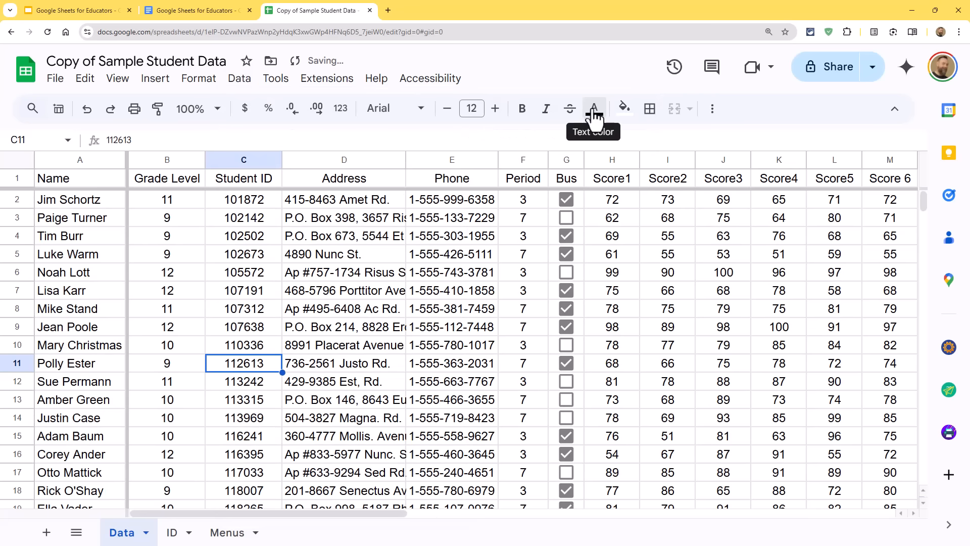
# - Check the order of the Student ID values from the first student row downward and back up
pyautogui.click(255, 205)
pyautogui.scroll(-5, 255, 223)
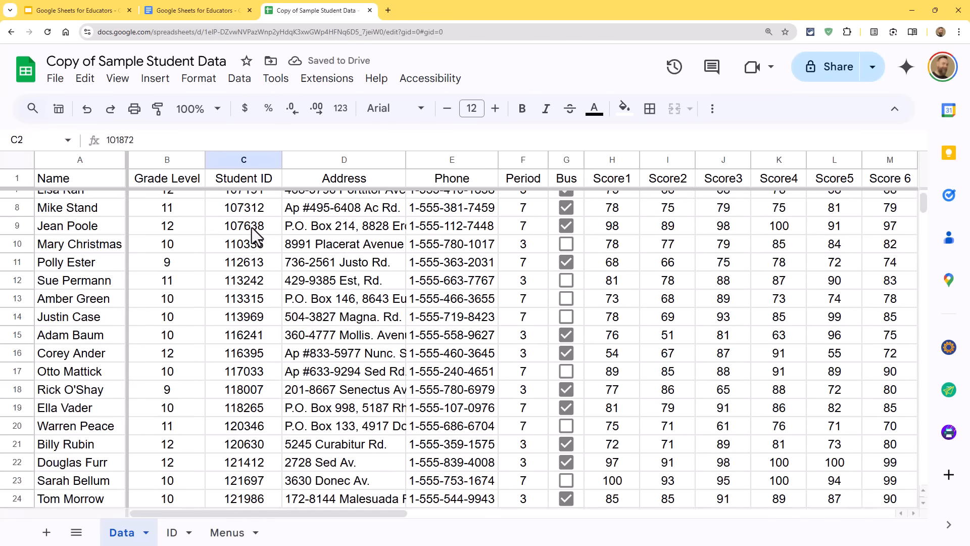
pyautogui.scroll(5, 252, 415)
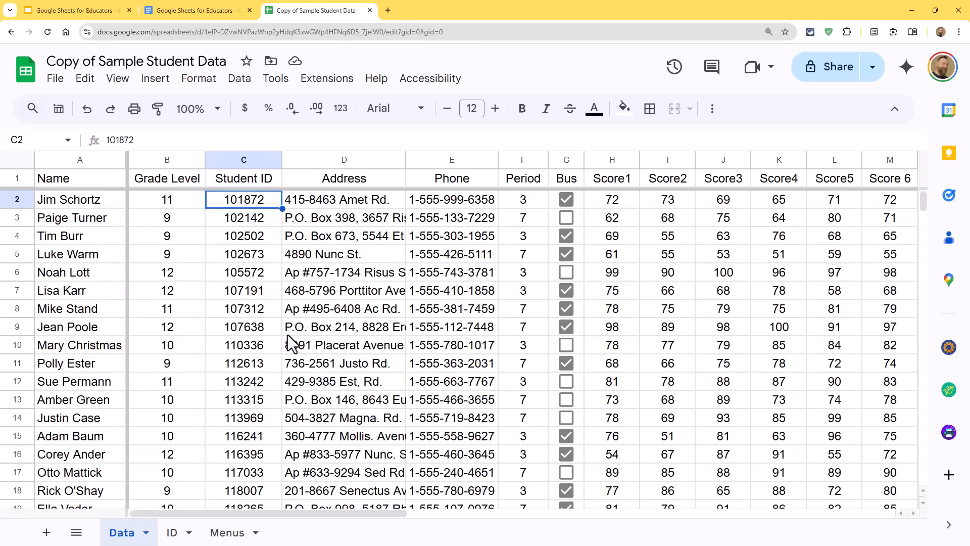
# - View the Sorting Data slide, return to the student spreadsheet, and examine which sorting commands are available with a single cell selected
pyautogui.click(76, 9)
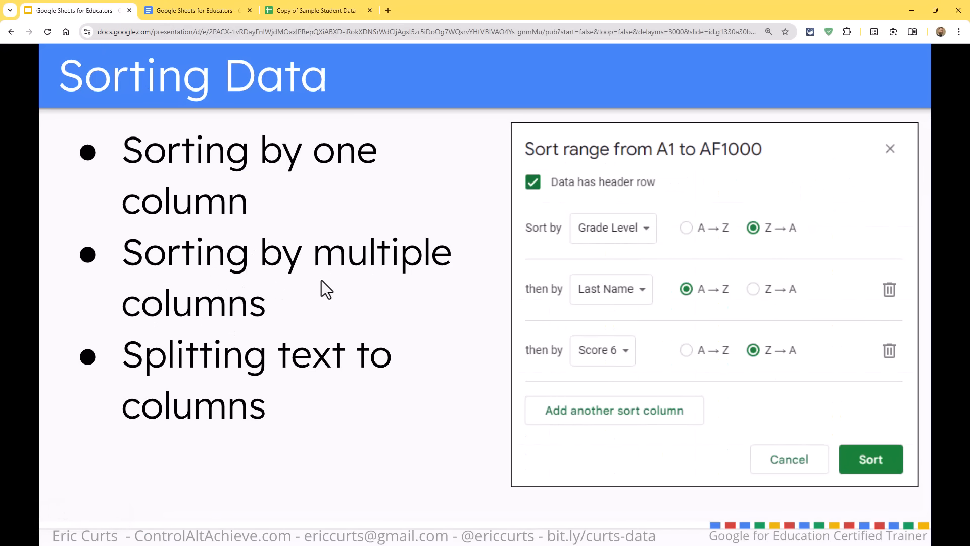
pyautogui.click(298, 11)
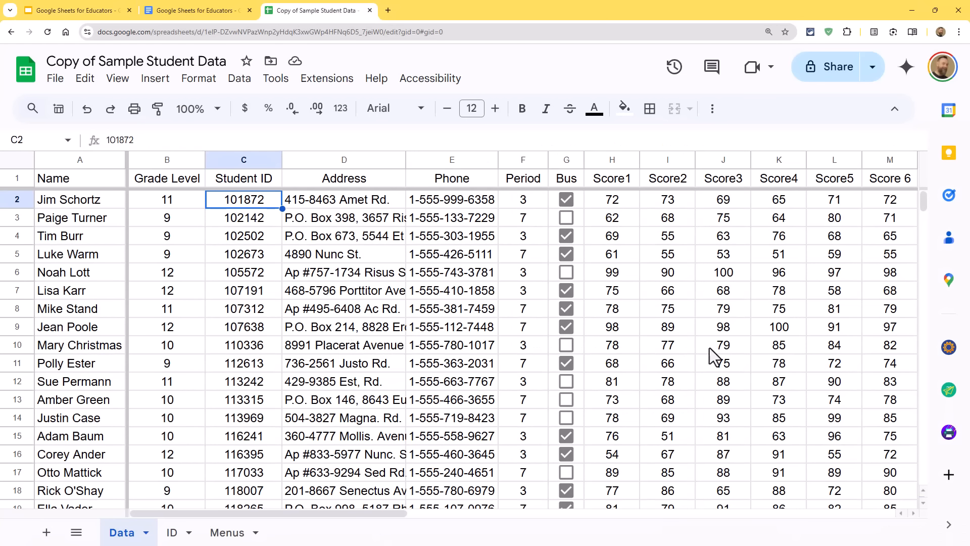
pyautogui.click(239, 79)
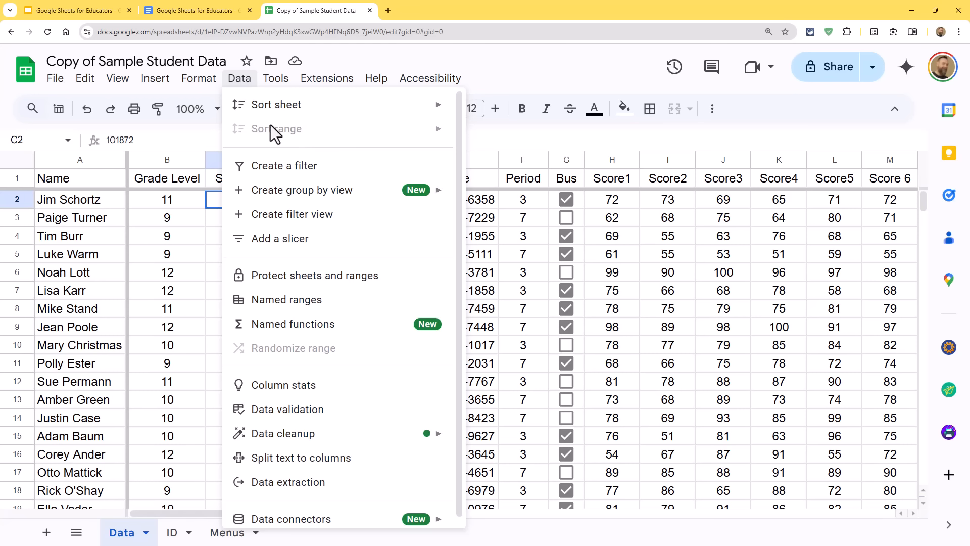
pyautogui.click(202, 256)
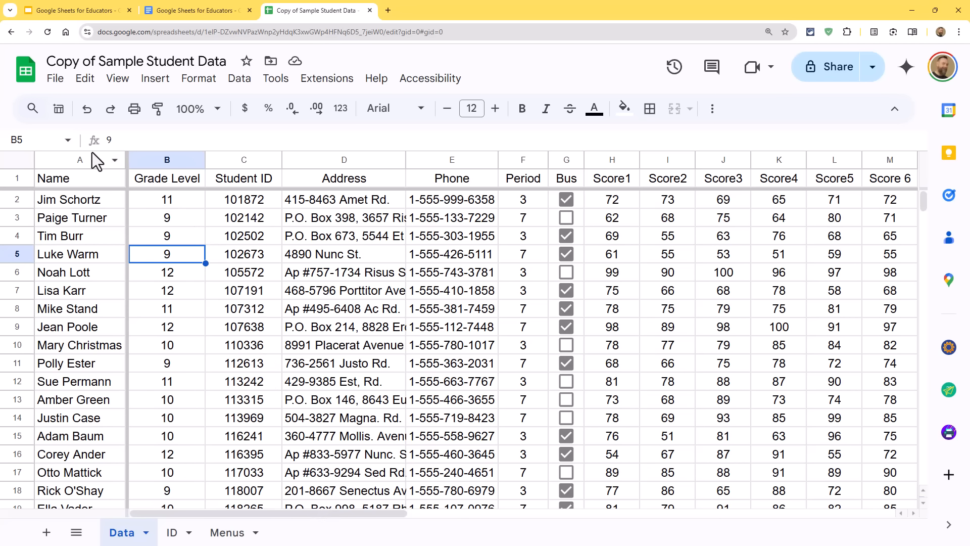
pyautogui.moveTo(76, 157); pyautogui.dragTo(784, 181)
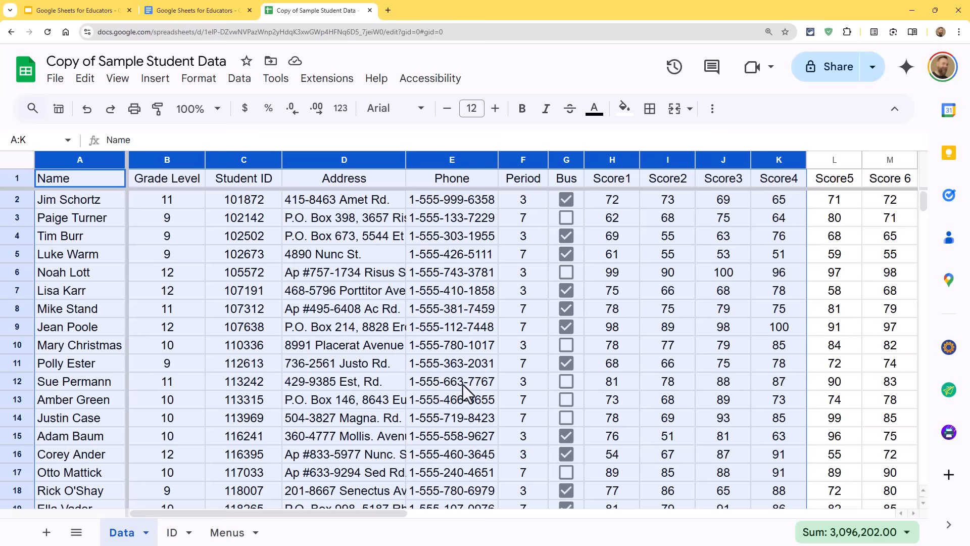
pyautogui.click(449, 341)
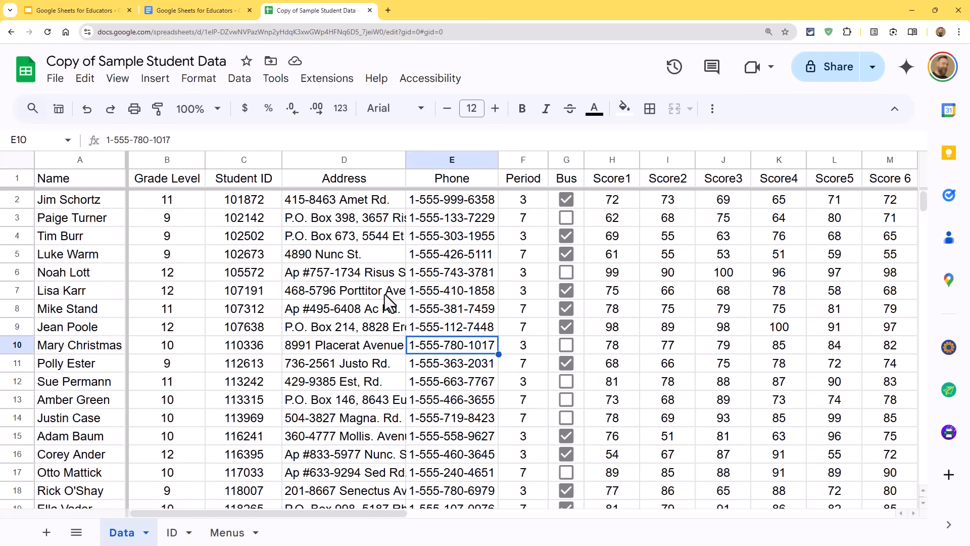
pyautogui.click(23, 168)
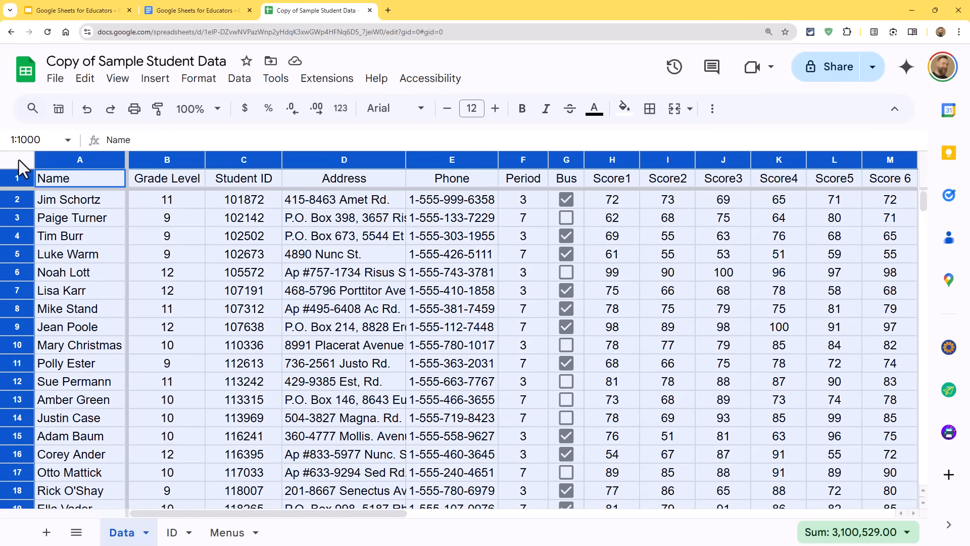
pyautogui.click(427, 386)
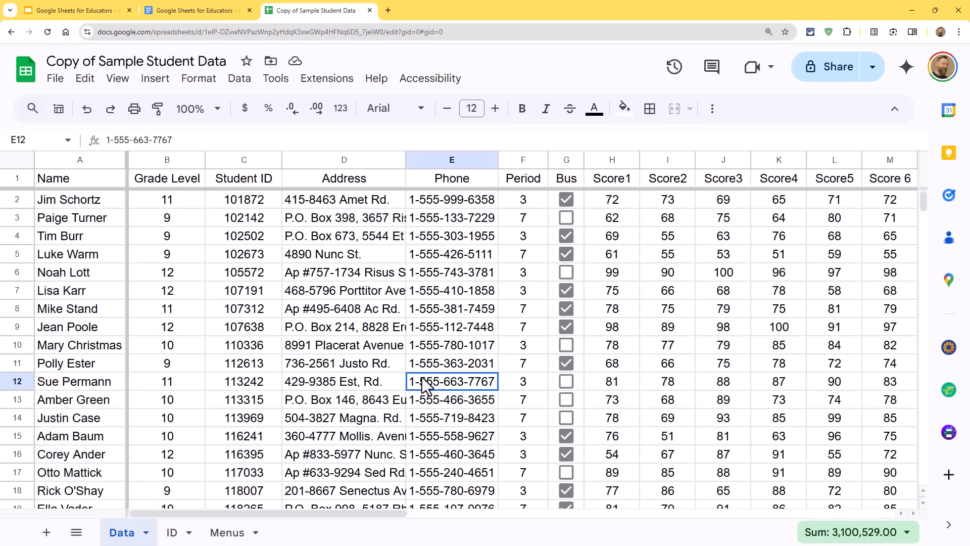
# - Select the entire Data sheet, open the advanced range sorting options, and mark the data as having a header row
pyautogui.click(13, 159)
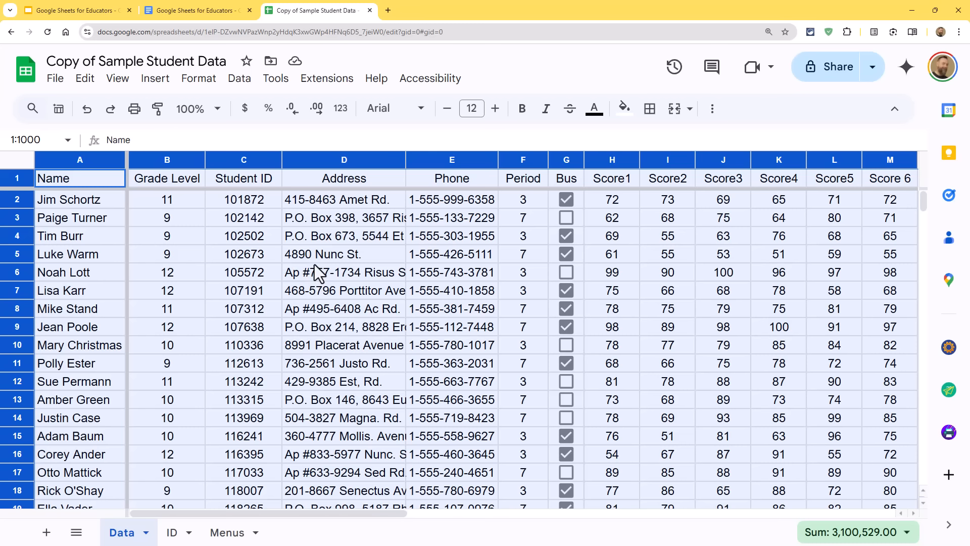
pyautogui.click(236, 81)
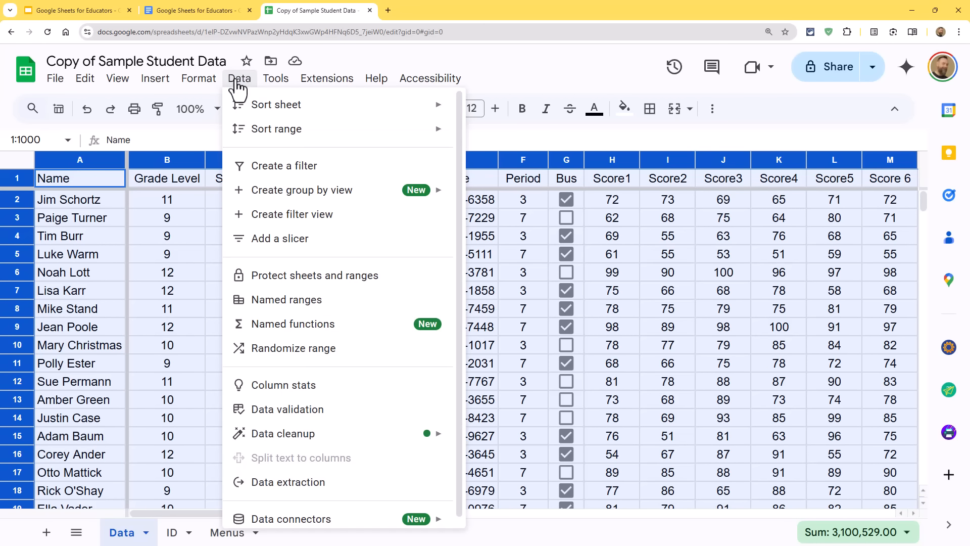
pyautogui.moveTo(291, 144)
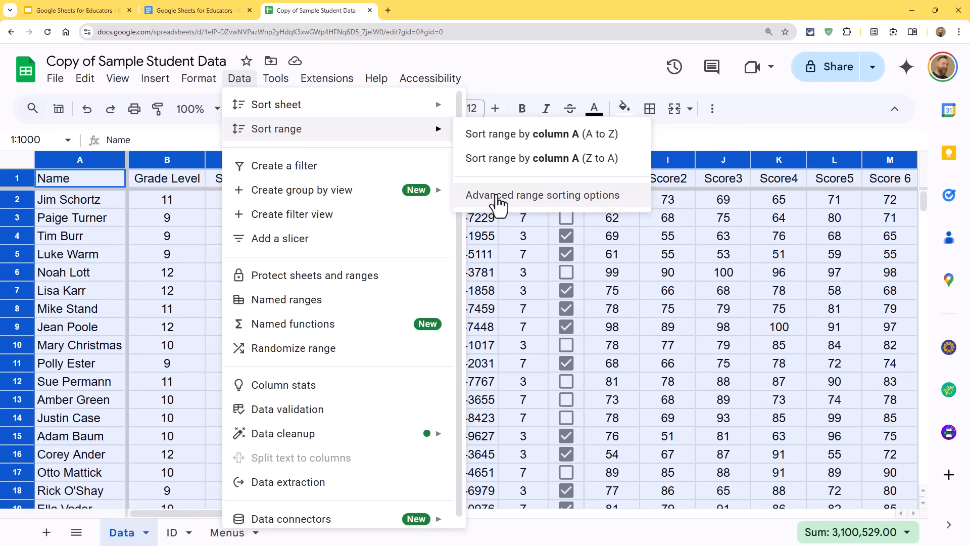
pyautogui.click(544, 198)
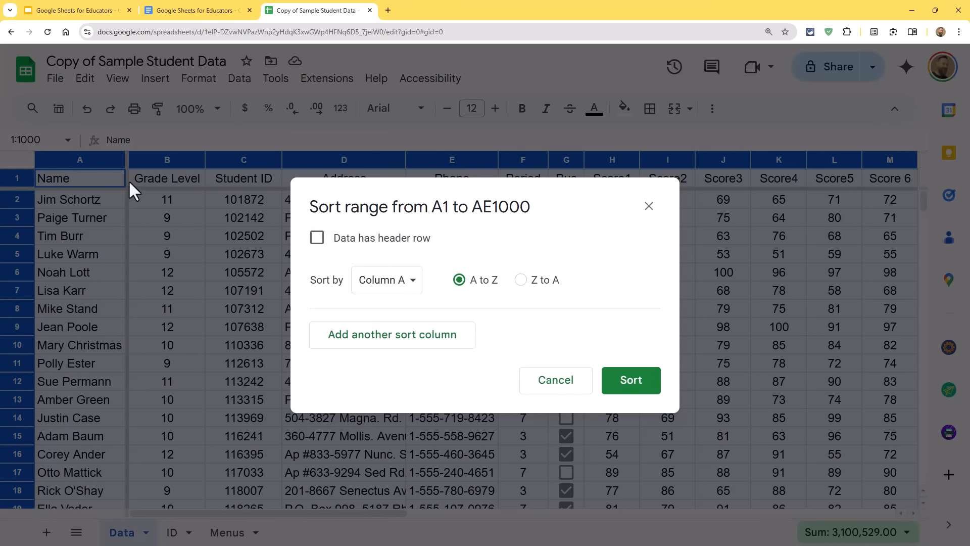
pyautogui.click(317, 238)
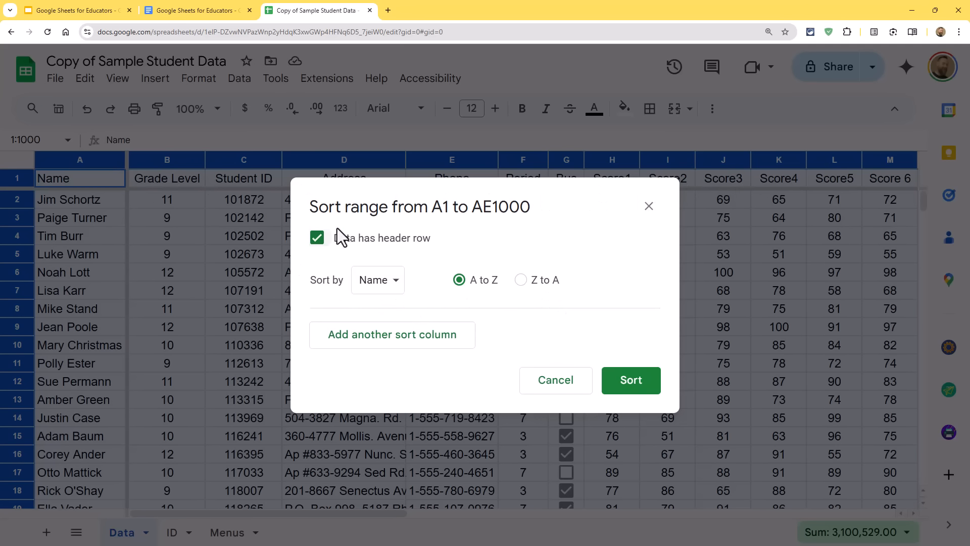
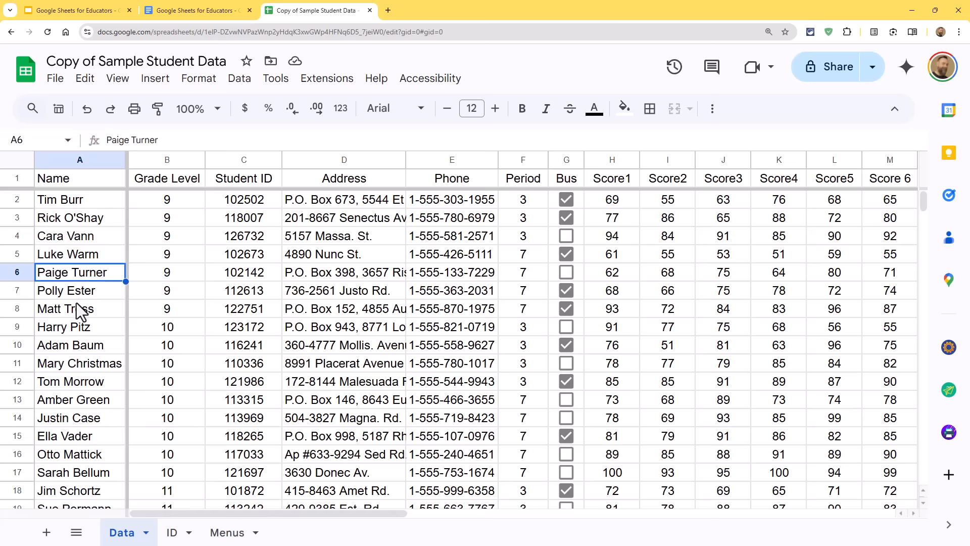
# - Examine the sheet sorting options for the Name column without applying a sort, and briefly highlight the whole column
pyautogui.click(71, 331)
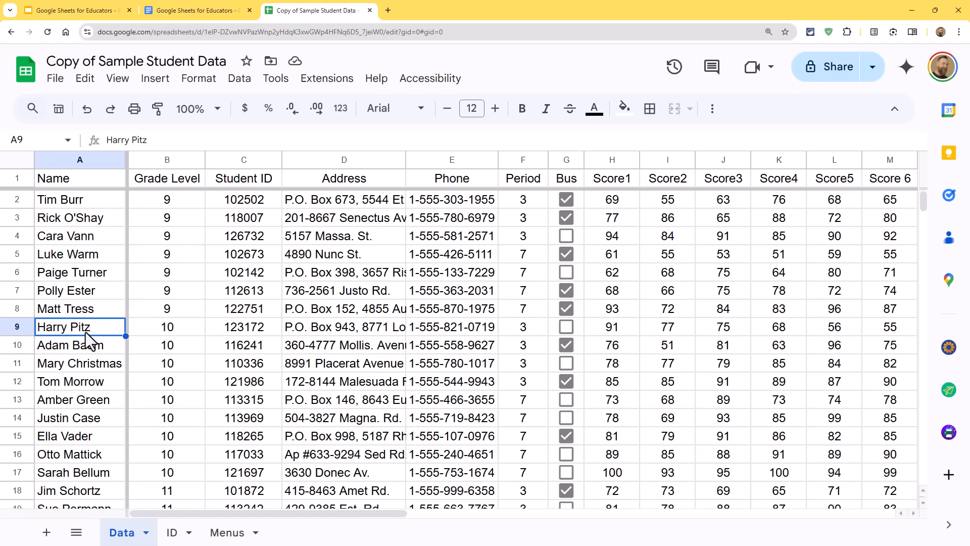
pyautogui.click(240, 79)
pyautogui.moveTo(354, 105)
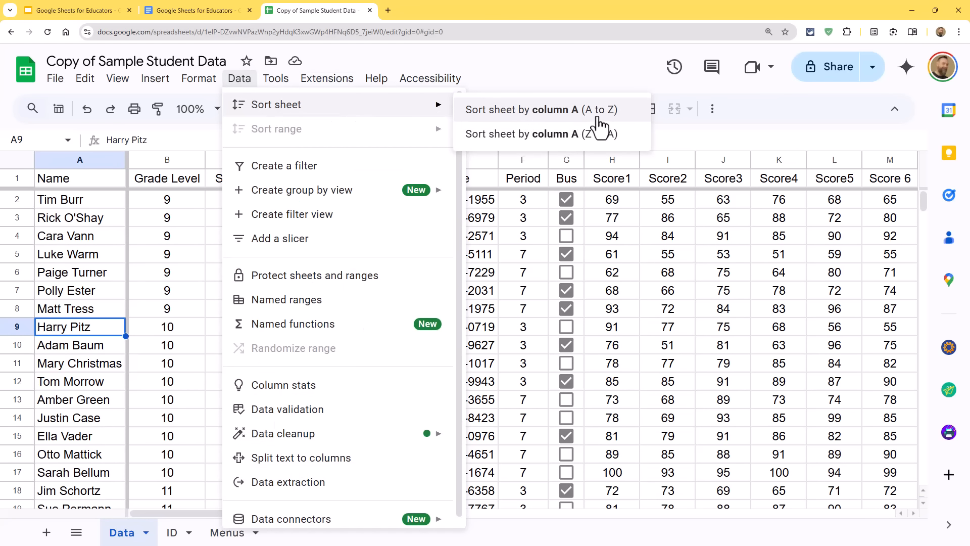
pyautogui.click(568, 68)
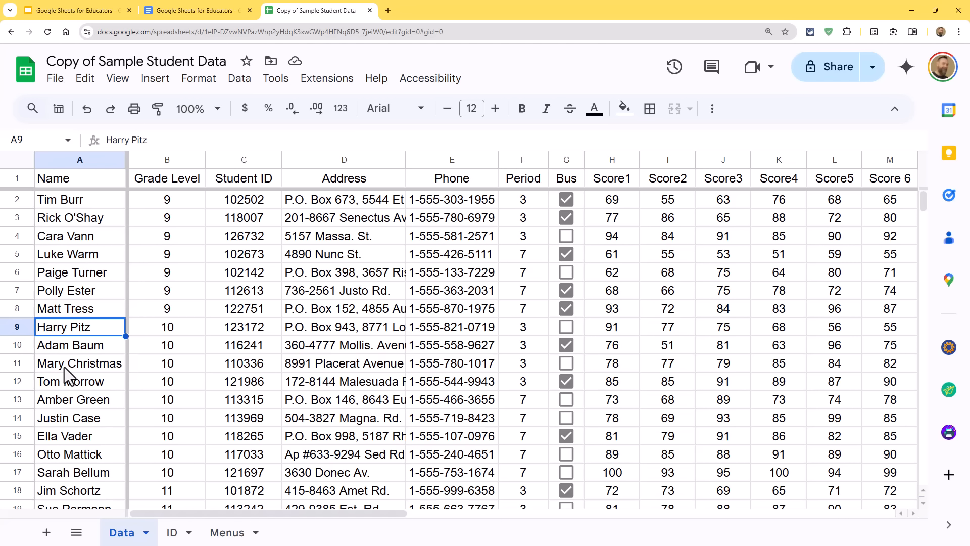
pyautogui.click(64, 159)
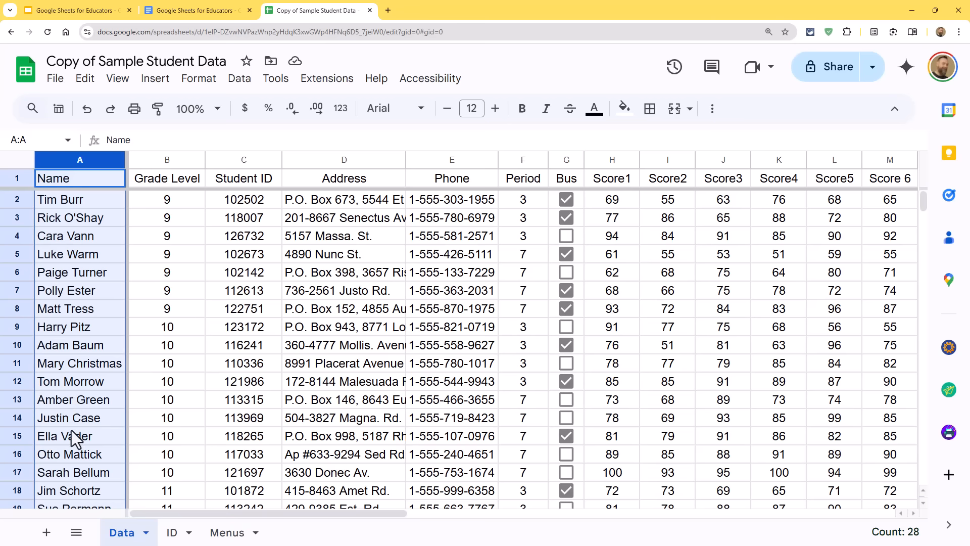
pyautogui.click(79, 345)
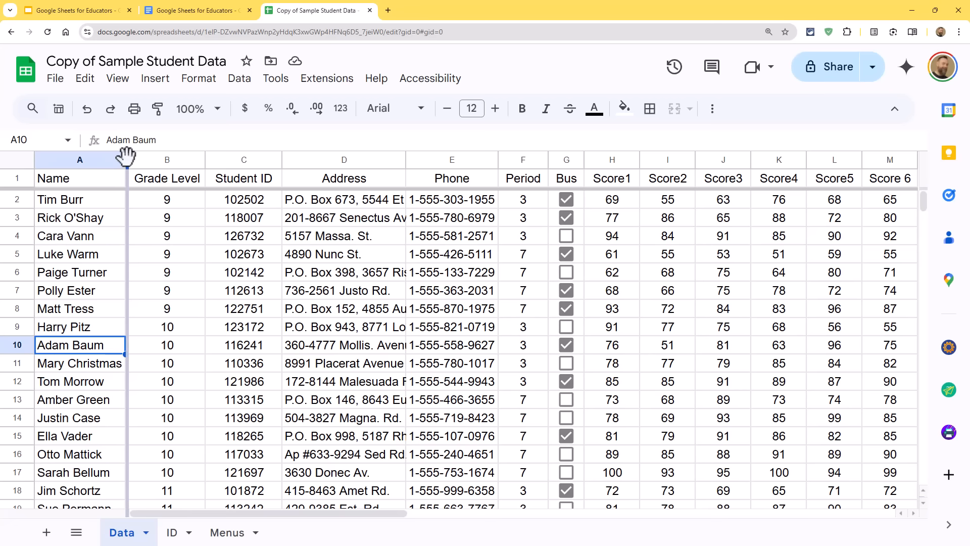
# - Unfreeze the Name column so that no columns are frozen, and check the Freeze options
pyautogui.moveTo(125, 155); pyautogui.dragTo(36, 167)
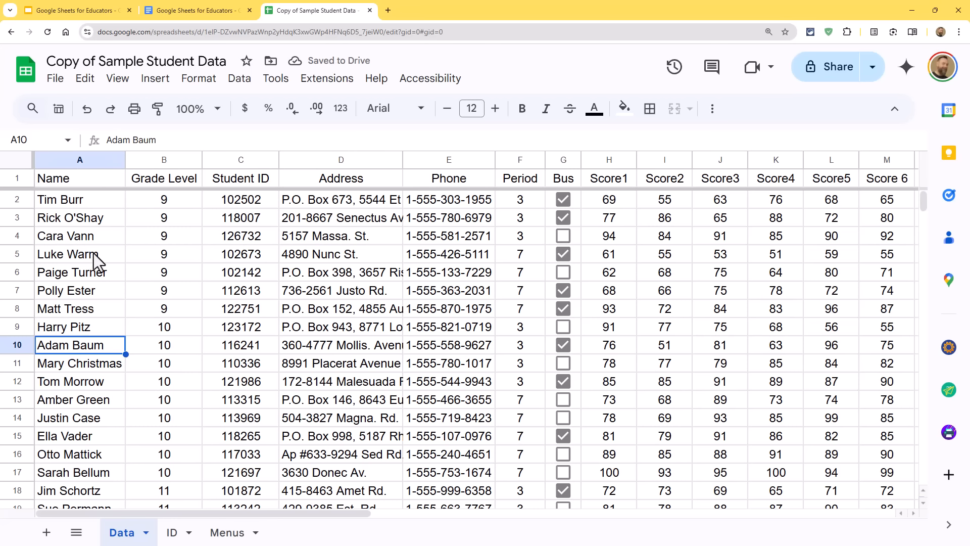
pyautogui.click(117, 79)
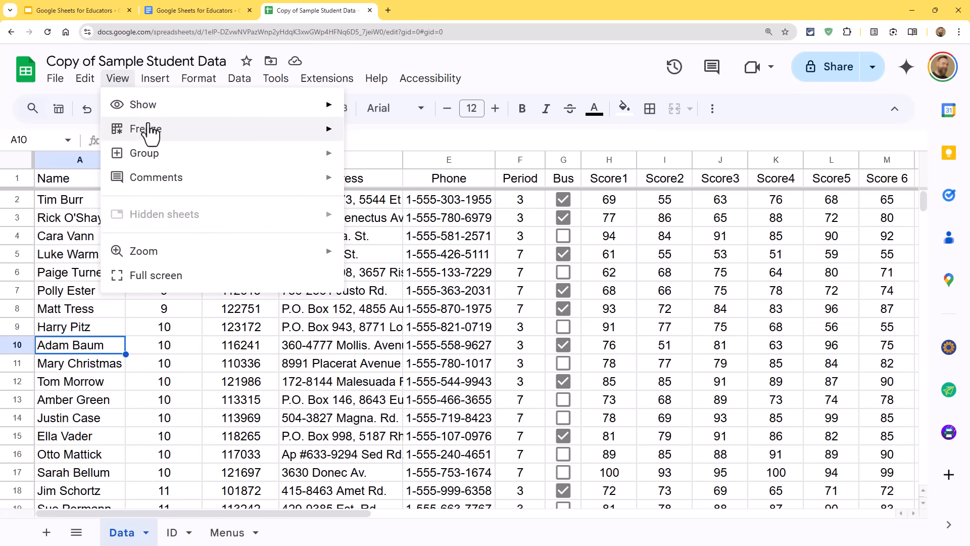
pyautogui.moveTo(150, 134)
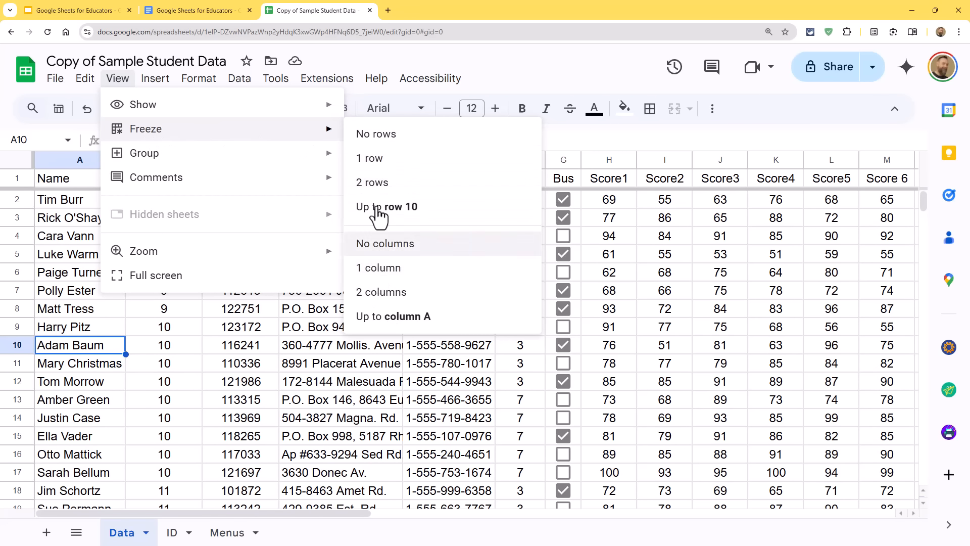
pyautogui.click(41, 330)
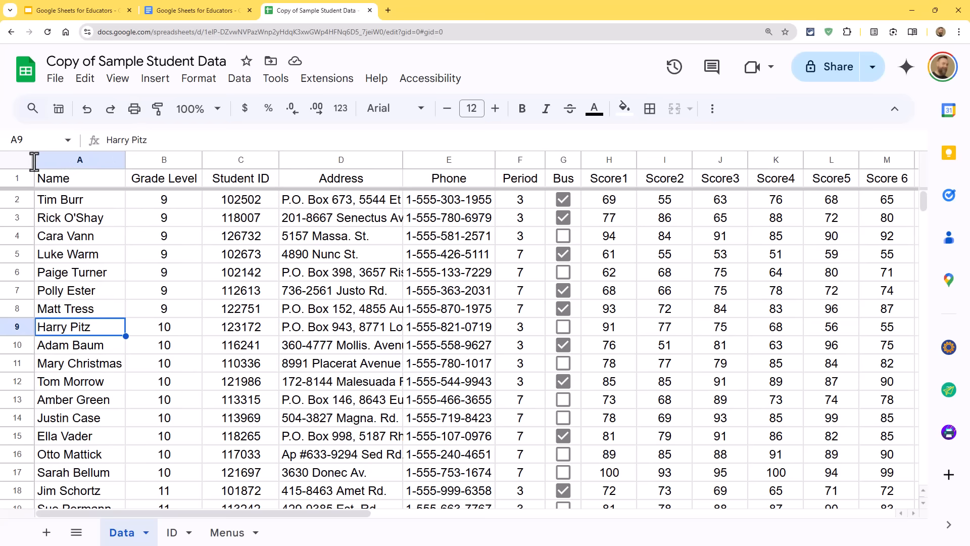
# - Freeze the first column of the Data sheet, and set the column freeze back to no columns
pyautogui.click(117, 78)
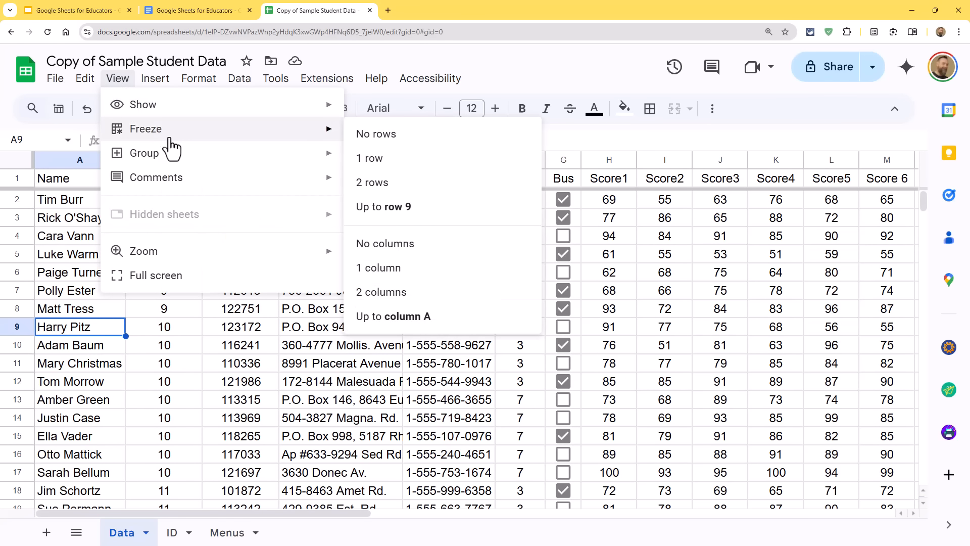
pyautogui.click(389, 271)
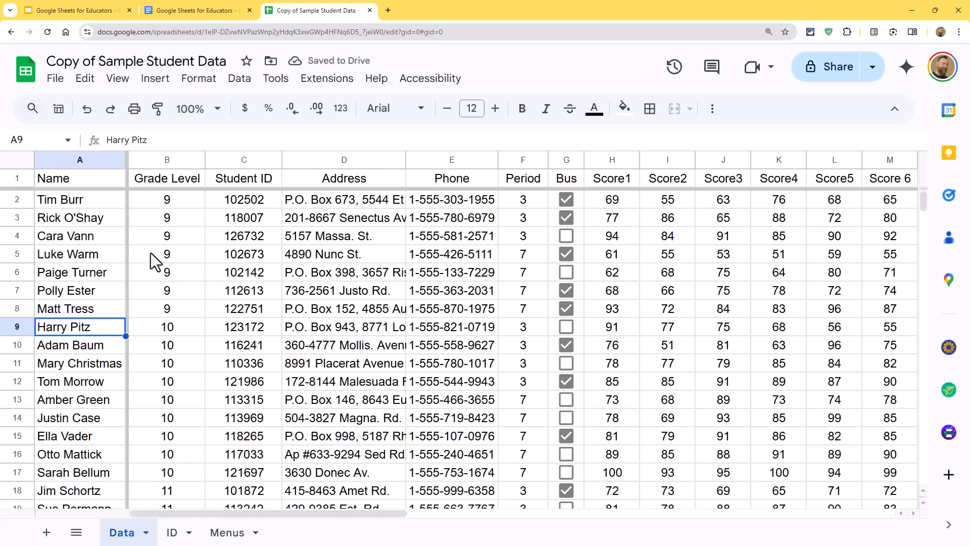
pyautogui.click(124, 82)
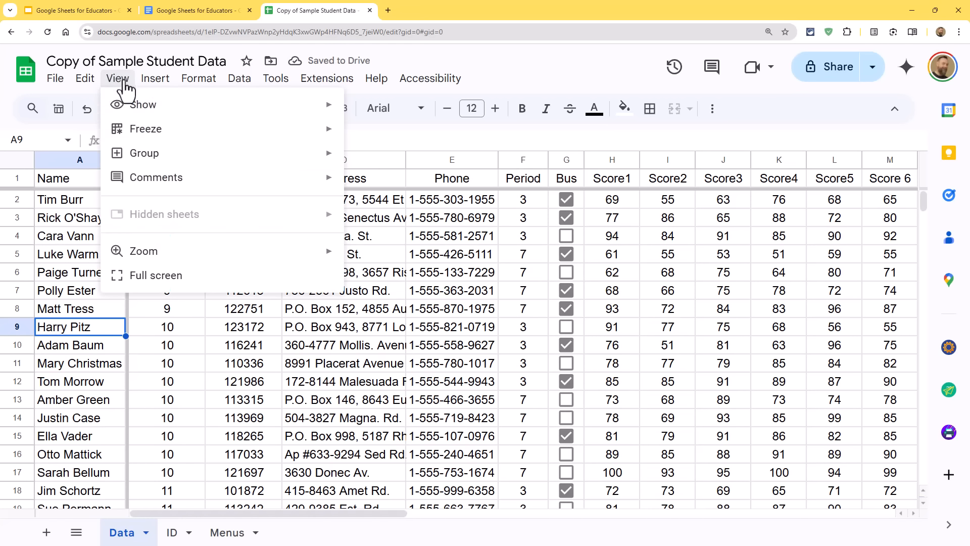
pyautogui.moveTo(197, 132)
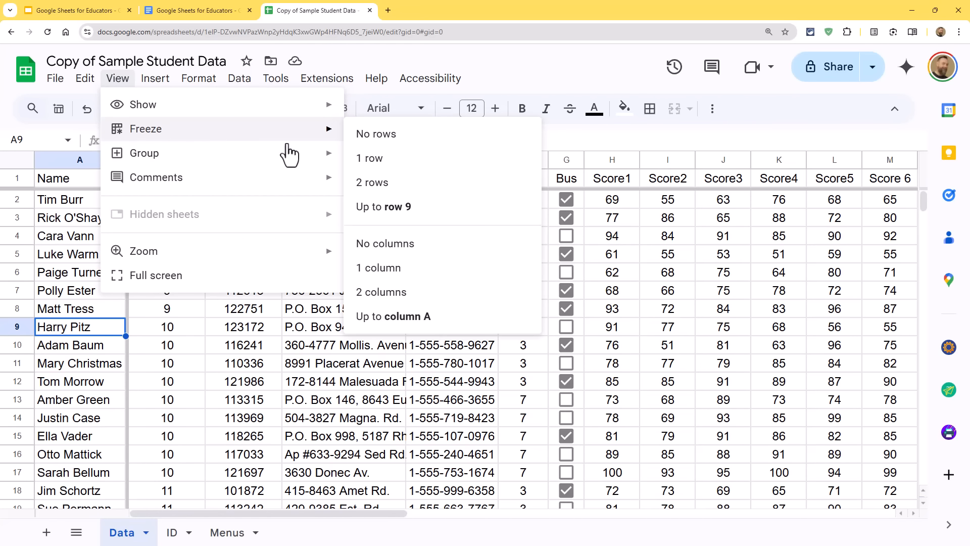
pyautogui.click(401, 246)
pyautogui.click(73, 236)
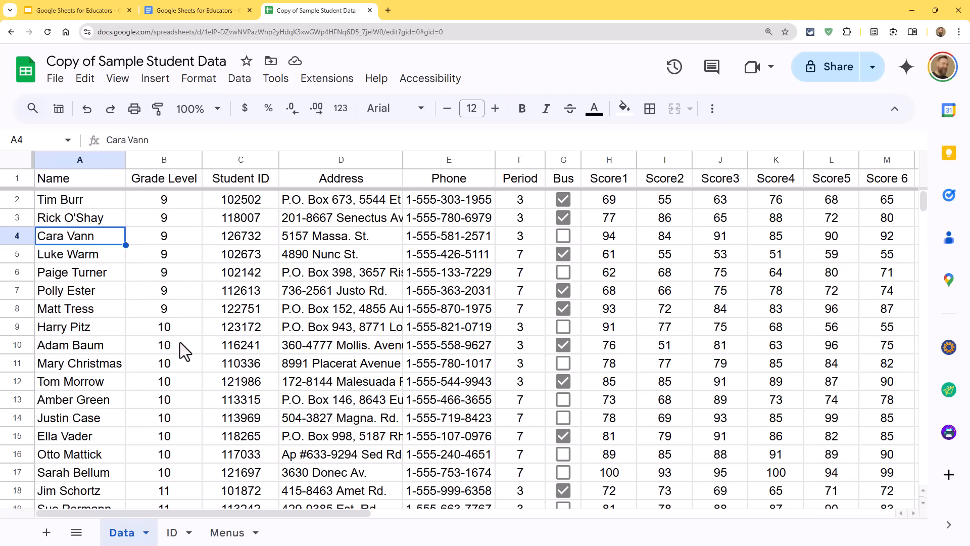
# - Insert one blank column to the right of the Name column, and undo the insertion
pyautogui.click(96, 160)
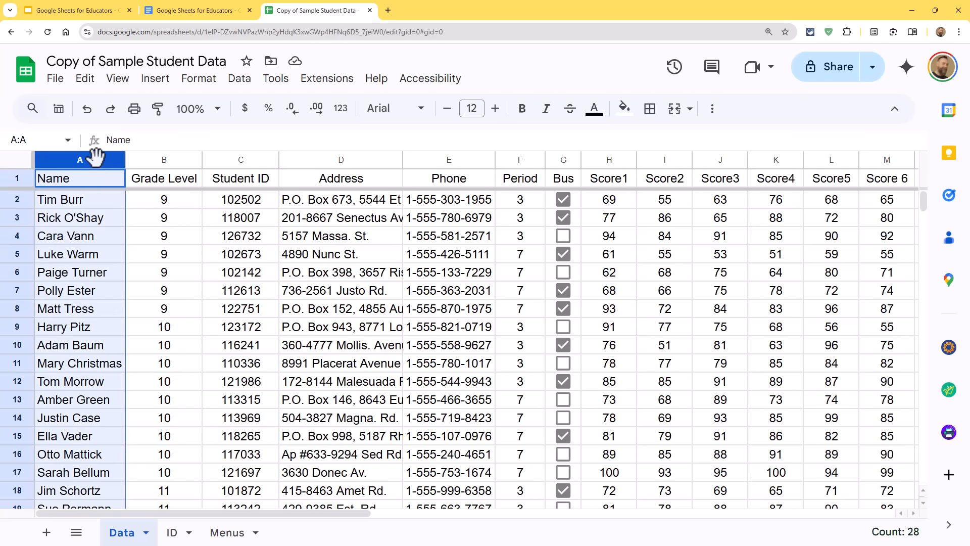
pyautogui.rightClick(83, 157)
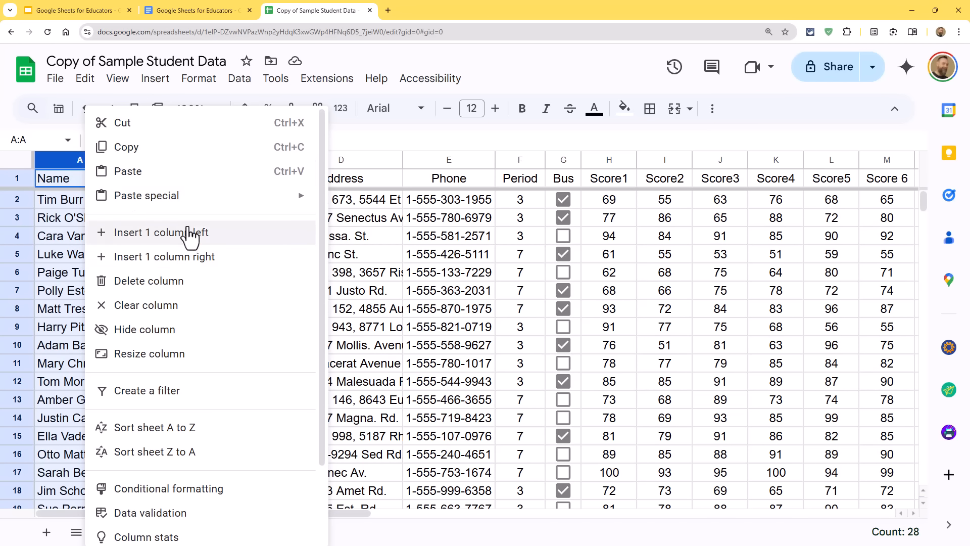
pyautogui.click(183, 258)
pyautogui.click(363, 314)
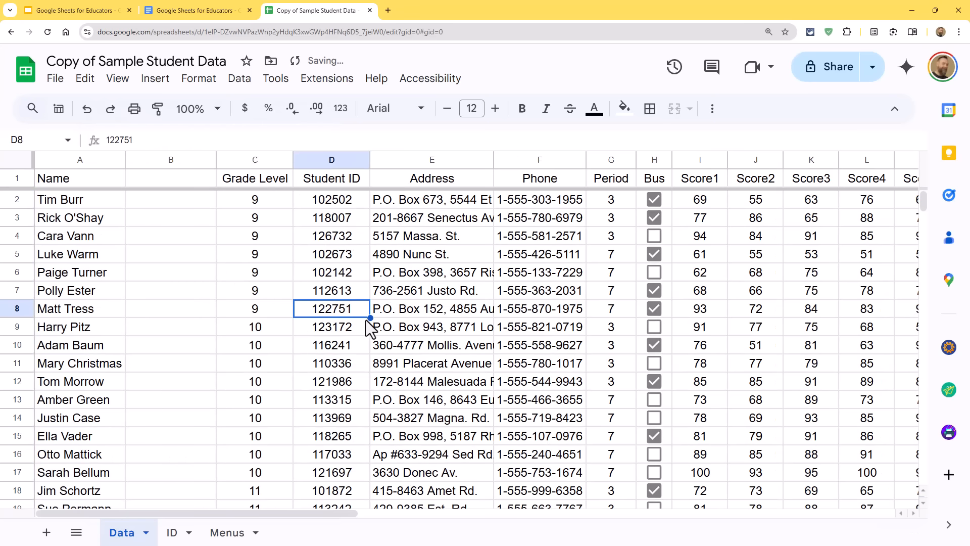
pyautogui.click(87, 108)
# - Insert one blank column to the left of the Grade Level column
pyautogui.click(98, 160)
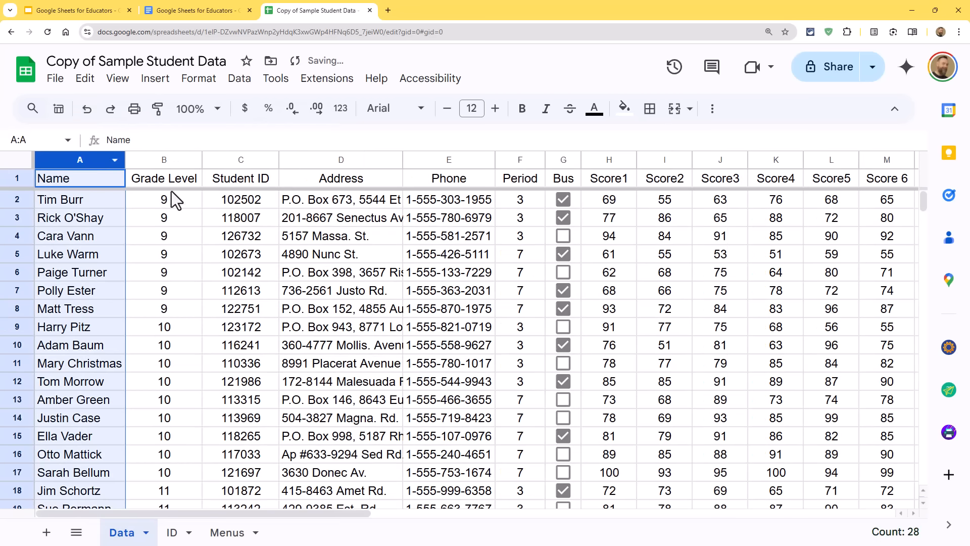
pyautogui.click(164, 160)
pyautogui.rightClick(163, 157)
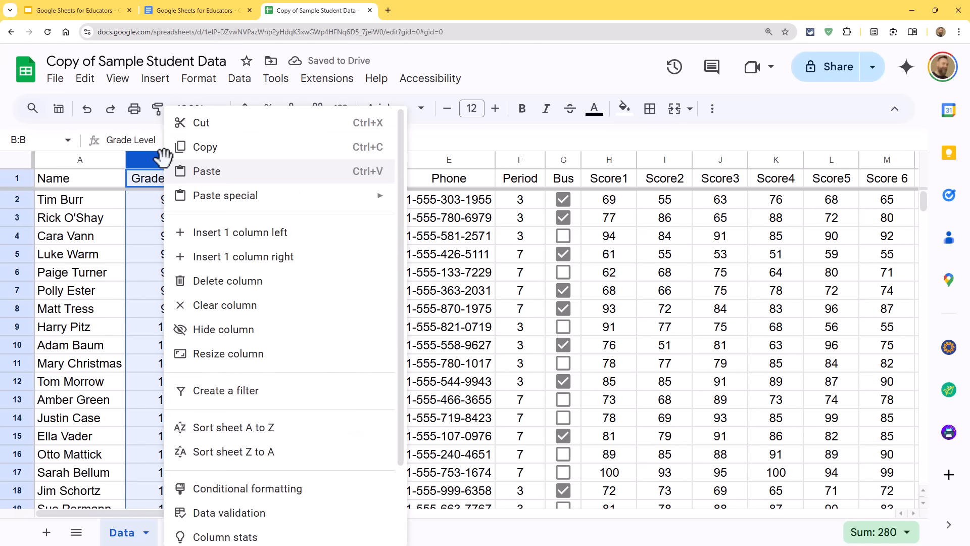
pyautogui.click(252, 233)
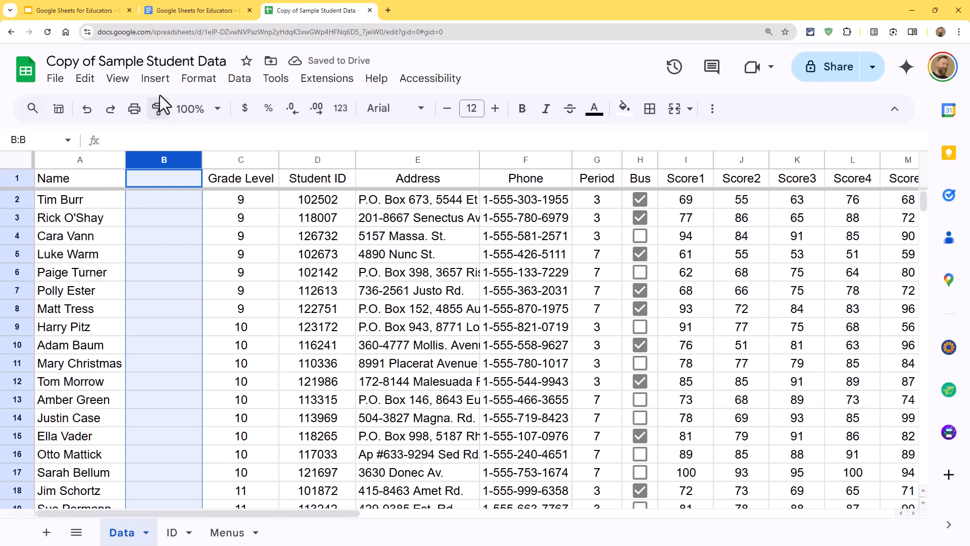
# - Examine the sheet's column insertion commands, and compare the Name column with the blank column B beside it
pyautogui.click(157, 82)
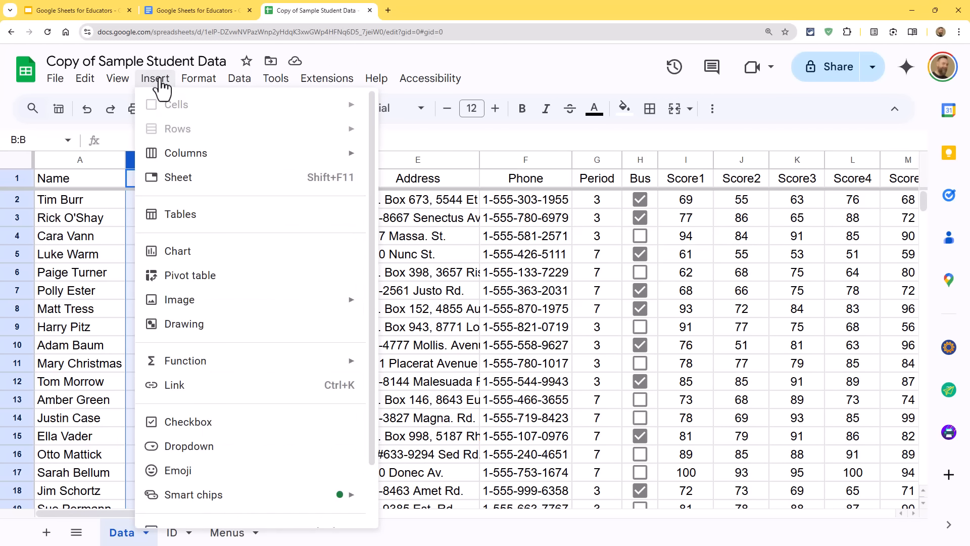
pyautogui.moveTo(197, 164)
pyautogui.click(82, 278)
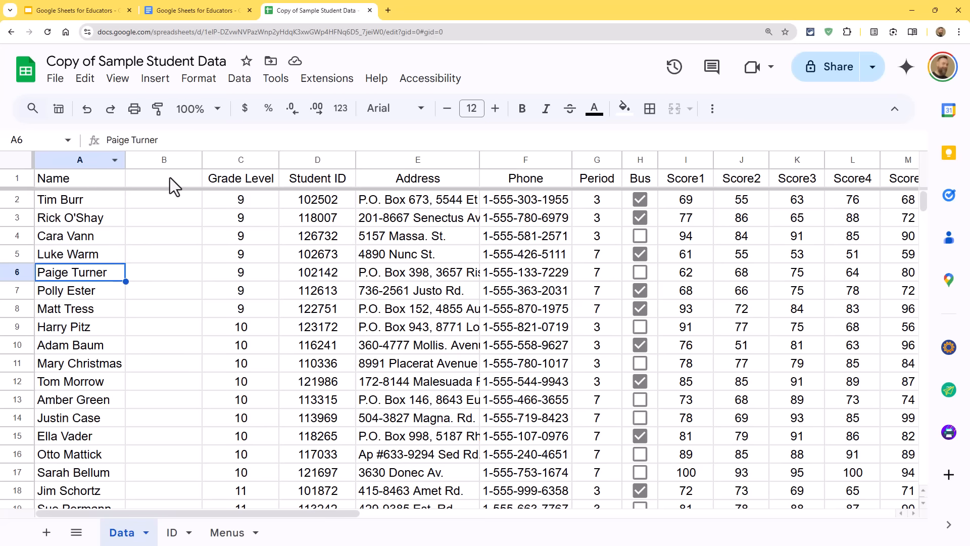
pyautogui.click(167, 160)
pyautogui.click(78, 258)
pyautogui.click(162, 263)
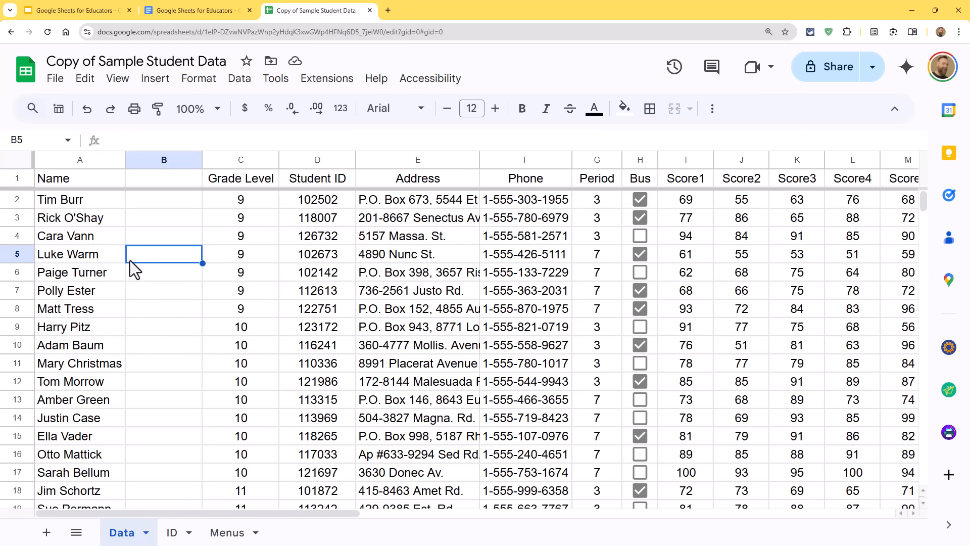
pyautogui.click(65, 253)
pyautogui.click(95, 163)
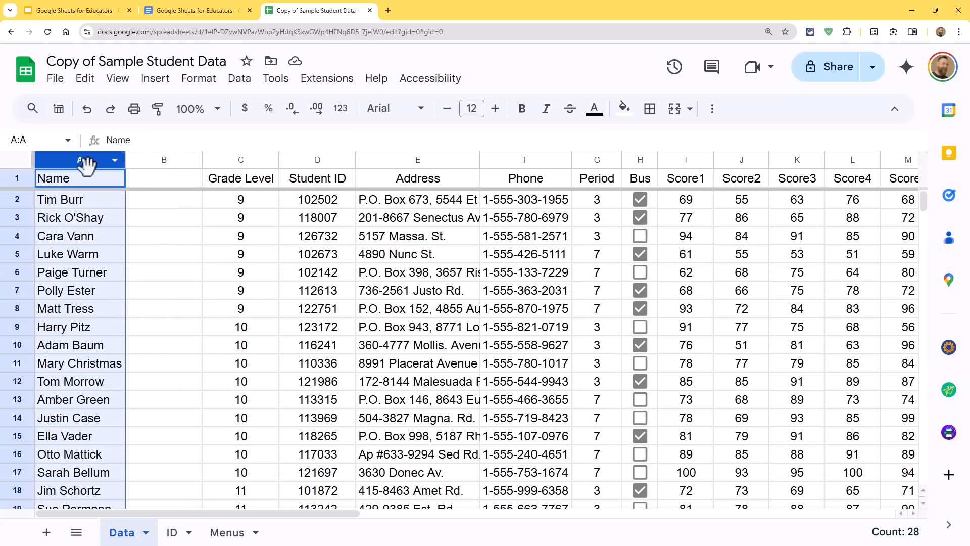
pyautogui.click(169, 331)
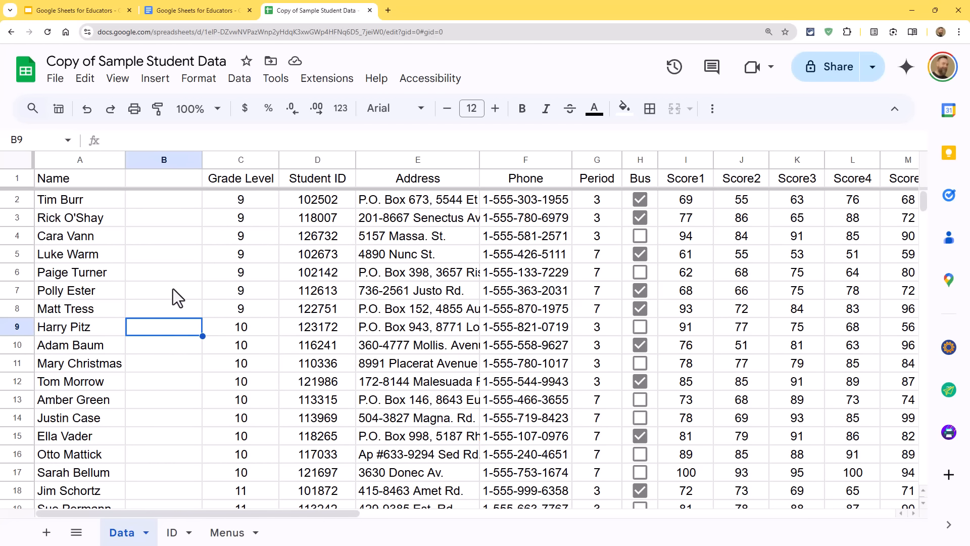
# - Split the text of the whole Name column into two columns, using Space as the separator
pyautogui.click(87, 160)
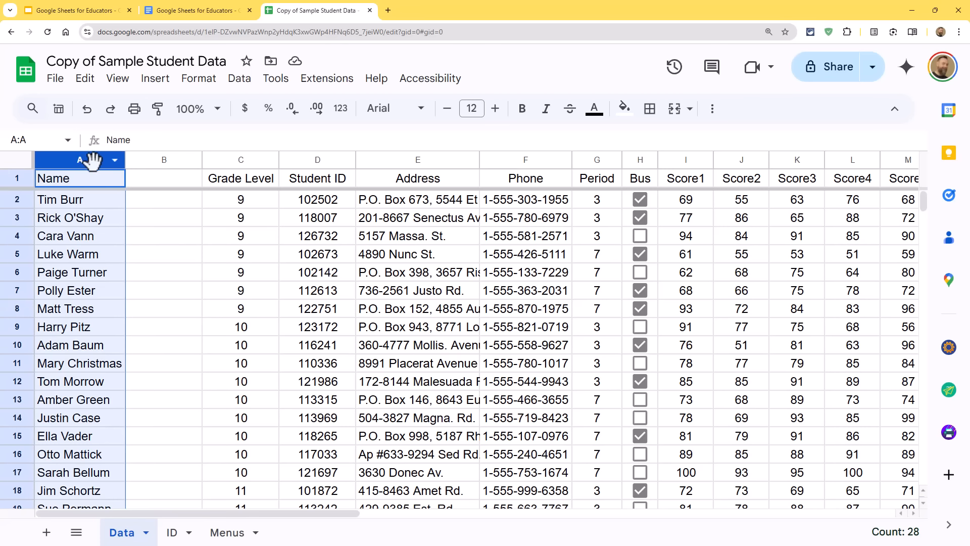
pyautogui.click(237, 82)
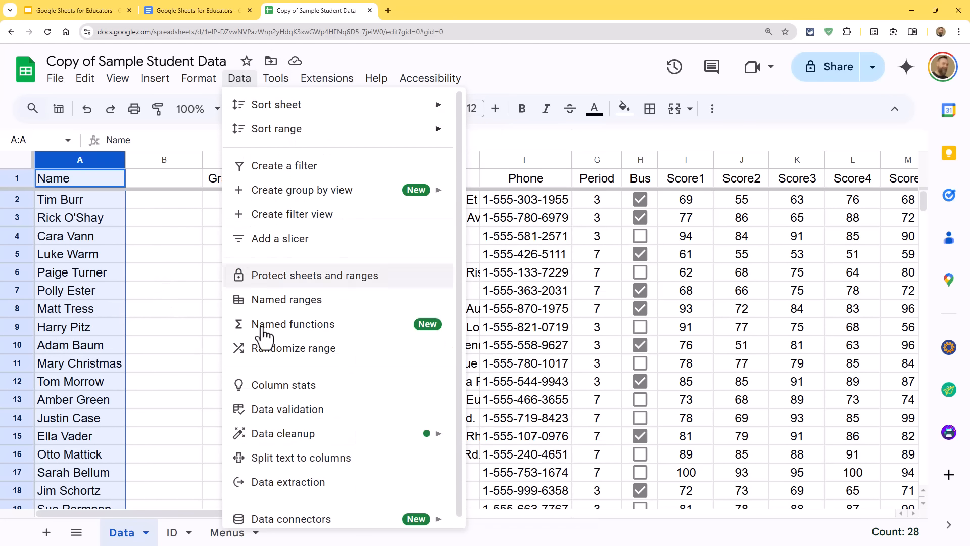
pyautogui.click(282, 467)
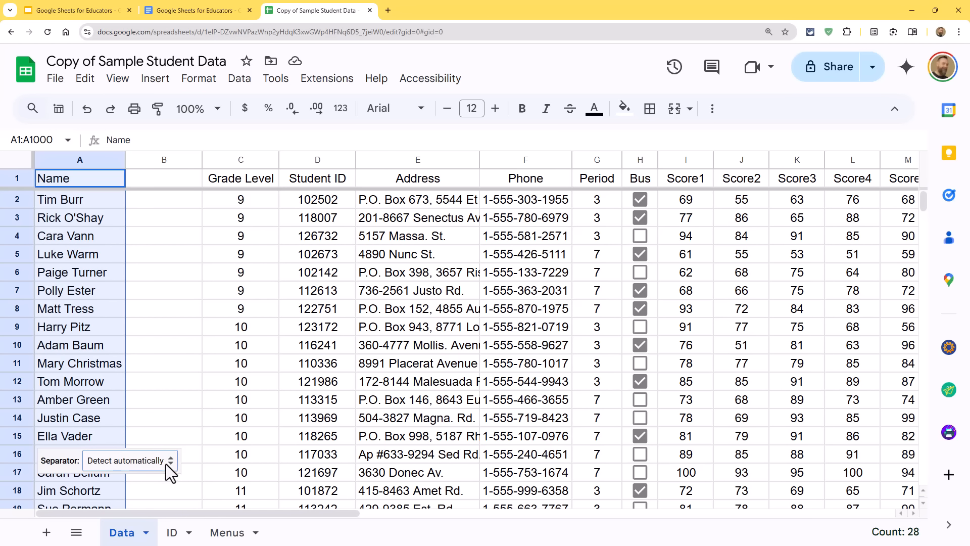
pyautogui.click(137, 465)
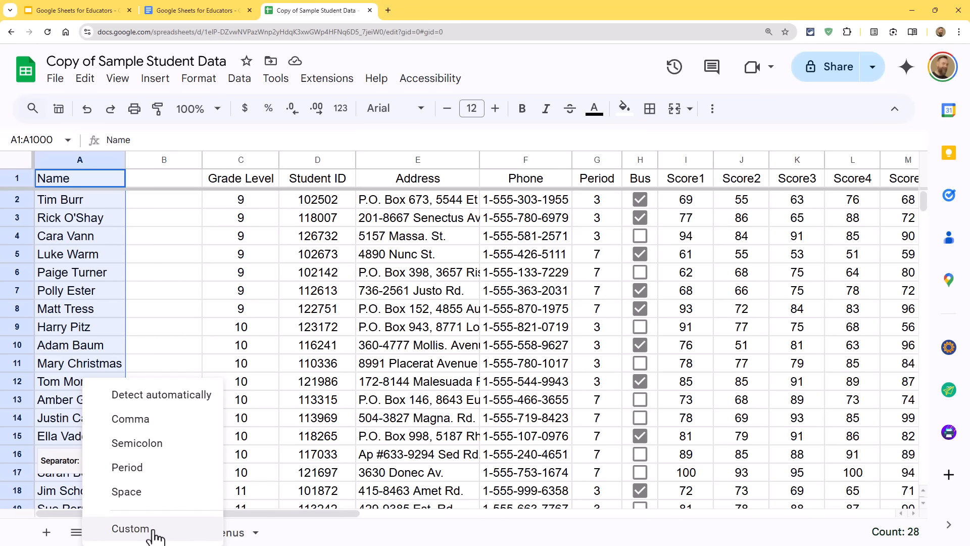
pyautogui.click(142, 492)
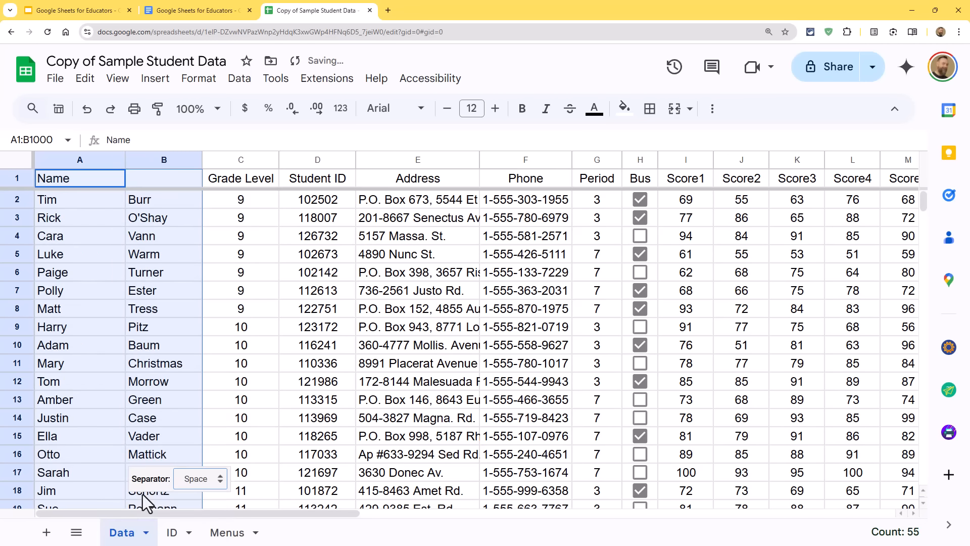
pyautogui.click(176, 380)
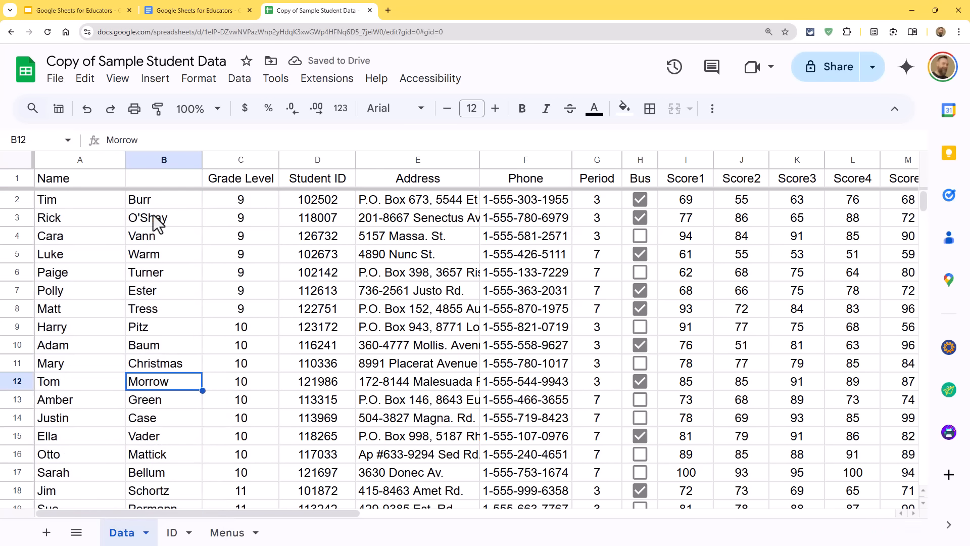
# - Label the header cells A1 and B1 "First Name" and "Last Name"
pyautogui.click(102, 179)
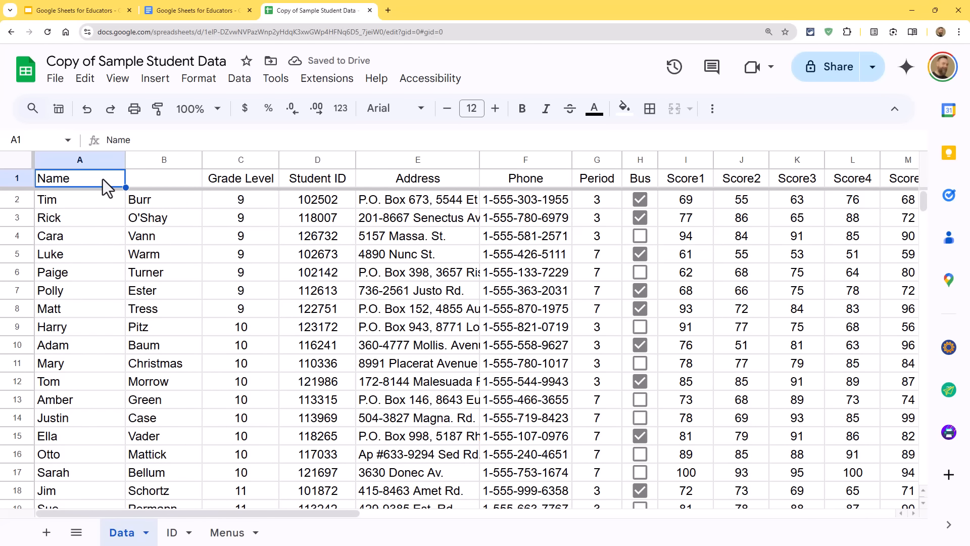
pyautogui.write('first')
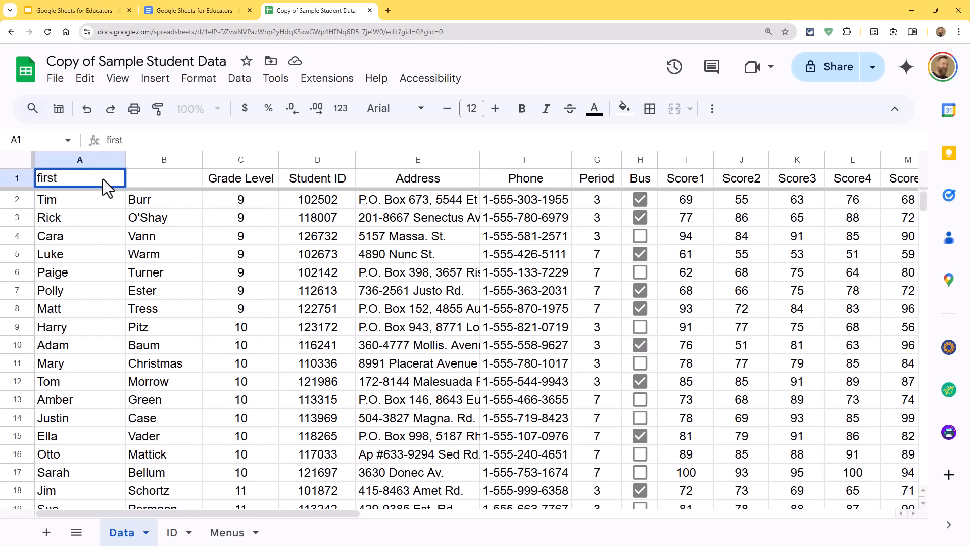
pyautogui.press('BackSpace')
pyautogui.press('BackSpace')
pyautogui.press('BackSpace')
pyautogui.press('BackSpace')
pyautogui.press('BackSpace')
pyautogui.write('First Name')
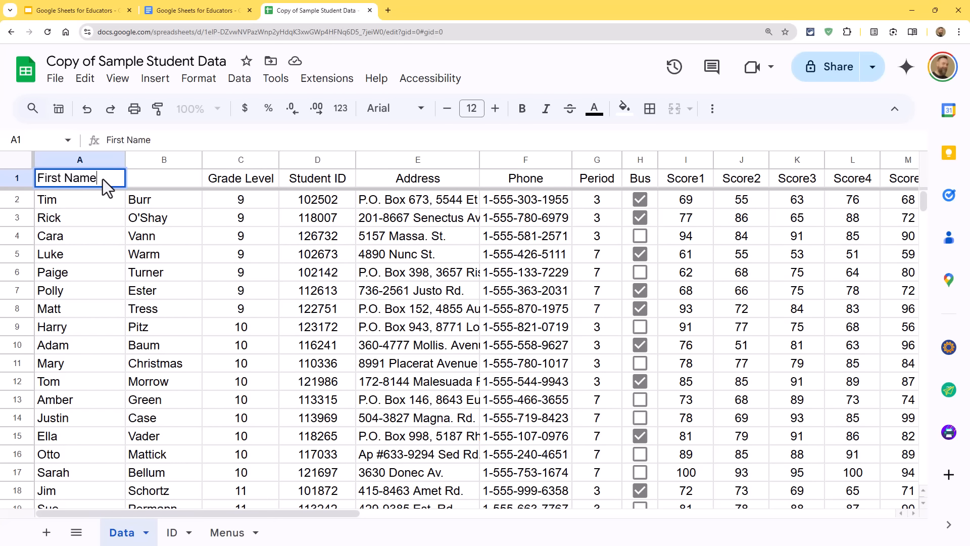
pyautogui.press('Tab')
pyautogui.write('Last Na')
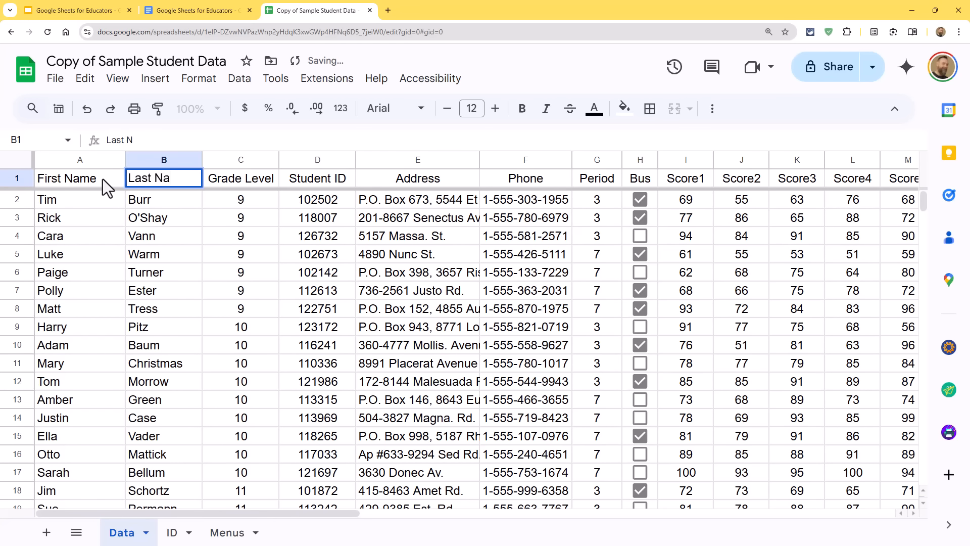
pyautogui.write('me')
pyautogui.press('Return')
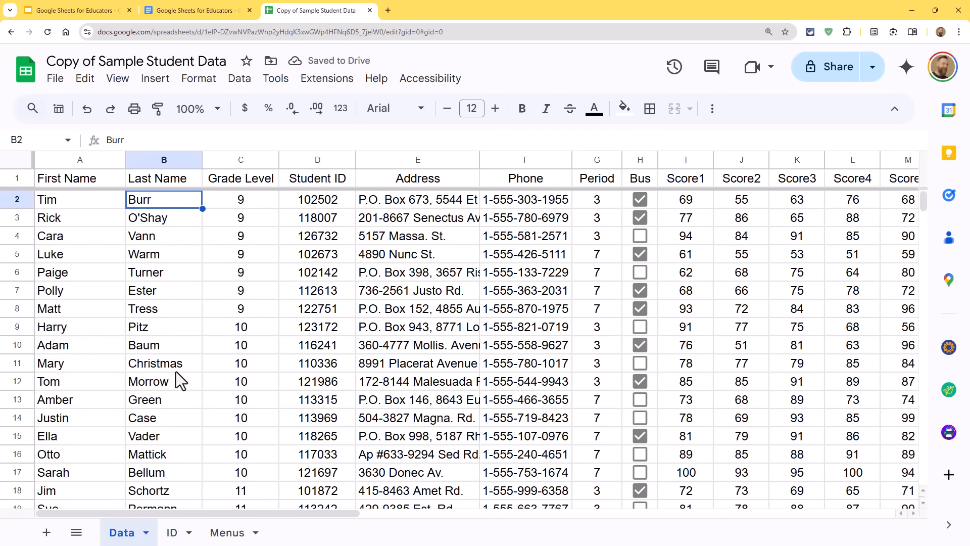
# - Sort the sheet by the Last Name column from A to Z, and look through the reordered last names
pyautogui.click(163, 295)
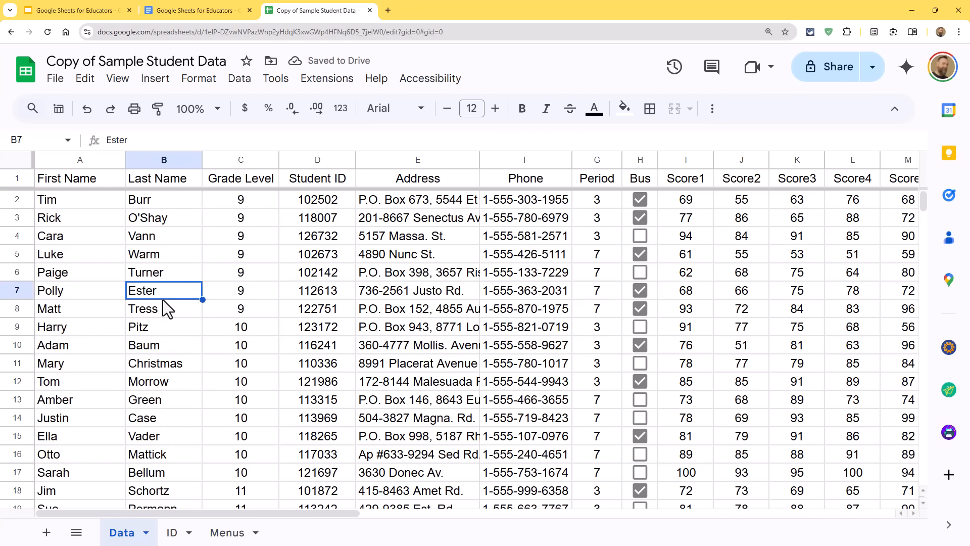
pyautogui.click(238, 79)
pyautogui.moveTo(389, 106)
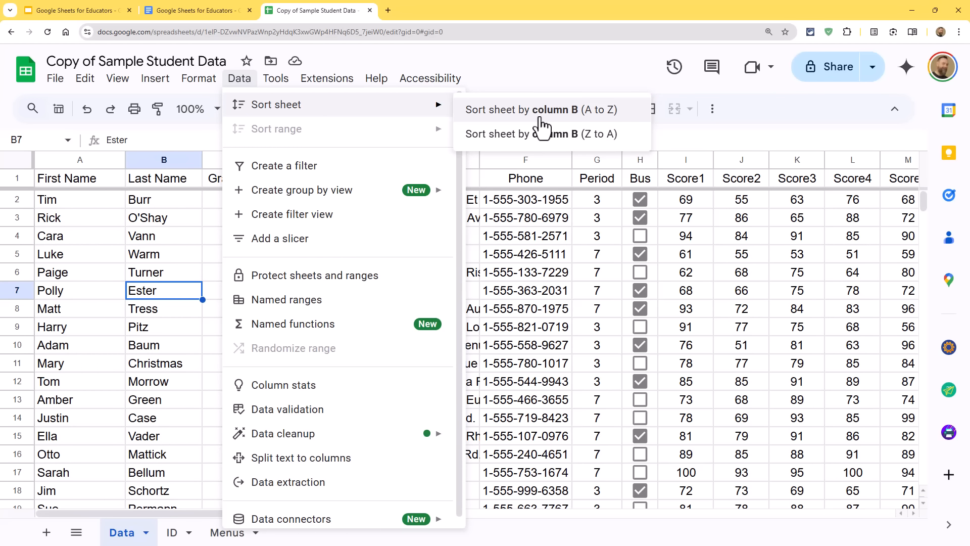
pyautogui.click(576, 110)
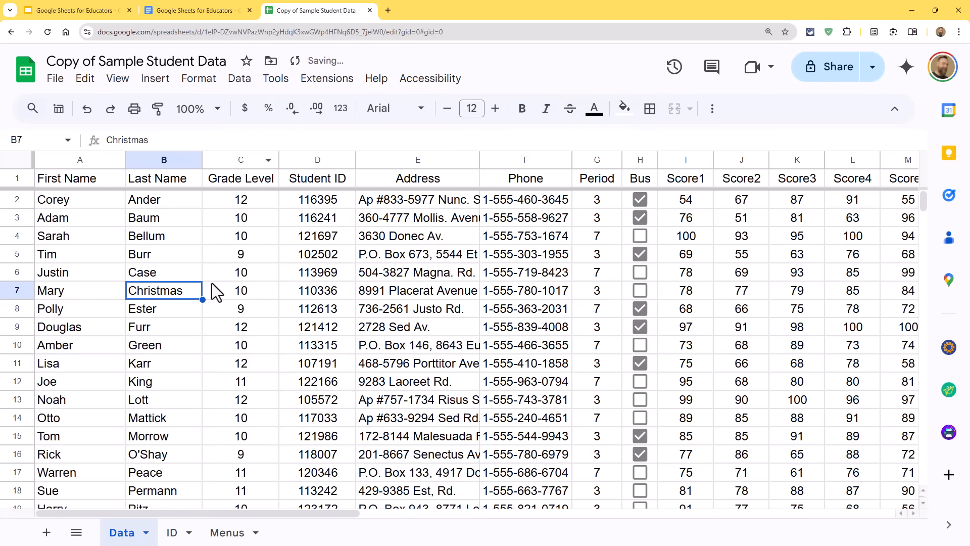
pyautogui.moveTo(167, 205); pyautogui.dragTo(175, 425)
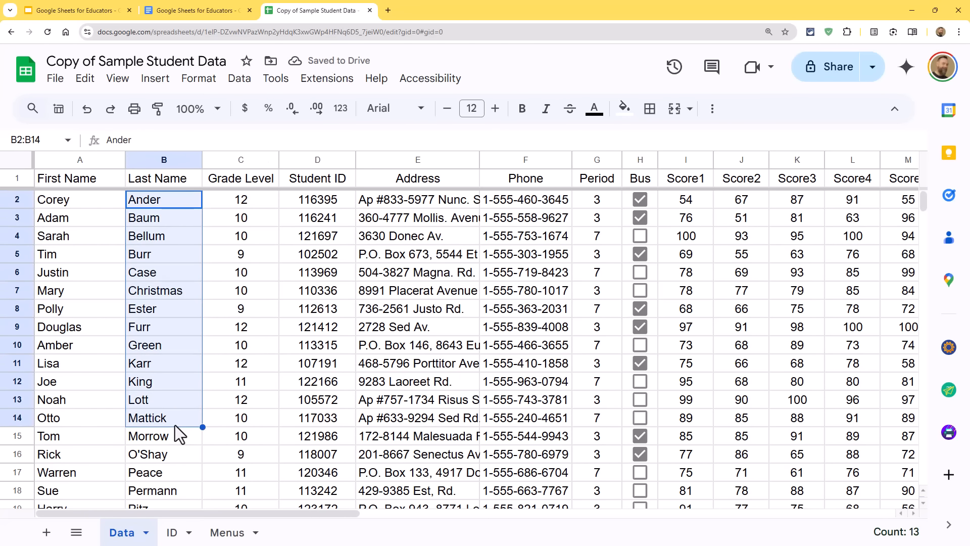
pyautogui.click(175, 418)
pyautogui.scroll(-5, 177, 418)
pyautogui.scroll(5, 176, 410)
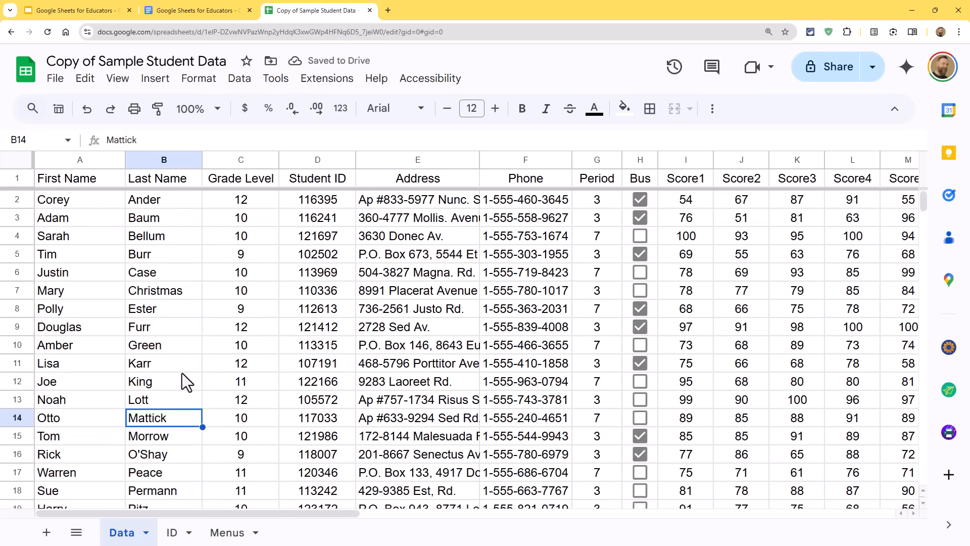
# - Switch to the presentation, advance from the Sorting Data slide to the Filtering Data slide, and return to the student spreadsheet
pyautogui.click(86, 10)
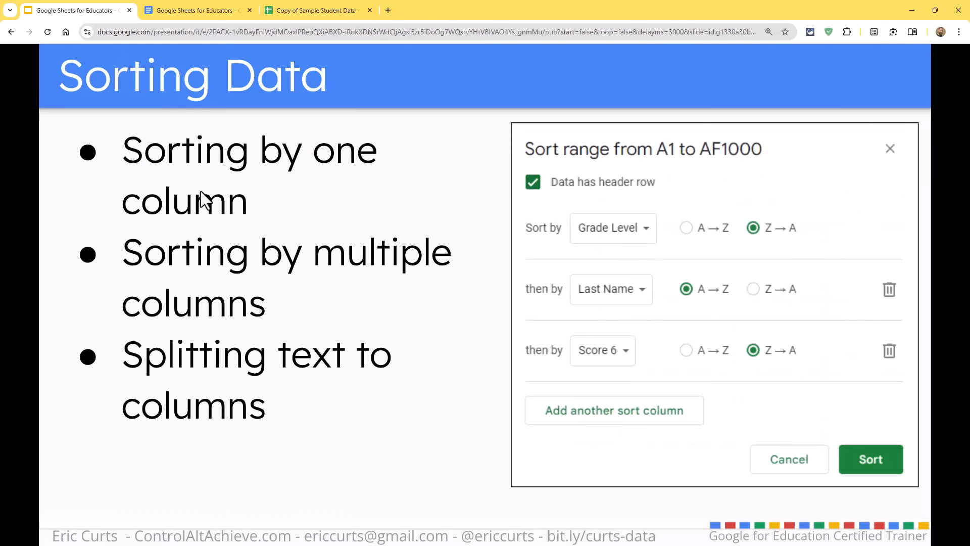
pyautogui.click(257, 422)
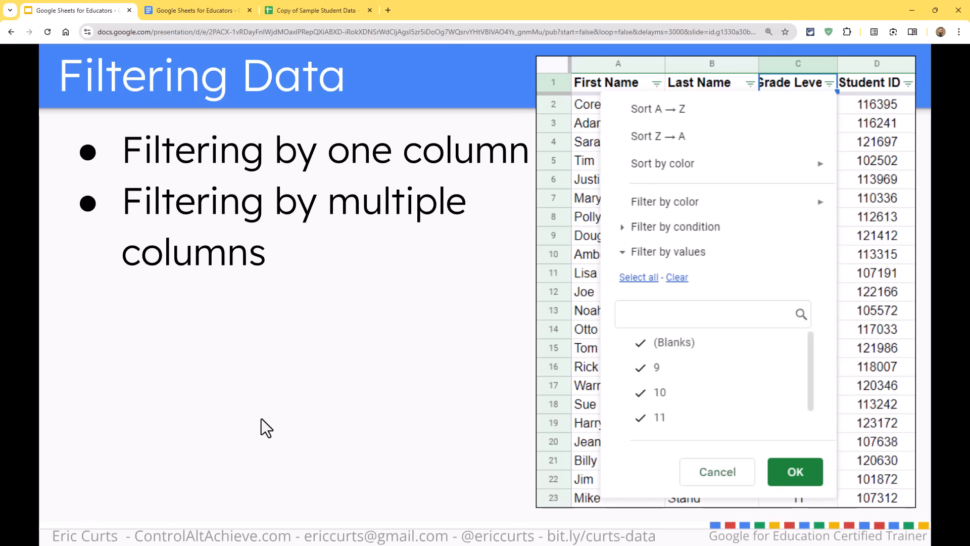
pyautogui.click(296, 7)
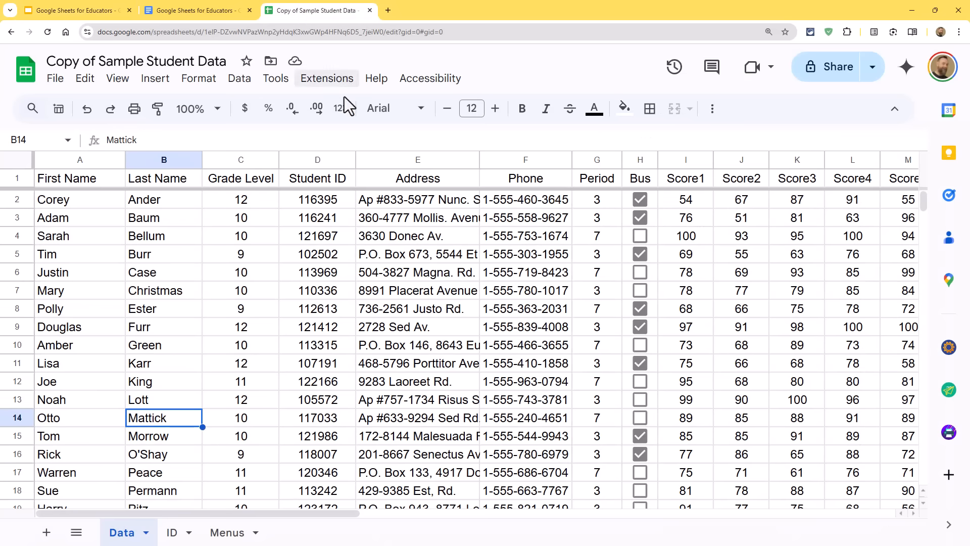
# - Create a filter over the student data on the Data sheet
pyautogui.click(388, 278)
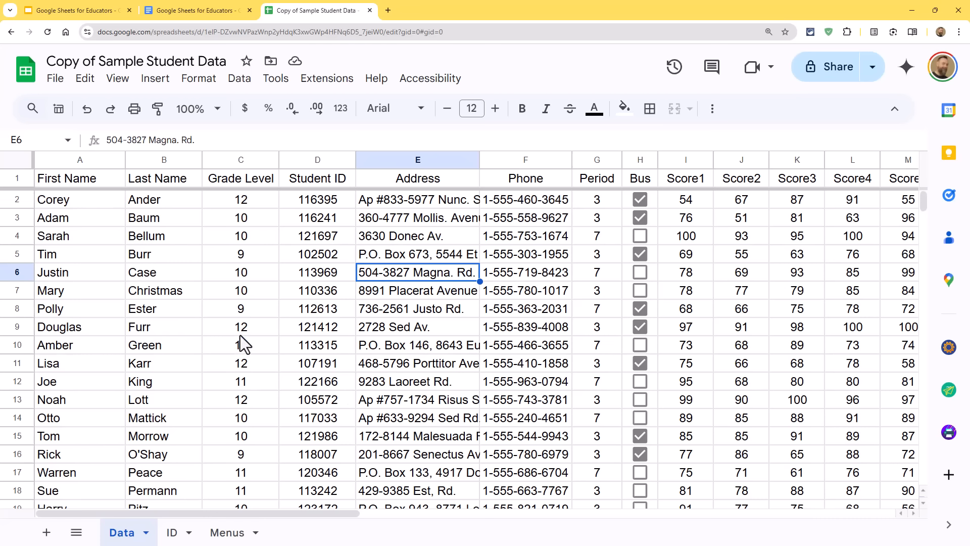
pyautogui.click(262, 293)
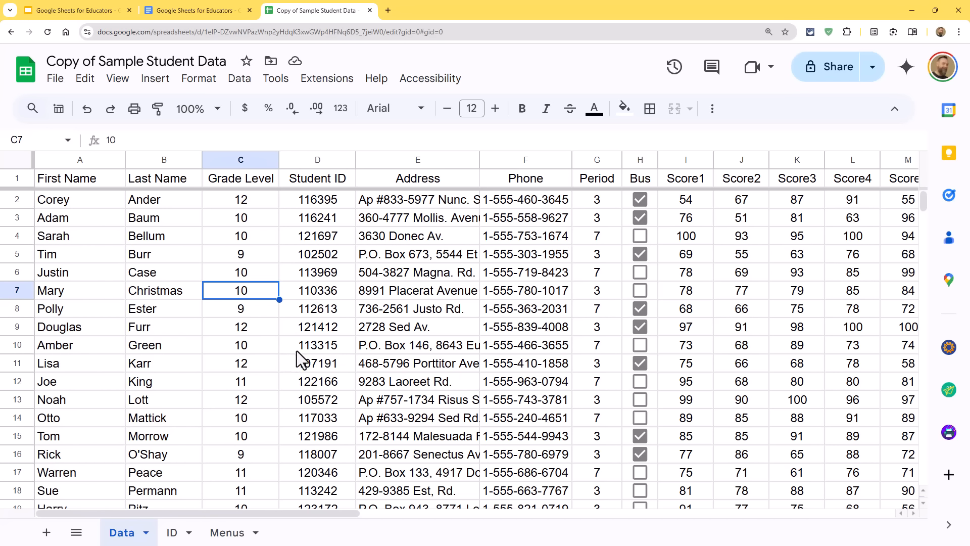
pyautogui.click(239, 78)
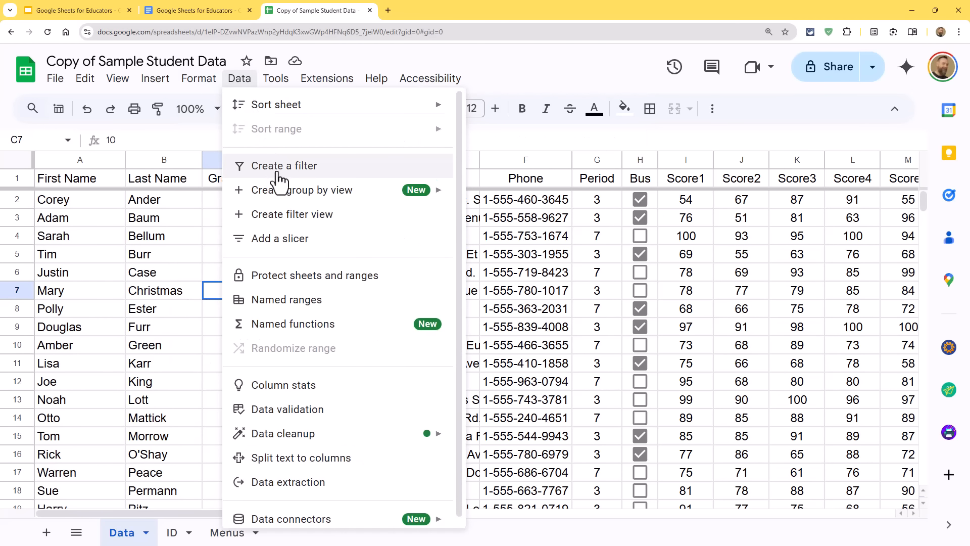
pyautogui.click(329, 167)
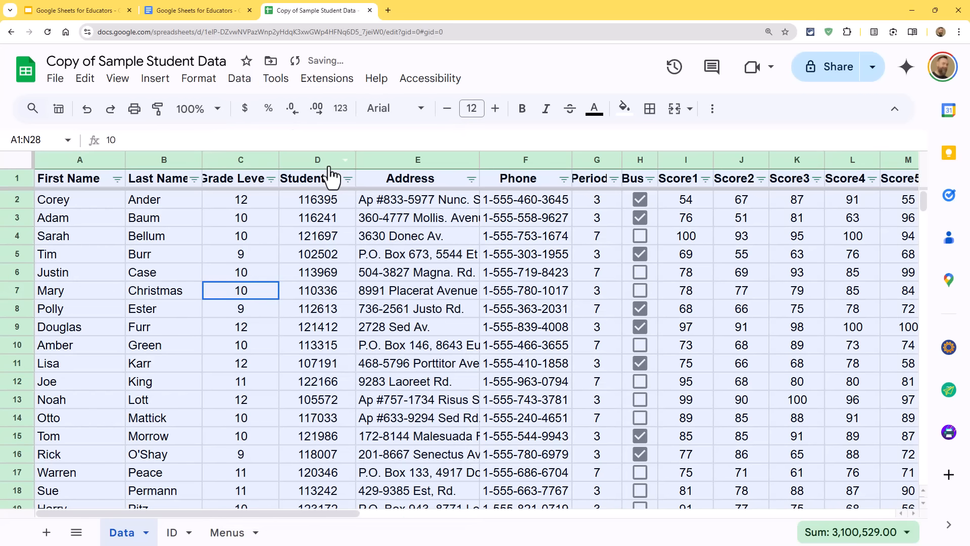
pyautogui.click(329, 327)
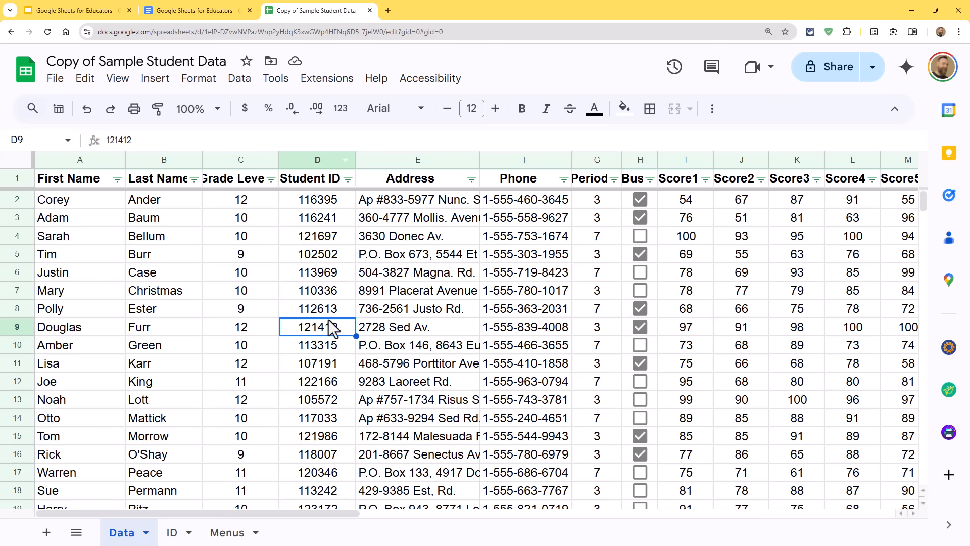
# - Examine the filter options and listed values for the Student ID, Period and Grade Level columns without changing them
pyautogui.click(348, 180)
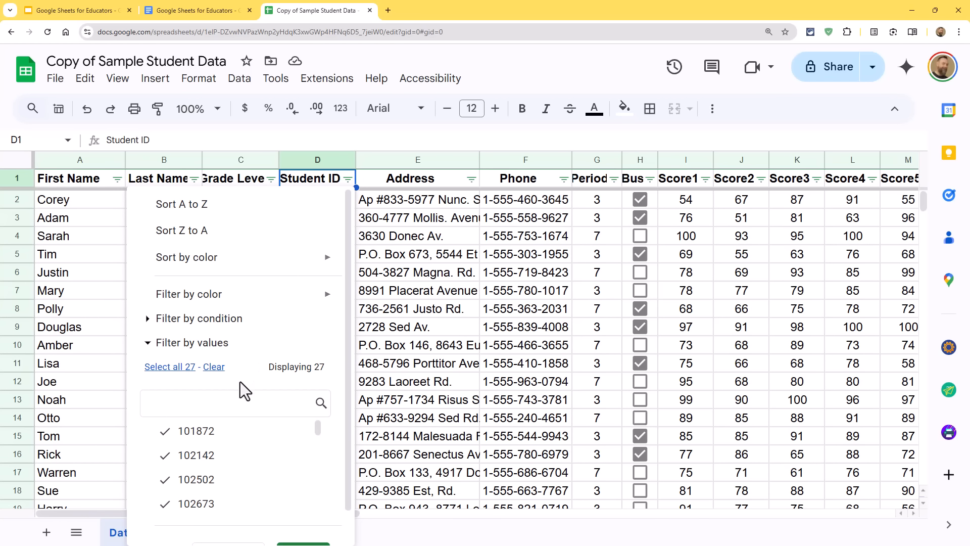
pyautogui.scroll(-1, 232, 456)
pyautogui.scroll(-10, 233, 458)
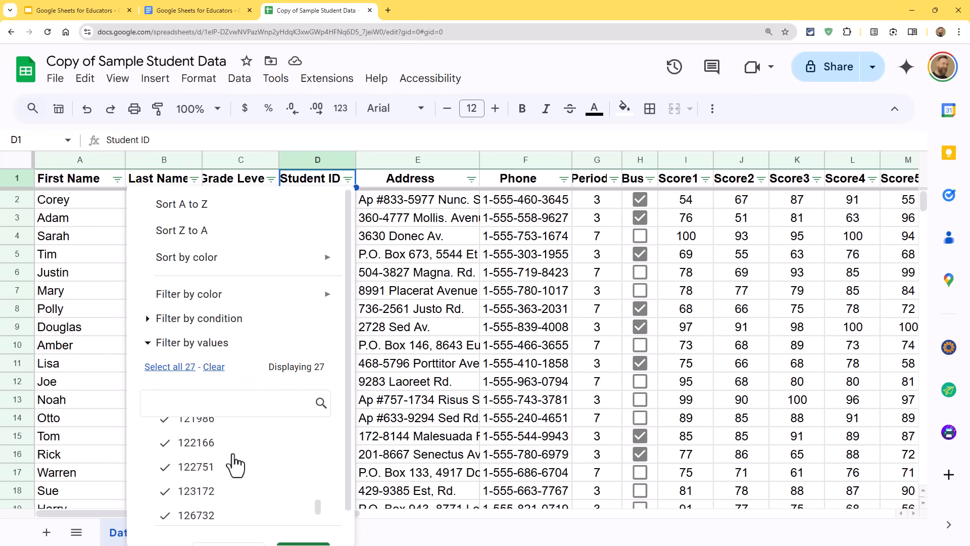
pyautogui.click(457, 313)
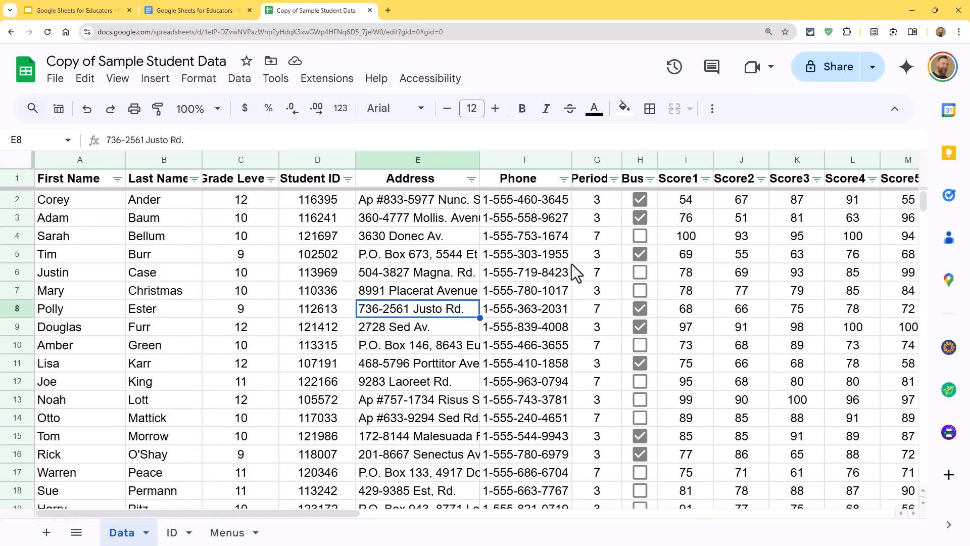
pyautogui.click(614, 180)
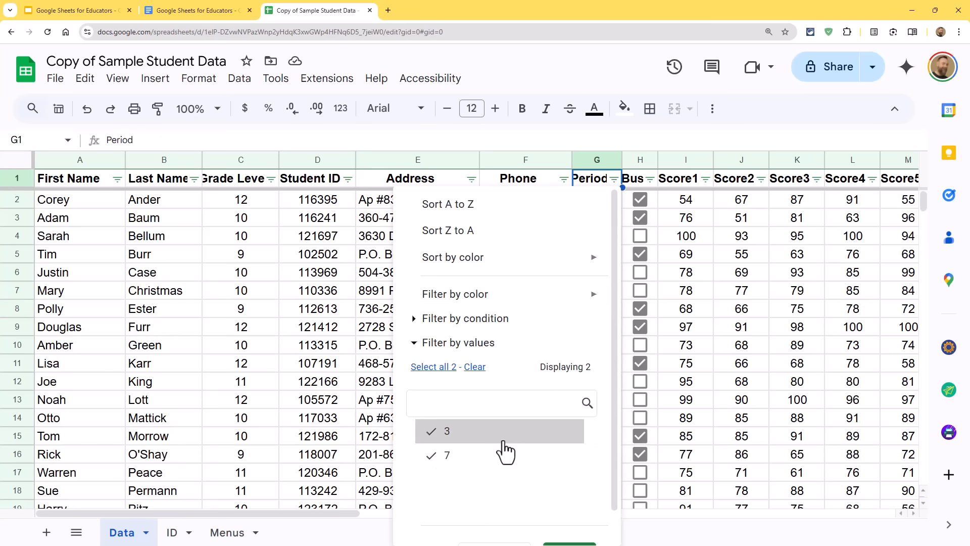
pyautogui.click(739, 333)
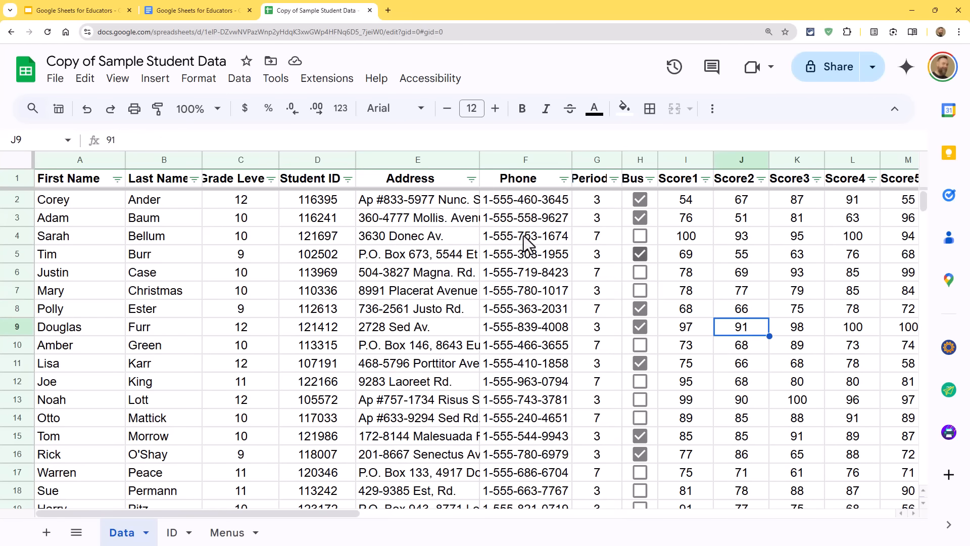
pyautogui.click(272, 179)
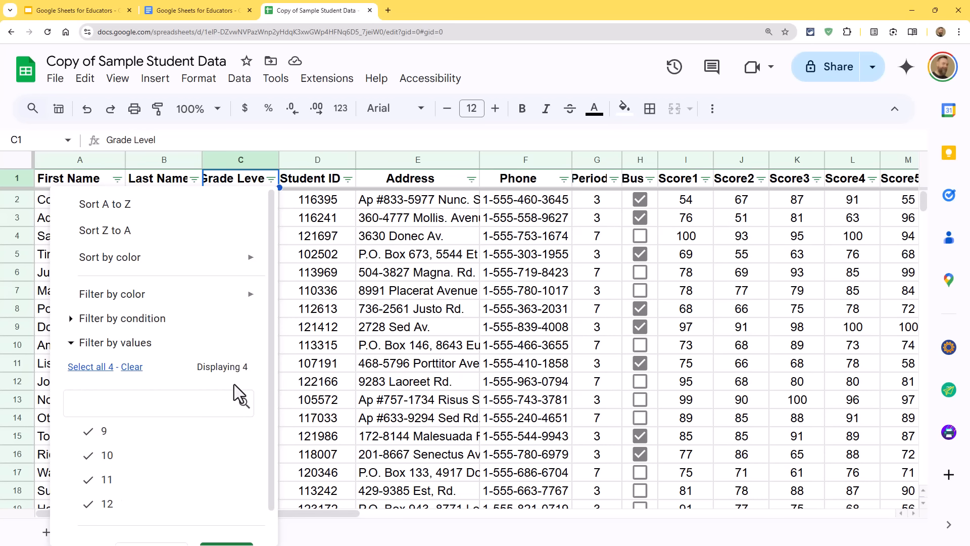
pyautogui.click(318, 345)
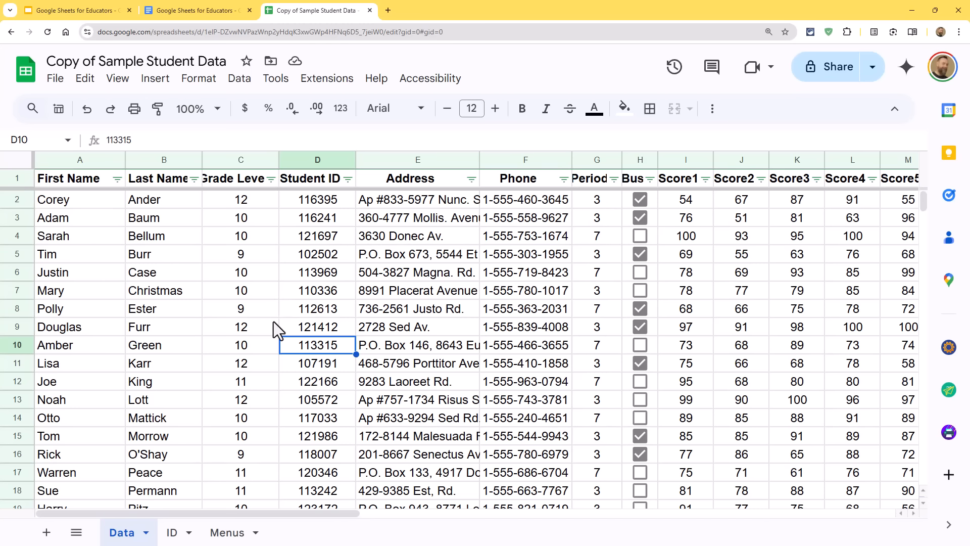
# - Filter the Grade Level column by values, excluding 9, 11 and 12 so that only grade 10 remains selected
pyautogui.click(271, 179)
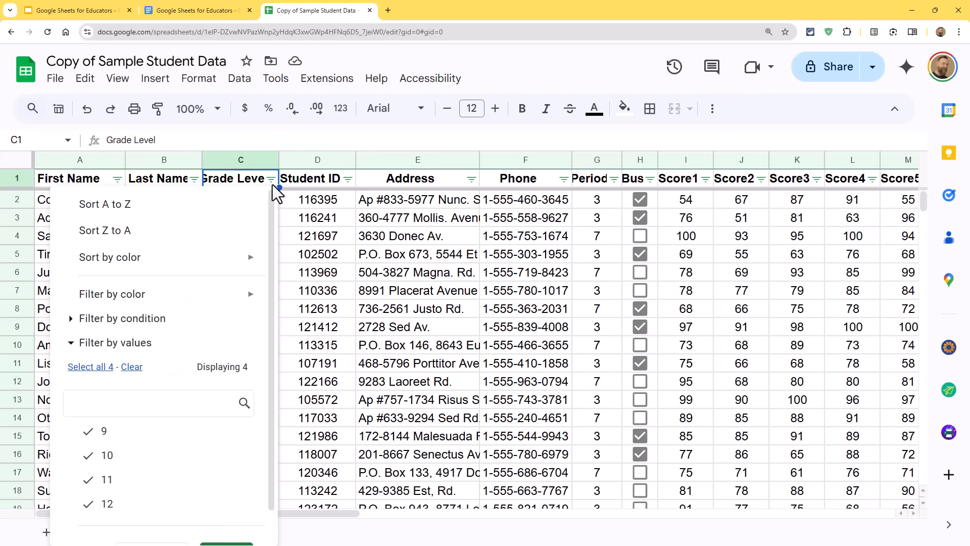
pyautogui.click(120, 436)
pyautogui.scroll(-1, 121, 429)
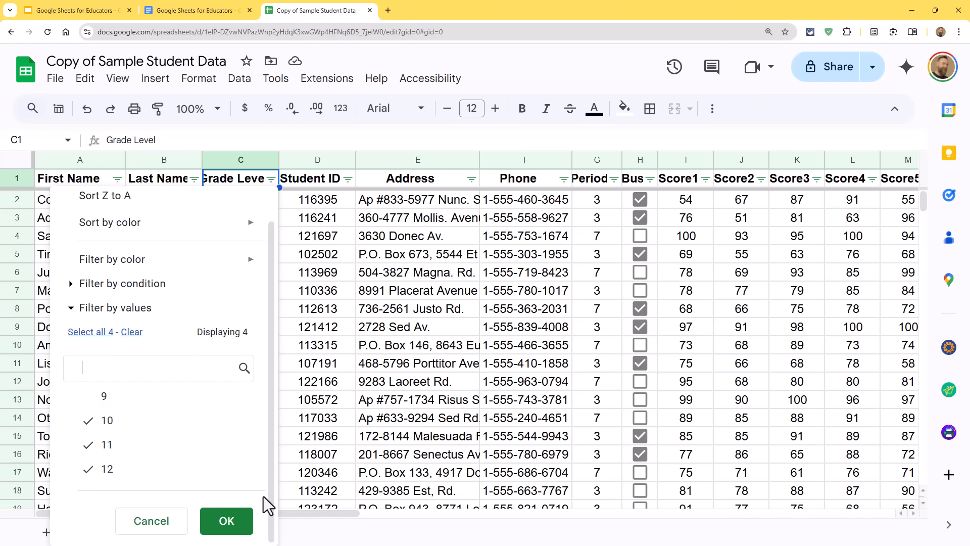
pyautogui.click(142, 446)
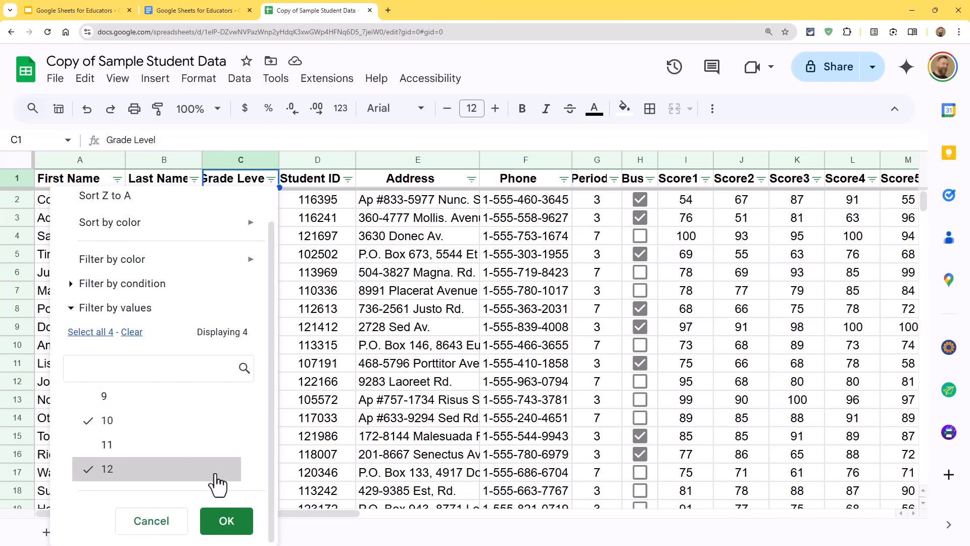
pyautogui.click(142, 468)
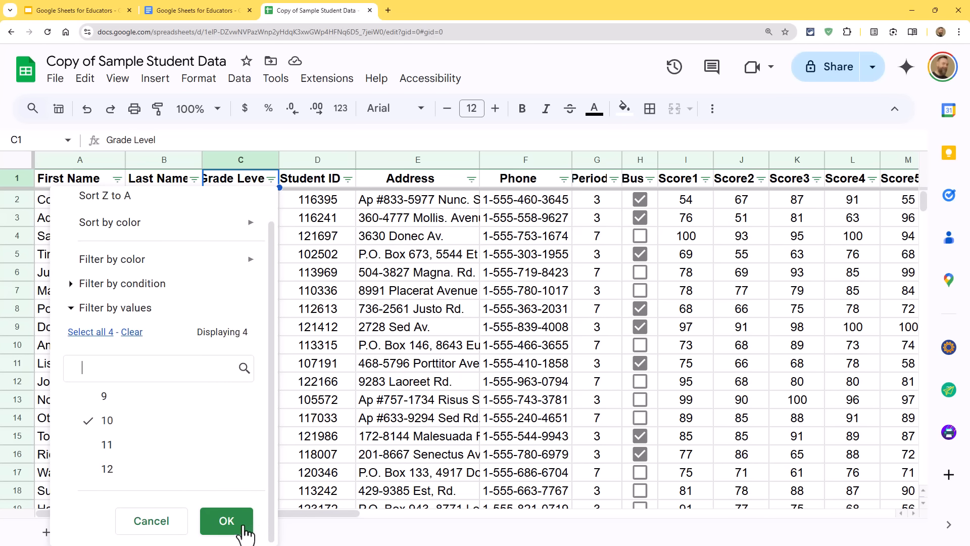
pyautogui.click(226, 521)
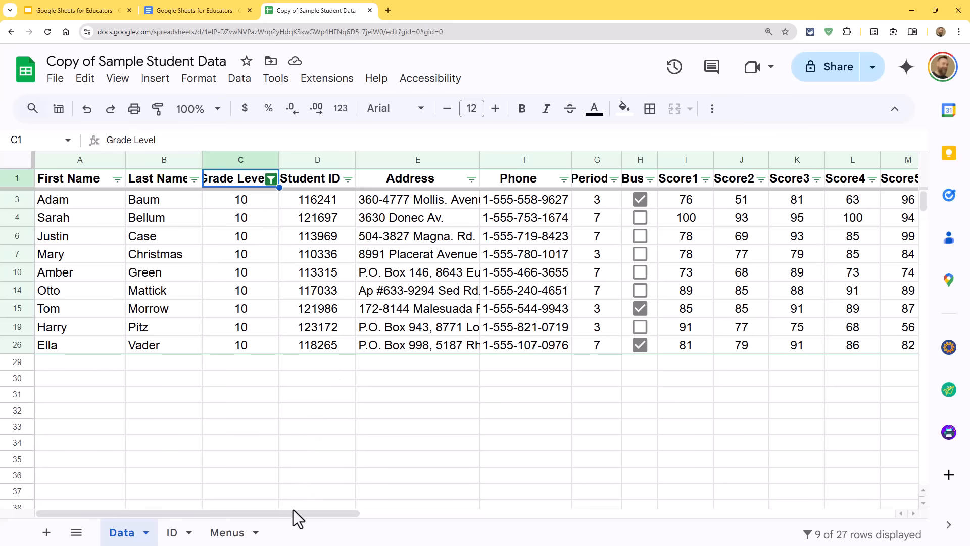
pyautogui.moveTo(294, 513); pyautogui.dragTo(180, 505)
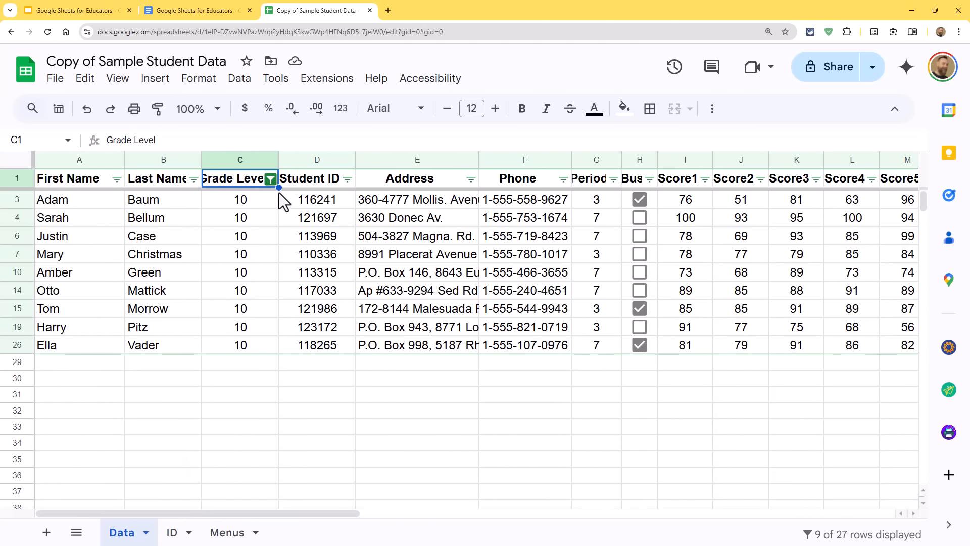
# - Reselect all Grade Level values and apply the filter to show every grade again
pyautogui.click(271, 179)
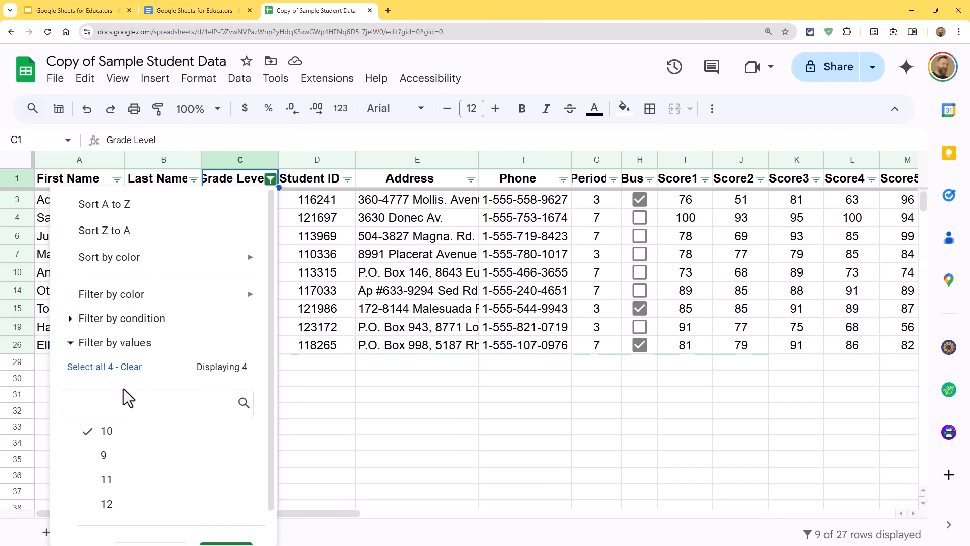
pyautogui.click(91, 369)
pyautogui.scroll(-1, 137, 403)
pyautogui.click(232, 526)
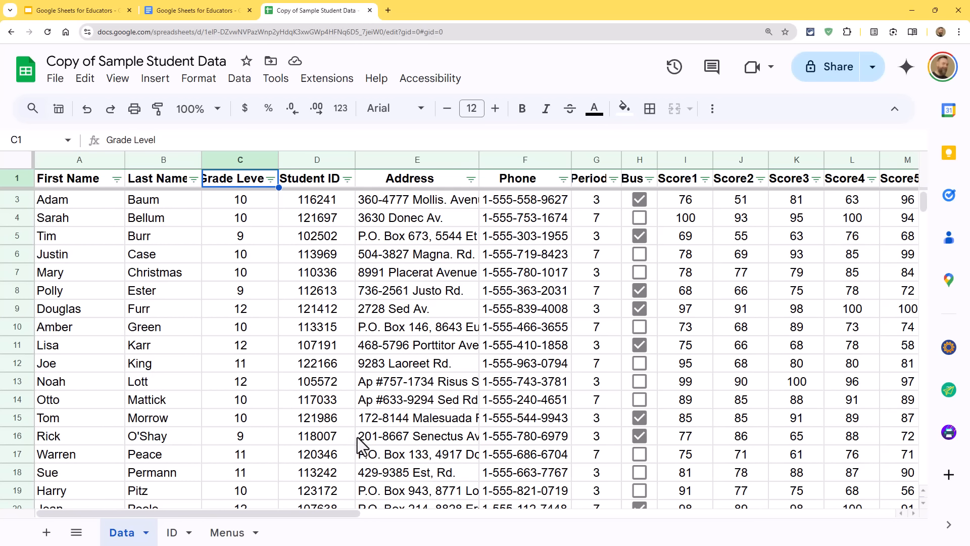
# - Clear all Grade Level filter values at once, select only 10, and apply the filter
pyautogui.click(269, 179)
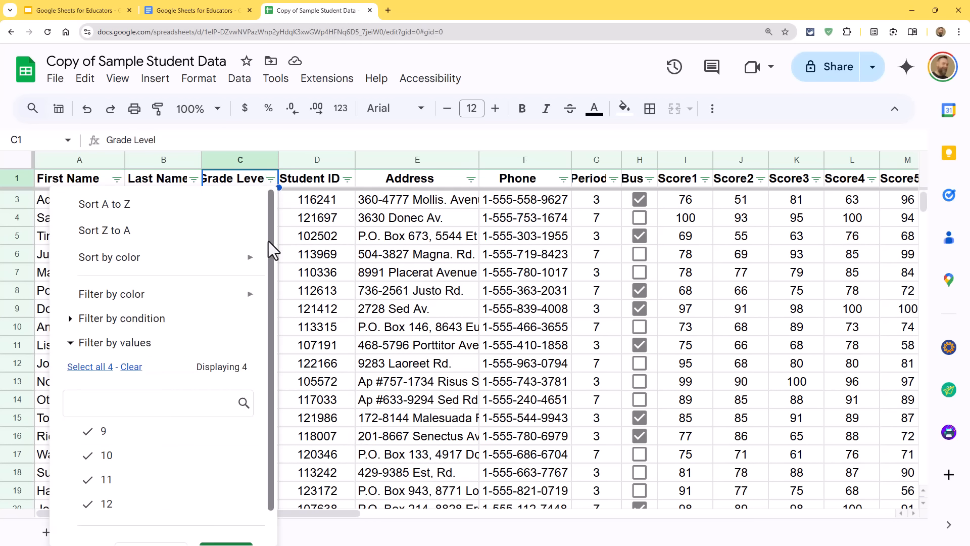
pyautogui.click(132, 367)
pyautogui.click(153, 456)
pyautogui.scroll(-2, 154, 464)
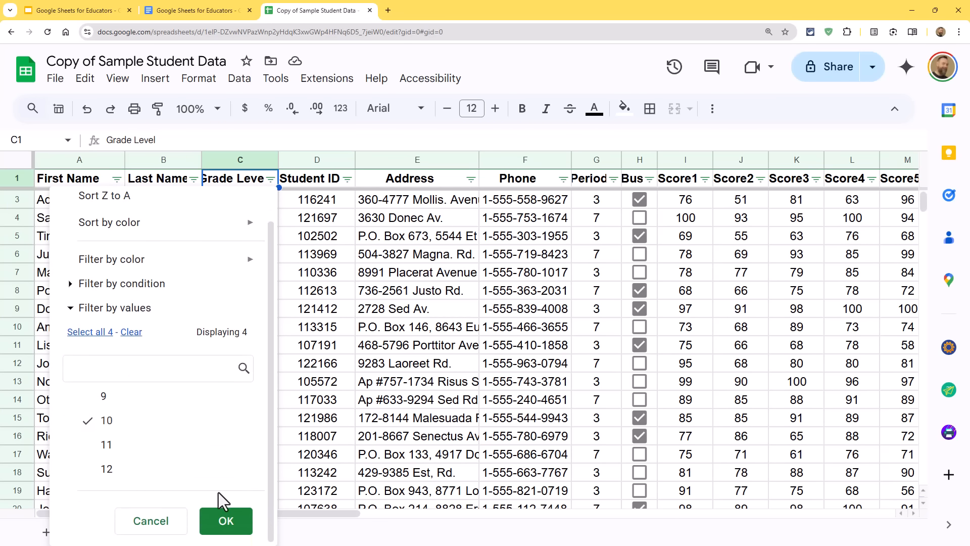
pyautogui.click(241, 525)
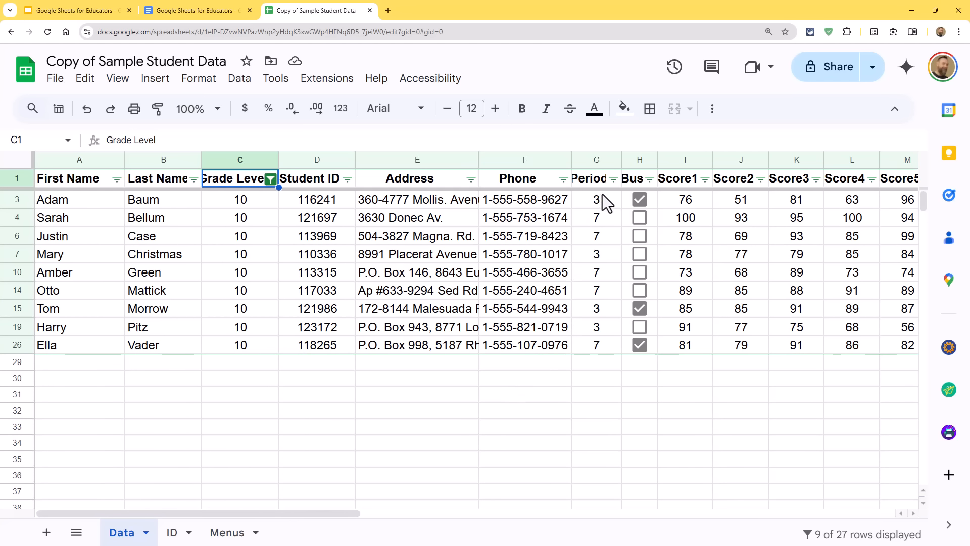
# - Filter the Period column to exclude 7, keeping only period 3 students
pyautogui.click(613, 179)
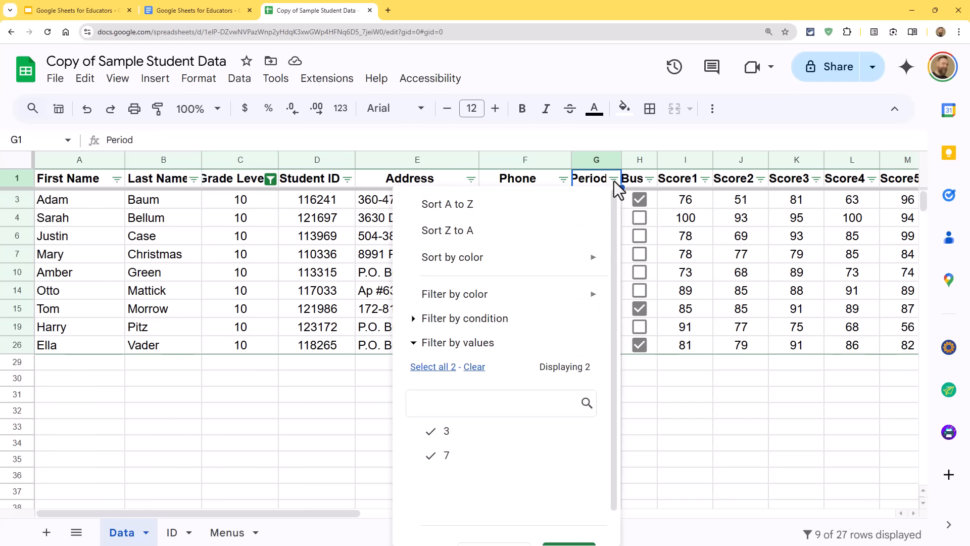
pyautogui.click(449, 461)
pyautogui.scroll(-1, 502, 475)
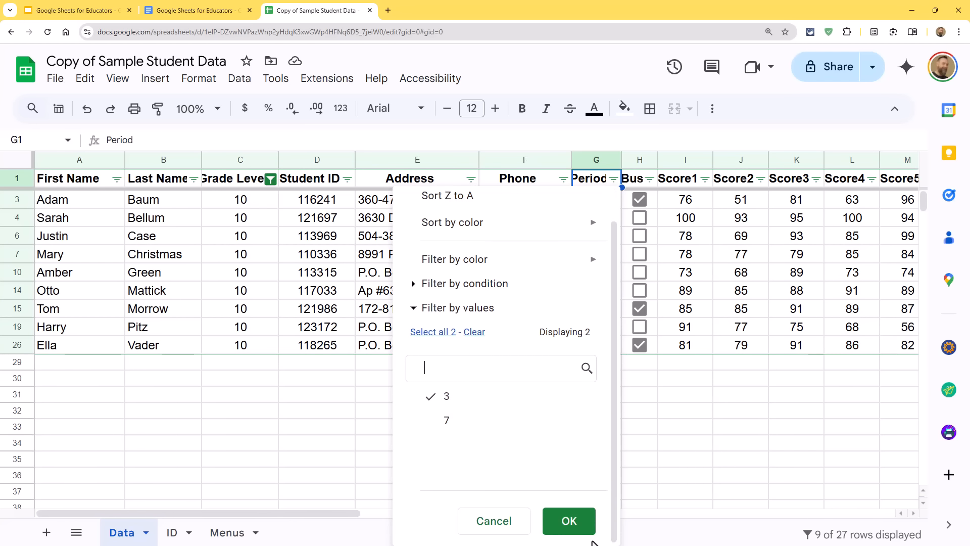
pyautogui.click(568, 522)
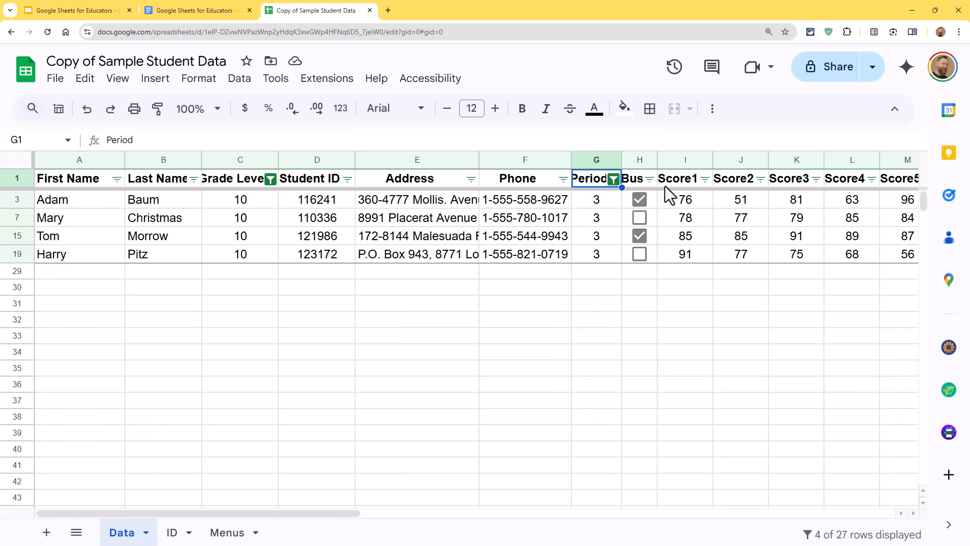
# - Filter the Bus column to exclude FALSE, keeping only students whose value is TRUE
pyautogui.click(650, 180)
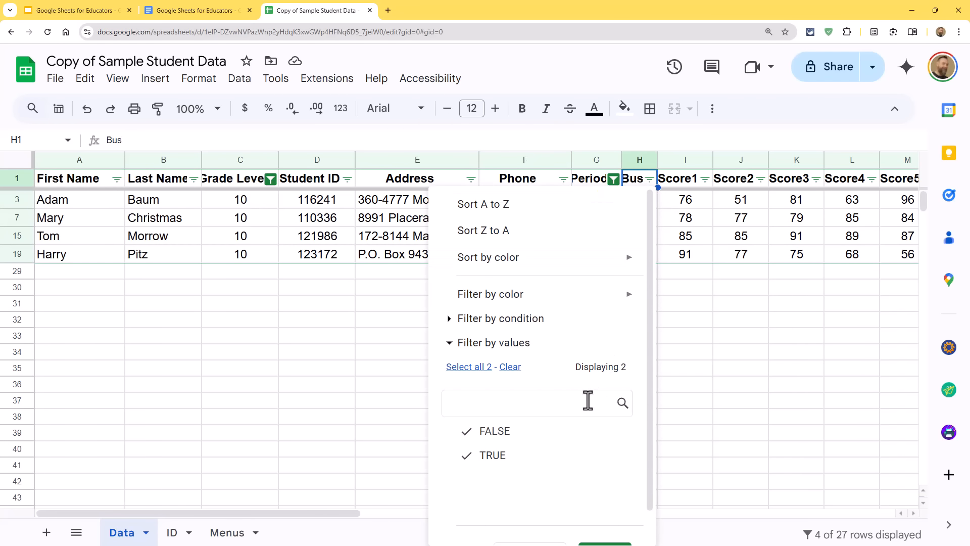
pyautogui.click(565, 436)
pyautogui.scroll(-1, 597, 459)
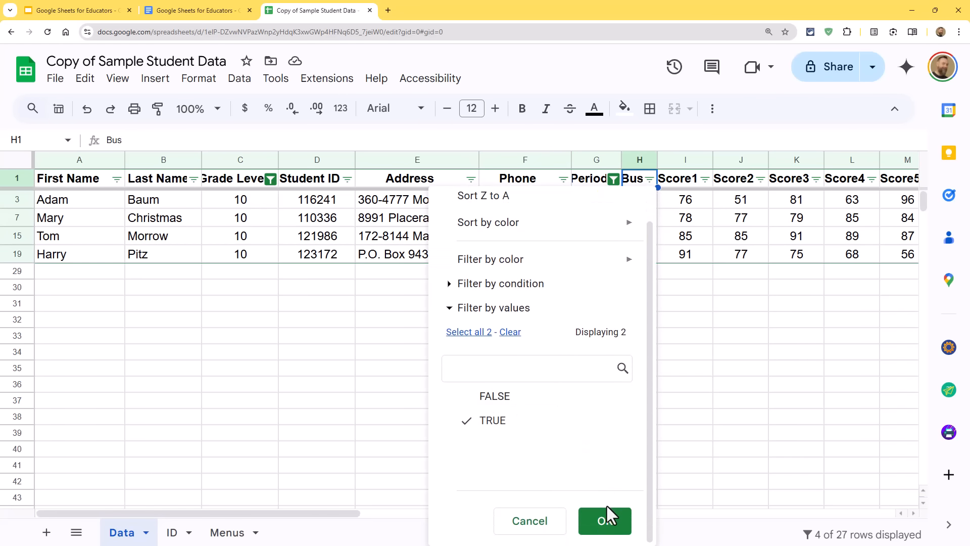
pyautogui.click(608, 521)
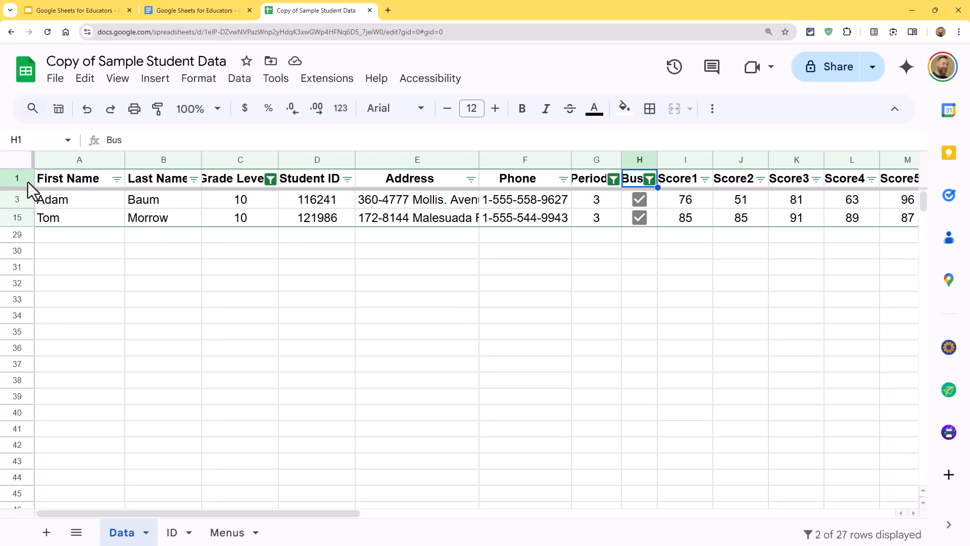
# - Copy the header row together with the filtered student rows 3 and 15
pyautogui.moveTo(23, 180); pyautogui.dragTo(22, 217)
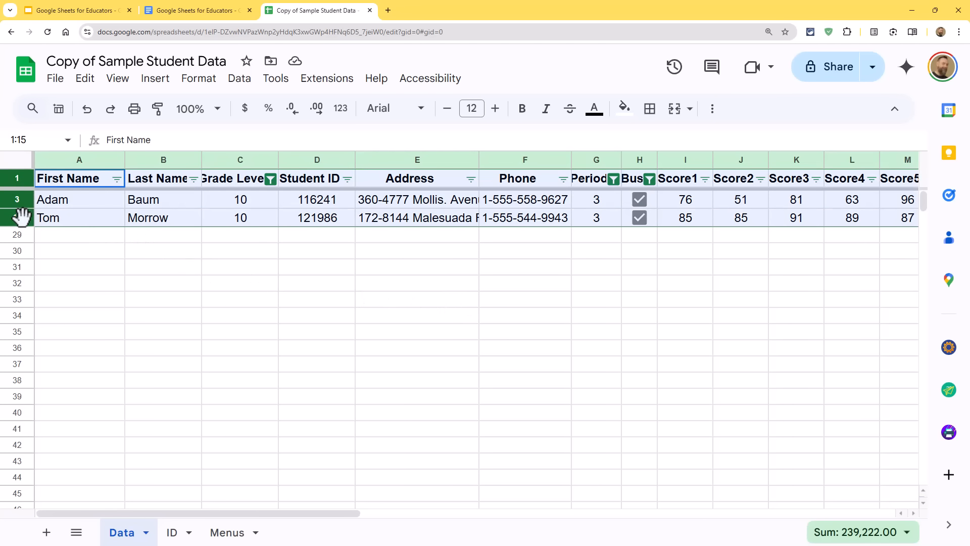
pyautogui.click(192, 303)
pyautogui.moveTo(26, 177); pyautogui.dragTo(24, 218)
pyautogui.rightClick(19, 200)
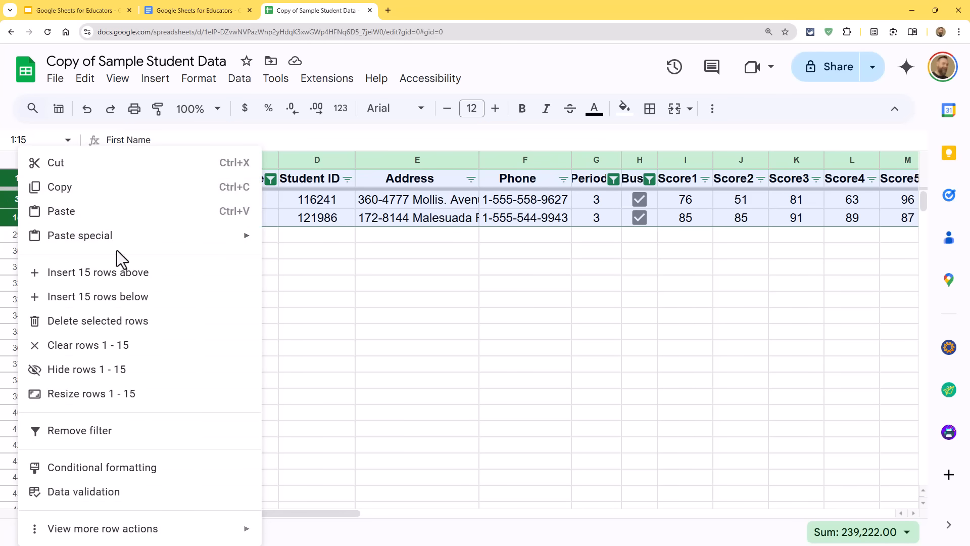
pyautogui.click(82, 188)
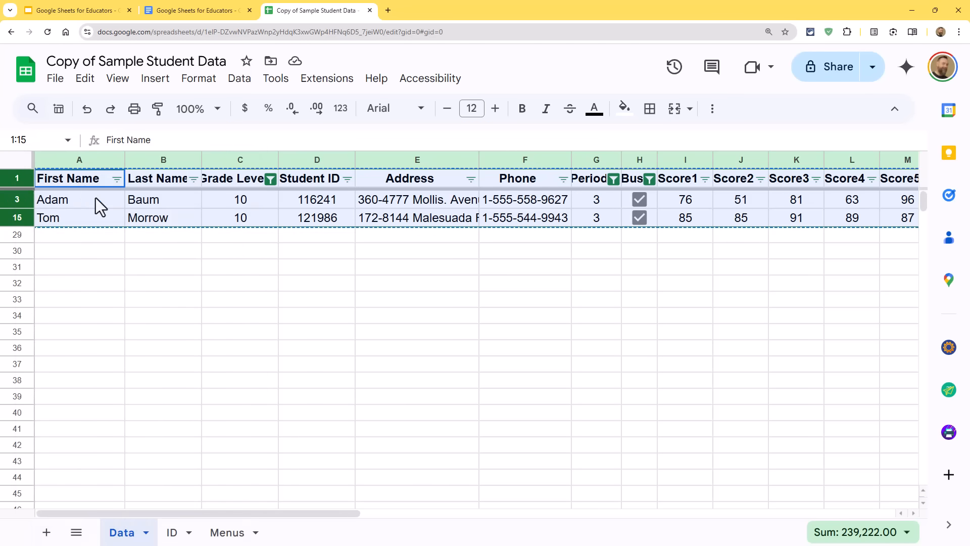
# - Add a new sheet to the spreadsheet and paste the copied header and student rows starting at A1
pyautogui.click(46, 533)
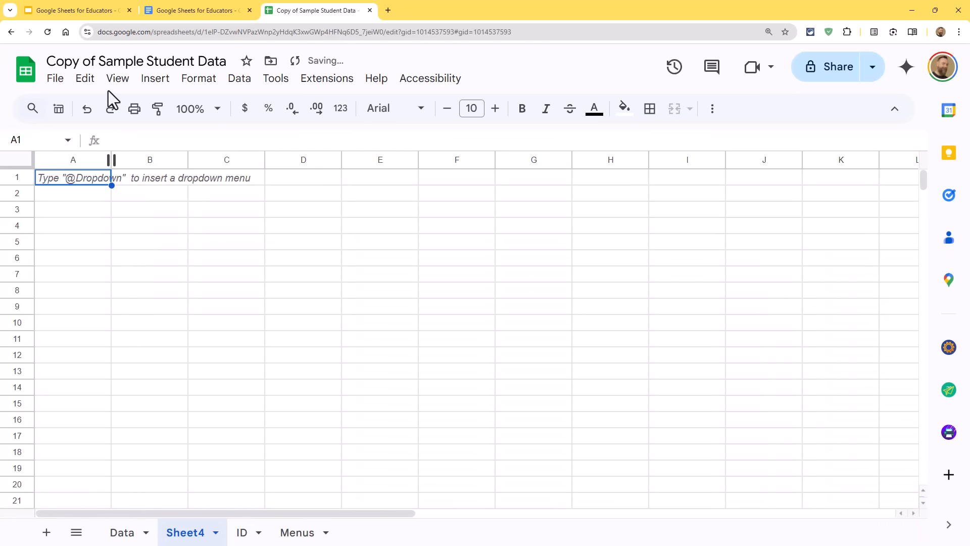
pyautogui.click(81, 78)
pyautogui.click(142, 222)
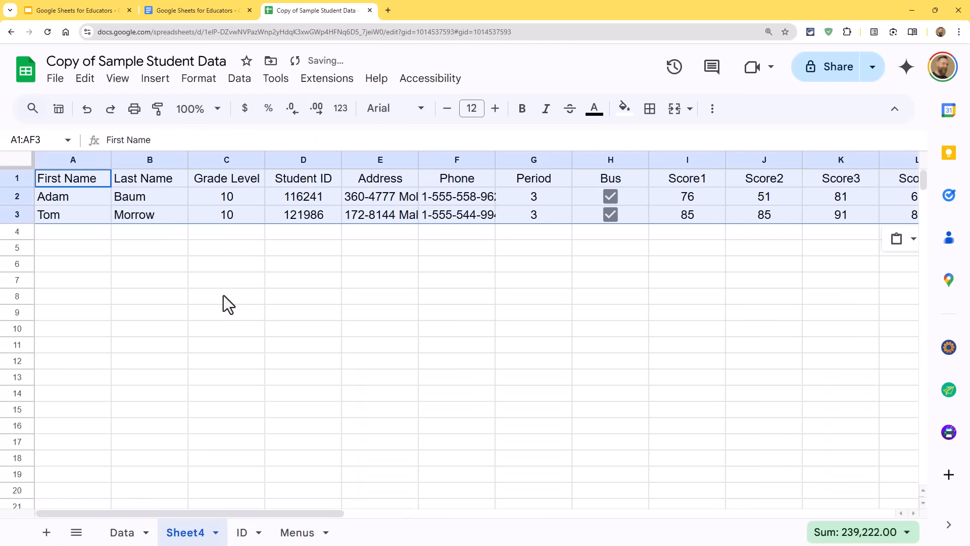
pyautogui.click(220, 309)
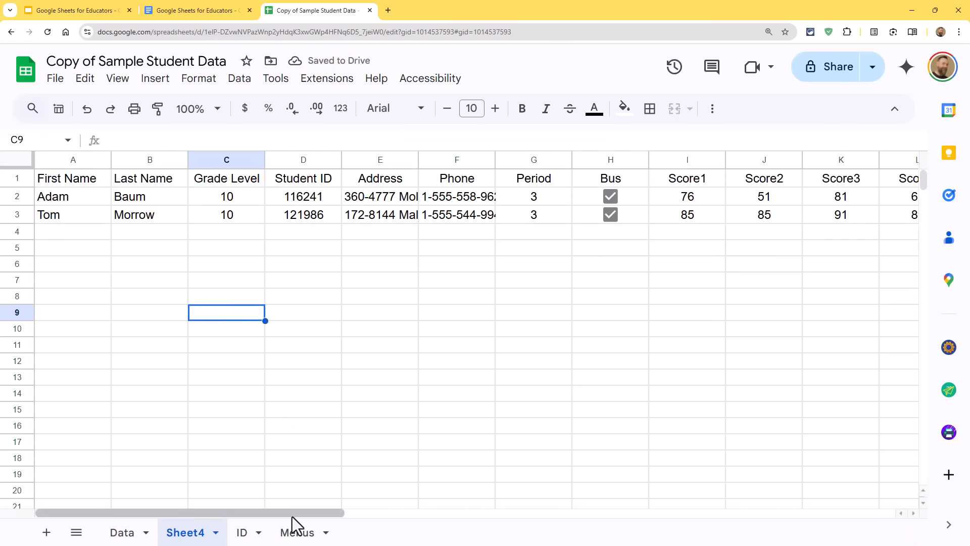
# - Compare the pasted student rows in Sheet4 with the filtered rows in the Data sheet
pyautogui.moveTo(292, 514); pyautogui.dragTo(253, 507)
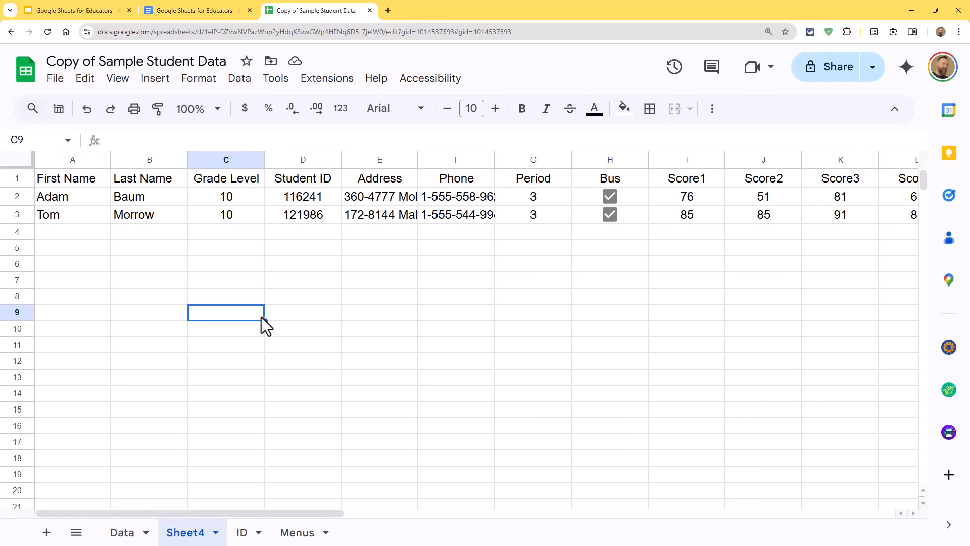
pyautogui.click(124, 533)
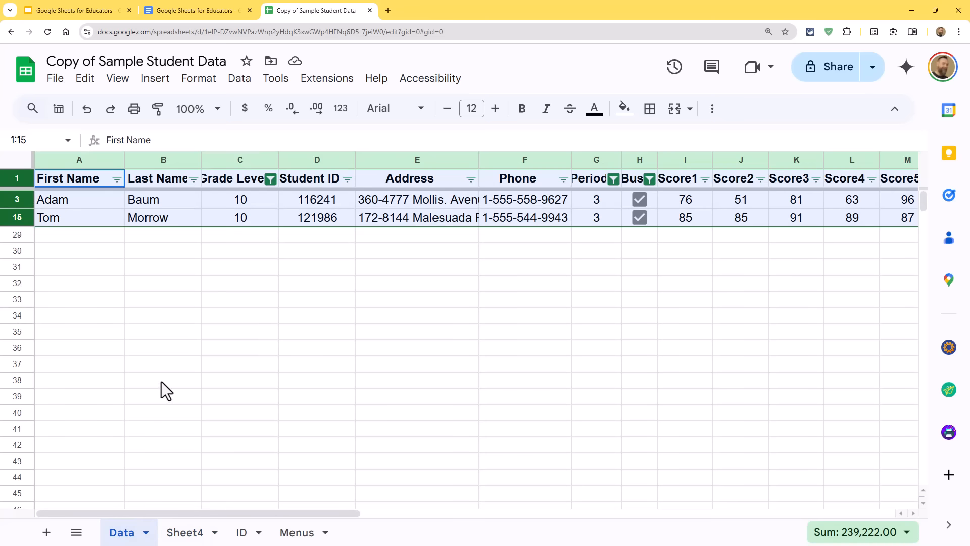
pyautogui.click(186, 532)
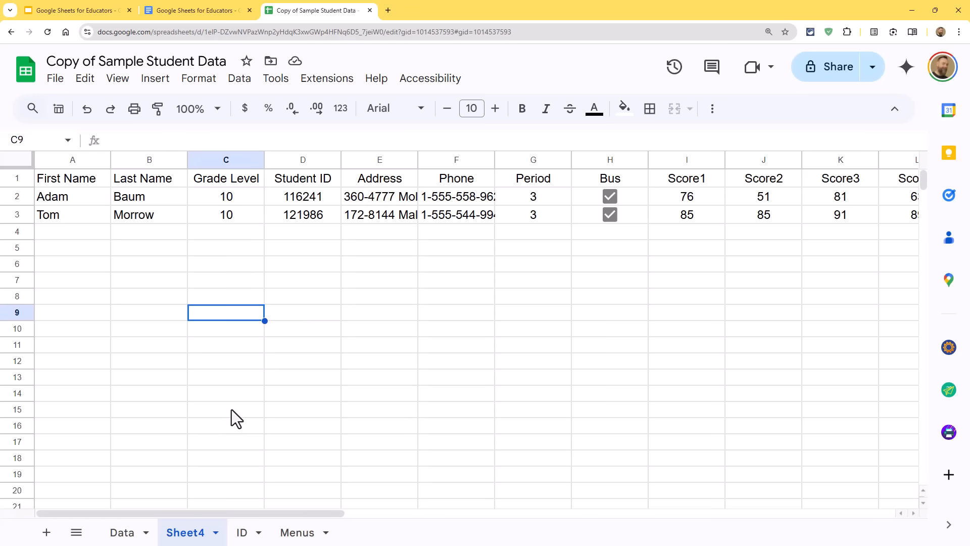
pyautogui.click(121, 533)
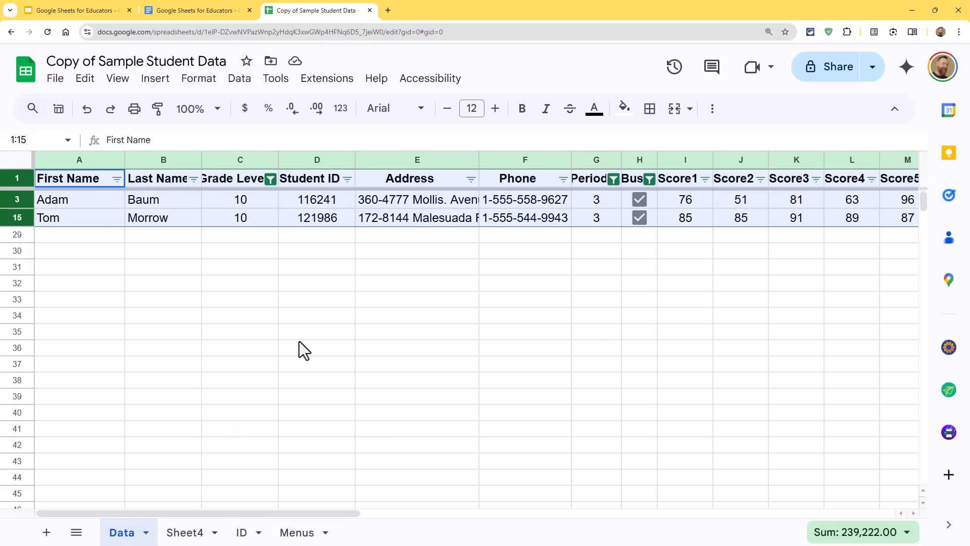
# - Remove the combined Grade Level, Period and Bus filter from the Data sheet
pyautogui.click(649, 180)
pyautogui.click(367, 317)
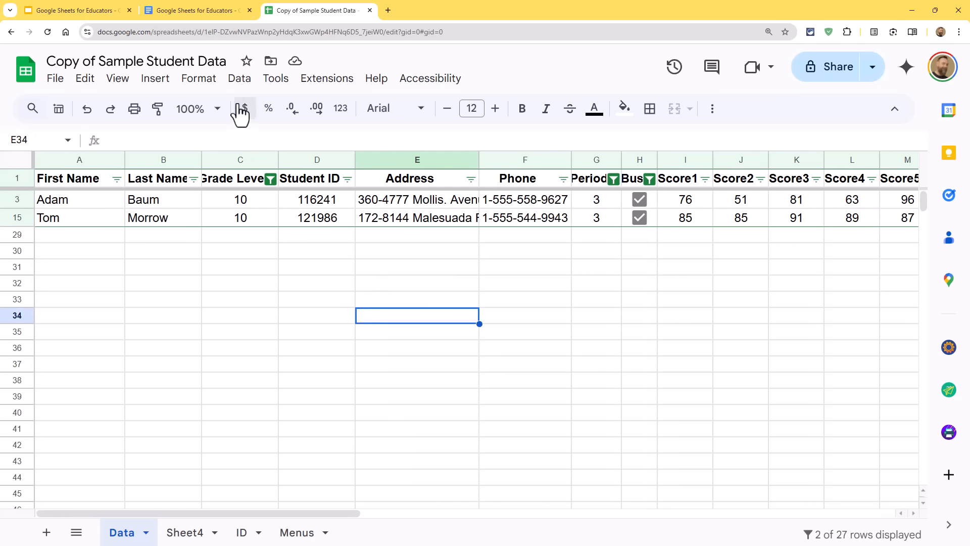
pyautogui.click(239, 78)
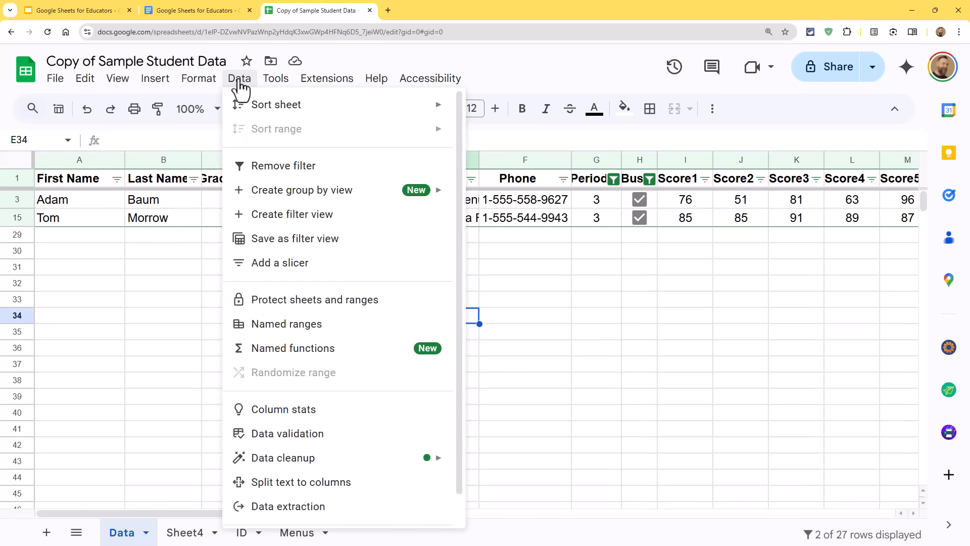
pyautogui.click(303, 166)
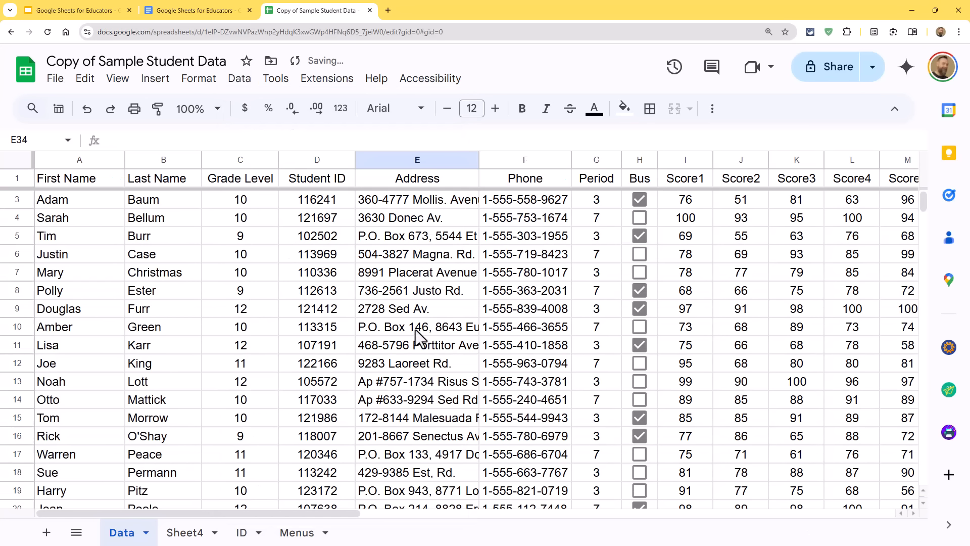
pyautogui.click(387, 347)
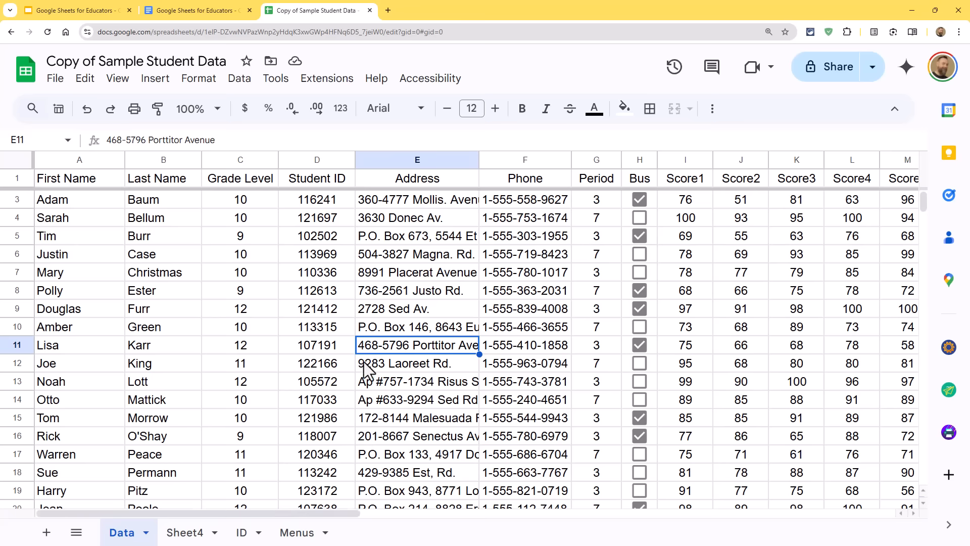
# - Create a new filter across the student data columns in the Data sheet
pyautogui.click(338, 255)
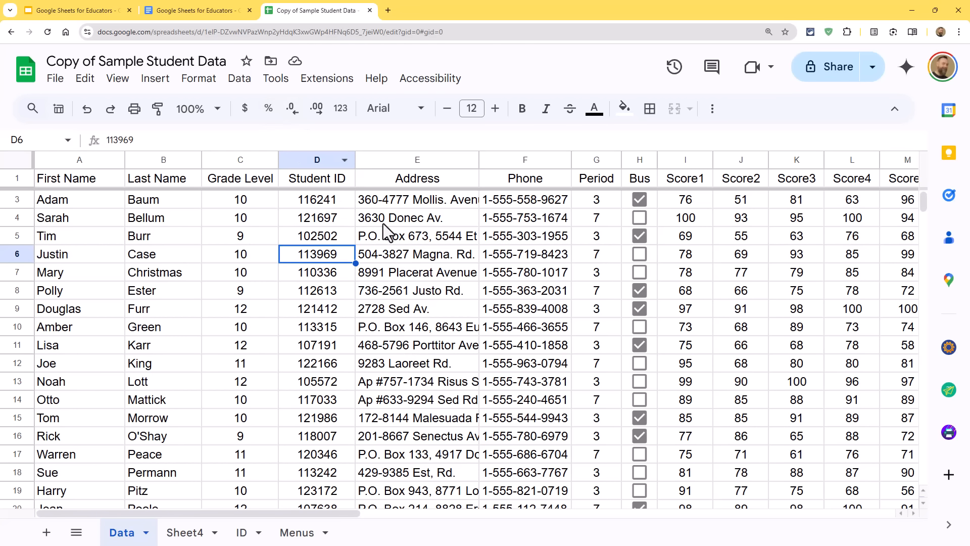
pyautogui.click(239, 79)
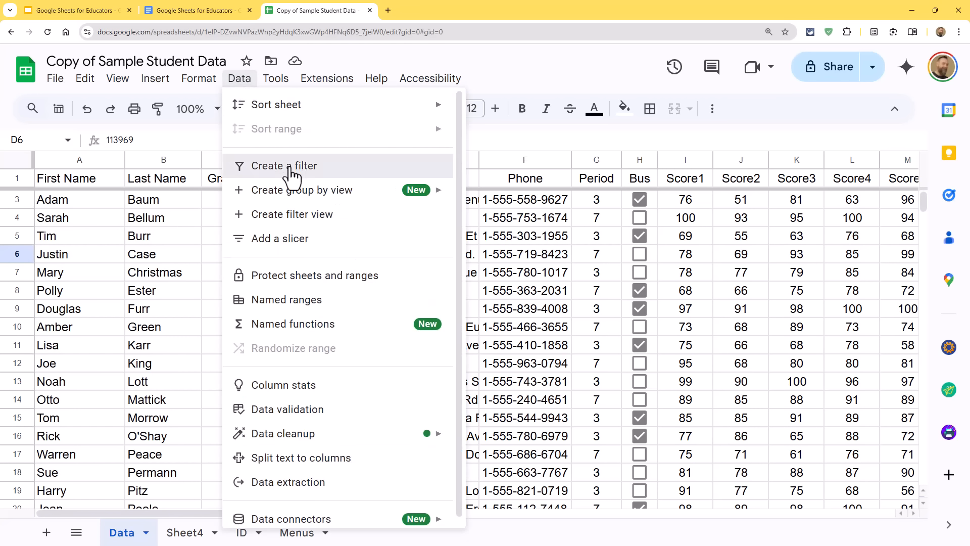
pyautogui.click(283, 170)
pyautogui.click(351, 388)
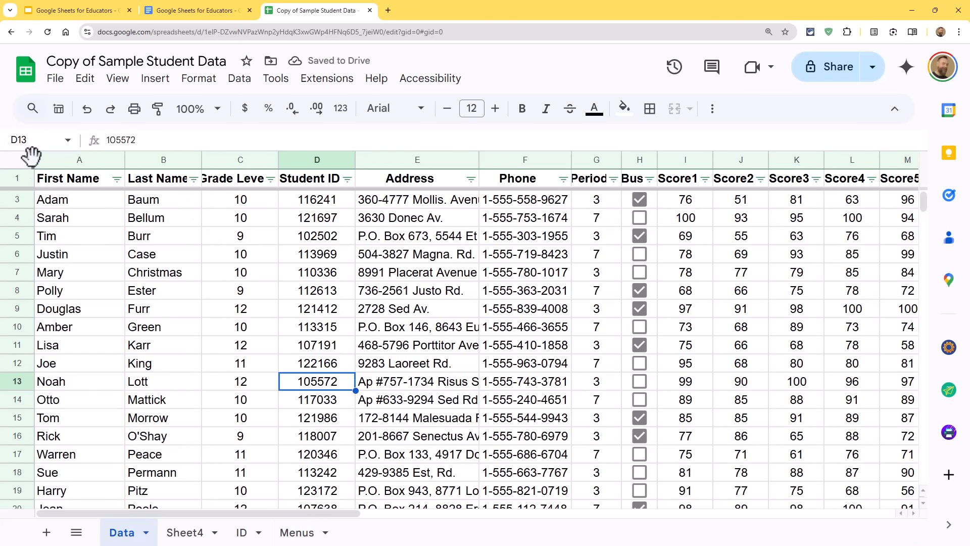
# - Freeze the First Name and Last Name columns and make both of them narrower
pyautogui.moveTo(32, 158); pyautogui.dragTo(202, 161)
pyautogui.rightClick(192, 159)
pyautogui.click(152, 236)
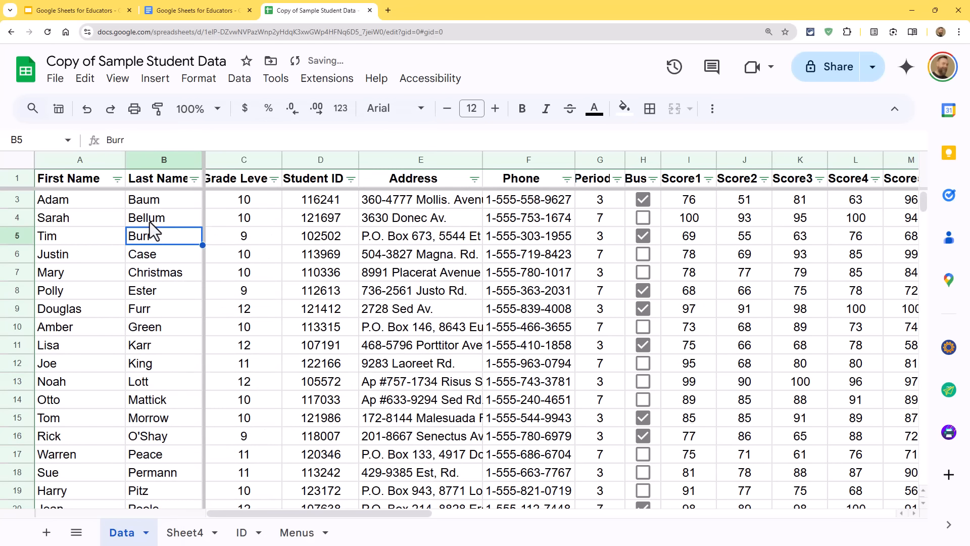
pyautogui.moveTo(125, 163); pyautogui.dragTo(109, 160)
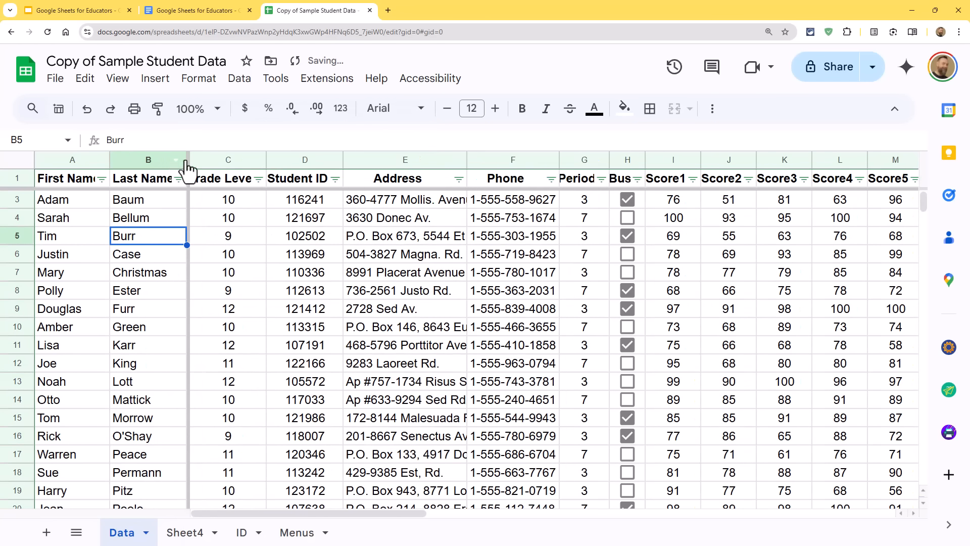
pyautogui.moveTo(189, 160); pyautogui.dragTo(183, 159)
pyautogui.click(228, 257)
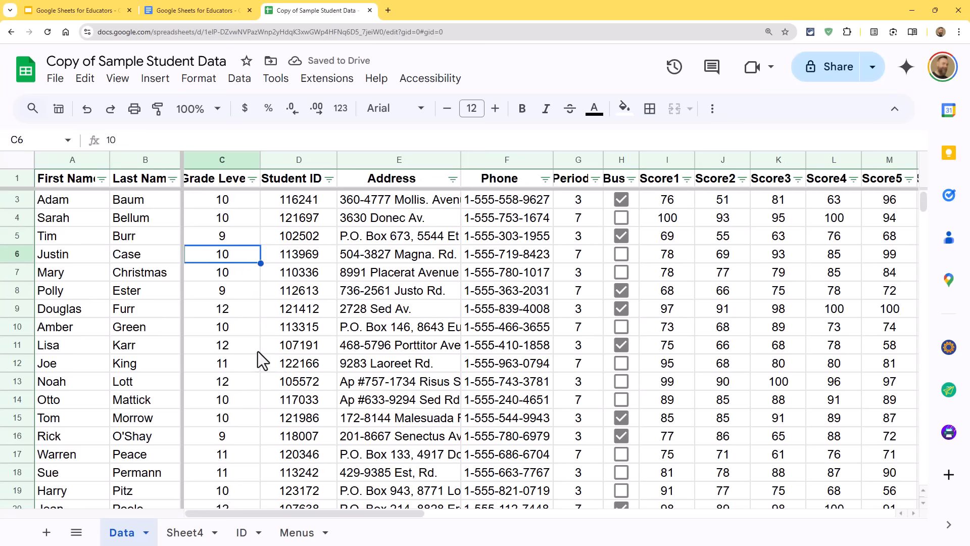
# - Examine the list of individual values available for filtering the Score 6 column
pyautogui.moveTo(269, 513); pyautogui.dragTo(396, 492)
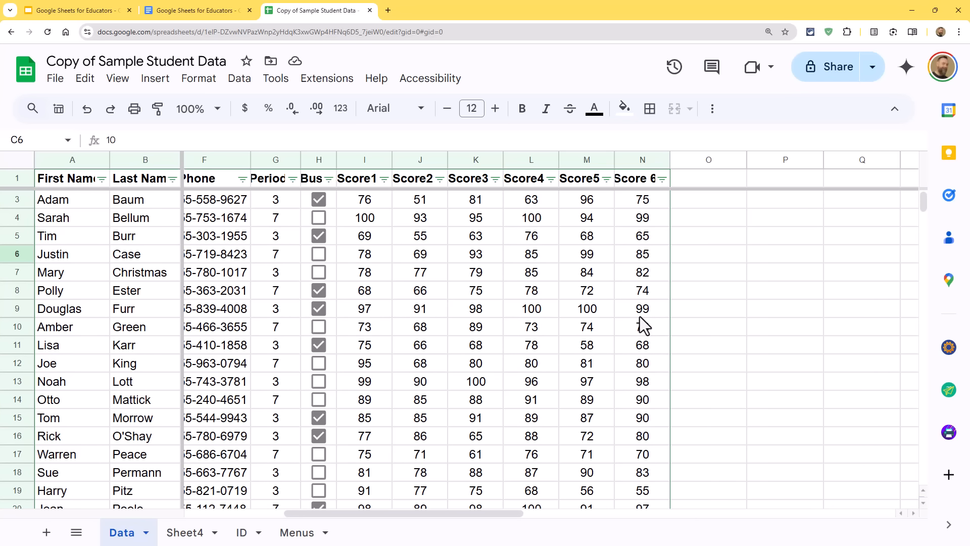
pyautogui.click(662, 179)
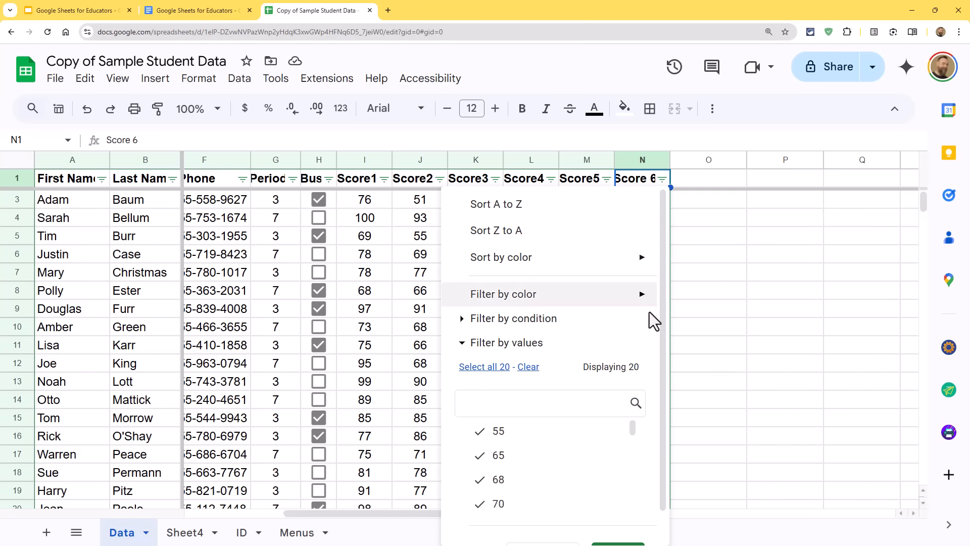
pyautogui.scroll(-8, 606, 440)
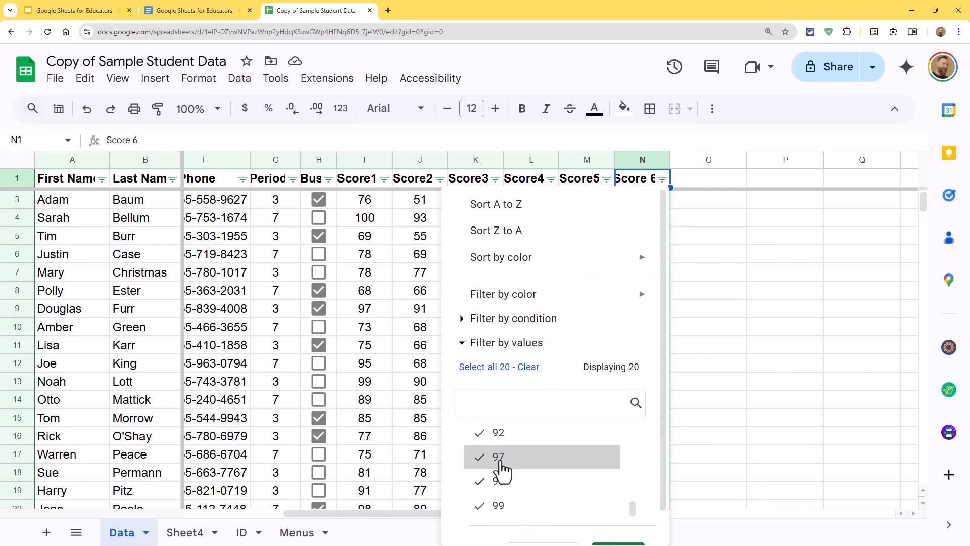
pyautogui.scroll(4, 501, 462)
pyautogui.scroll(6, 501, 462)
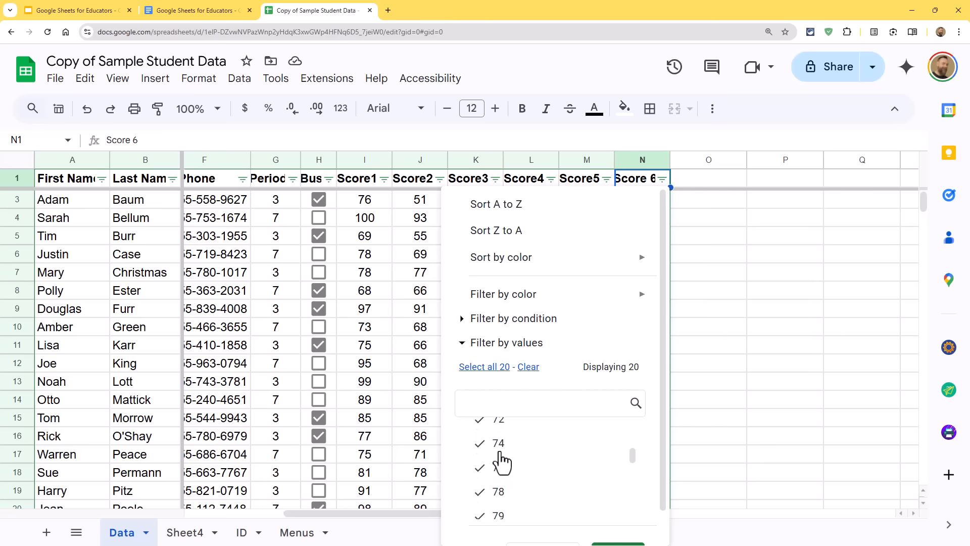
pyautogui.scroll(-5, 508, 461)
pyautogui.scroll(-5, 508, 461)
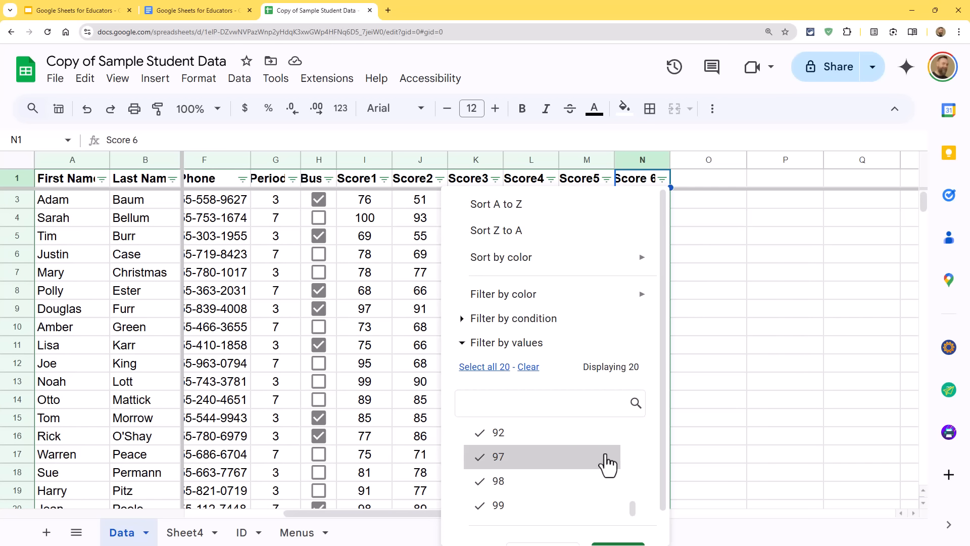
pyautogui.scroll(5, 599, 466)
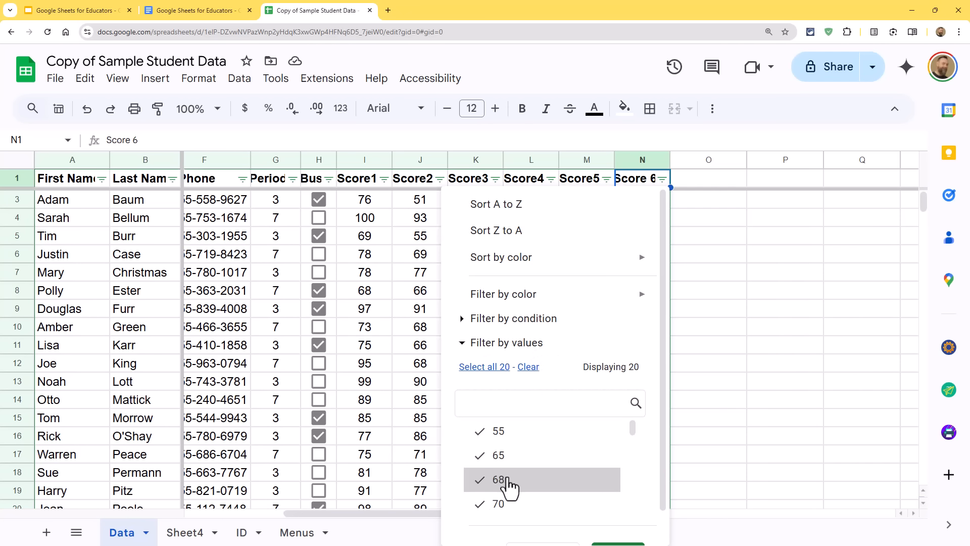
# - Choose filtering by condition for the Score 6 column and set the condition to Less than or equal to
pyautogui.click(463, 345)
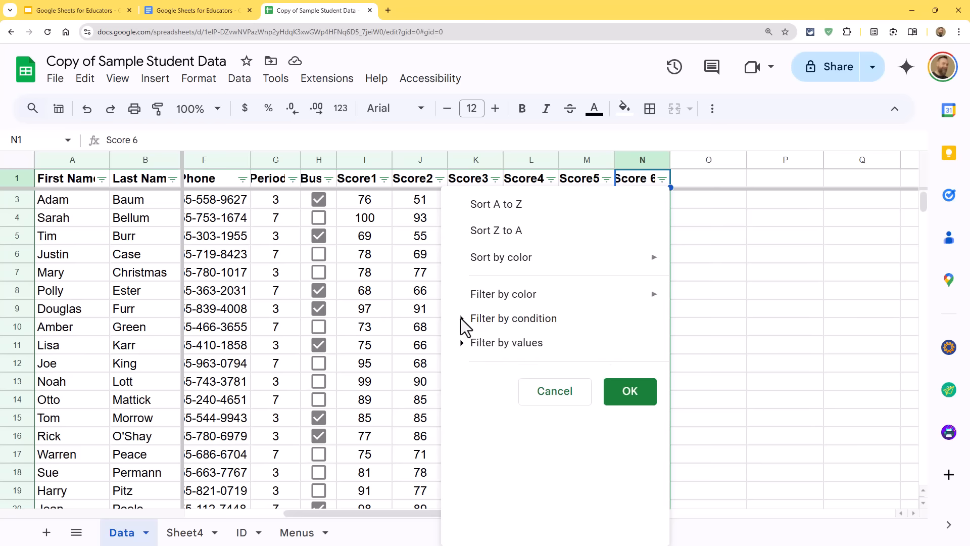
pyautogui.click(460, 318)
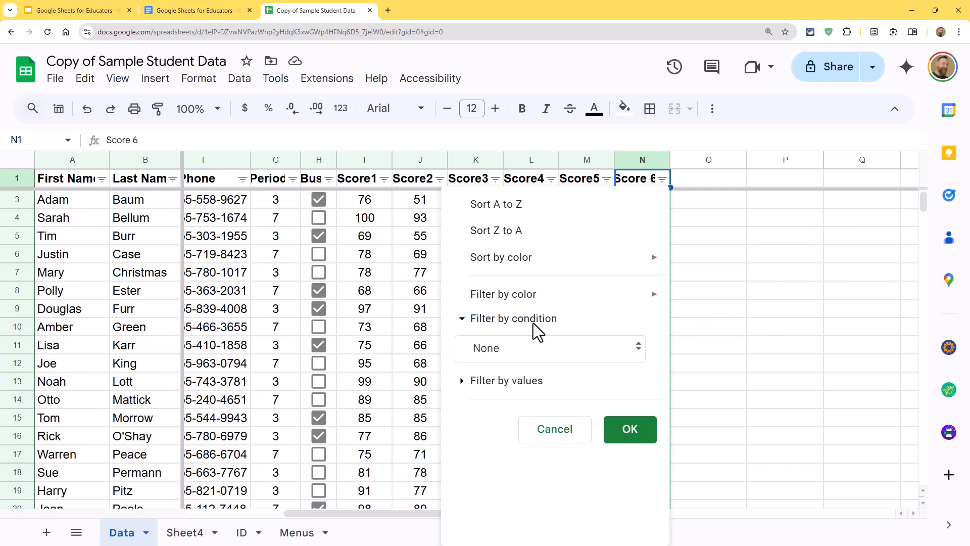
pyautogui.click(513, 352)
pyautogui.scroll(-1, 602, 356)
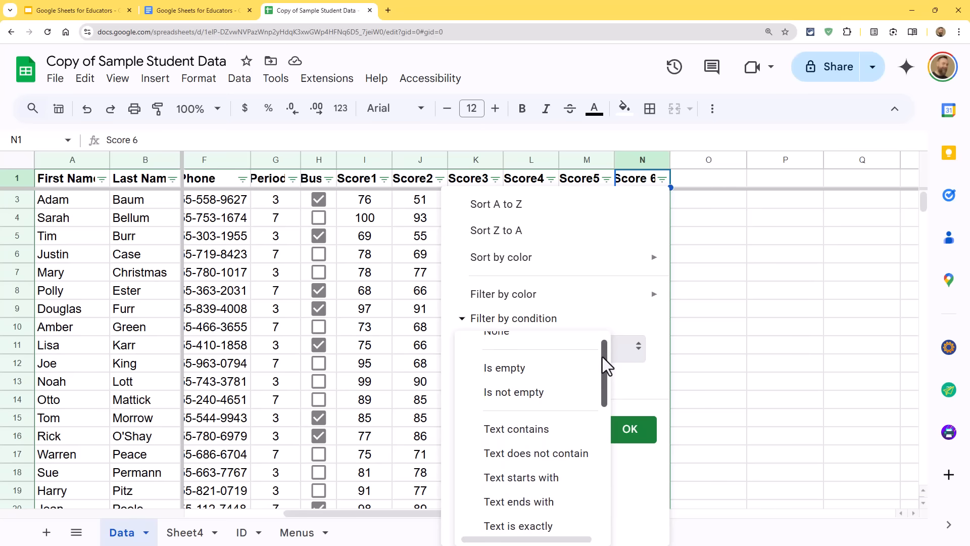
pyautogui.moveTo(604, 383); pyautogui.dragTo(602, 396)
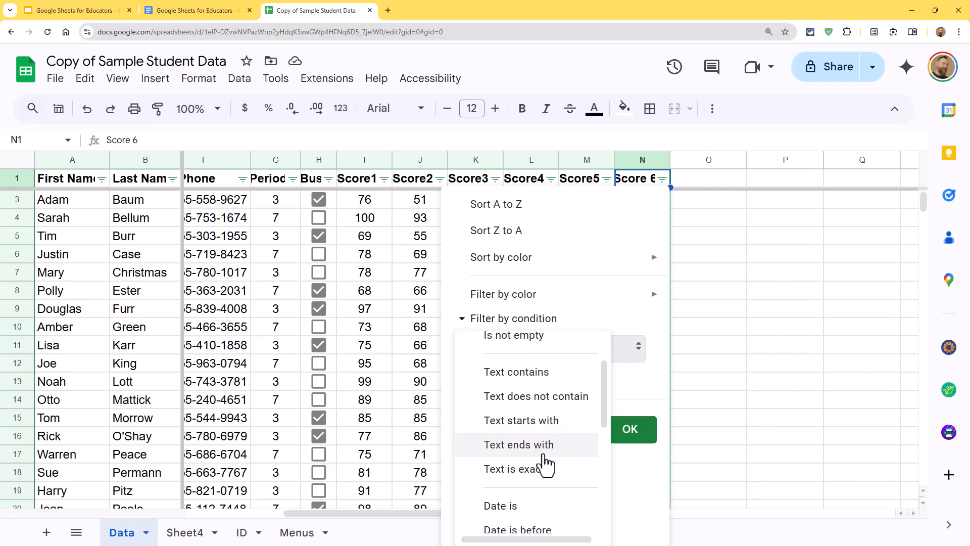
pyautogui.scroll(-4, 530, 444)
pyautogui.scroll(-3, 526, 405)
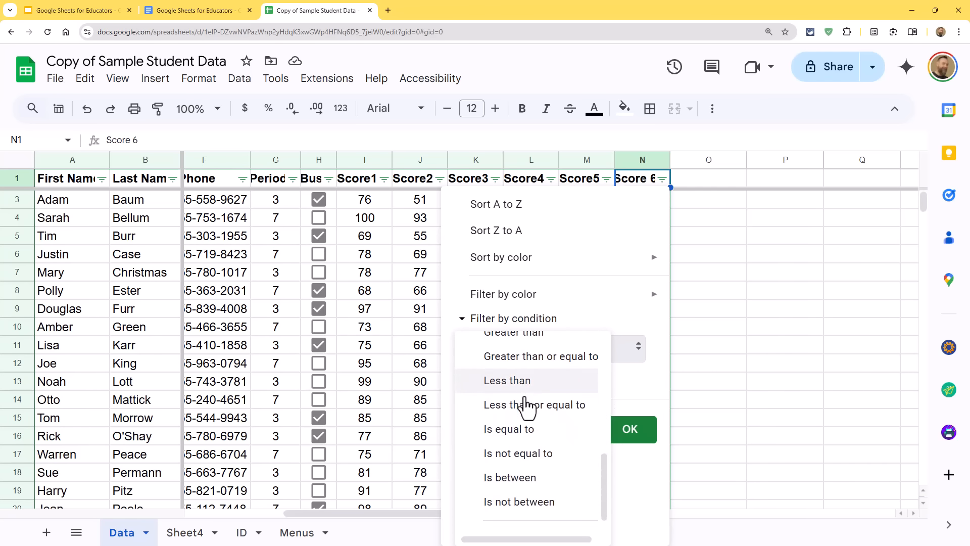
pyautogui.scroll(4, 527, 410)
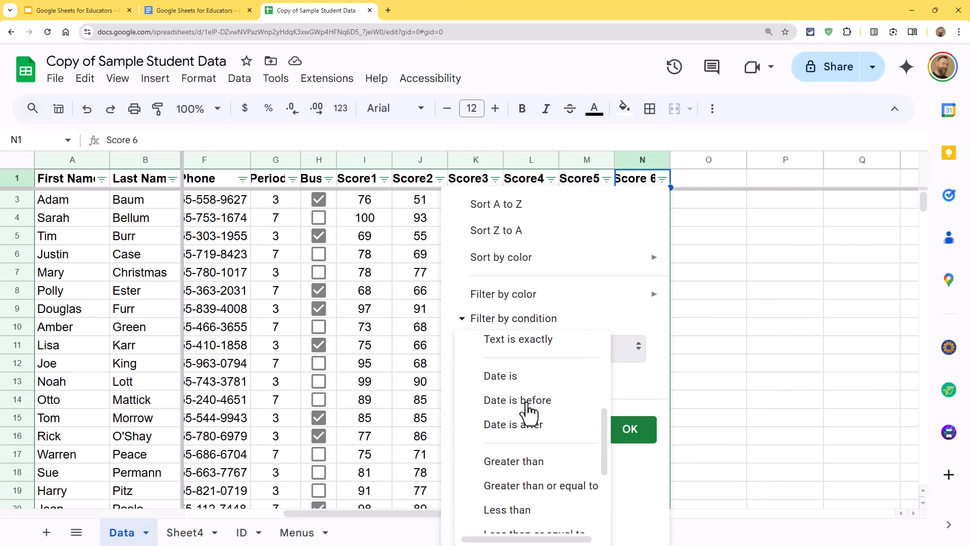
pyautogui.scroll(-3, 526, 410)
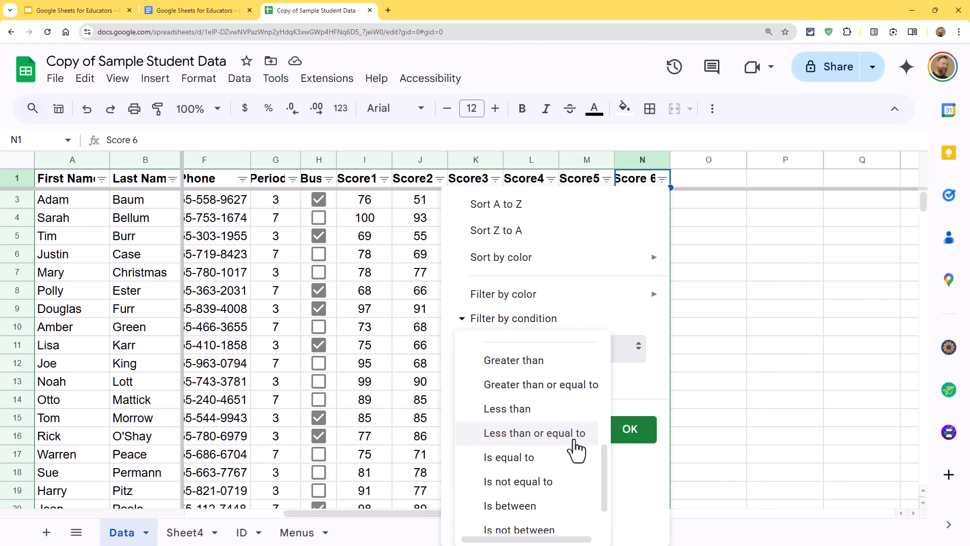
pyautogui.click(556, 435)
# - Enter 70 as the limit of the Score 6 condition, apply the filter and highlight the remaining scores
pyautogui.click(548, 381)
pyautogui.write('70')
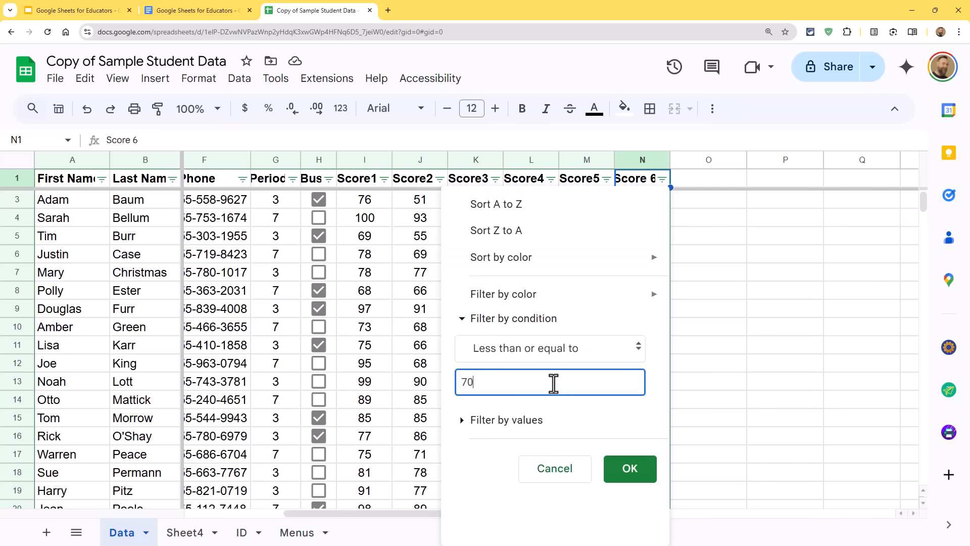
pyautogui.click(659, 396)
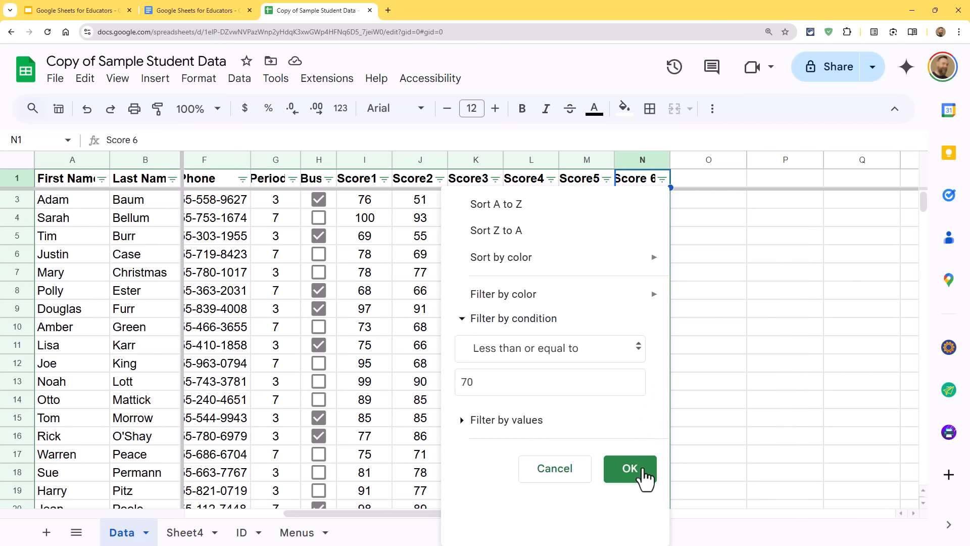
pyautogui.click(629, 469)
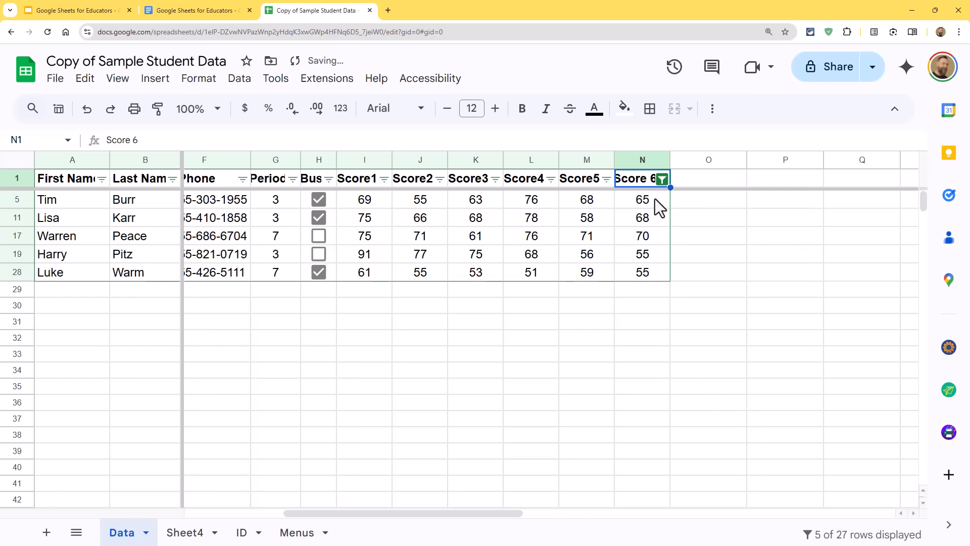
pyautogui.moveTo(654, 198); pyautogui.dragTo(653, 272)
pyautogui.click(686, 374)
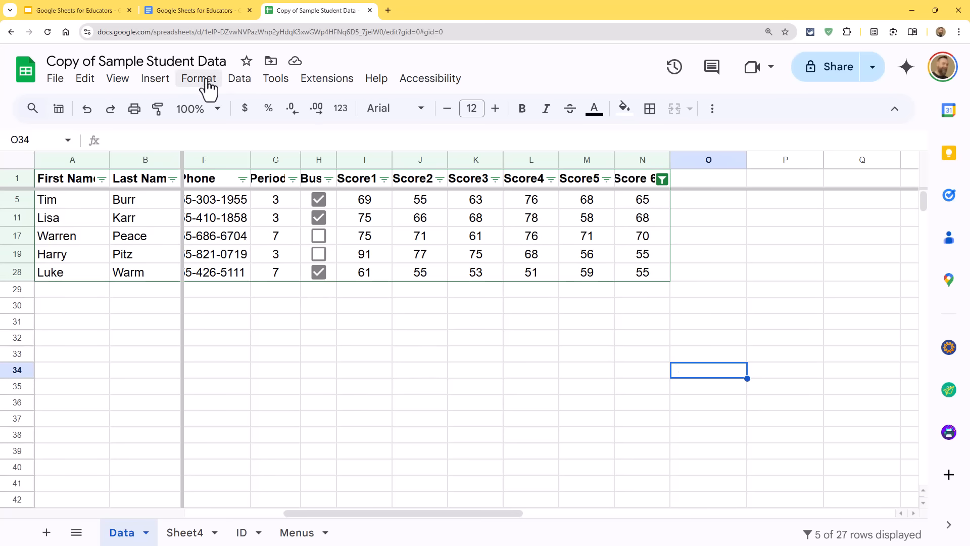
# - Remove the Score 6 filter from the Data sheet and switch to the Google Sheets for Educators slide presentation
pyautogui.click(239, 78)
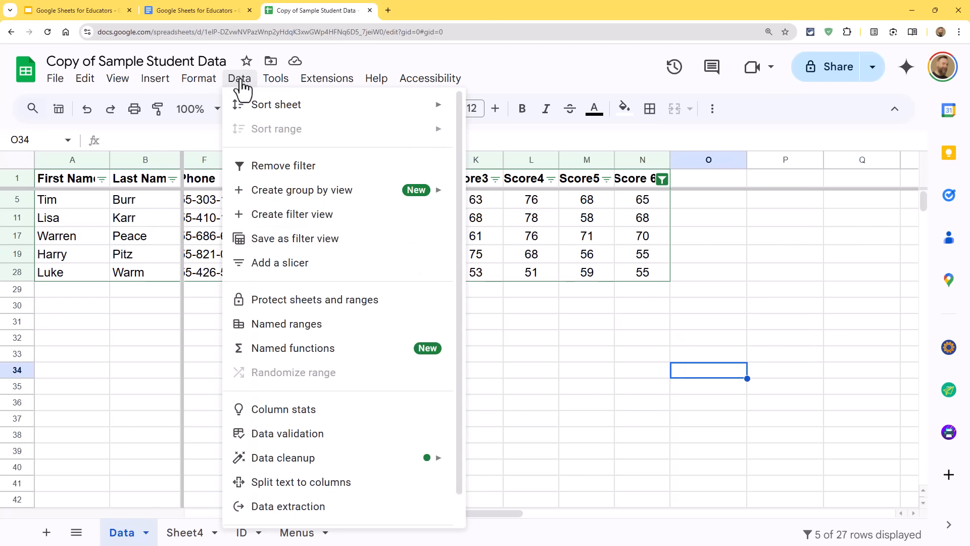
pyautogui.click(283, 167)
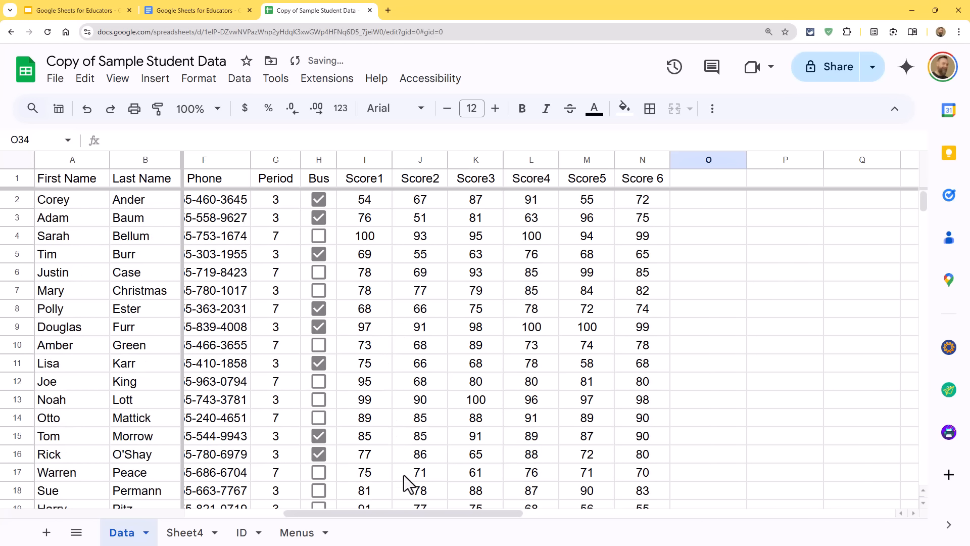
pyautogui.moveTo(404, 514); pyautogui.dragTo(216, 498)
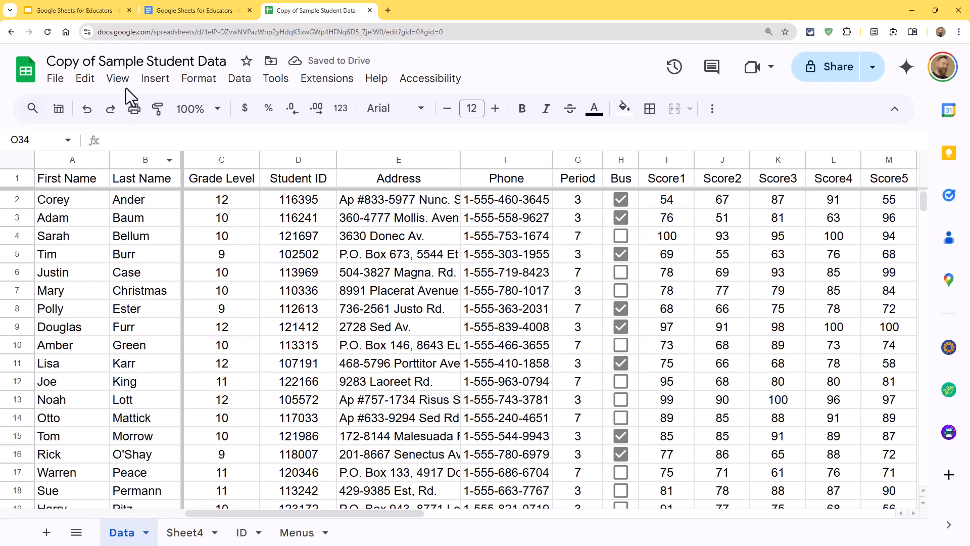
pyautogui.click(78, 11)
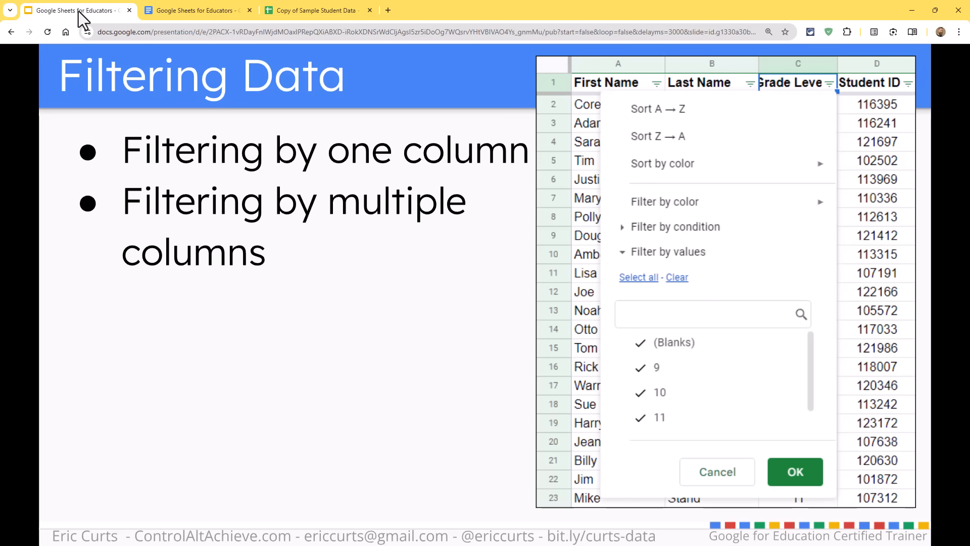
# - Advance the presentation to the Formulas slide and highlight the first student's six scores on the Data sheet
pyautogui.click(466, 343)
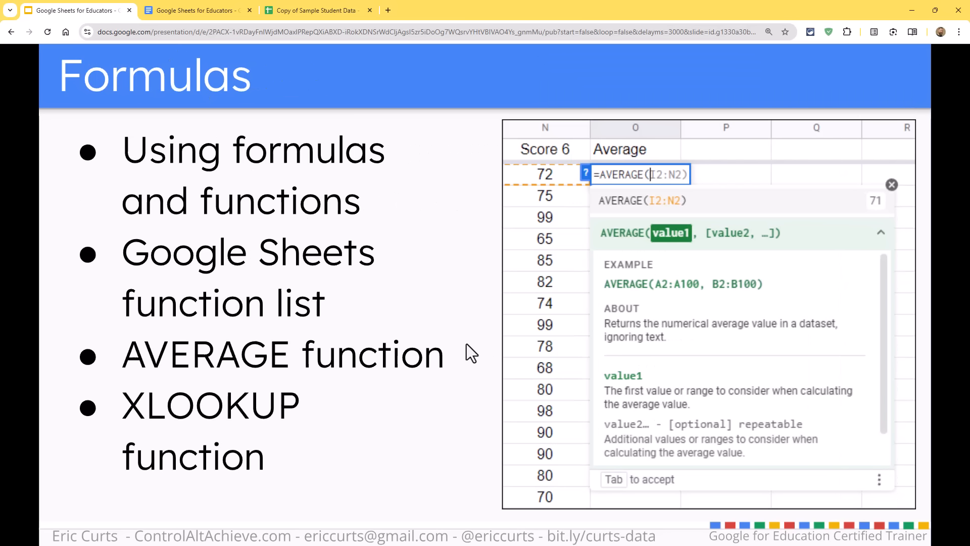
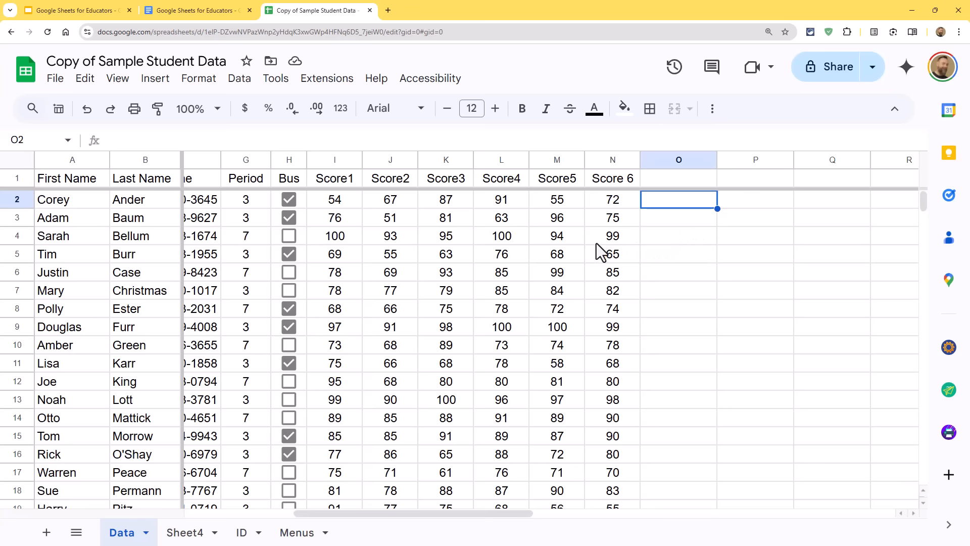
pyautogui.moveTo(335, 200); pyautogui.dragTo(600, 201)
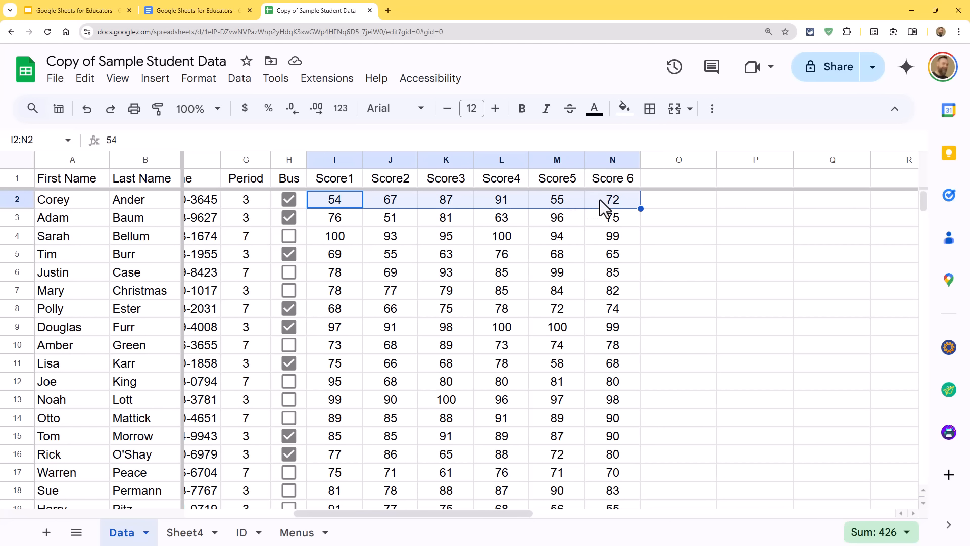
pyautogui.click(653, 207)
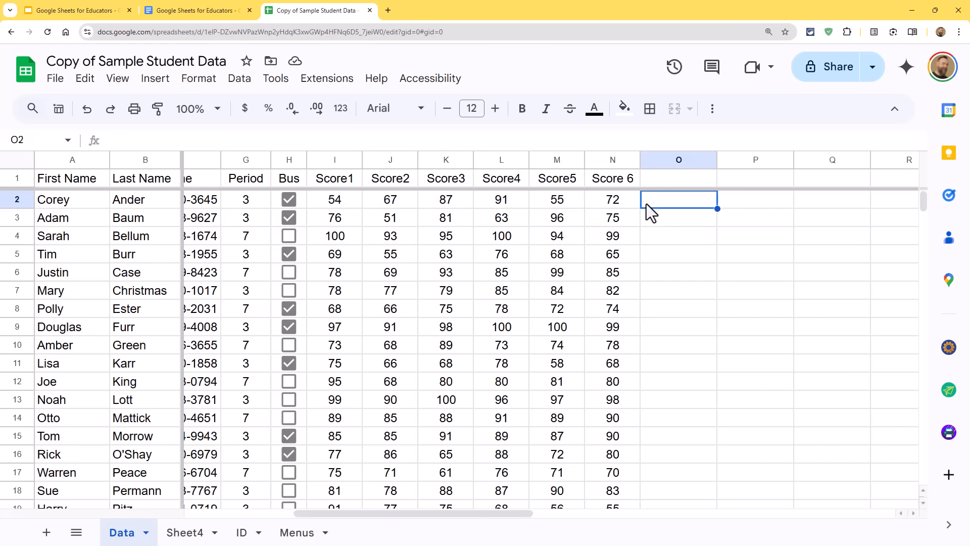
# - Enter Average as the column header in cell O1 of the Data sheet
pyautogui.click(658, 181)
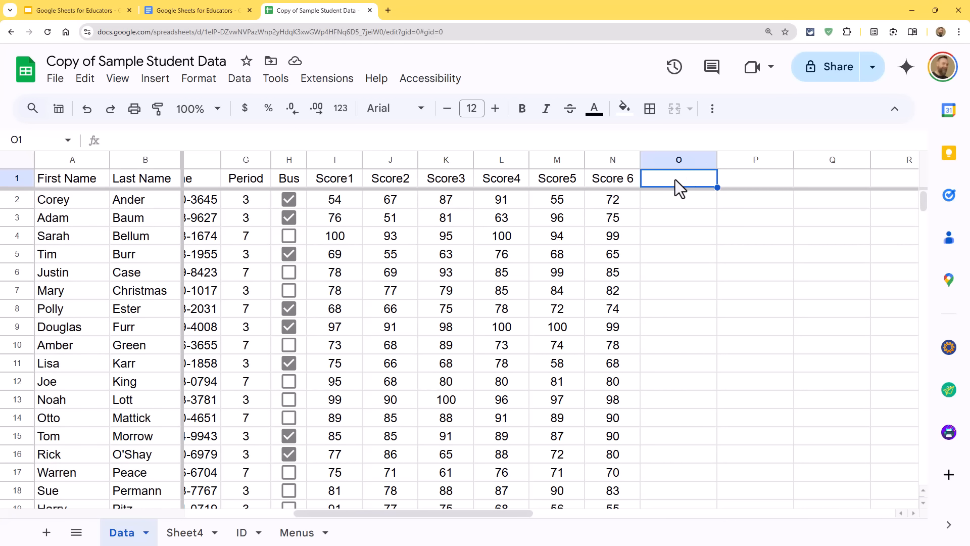
pyautogui.write('Averg')
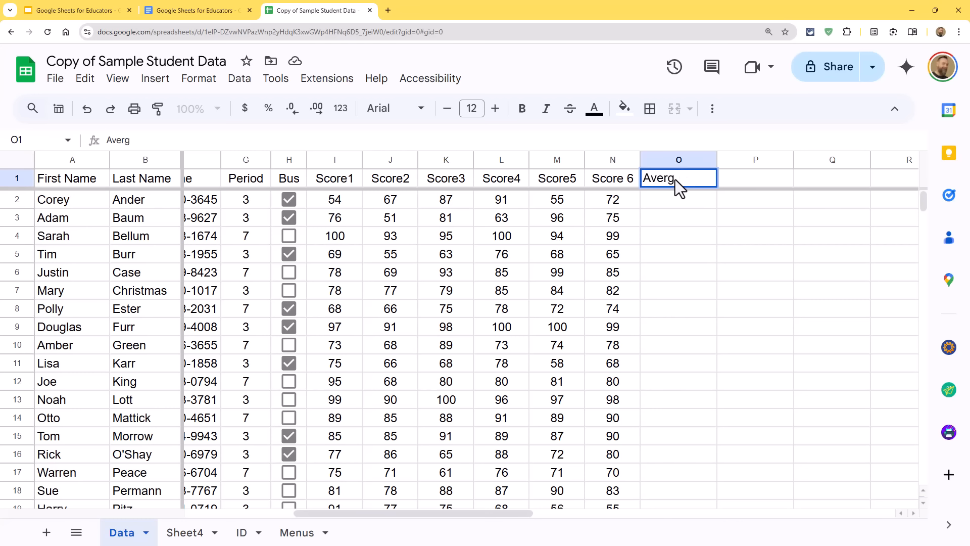
pyautogui.press('BackSpace')
pyautogui.write('age')
pyautogui.press('Return')
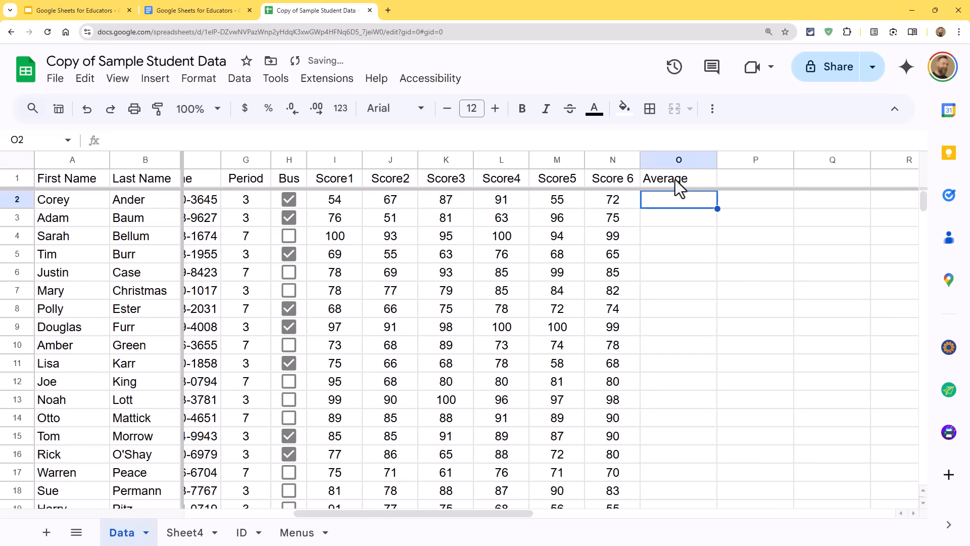
pyautogui.click(683, 181)
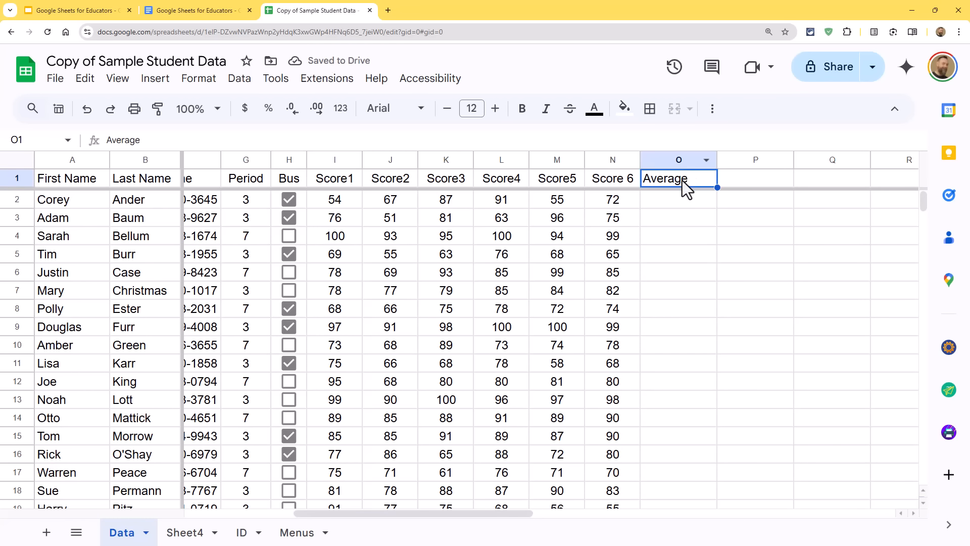
pyautogui.click(674, 235)
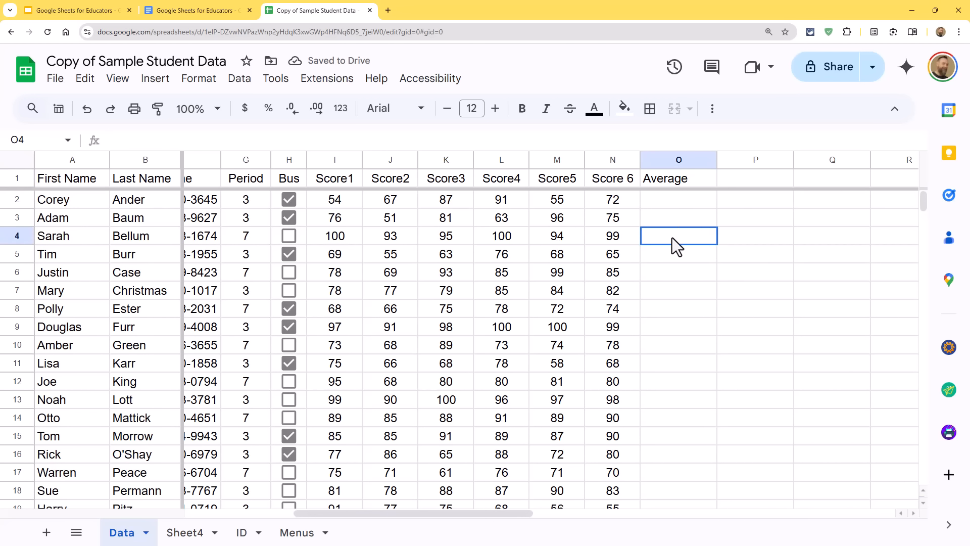
pyautogui.click(673, 183)
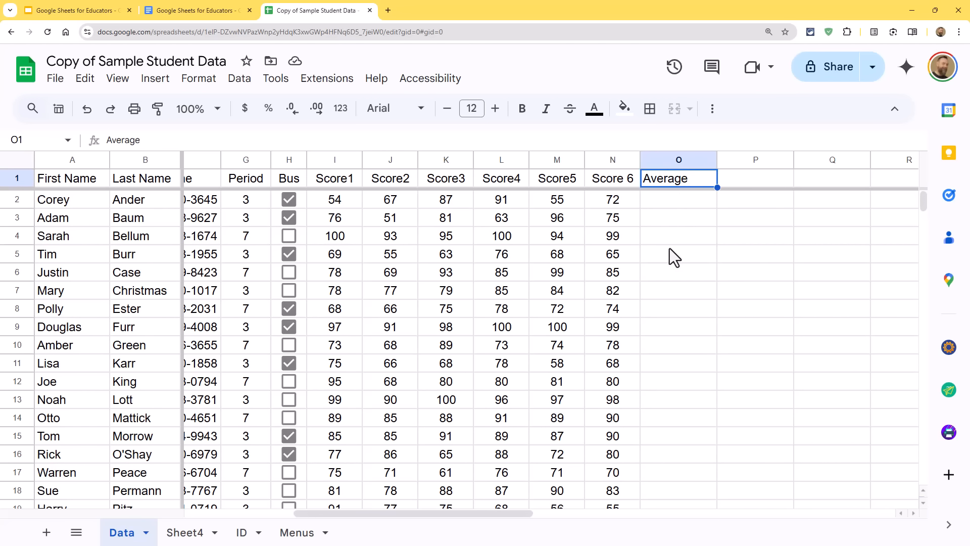
pyautogui.click(675, 199)
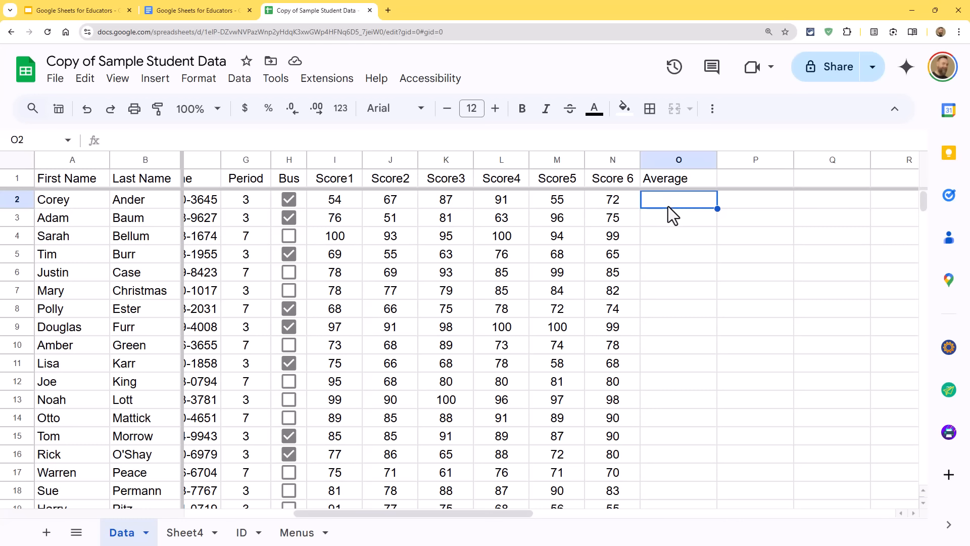
pyautogui.click(609, 201)
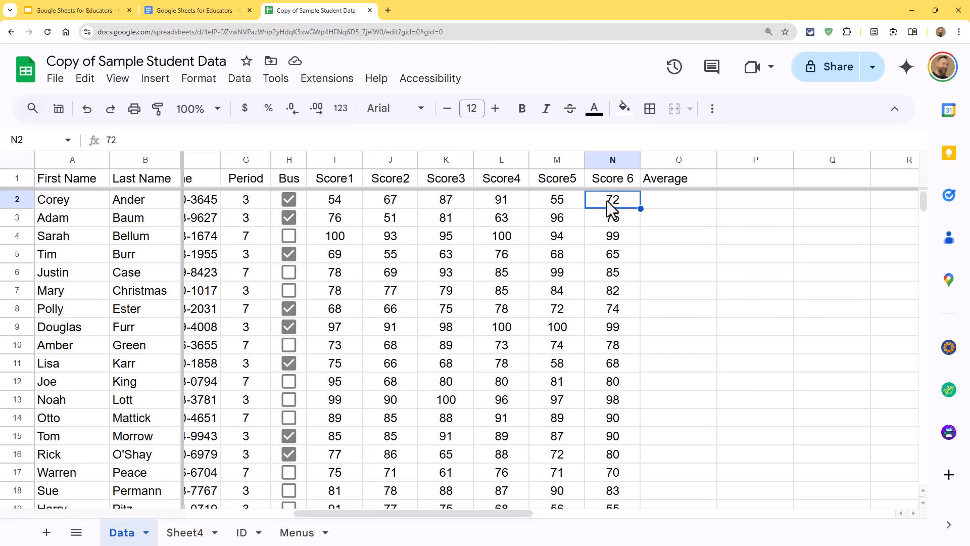
pyautogui.click(665, 175)
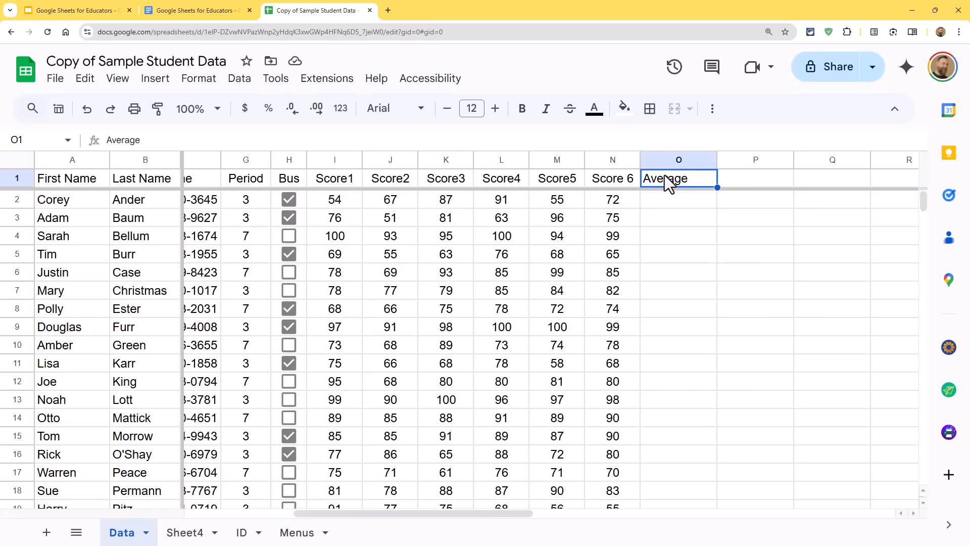
# - Begin a formula in cell O2 with the AVERAGE function
pyautogui.click(664, 200)
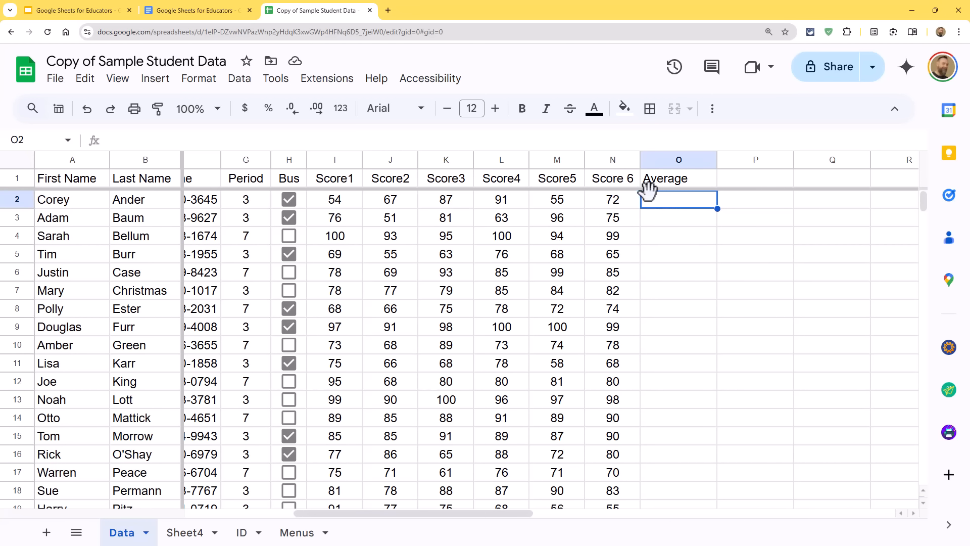
pyautogui.write('=')
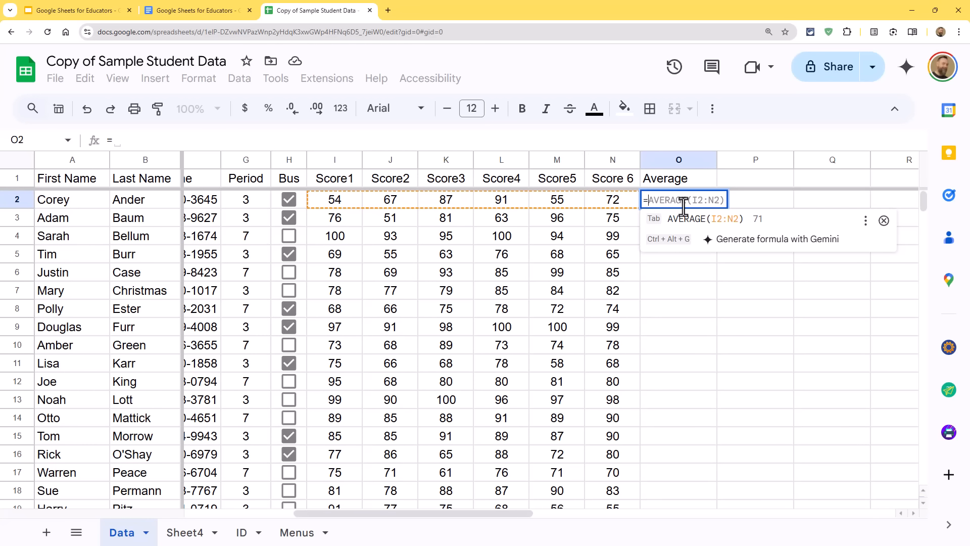
pyautogui.write('ave')
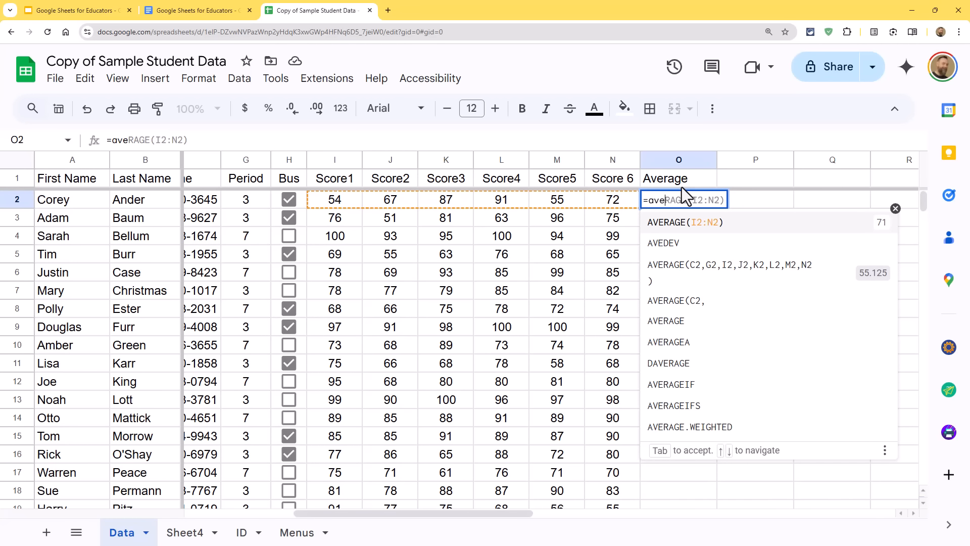
pyautogui.write('rag')
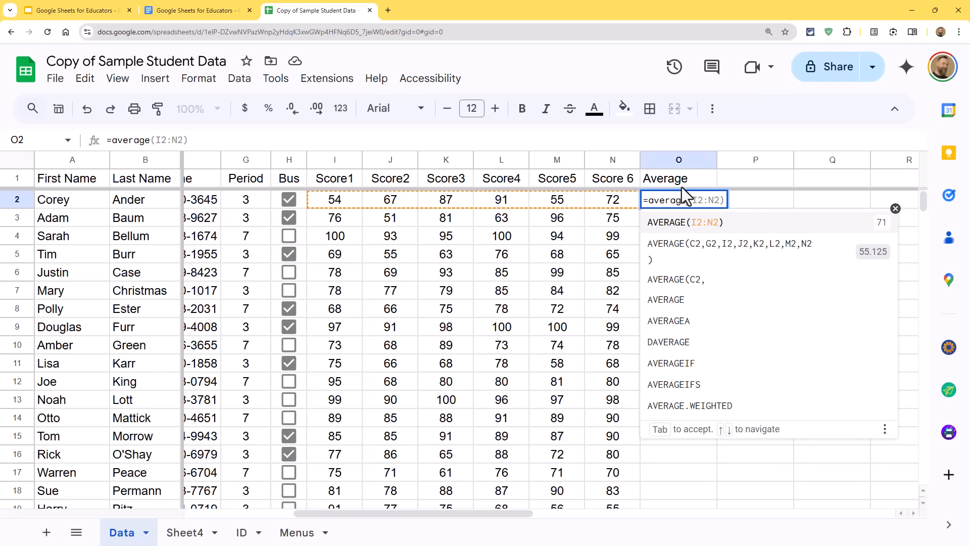
pyautogui.write('e')
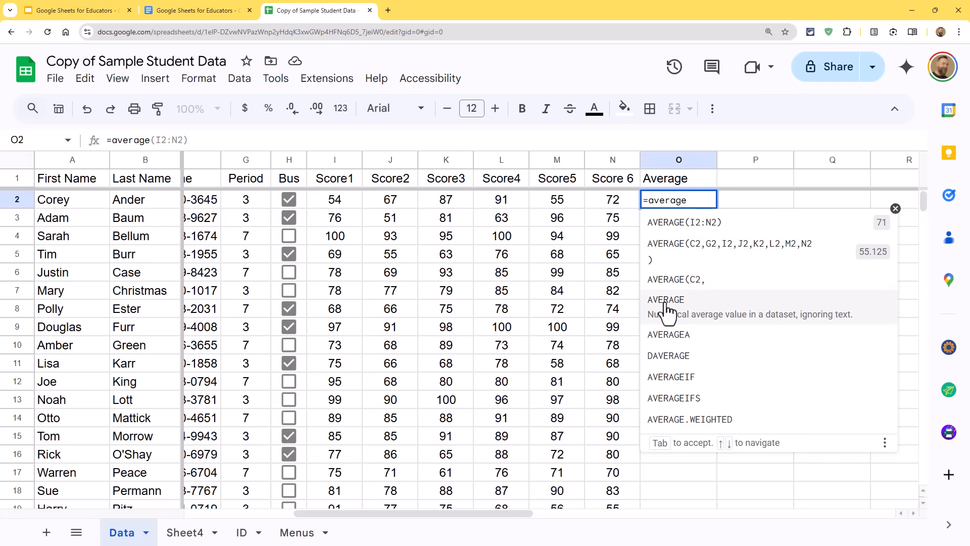
pyautogui.press('Tab')
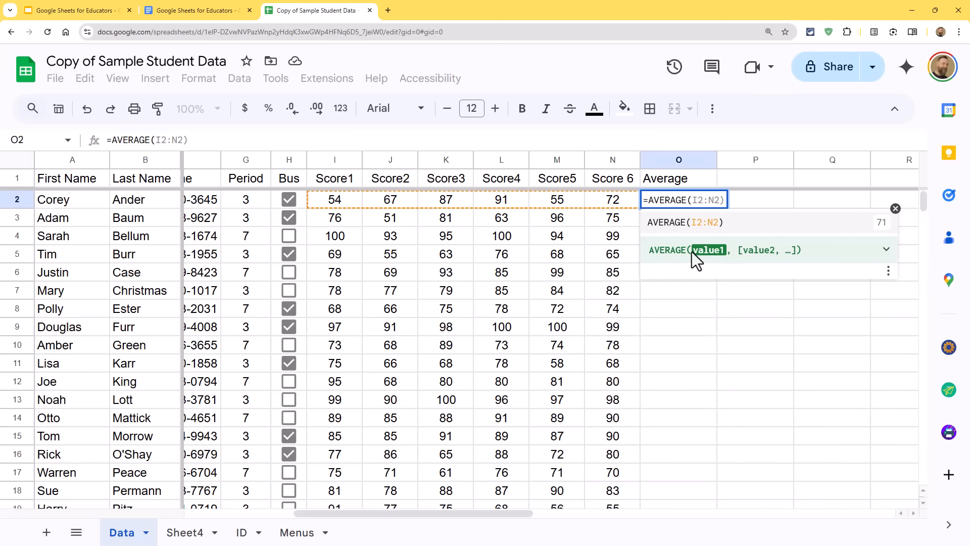
# - Expand the AVERAGE function's help and read its example and argument descriptions
pyautogui.click(886, 251)
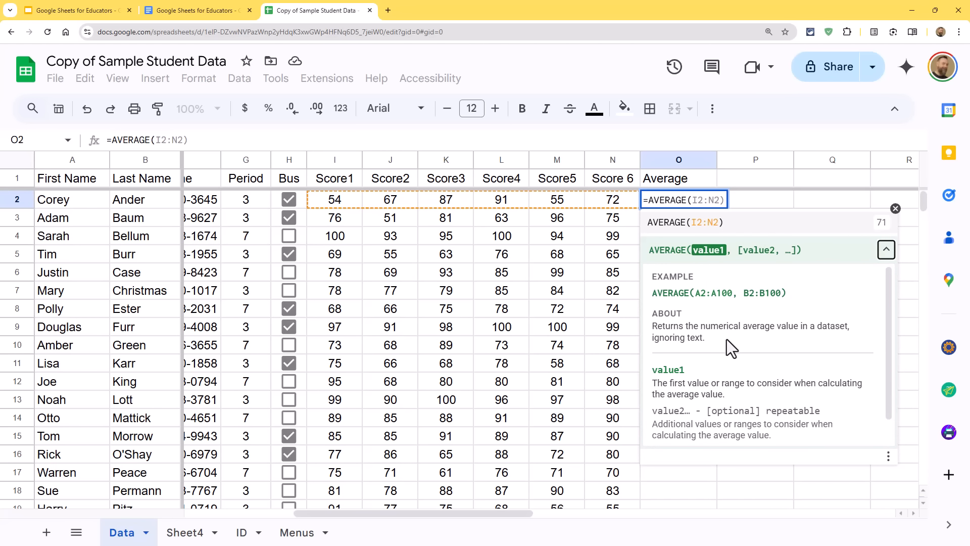
pyautogui.scroll(-1, 738, 341)
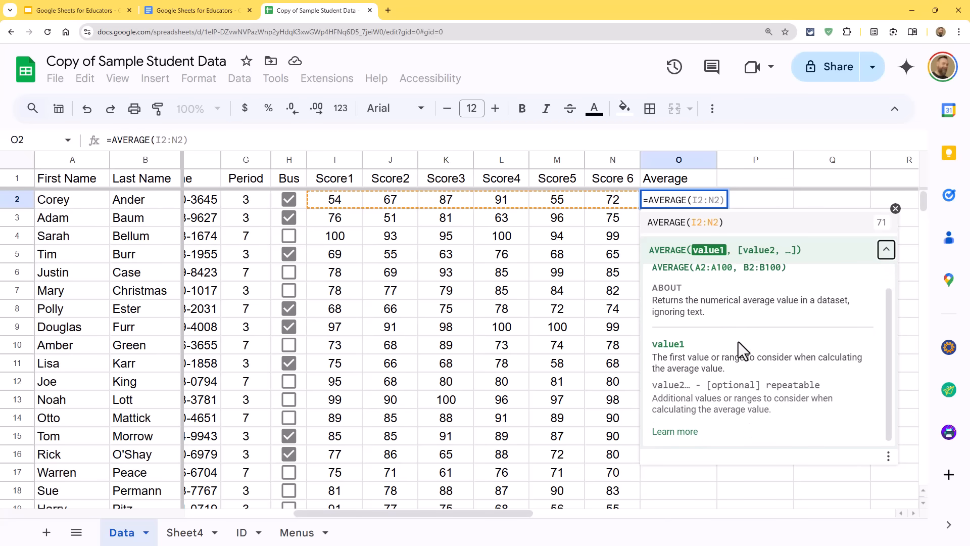
pyautogui.scroll(1, 738, 341)
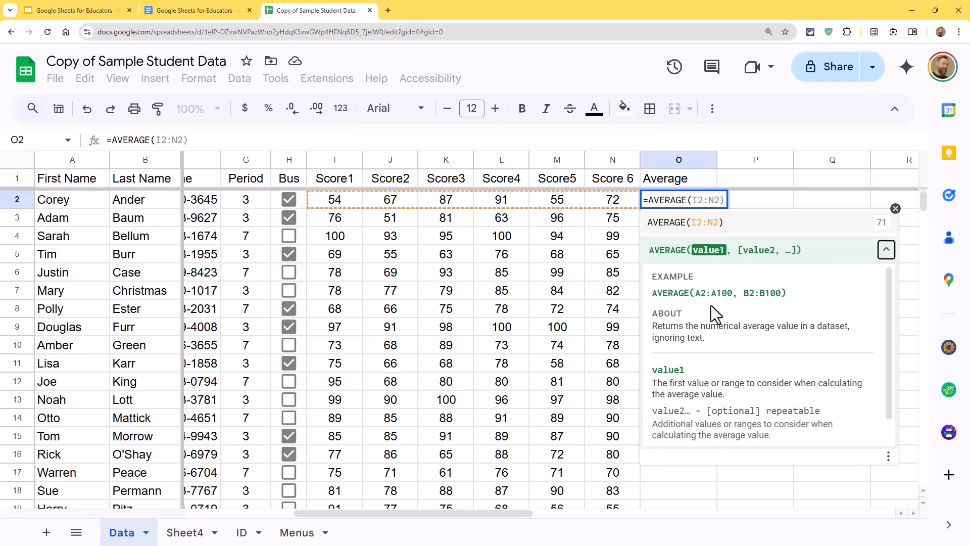
# - Complete the AVERAGE formula in cell O2 with the range I2:N2 and confirm it
pyautogui.click(691, 199)
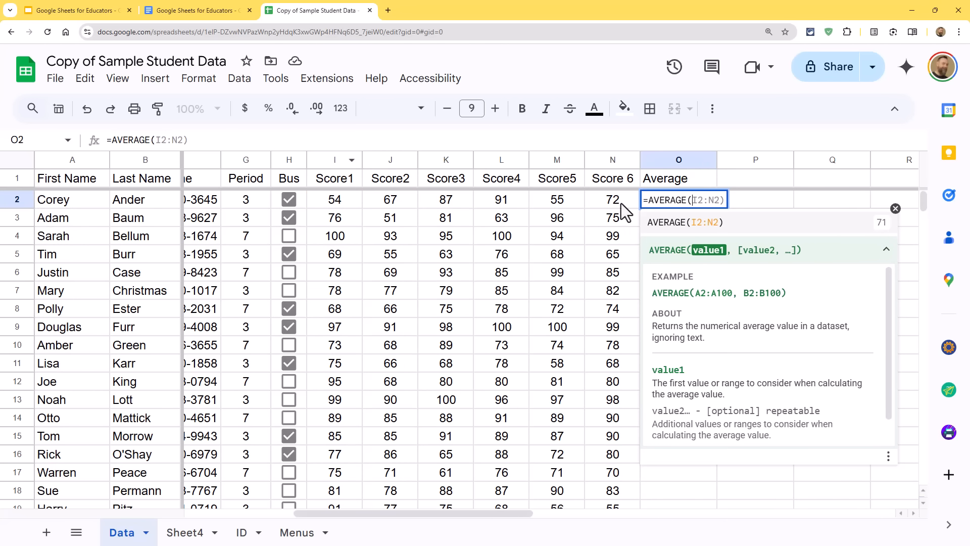
pyautogui.doubleClick(691, 200)
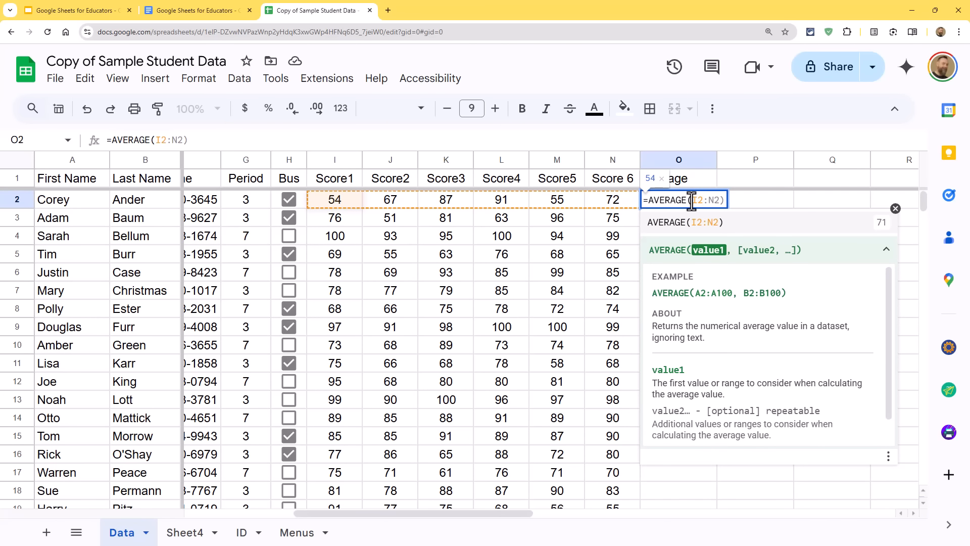
pyautogui.write(':')
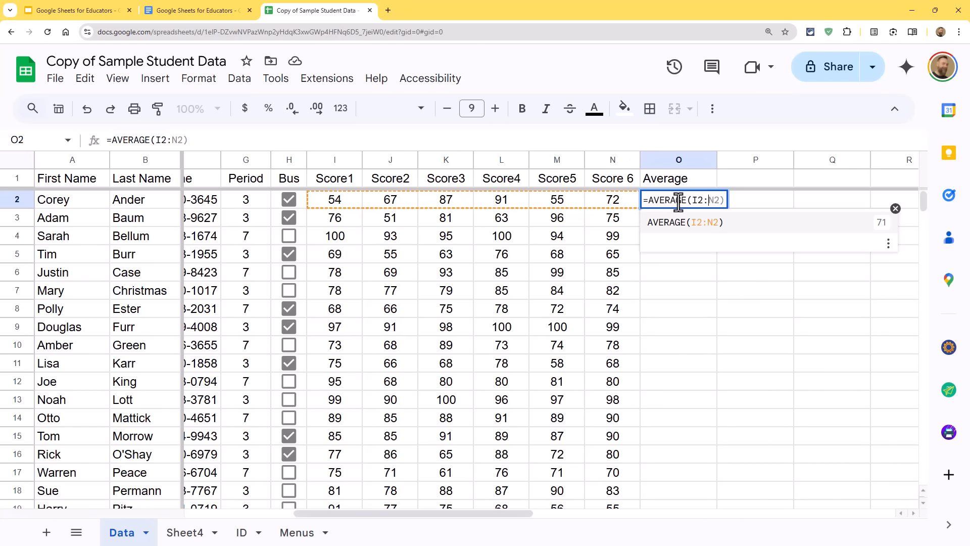
pyautogui.write('n2')
pyautogui.press('capslock')
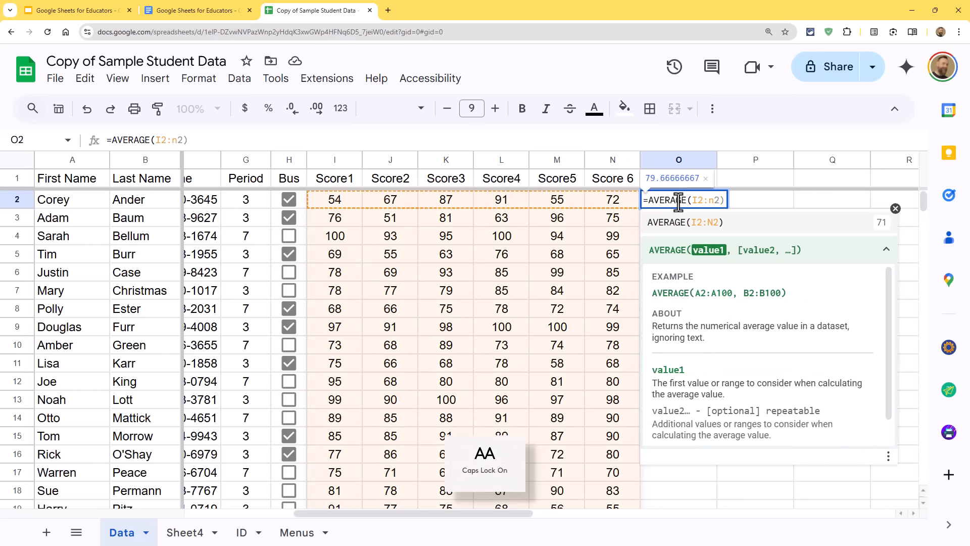
pyautogui.press('BackSpace')
pyautogui.write('N')
pyautogui.press('capslock')
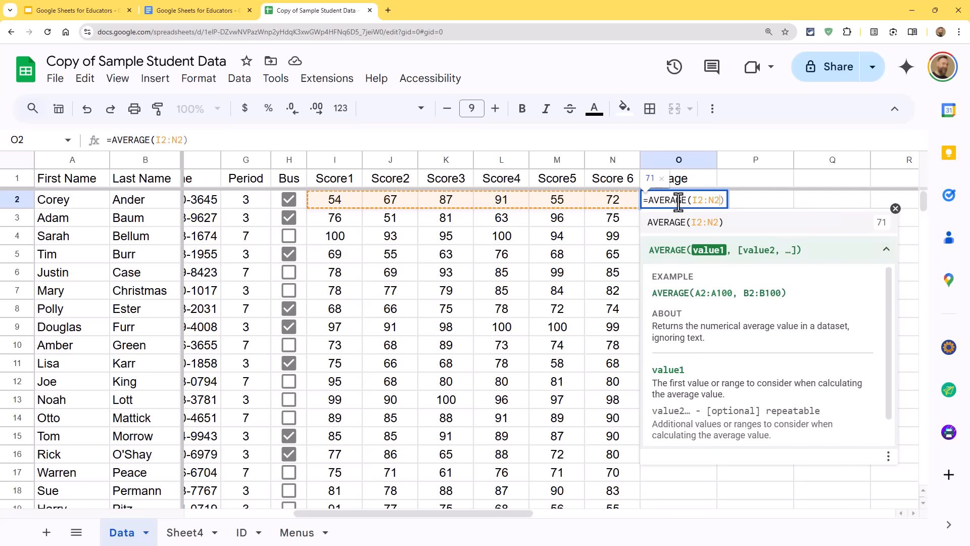
pyautogui.press('Return')
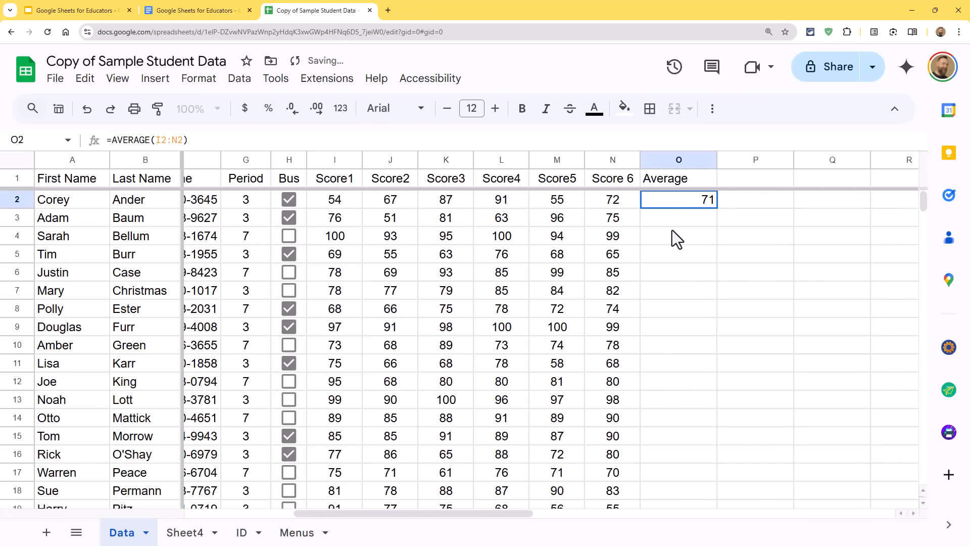
# - Highlight the averaged scores in I2:N2 and delete the formula from cell O2
pyautogui.moveTo(334, 201); pyautogui.dragTo(611, 199)
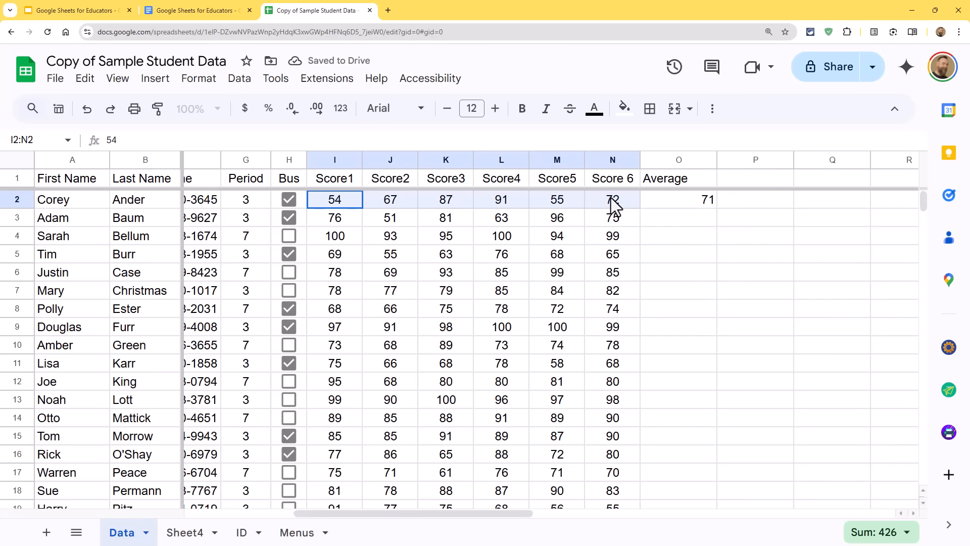
pyautogui.click(689, 205)
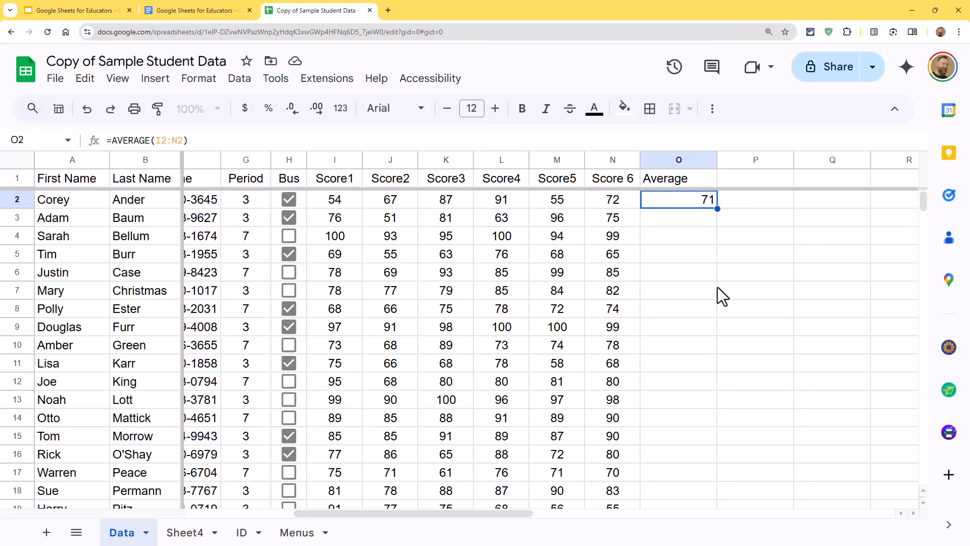
pyautogui.click(692, 255)
pyautogui.click(697, 202)
pyautogui.press('Delete')
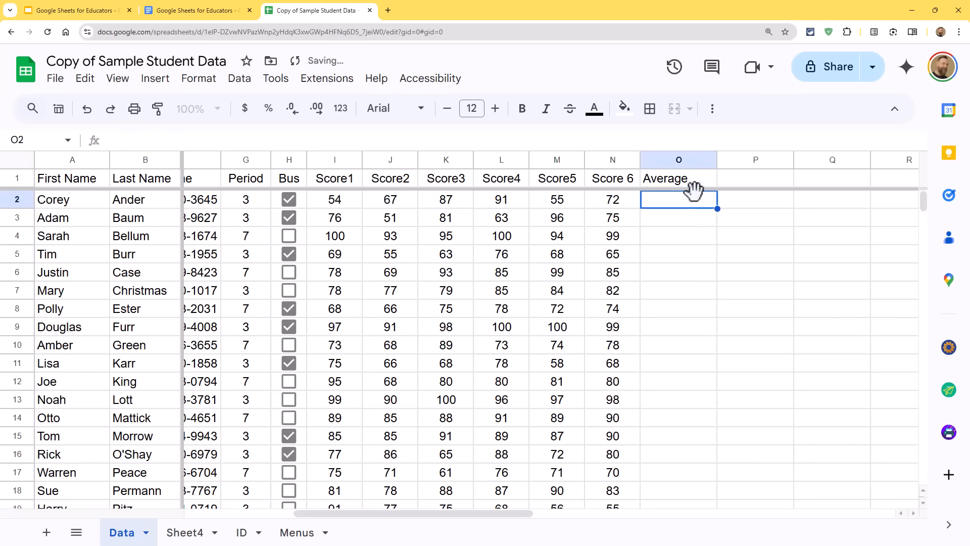
# - Fill cell O2 with the suggested AVERAGE(I2:N2) formula, and clear the cell again
pyautogui.write('=')
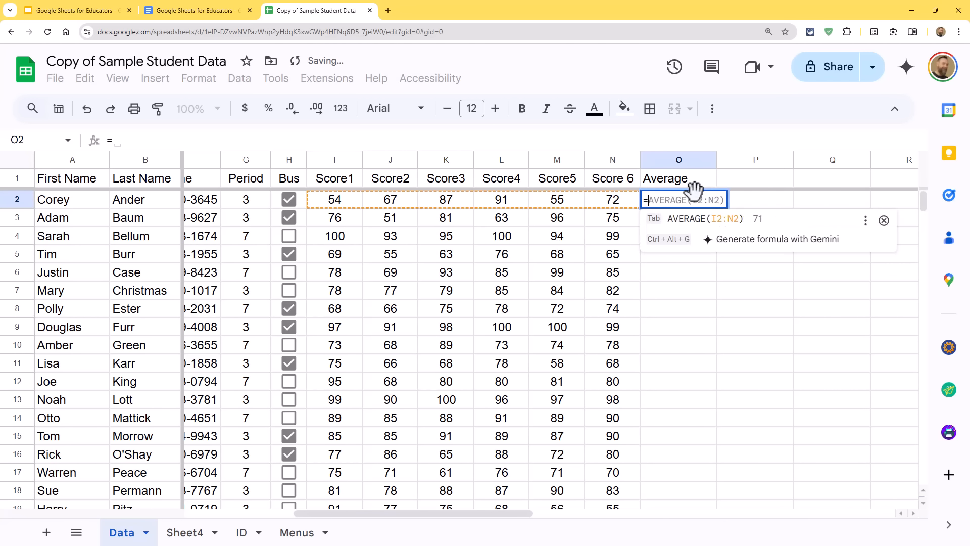
pyautogui.click(700, 223)
pyautogui.click(723, 308)
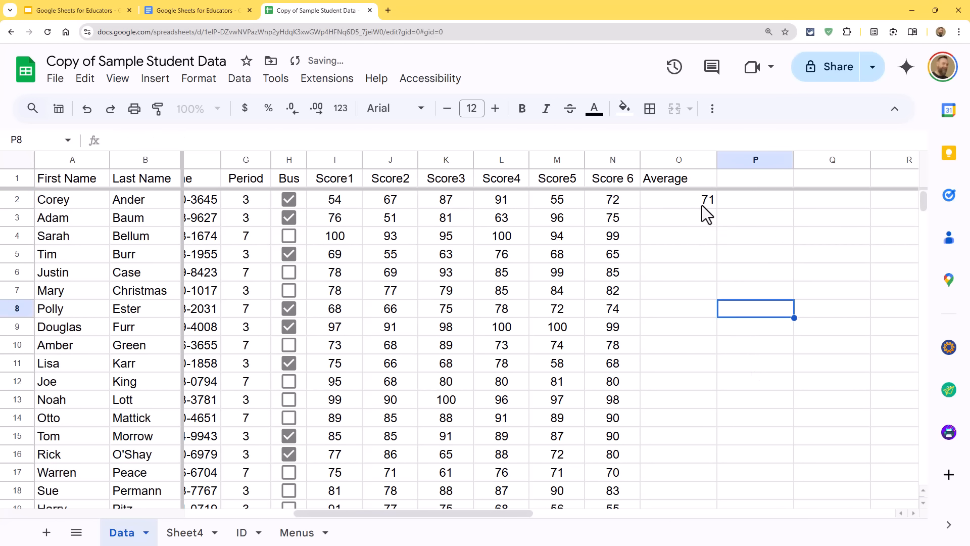
pyautogui.click(700, 203)
pyautogui.press('Delete')
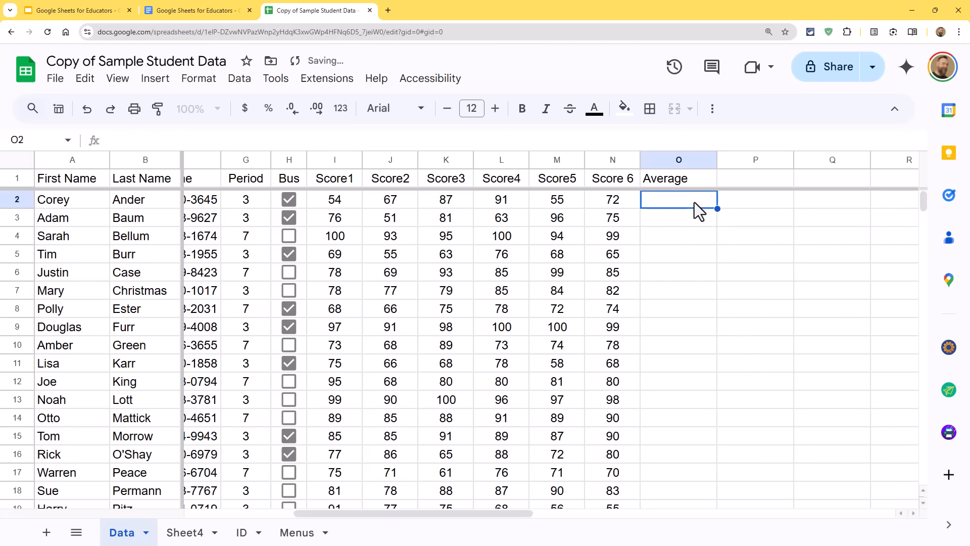
# - Enter an AVERAGE formula for the range I2:N2 in cell O2 and dismiss the suggested autofill
pyautogui.write('=aver')
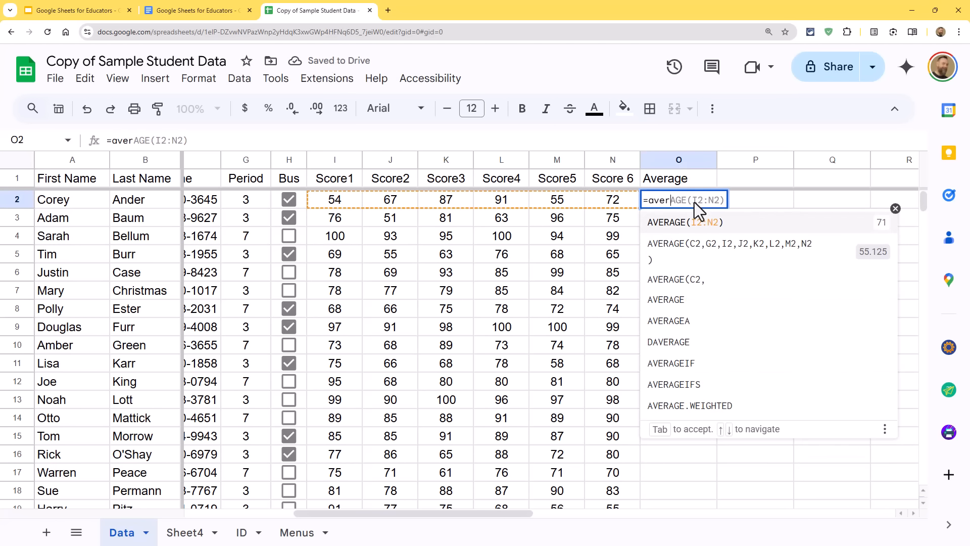
pyautogui.click(684, 299)
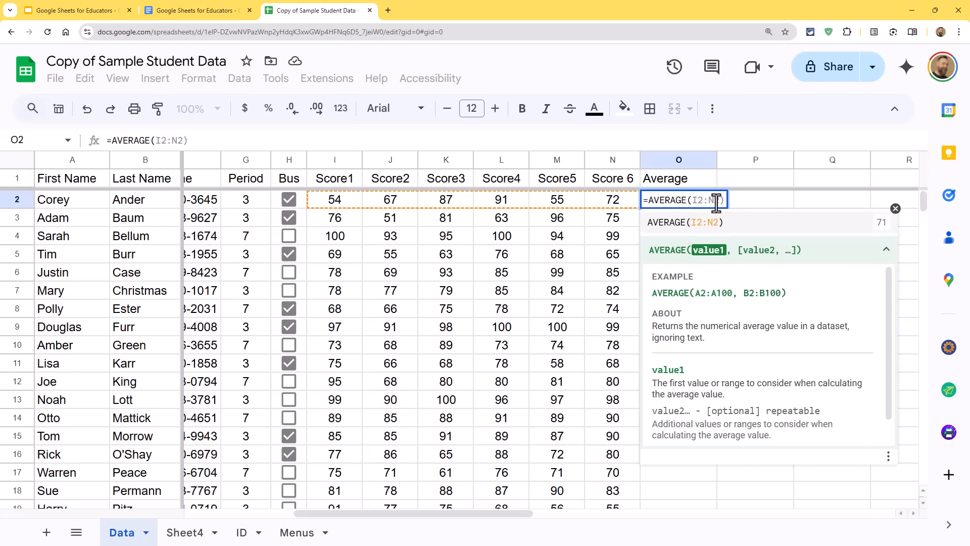
pyautogui.moveTo(323, 199); pyautogui.dragTo(606, 207)
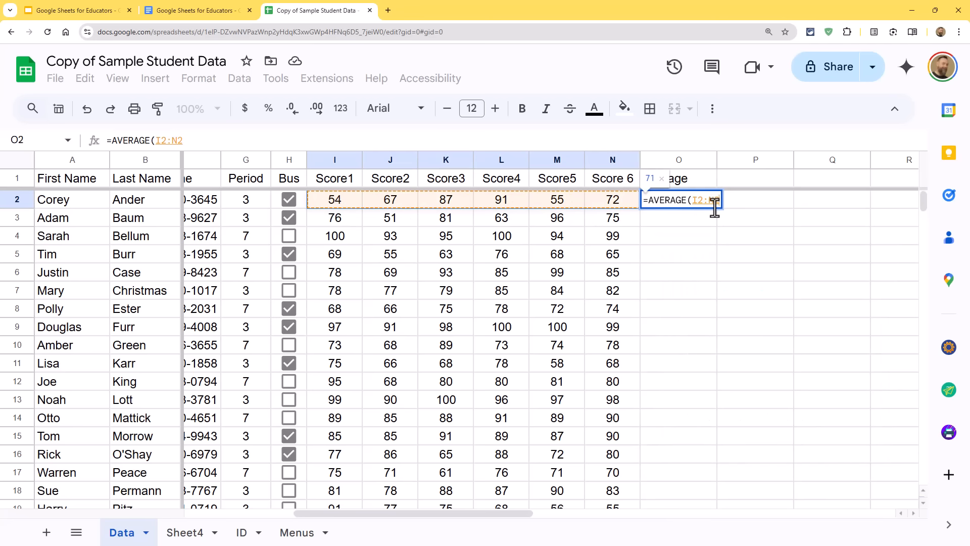
pyautogui.press('Return')
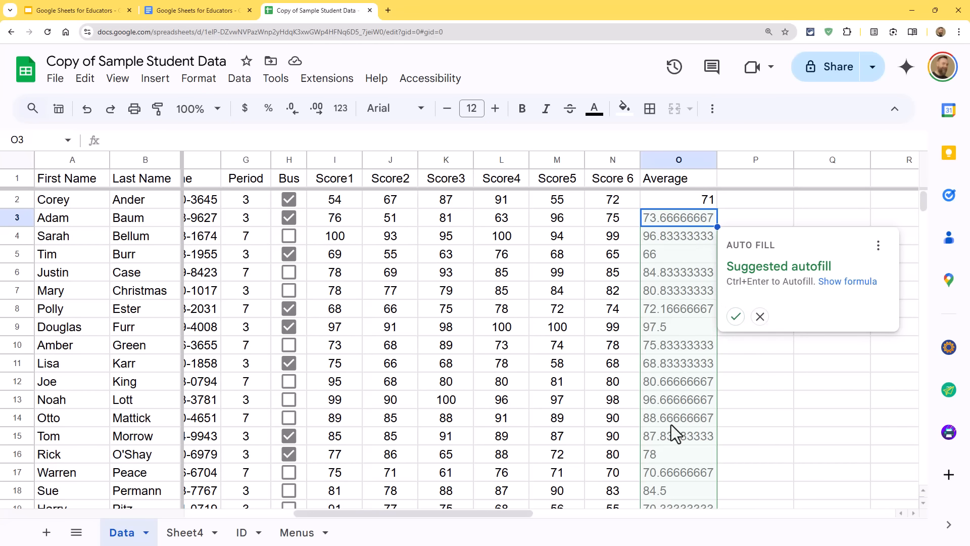
pyautogui.click(760, 321)
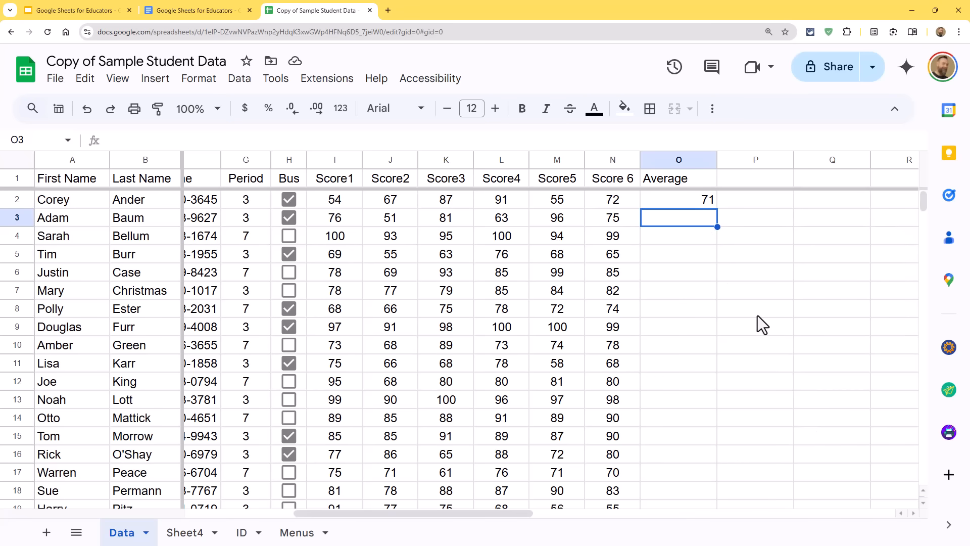
# - Review the formula in O2 and highlight part of the score block beside the empty Average cells
pyautogui.click(746, 271)
pyautogui.click(687, 199)
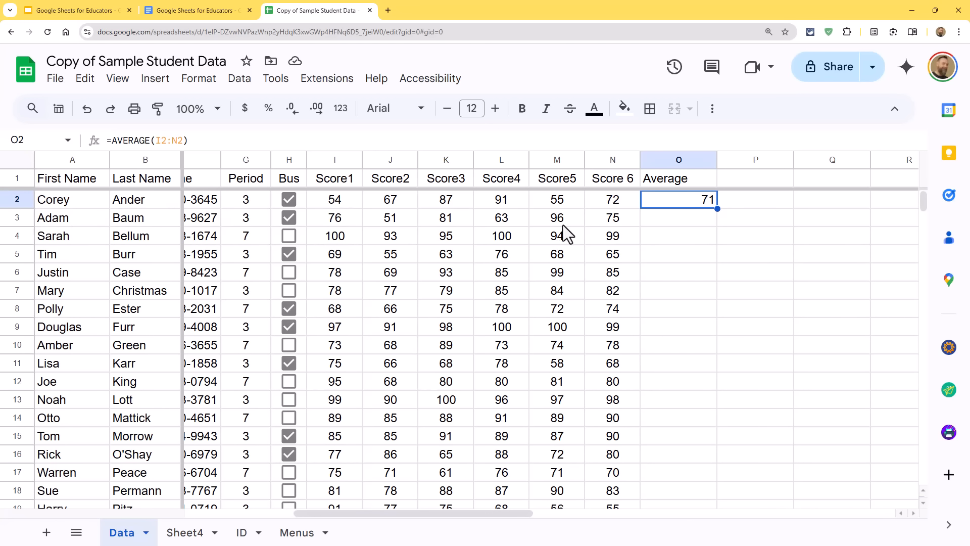
pyautogui.moveTo(502, 219); pyautogui.dragTo(612, 429)
pyautogui.click(681, 307)
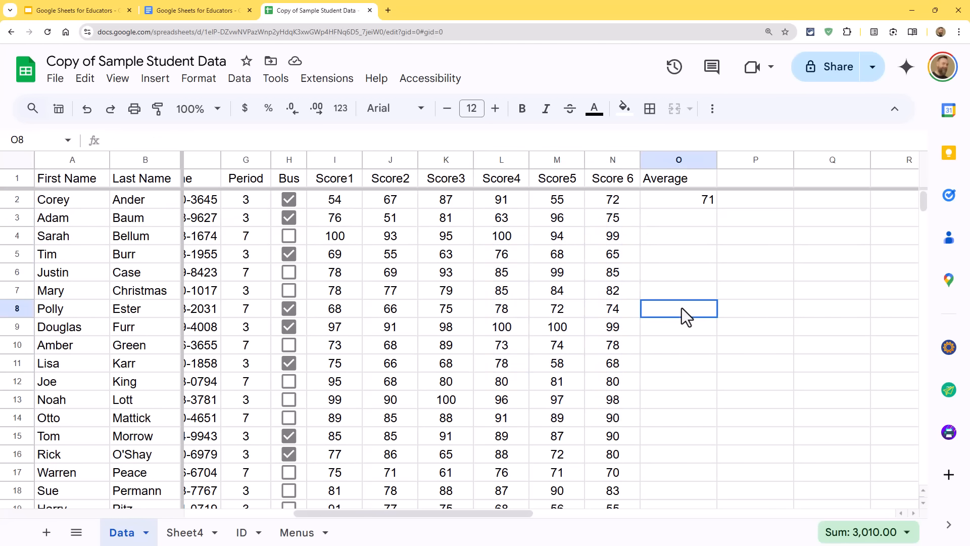
pyautogui.click(683, 220)
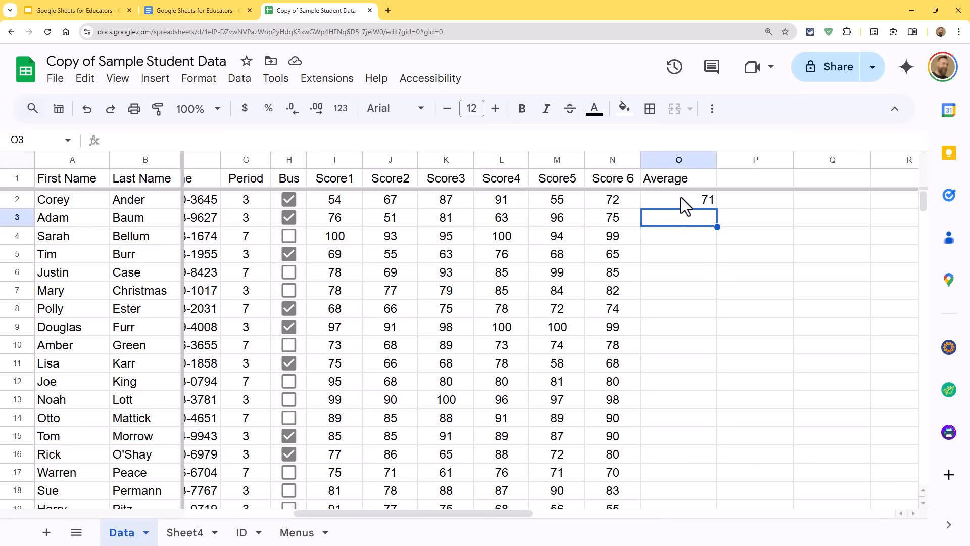
# - Copy the AVERAGE formula from cell O2 and paste it into cell O3
pyautogui.click(680, 198)
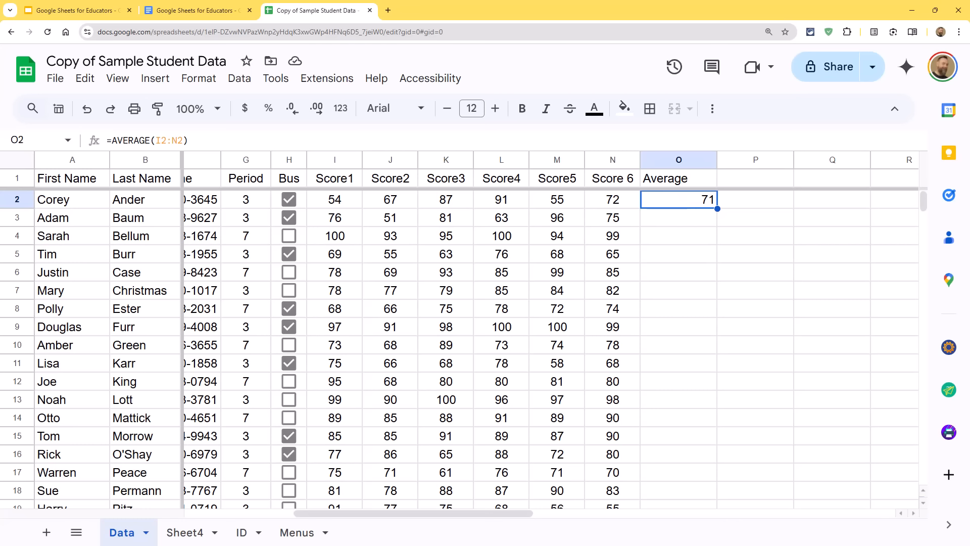
pyautogui.rightClick(679, 203)
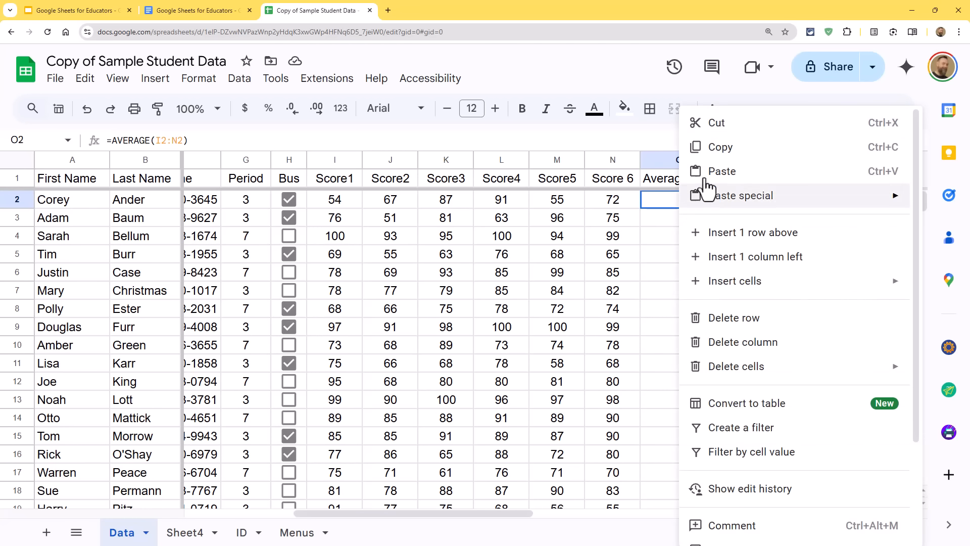
pyautogui.click(703, 146)
pyautogui.click(668, 220)
pyautogui.rightClick(667, 220)
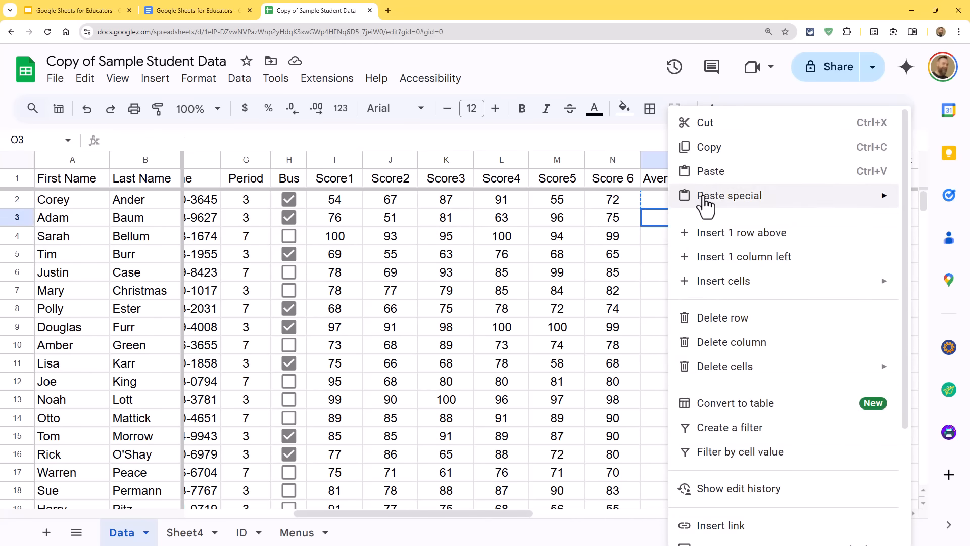
pyautogui.click(703, 169)
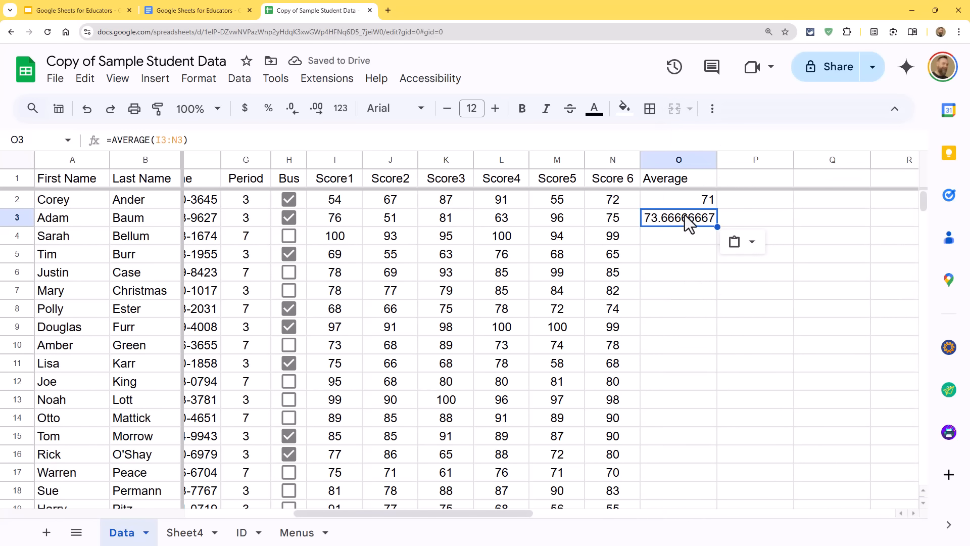
# - Compare the cell ranges used by the formulas in O2 and O3
pyautogui.click(682, 200)
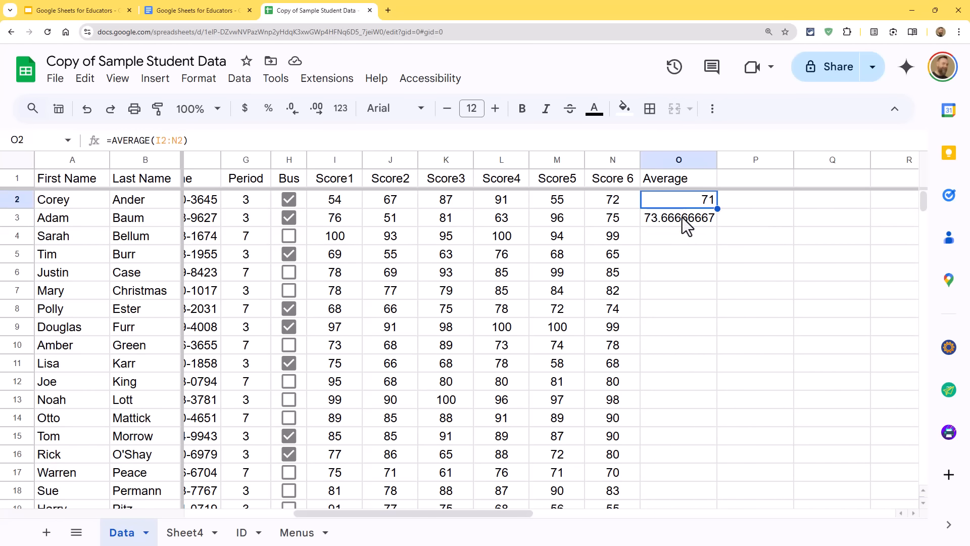
pyautogui.click(682, 222)
pyautogui.click(683, 200)
pyautogui.click(677, 220)
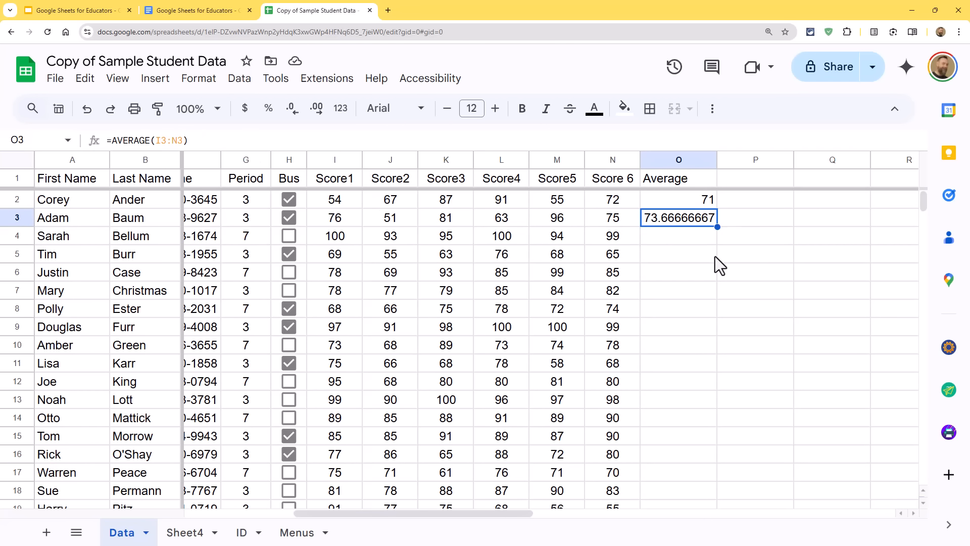
pyautogui.click(704, 233)
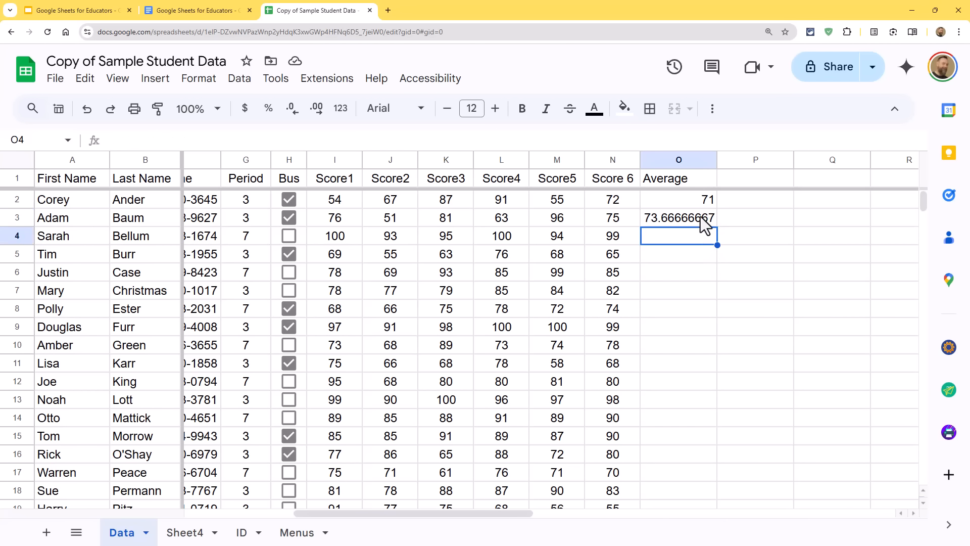
# - Fill the AVERAGE formula from O3 down to O9 and extend it through the remaining student rows
pyautogui.click(701, 218)
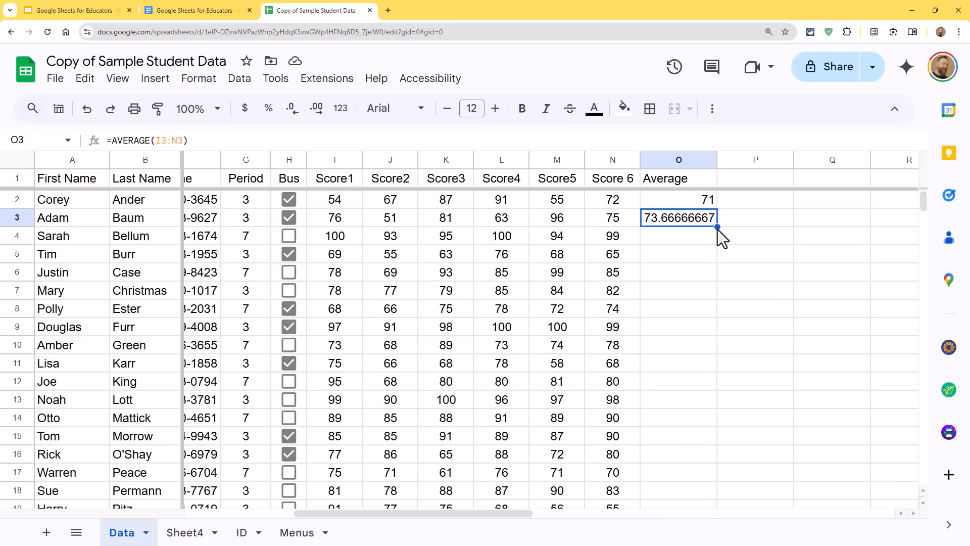
pyautogui.moveTo(717, 228); pyautogui.dragTo(717, 332)
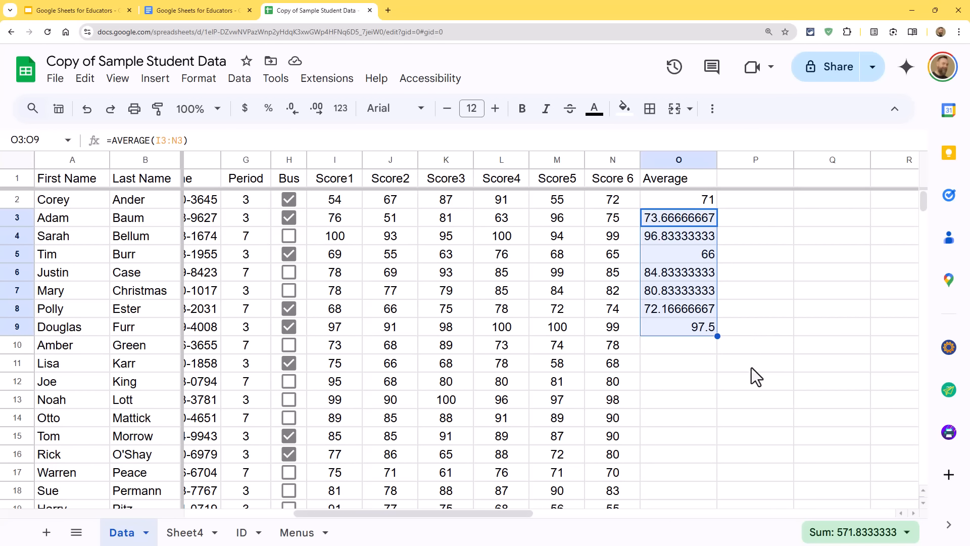
pyautogui.doubleClick(716, 335)
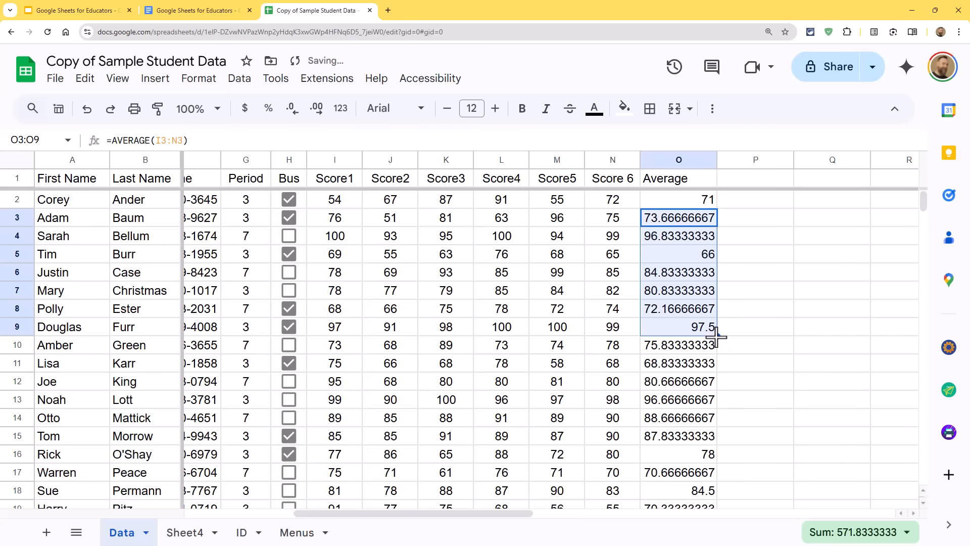
pyautogui.scroll(-6, 722, 338)
pyautogui.scroll(6, 721, 336)
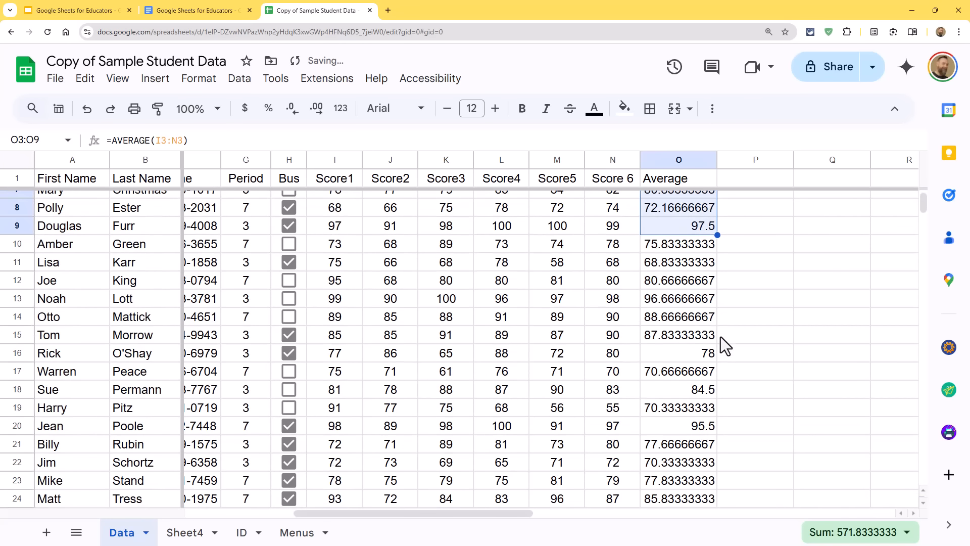
pyautogui.click(759, 308)
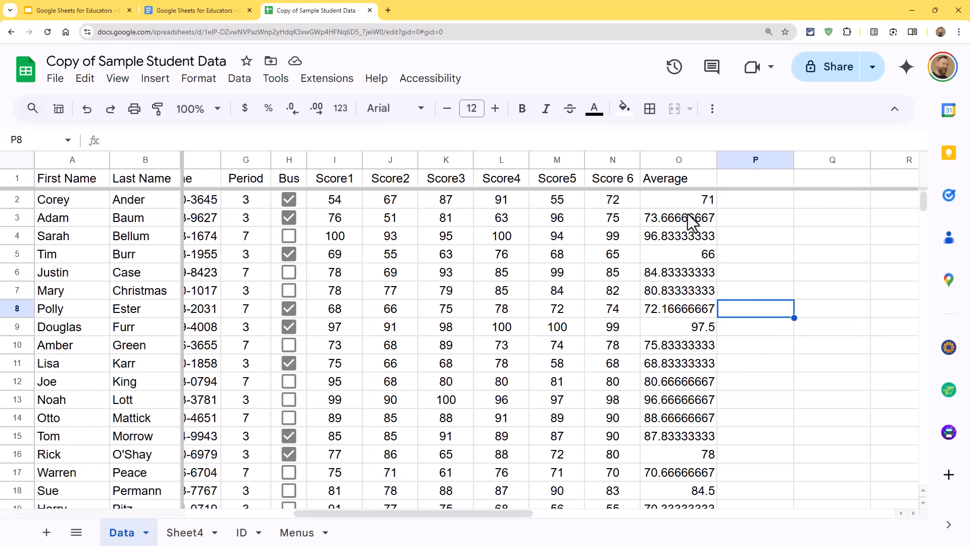
# - Center the contents of the whole Average column O horizontally
pyautogui.click(669, 158)
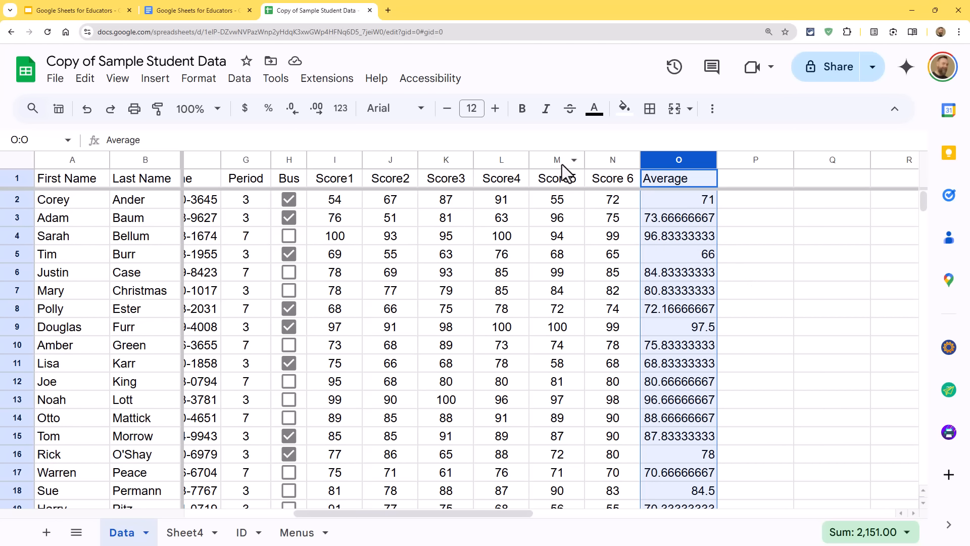
pyautogui.click(712, 108)
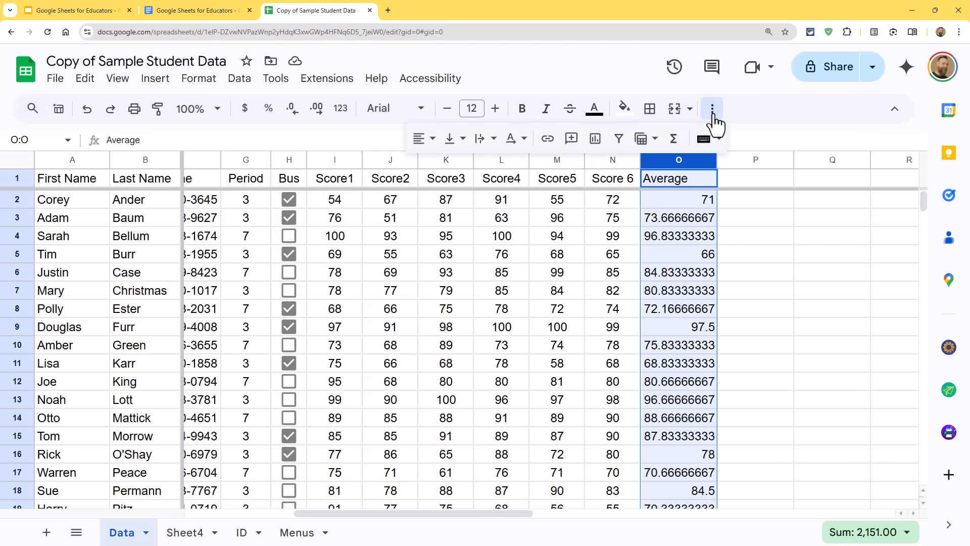
pyautogui.click(422, 140)
pyautogui.click(448, 169)
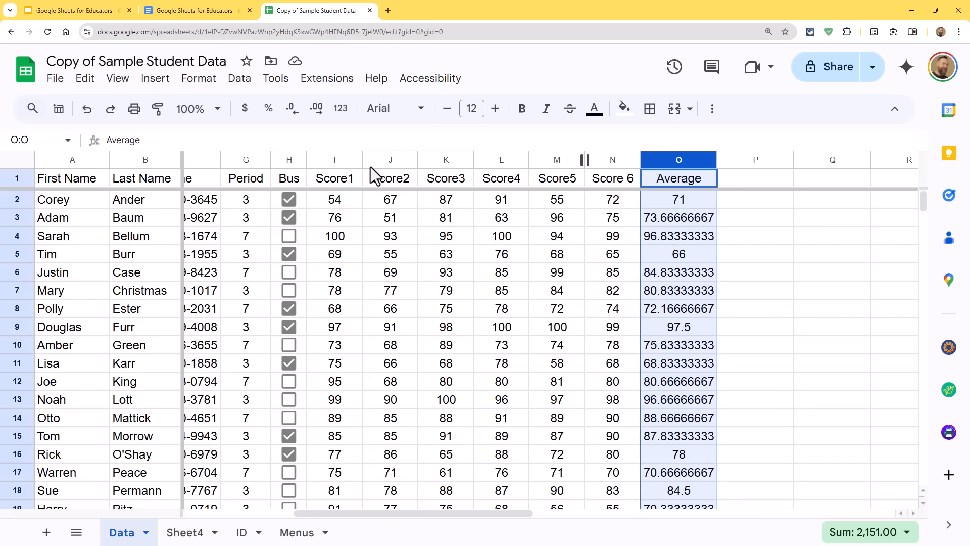
# - Format the averages in column O to show one decimal place
pyautogui.click(292, 113)
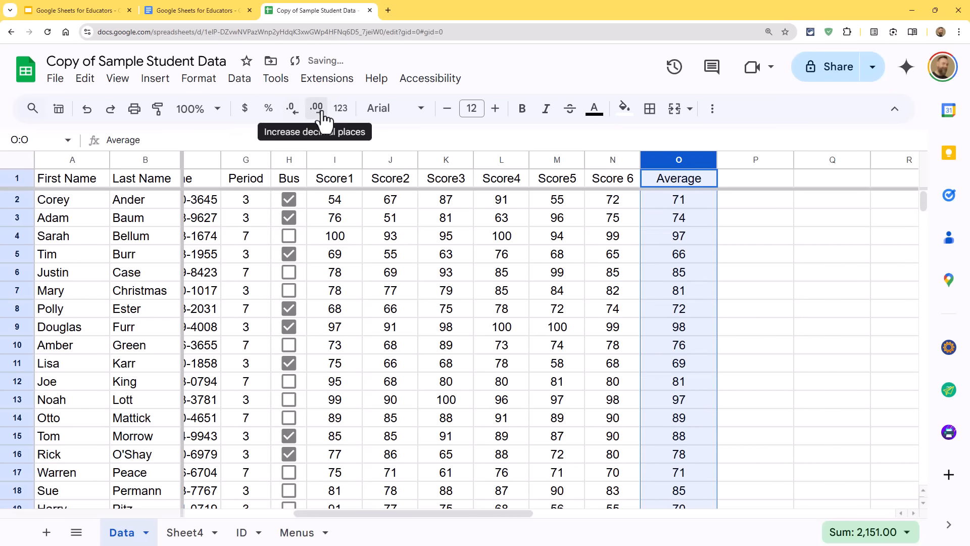
pyautogui.click(316, 108)
pyautogui.click(316, 108)
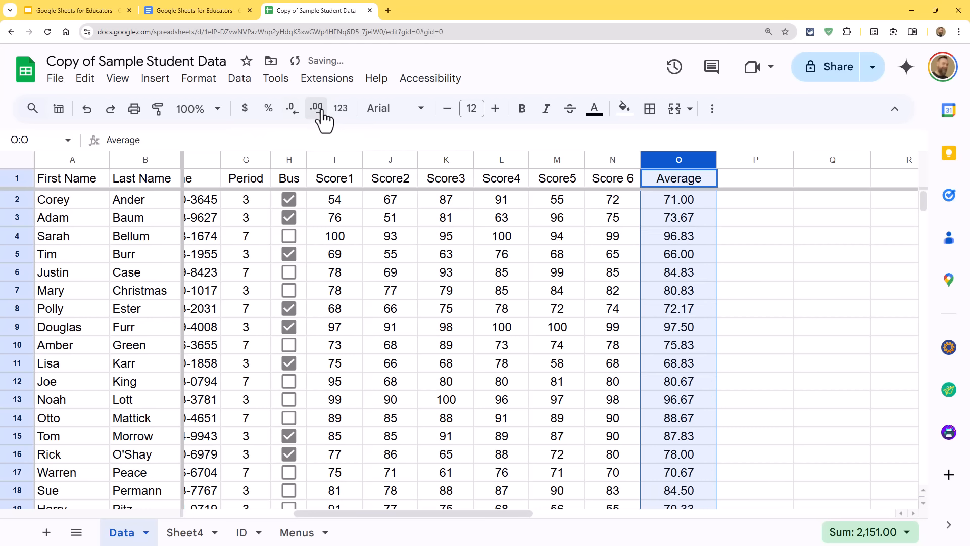
pyautogui.click(292, 112)
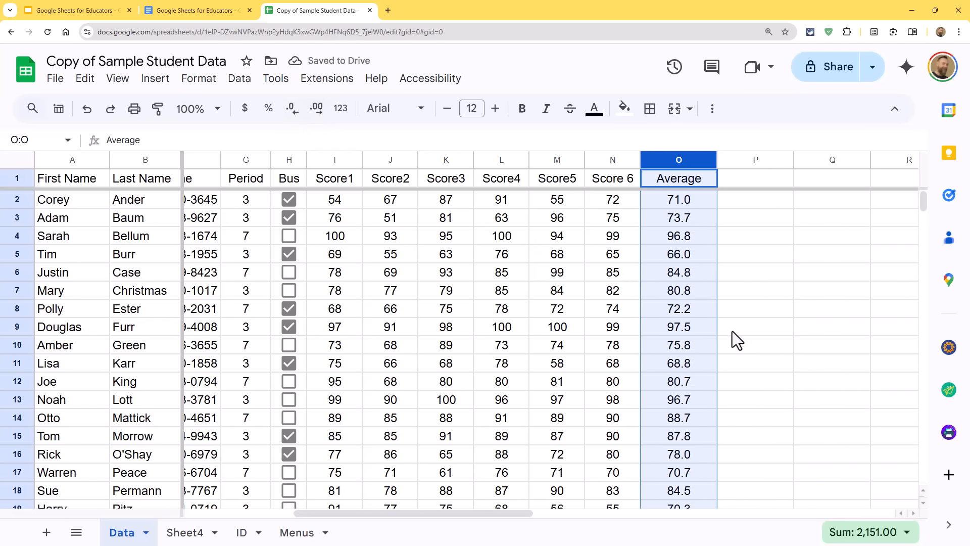
# - Highlight the calculated averages and the Score1 to Score 6 values they draw on for review
pyautogui.click(708, 334)
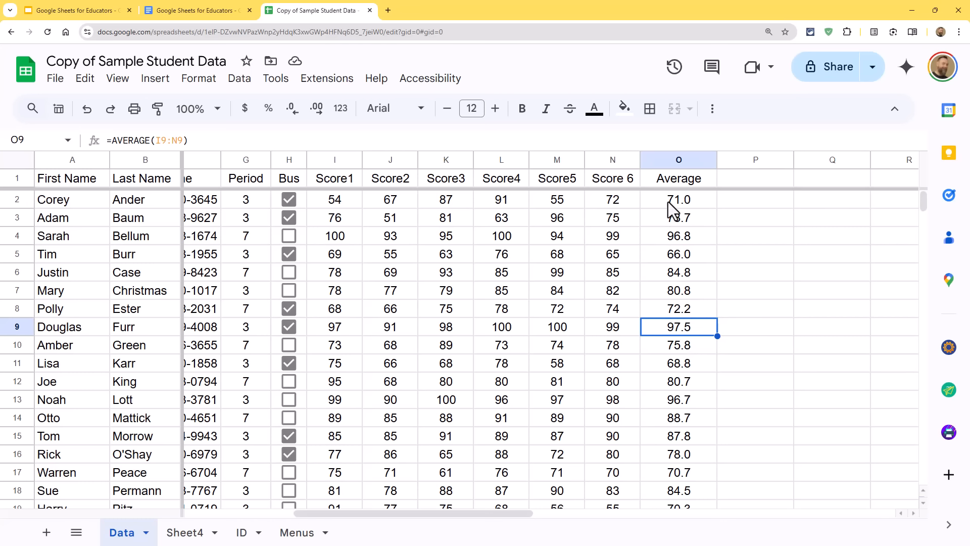
pyautogui.moveTo(672, 208); pyautogui.dragTo(682, 364)
pyautogui.click(543, 295)
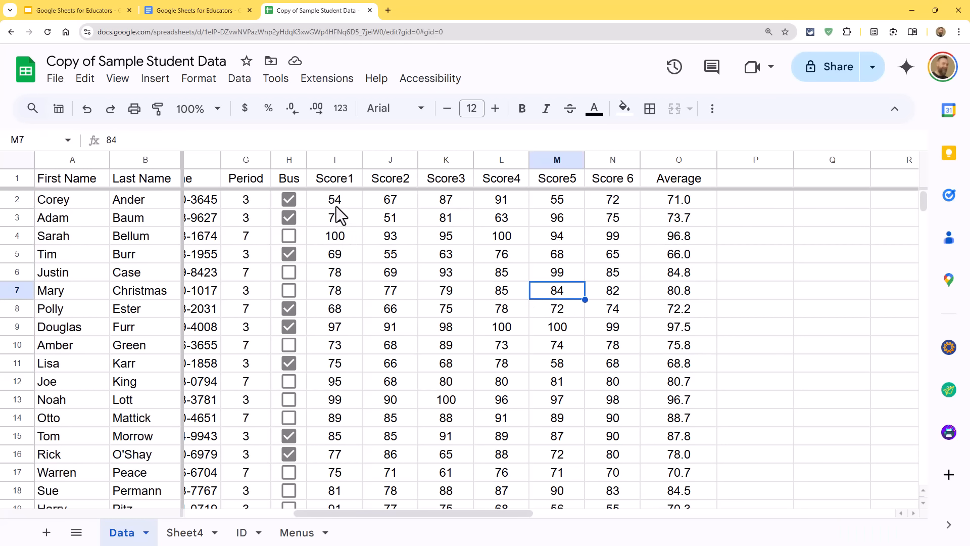
pyautogui.moveTo(335, 206); pyautogui.dragTo(611, 461)
pyautogui.click(671, 308)
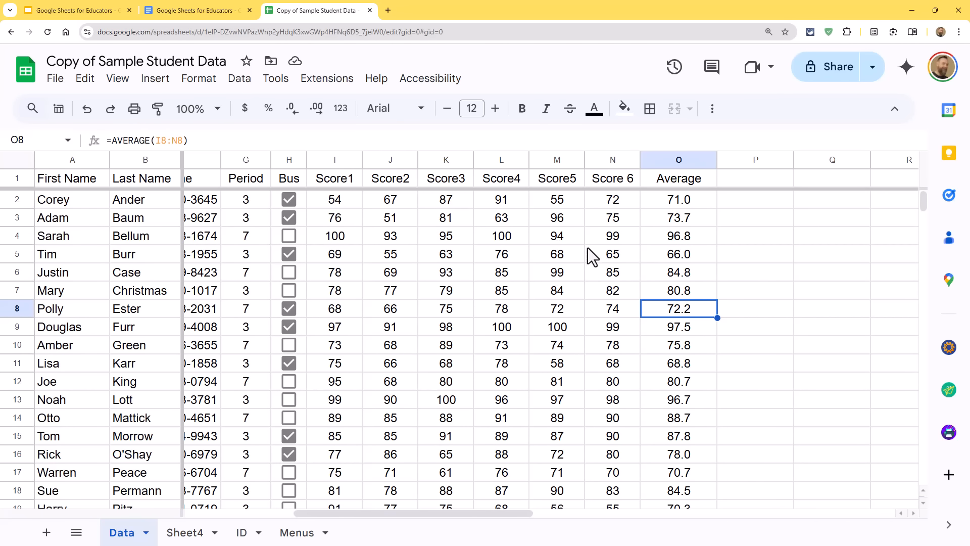
# - Set the Score5 value in cell M2 to 82 and check the recalculated average in O2
pyautogui.click(560, 200)
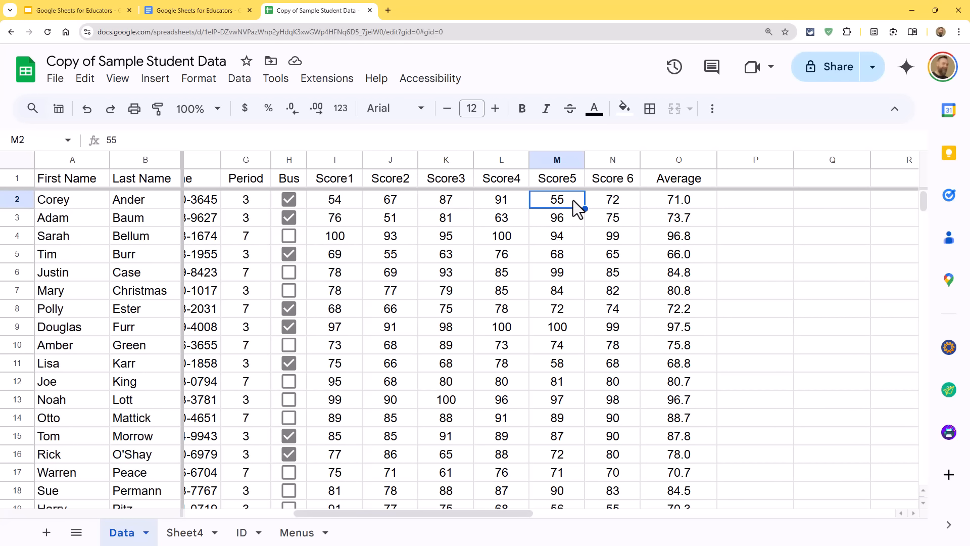
pyautogui.write('82')
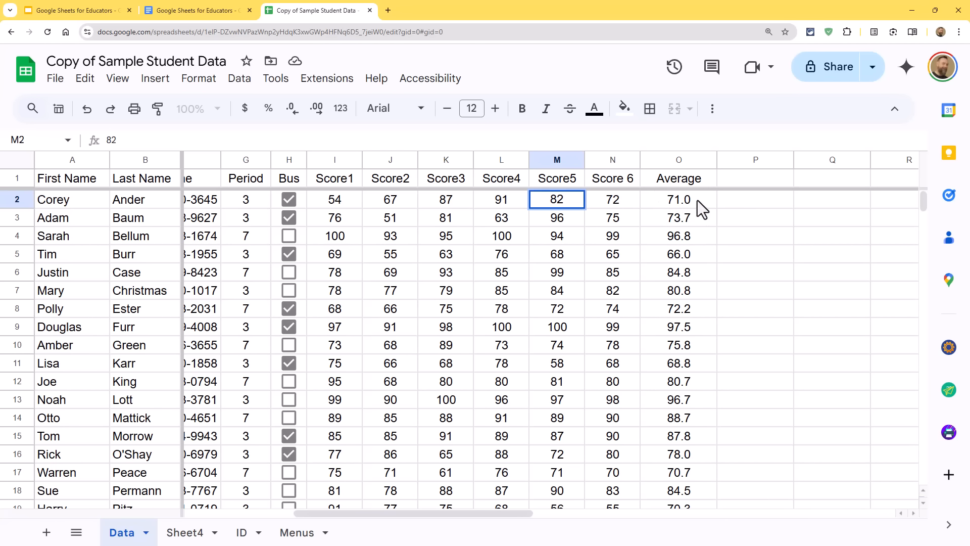
pyautogui.press('Return')
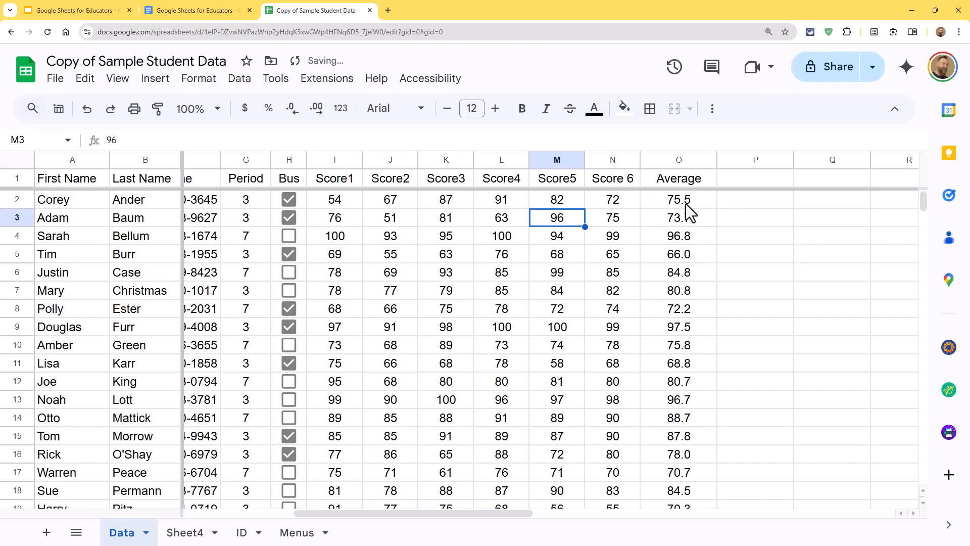
pyautogui.click(686, 204)
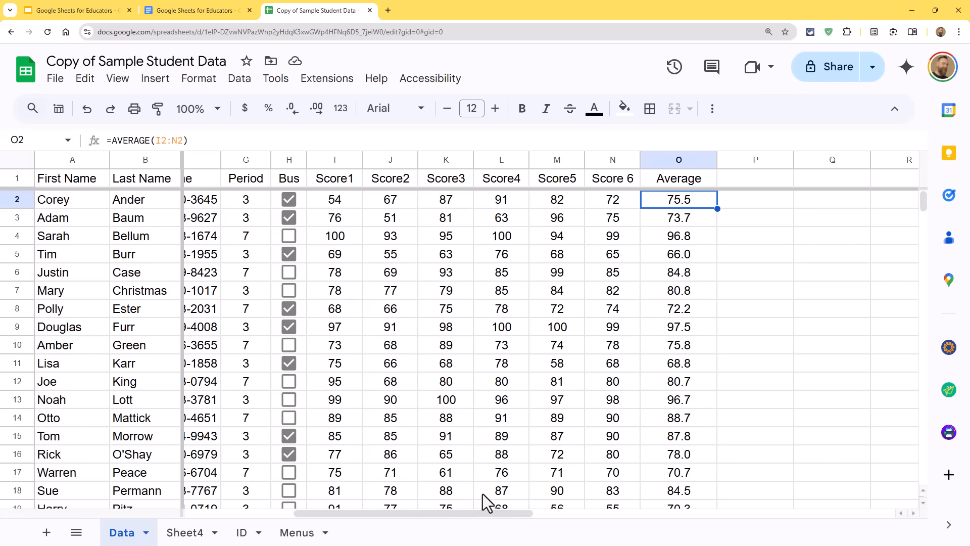
pyautogui.click(736, 200)
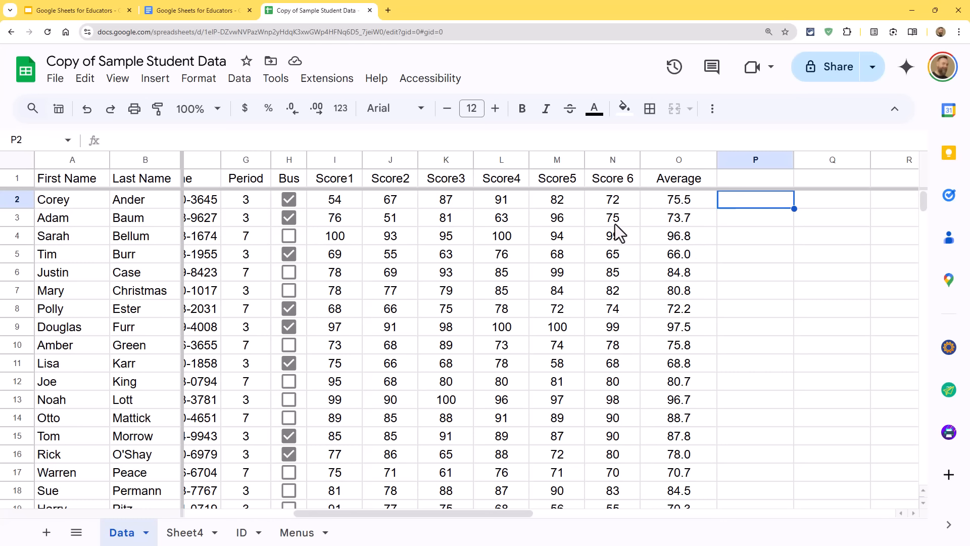
pyautogui.click(621, 204)
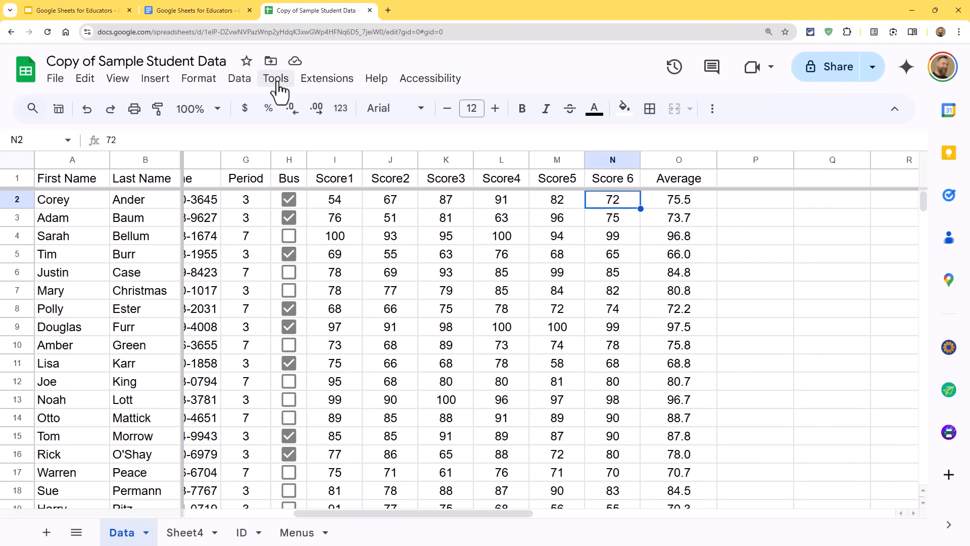
# - Open the Google Sheets function list from the spreadsheet's help resources and filter it by the keyword "max"
pyautogui.click(374, 82)
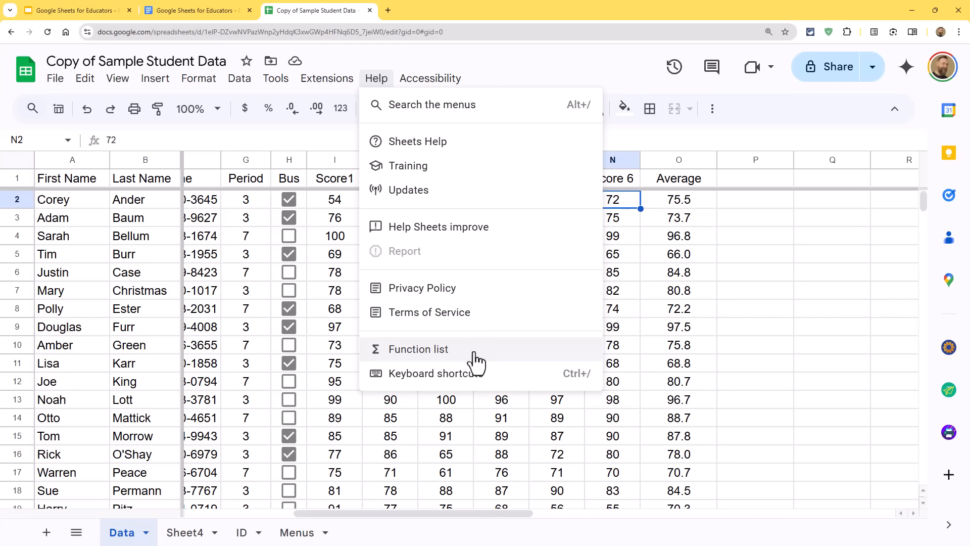
pyautogui.click(433, 351)
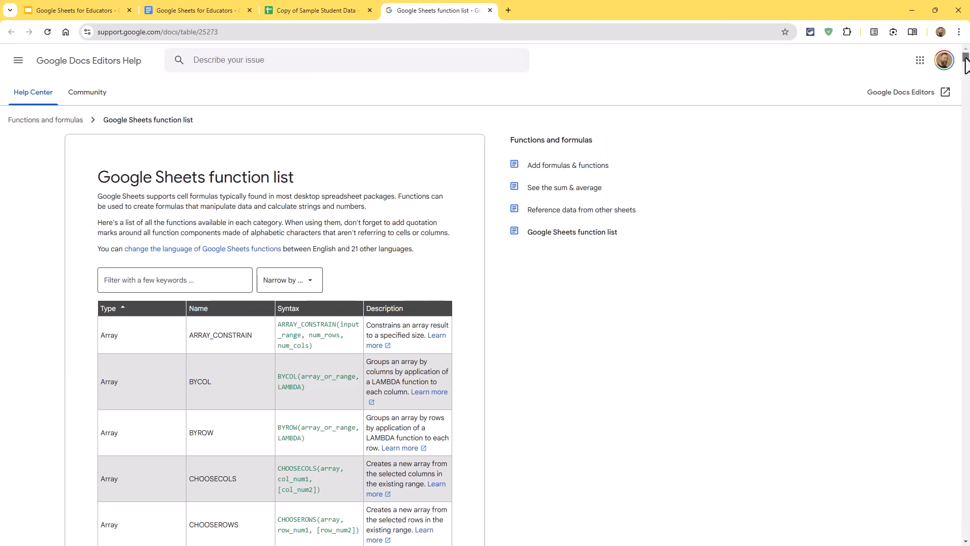
pyautogui.moveTo(965, 63); pyautogui.dragTo(915, 45)
pyautogui.click(159, 282)
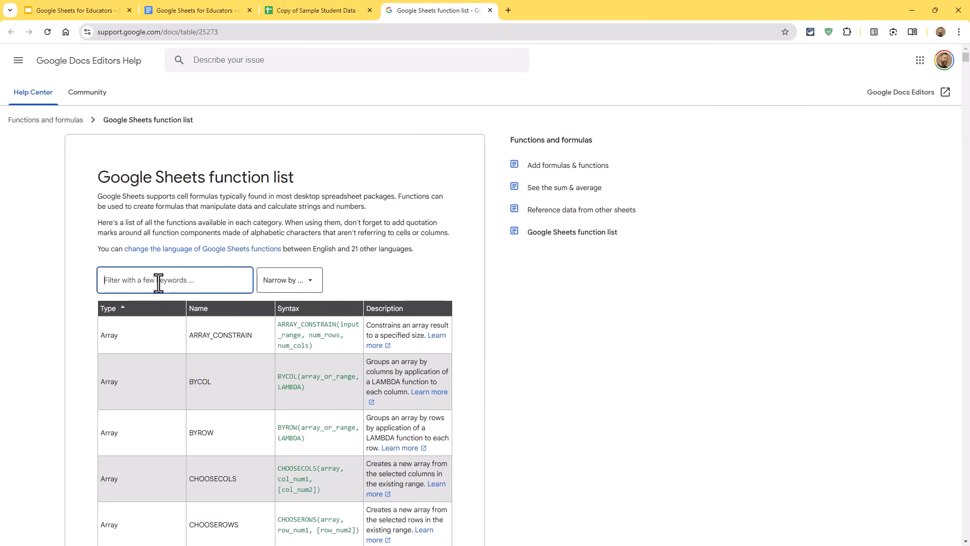
pyautogui.write('max')
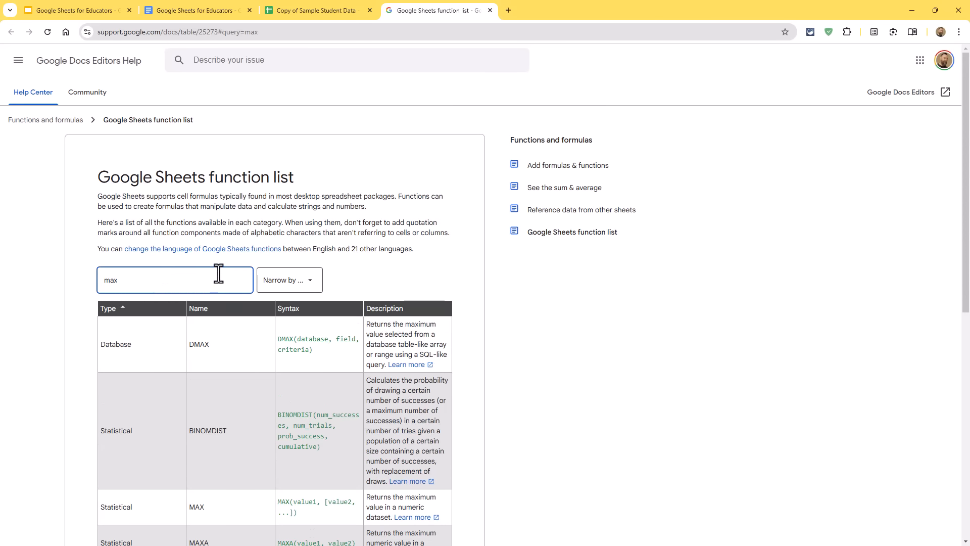
# - Open the MAX function's help article, review its syntax and examples, and return to the student data spreadsheet
pyautogui.scroll(-3, 219, 273)
pyautogui.scroll(-1, 205, 239)
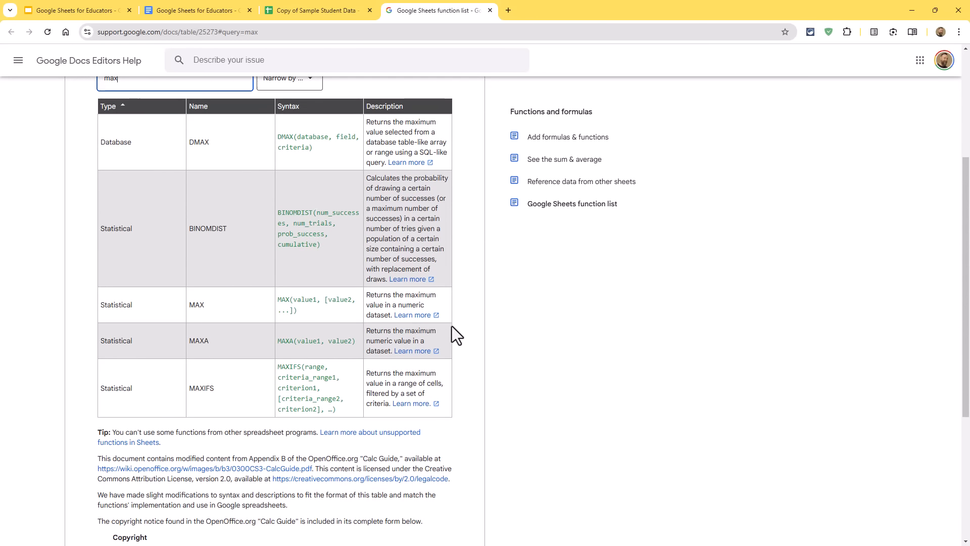
pyautogui.click(415, 316)
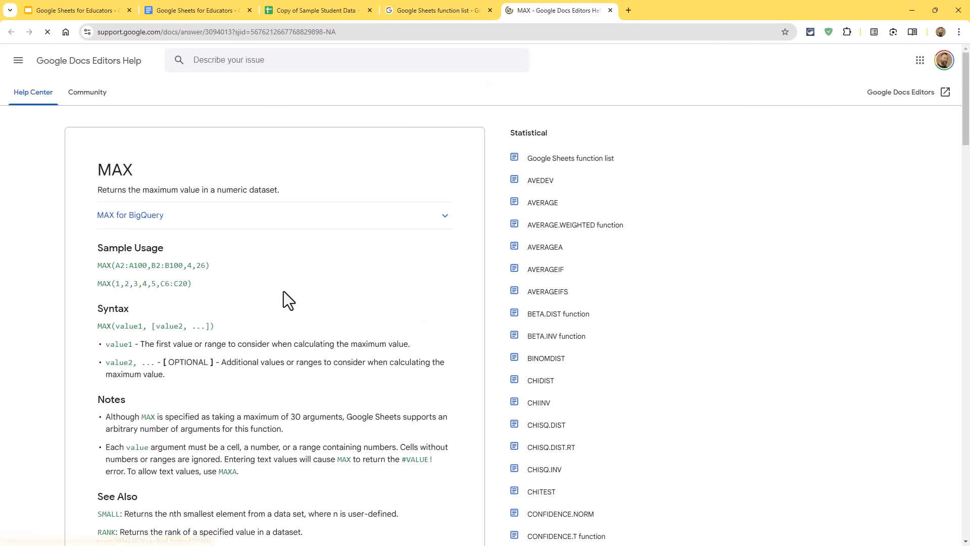
pyautogui.scroll(-12, 323, 316)
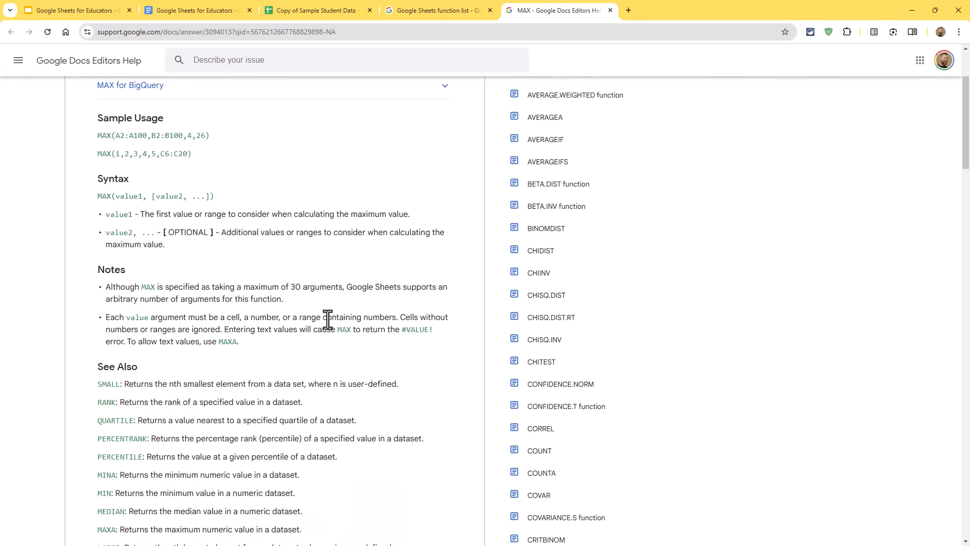
pyautogui.scroll(5, 329, 320)
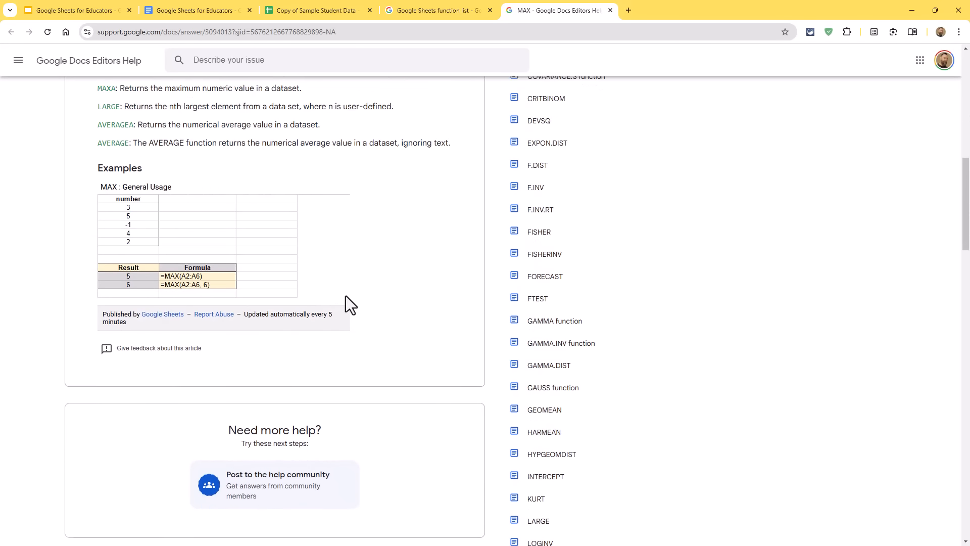
pyautogui.click(610, 10)
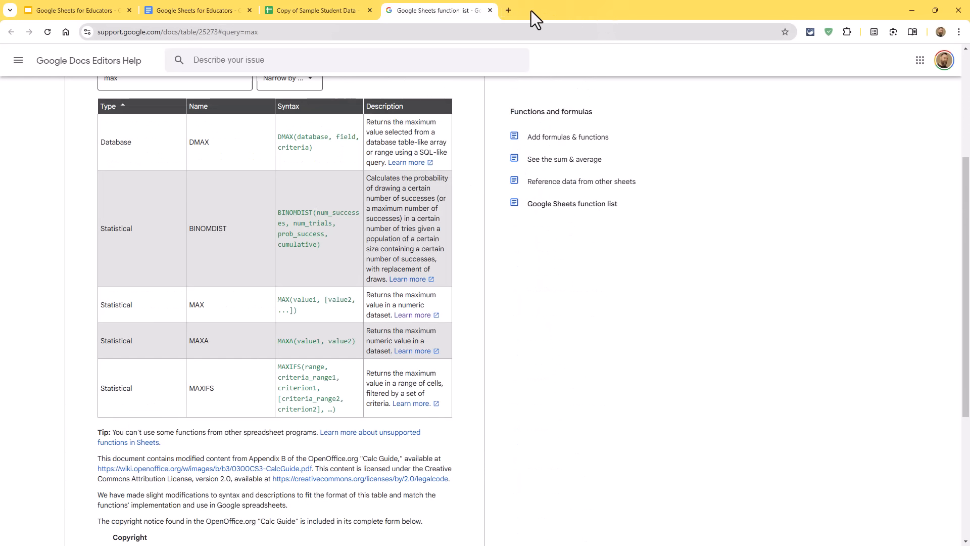
pyautogui.click(489, 10)
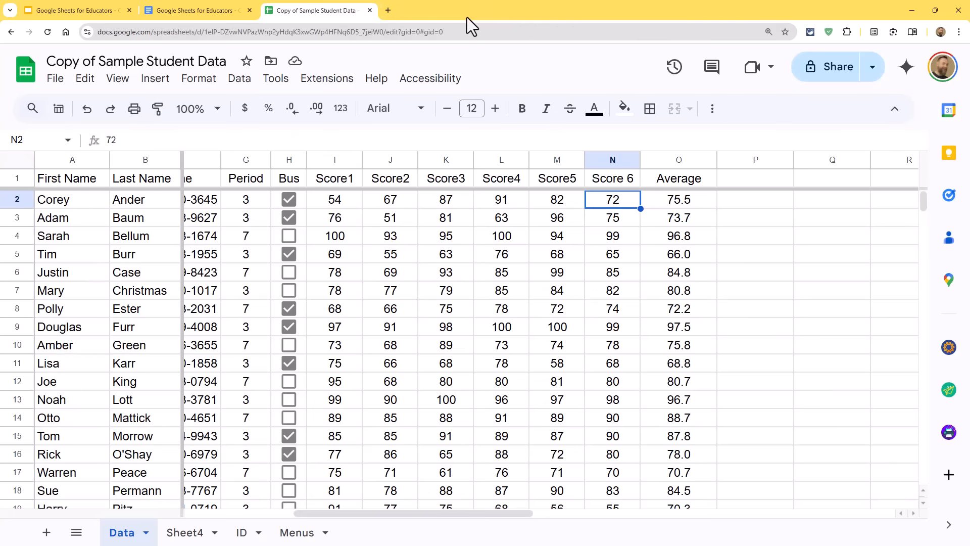
# - Switch to the Google Sheets for Educators document and highlight the Ben Collins entry under General Resources
pyautogui.click(186, 6)
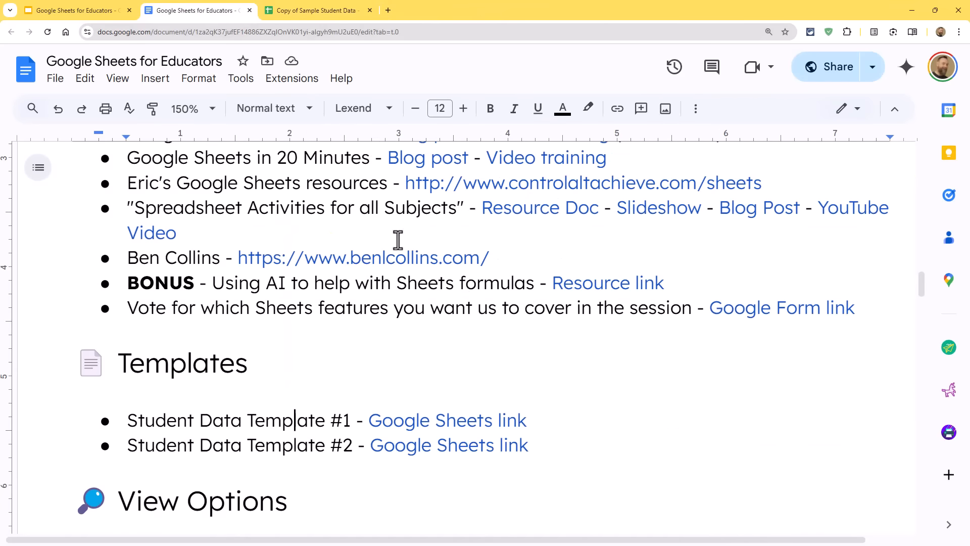
pyautogui.scroll(7, 377, 306)
pyautogui.scroll(-3, 372, 281)
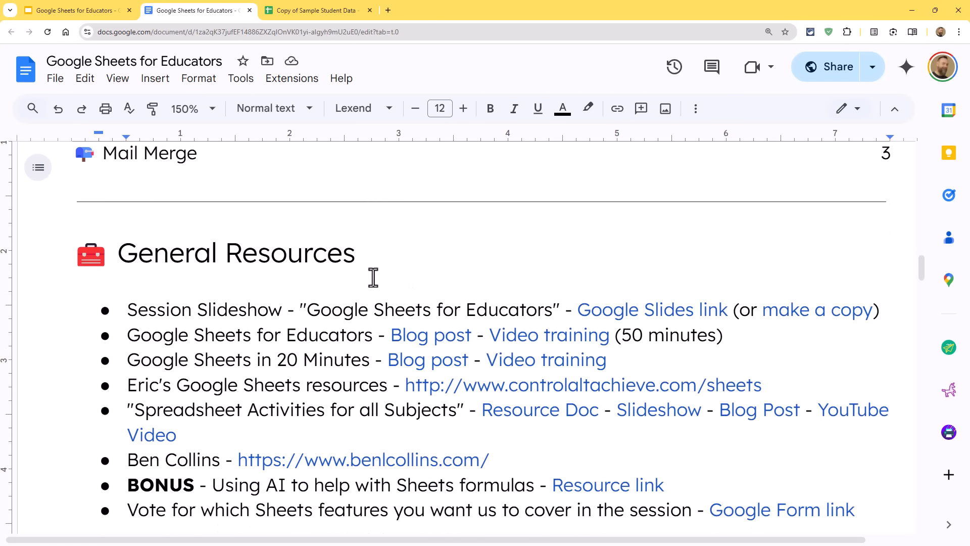
pyautogui.scroll(-1, 373, 274)
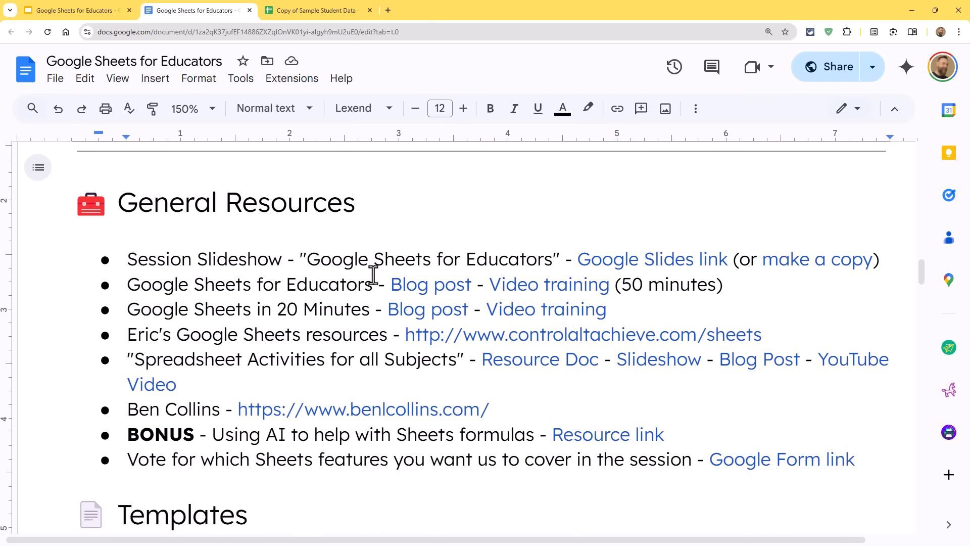
pyautogui.scroll(-1, 372, 274)
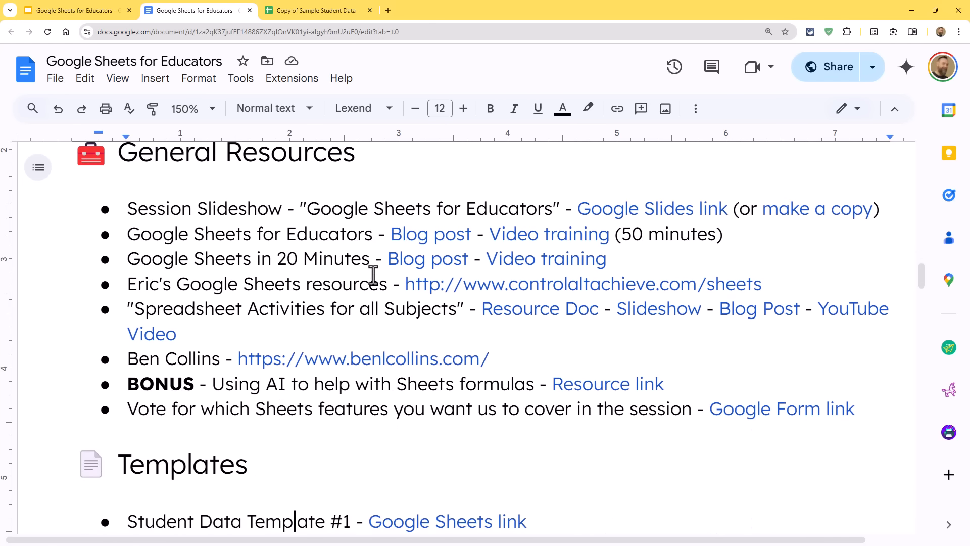
pyautogui.doubleClick(134, 361)
pyautogui.moveTo(176, 361); pyautogui.dragTo(214, 359)
pyautogui.click(226, 339)
pyautogui.moveTo(126, 359); pyautogui.dragTo(220, 361)
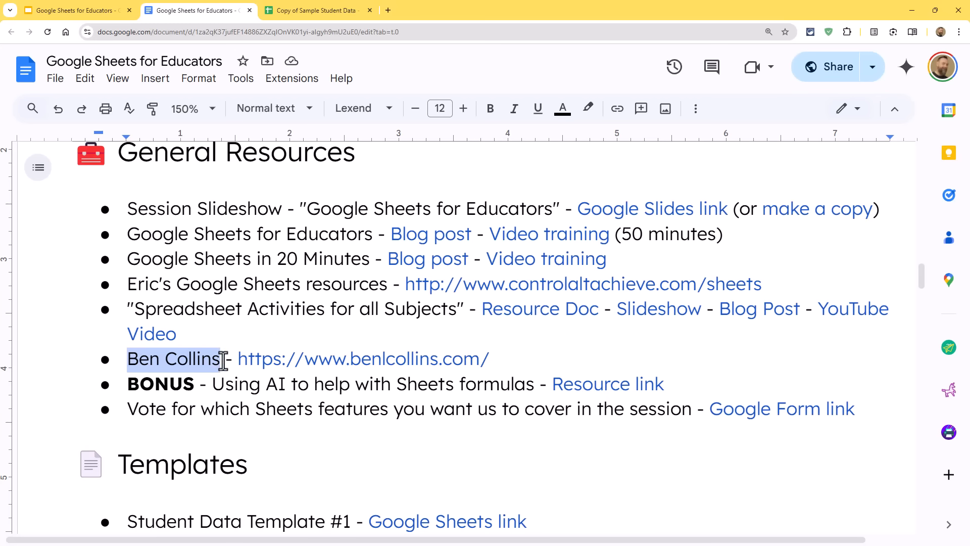
pyautogui.click(231, 360)
# - Open the benlcollins.com website from its link under General Resources
pyautogui.click(417, 361)
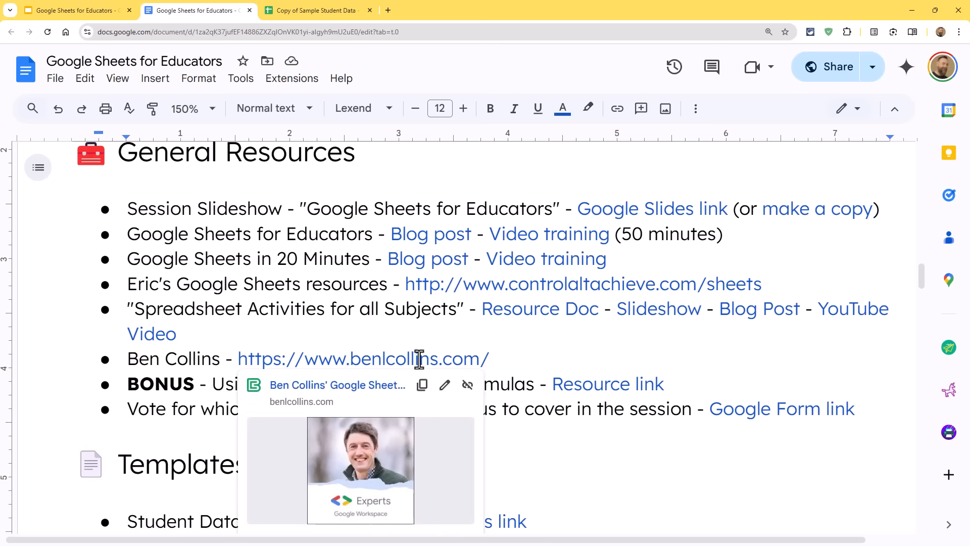
pyautogui.click(197, 362)
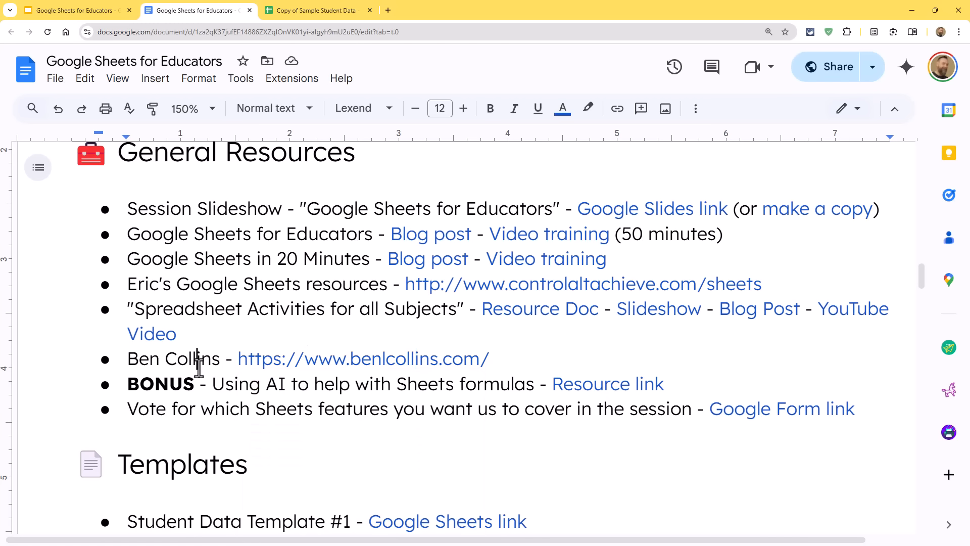
pyautogui.click(372, 360)
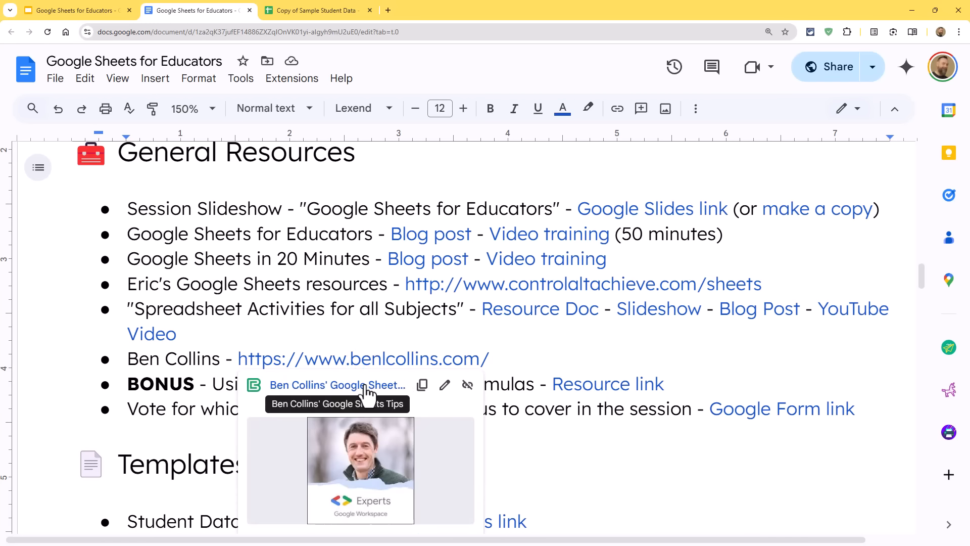
pyautogui.click(365, 385)
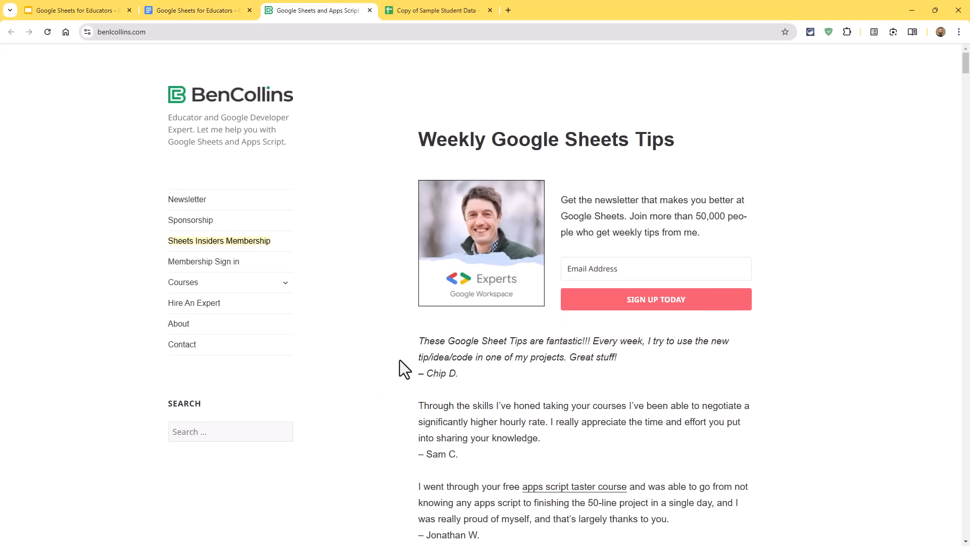
# - Browse the Google Sheets articles, formula guides, search field and course options on benlcollins.com, and close the site
pyautogui.scroll(-15, 574, 405)
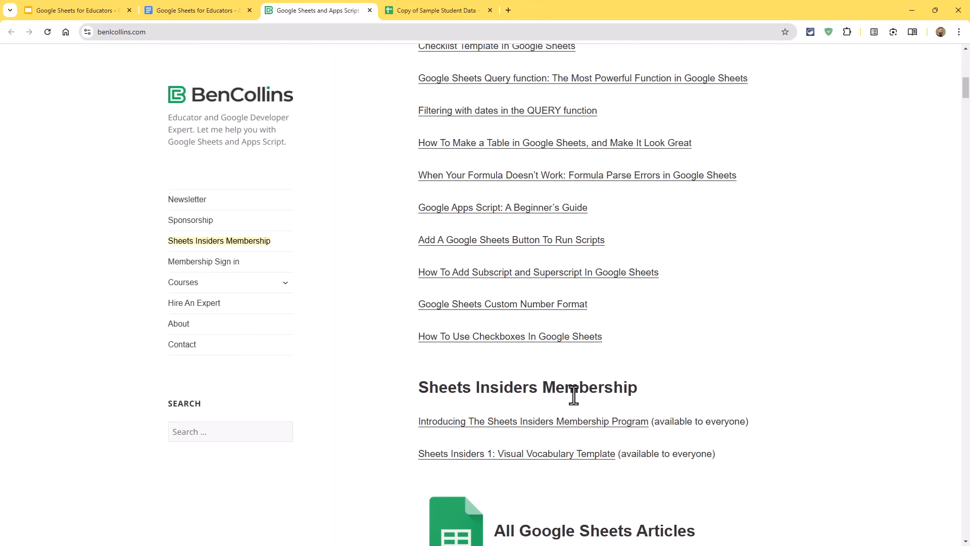
pyautogui.scroll(-17, 575, 390)
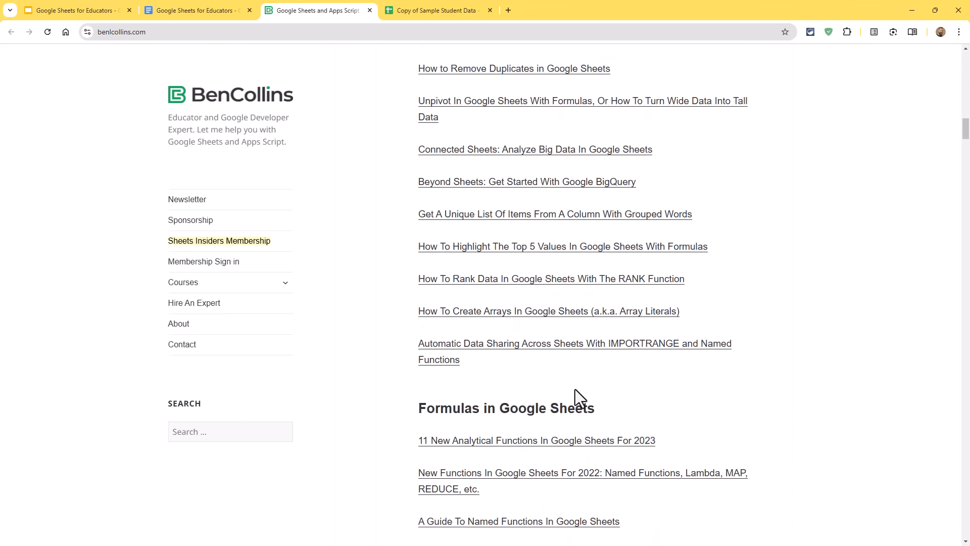
pyautogui.scroll(-4, 575, 389)
pyautogui.scroll(4, 576, 387)
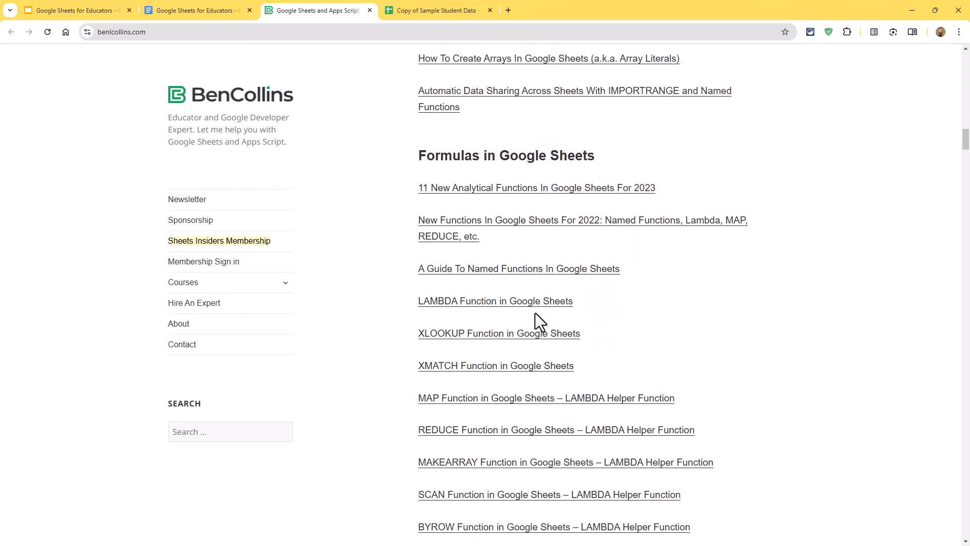
pyautogui.scroll(-13, 505, 414)
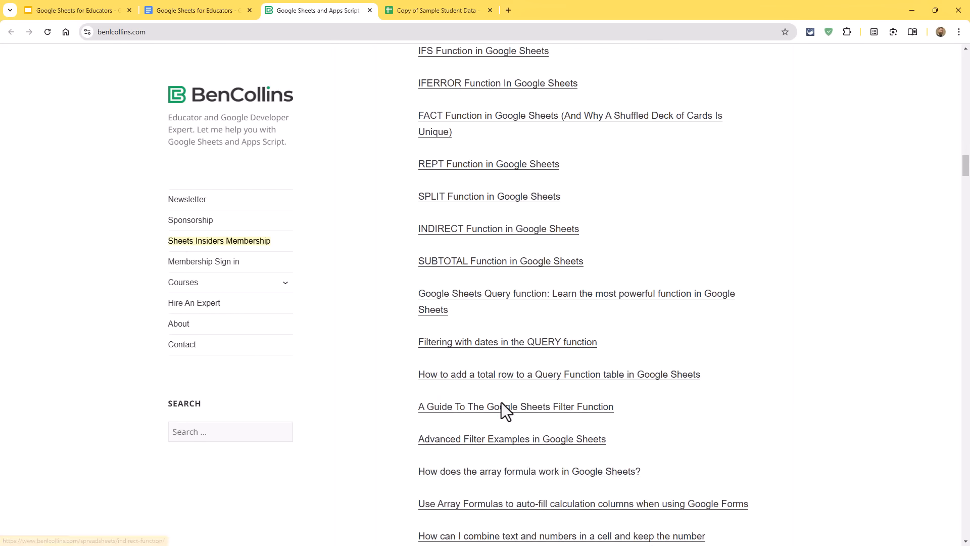
pyautogui.scroll(-9, 501, 401)
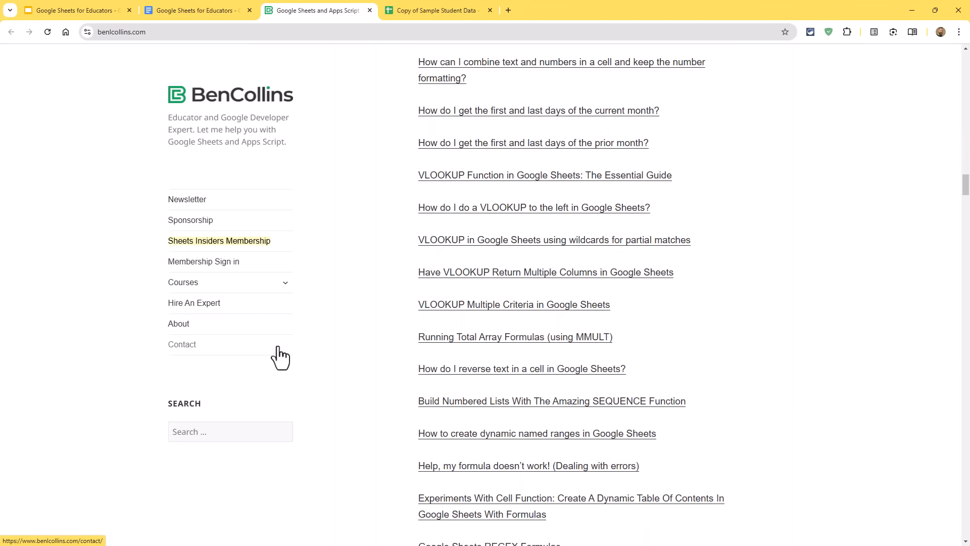
pyautogui.click(237, 433)
pyautogui.click(357, 383)
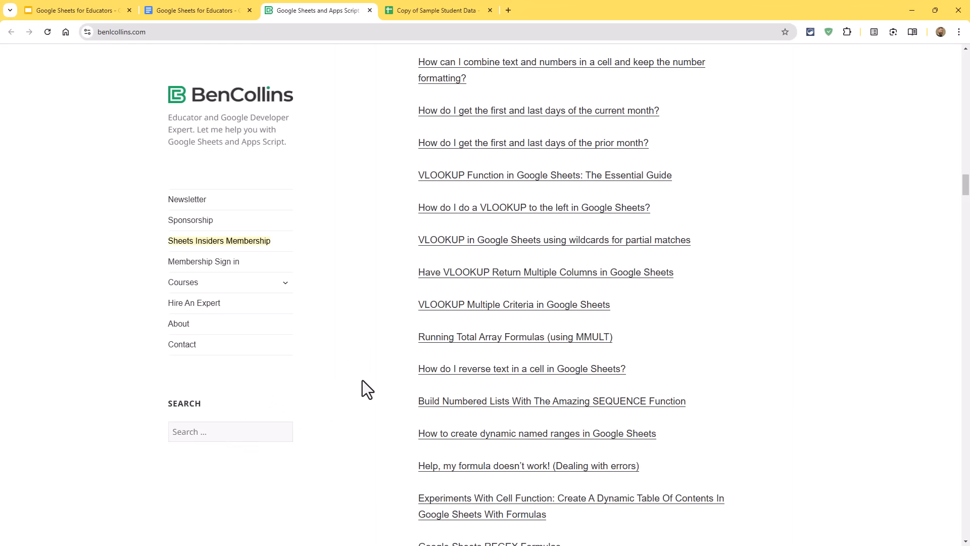
pyautogui.click(284, 284)
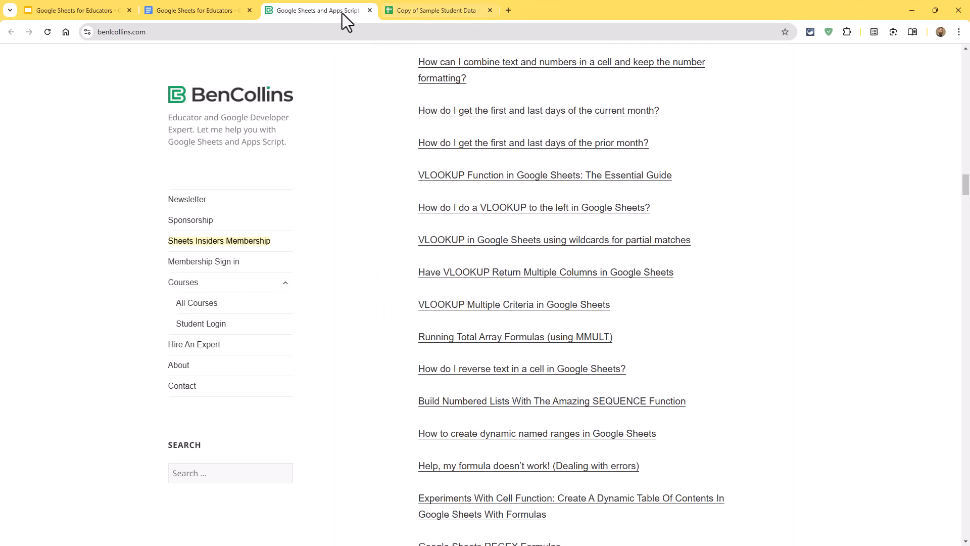
pyautogui.click(369, 10)
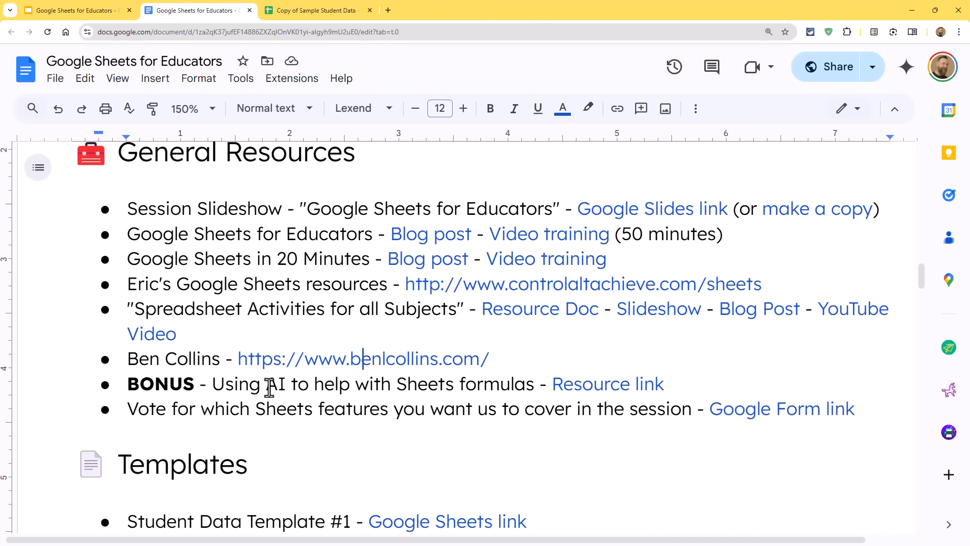
# - Highlight the BONUS entry on using AI with Sheets formulas and select empty cell P2 in Copy of Sample Student Data
pyautogui.moveTo(207, 384); pyautogui.dragTo(382, 390)
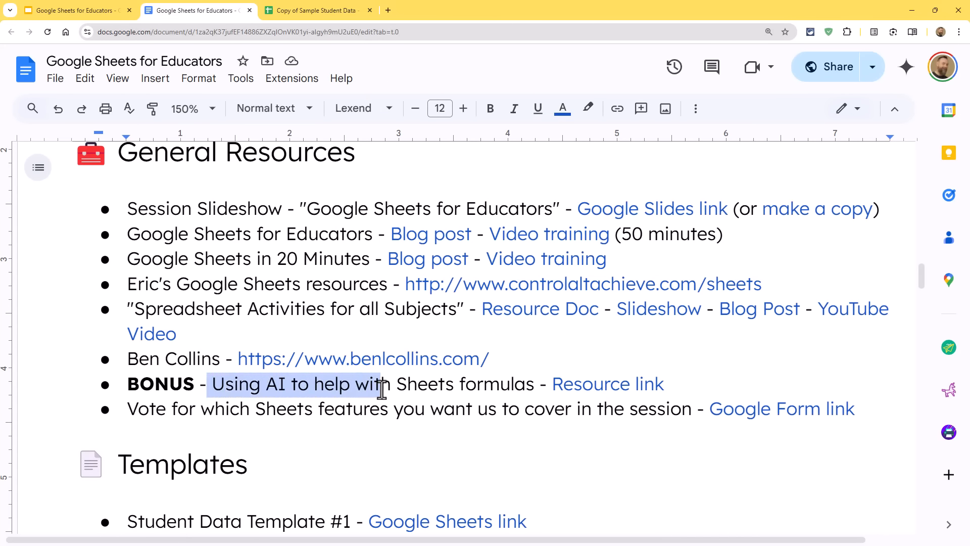
pyautogui.click(390, 386)
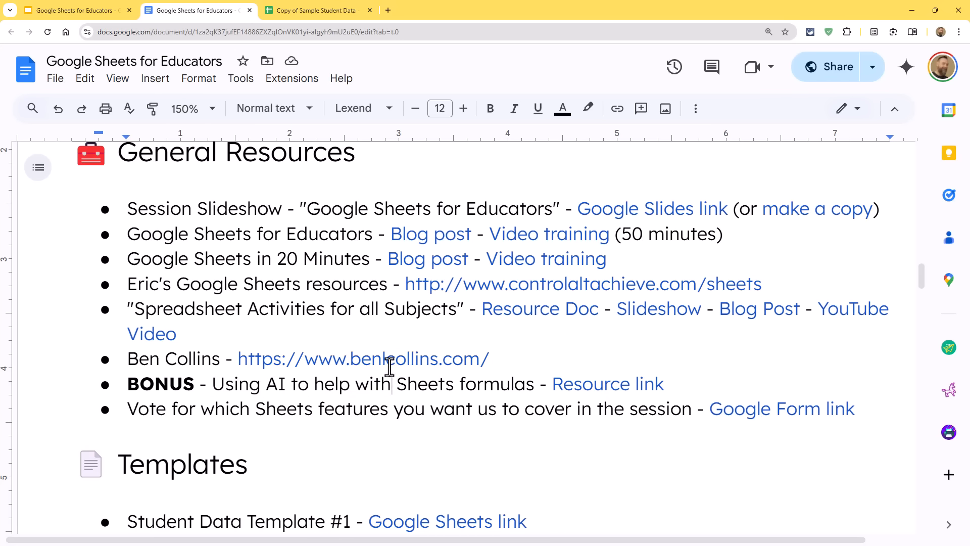
pyautogui.click(317, 13)
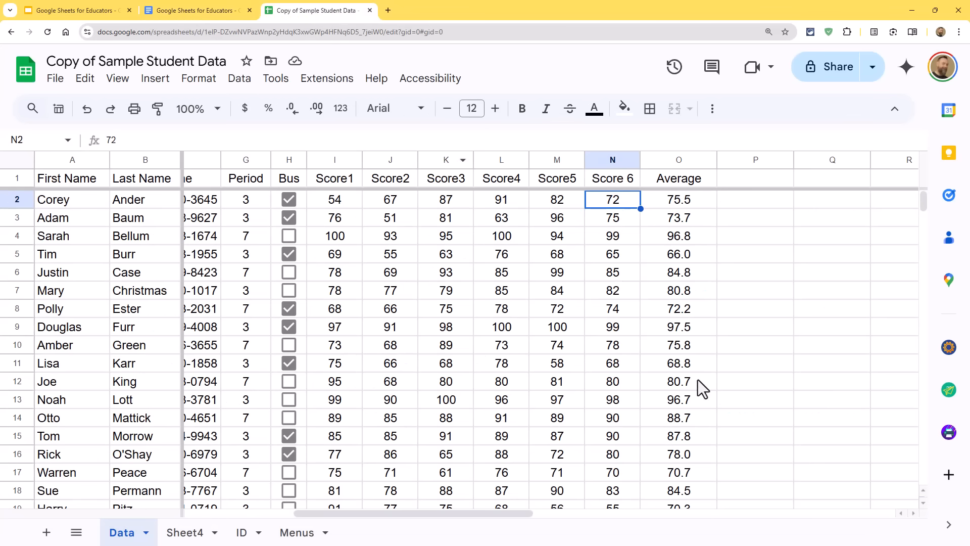
pyautogui.click(758, 202)
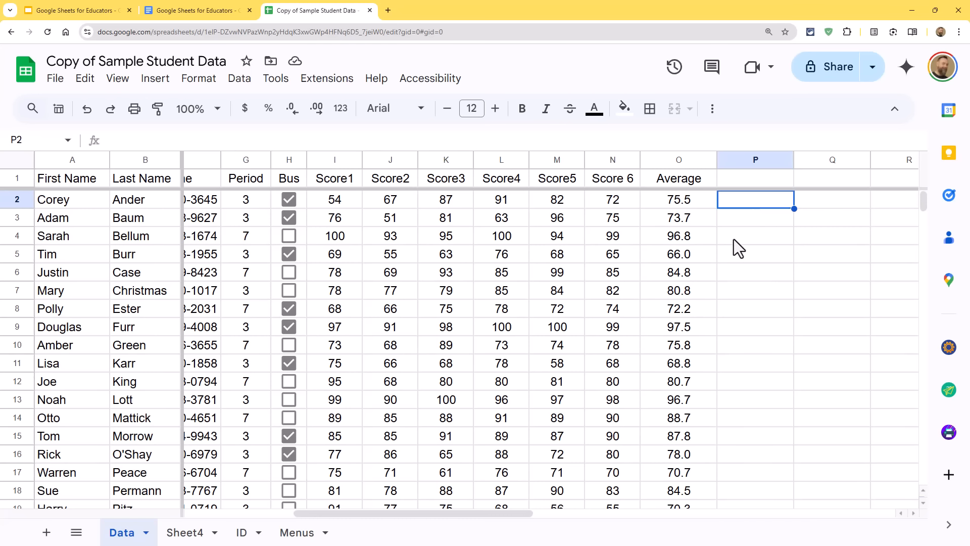
# - Open the Generative AI Example document from the BONUS resource link in the Google Sheets for Educators document
pyautogui.click(199, 9)
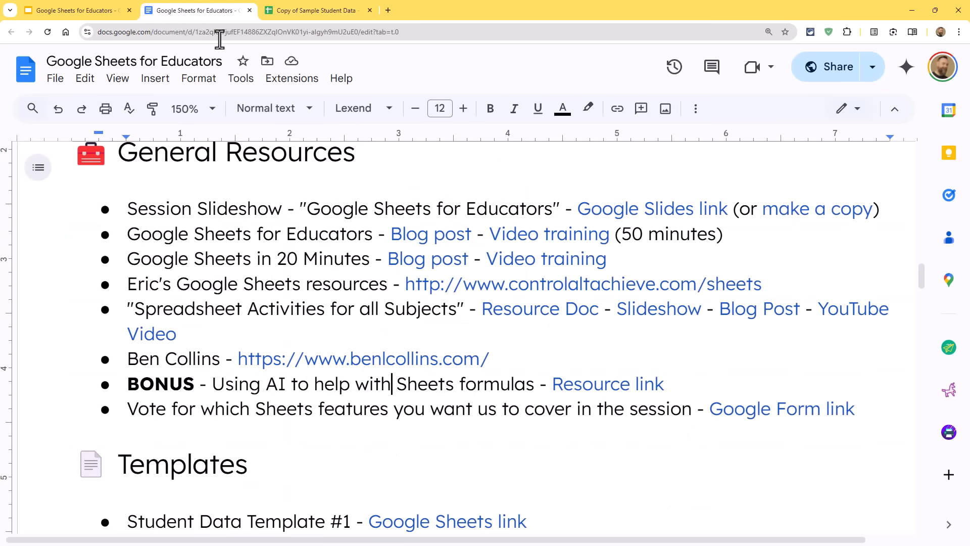
pyautogui.click(607, 389)
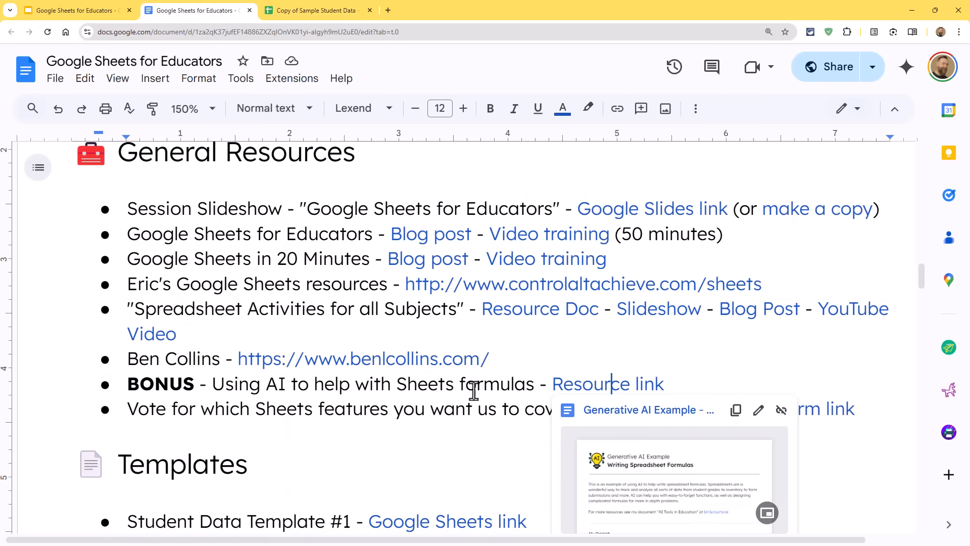
pyautogui.click(444, 388)
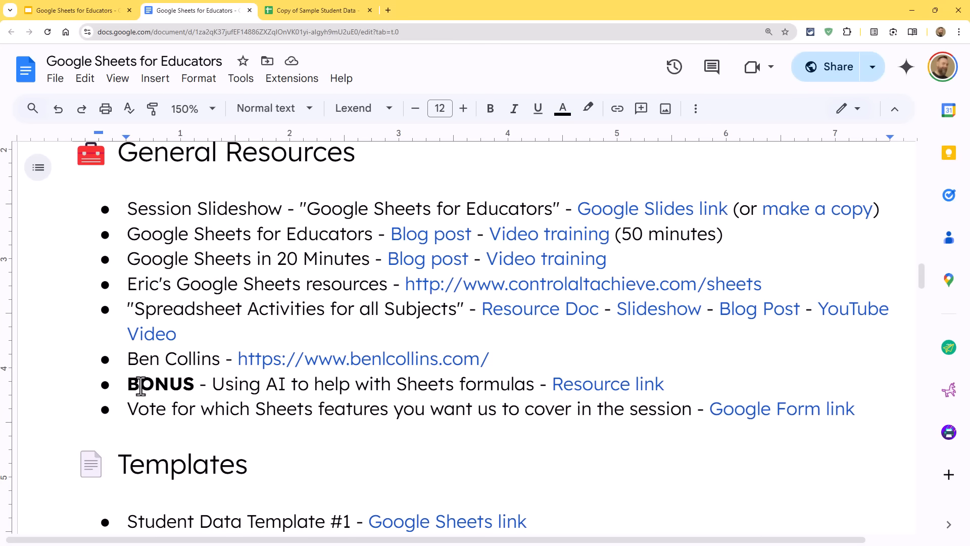
pyautogui.moveTo(138, 384); pyautogui.dragTo(542, 393)
pyautogui.click(595, 386)
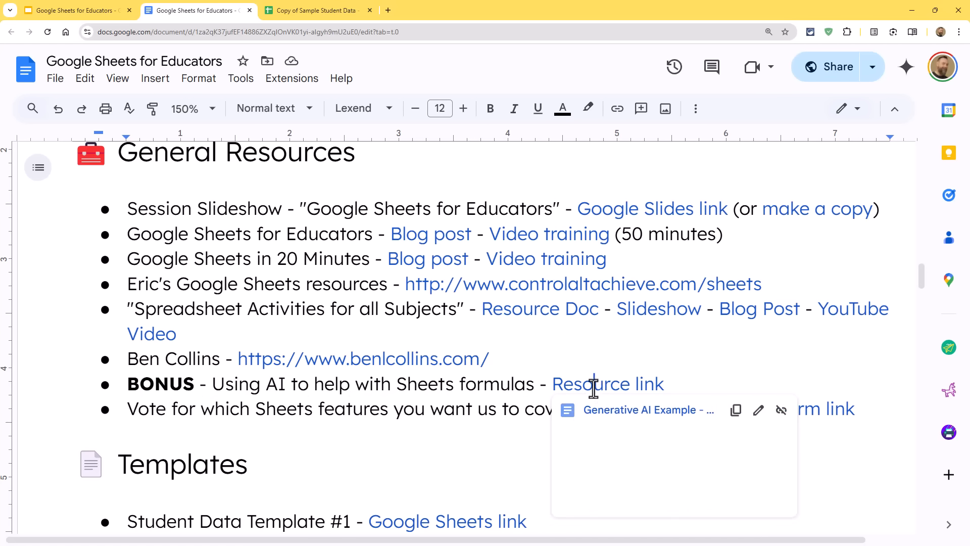
pyautogui.click(644, 411)
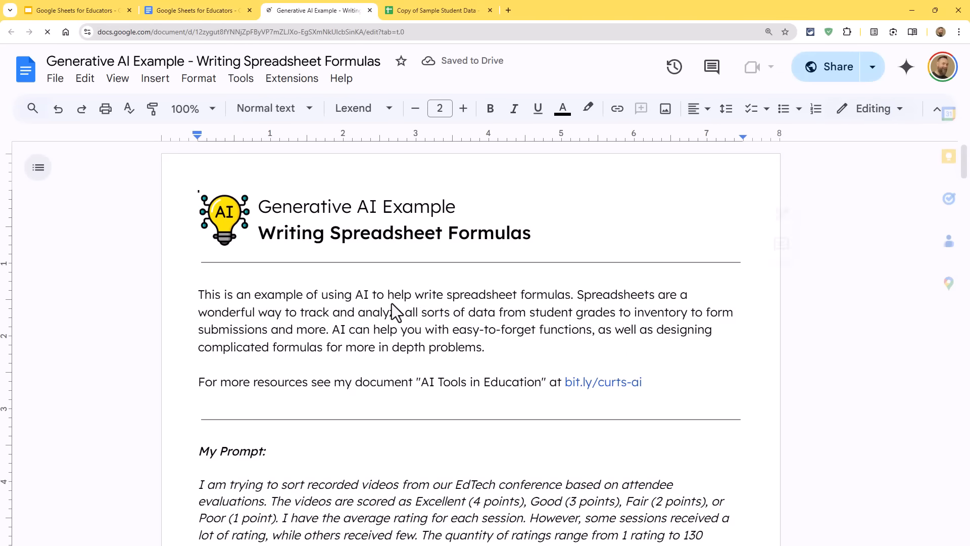
# - Find the prompt asking for a formula that checks a cell for 3, 4, or 5 and highlight its wording
pyautogui.scroll(-3, 393, 308)
pyautogui.scroll(-15, 395, 305)
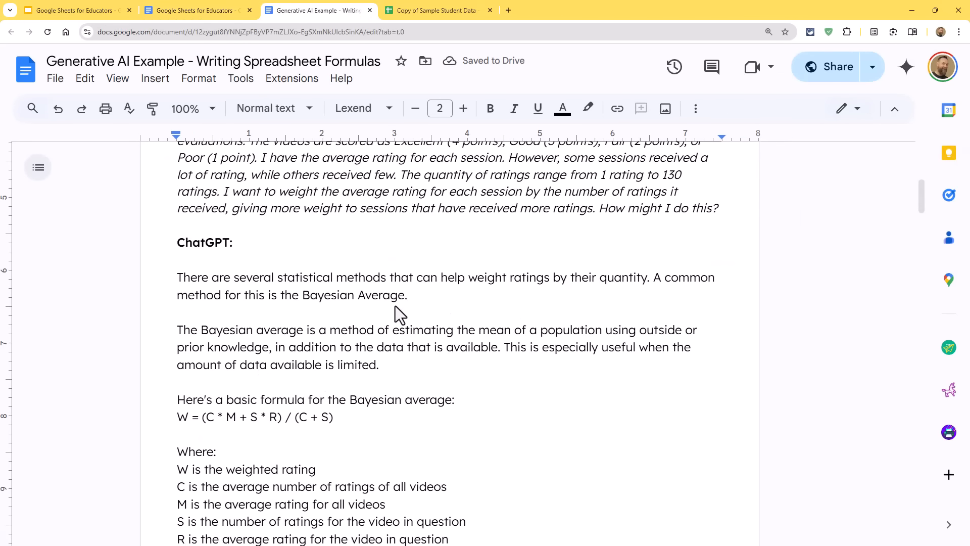
pyautogui.scroll(-15, 395, 305)
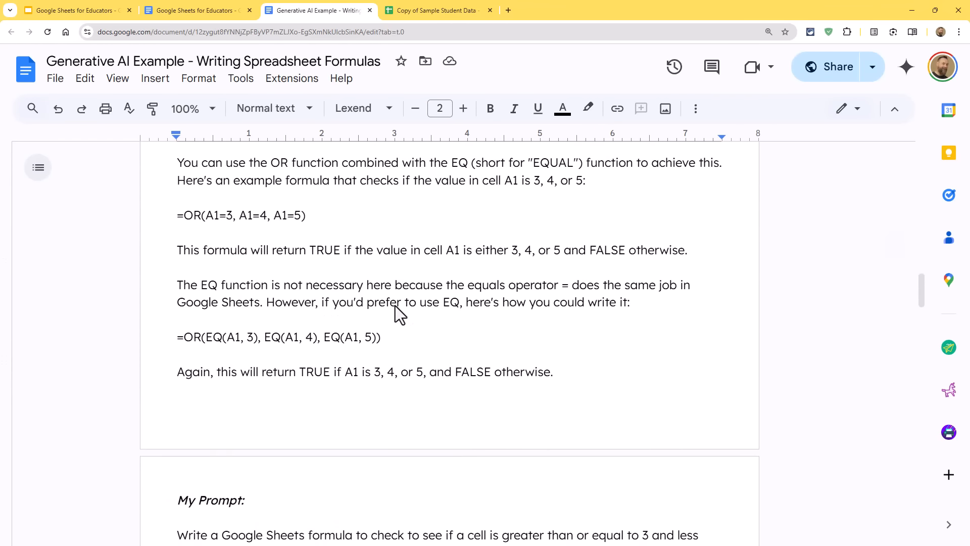
pyautogui.scroll(10, 395, 305)
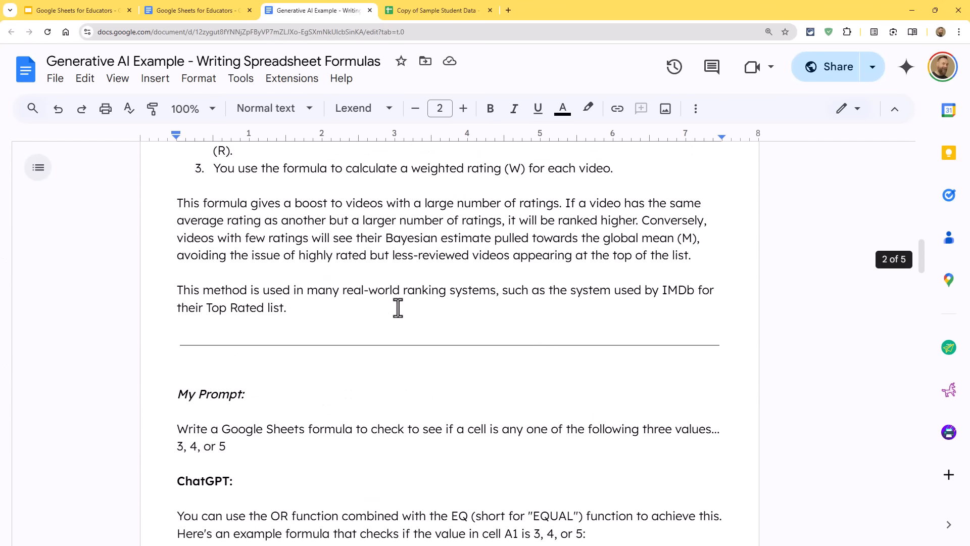
pyautogui.scroll(-3, 398, 307)
pyautogui.scroll(-1, 398, 308)
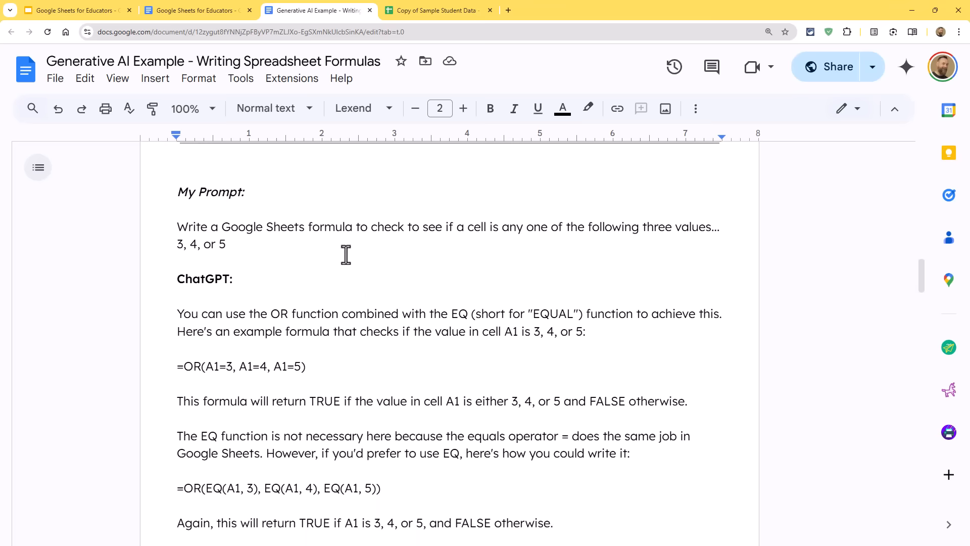
pyautogui.moveTo(246, 227); pyautogui.dragTo(683, 232)
pyautogui.click(489, 232)
pyautogui.click(466, 229)
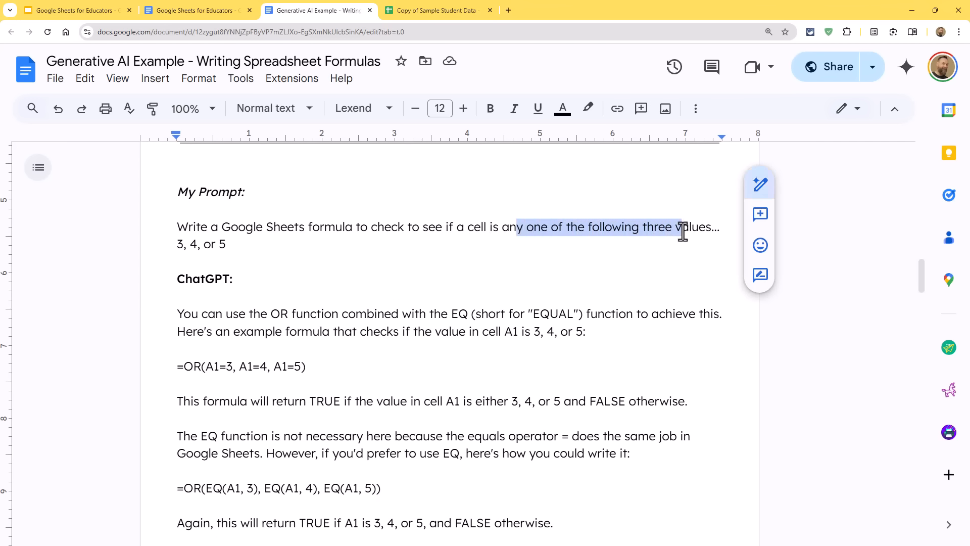
pyautogui.click(202, 245)
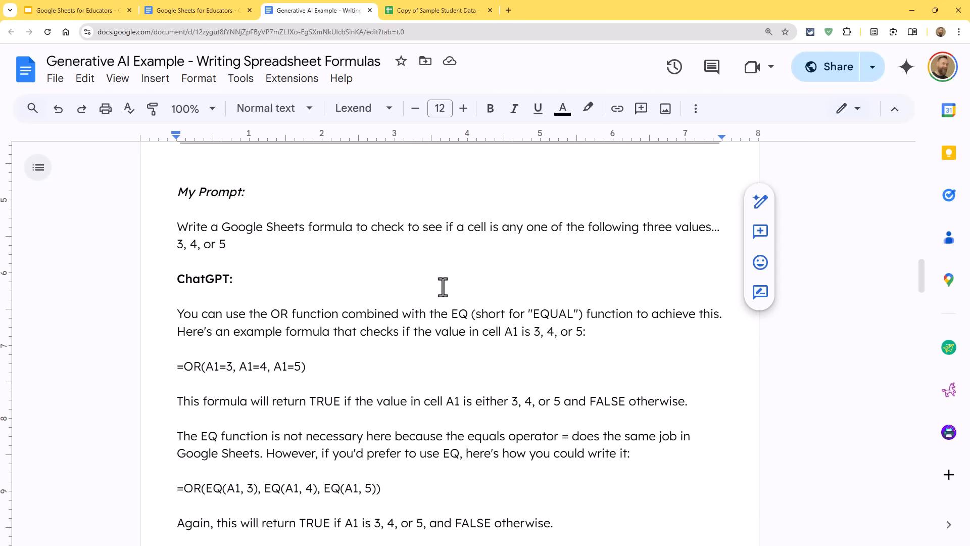
# - Highlight the OR function mention and the example formula =OR(A1=3, A1=4, A1=5) in ChatGPT's answer
pyautogui.moveTo(269, 314); pyautogui.dragTo(335, 310)
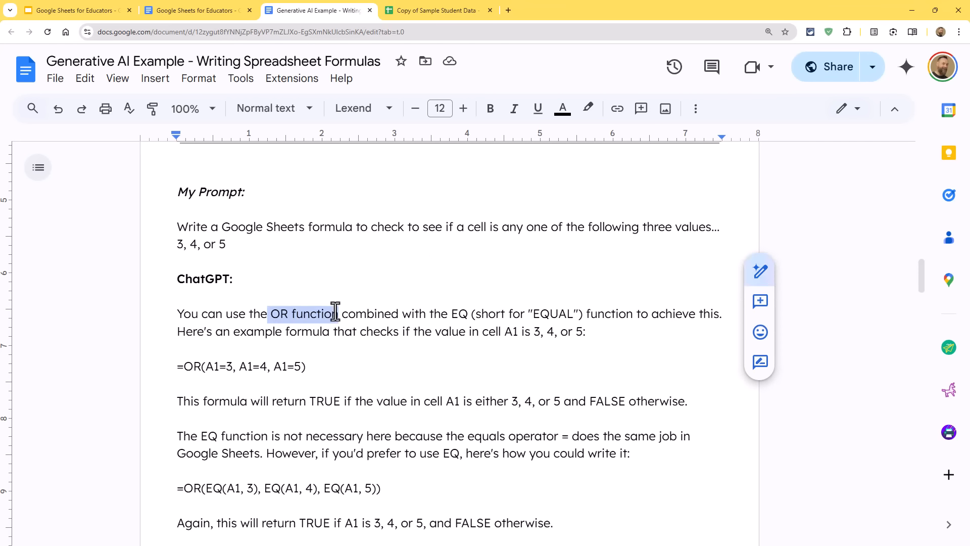
pyautogui.click(419, 332)
pyautogui.moveTo(170, 370); pyautogui.dragTo(294, 366)
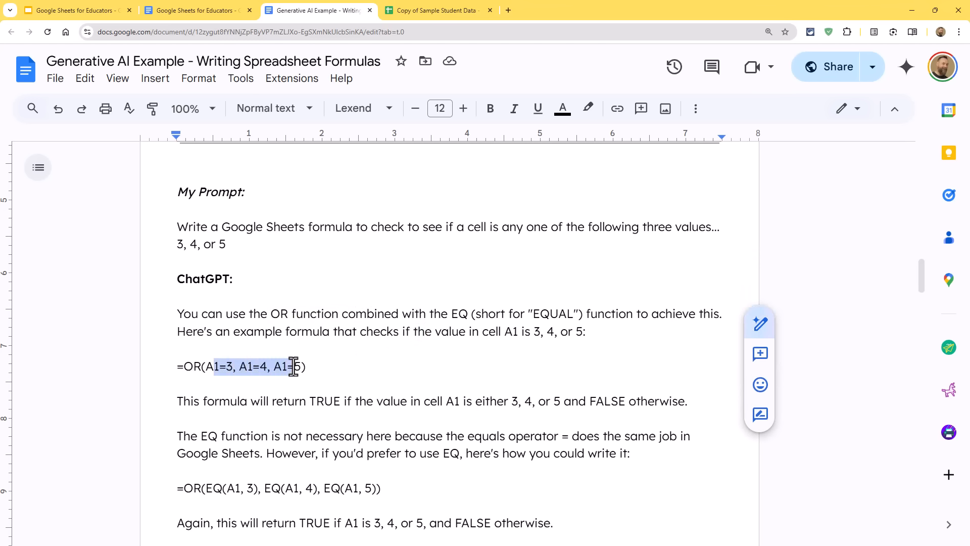
pyautogui.click(318, 401)
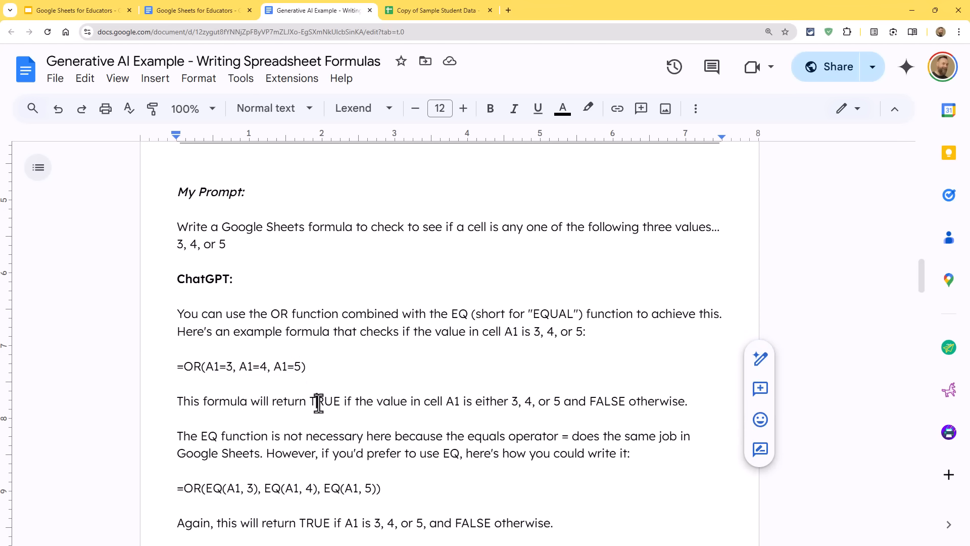
# - Highlight the conditions in the prompt about a cell greater than or equal to 3 and less than or equal to 5
pyautogui.scroll(-4, 325, 396)
pyautogui.scroll(-4, 326, 393)
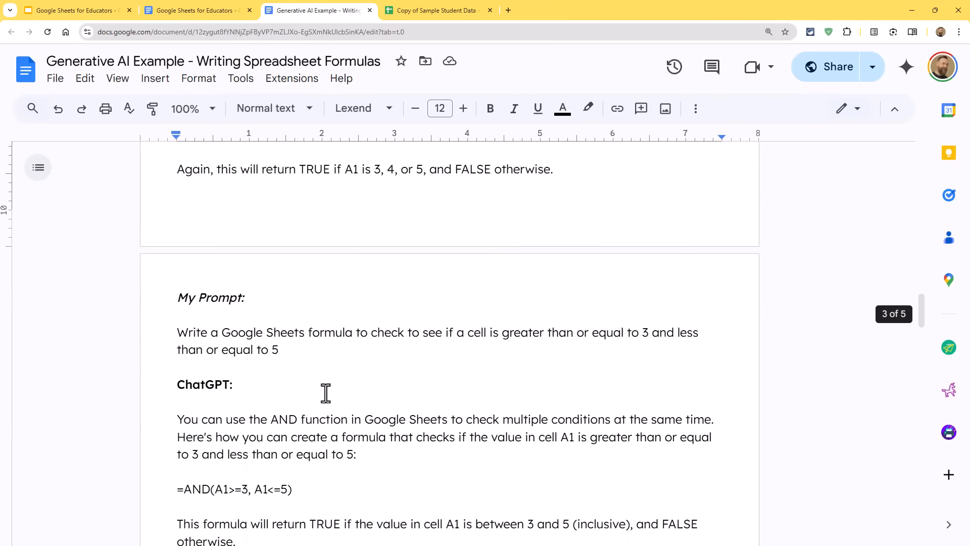
pyautogui.scroll(-1, 338, 369)
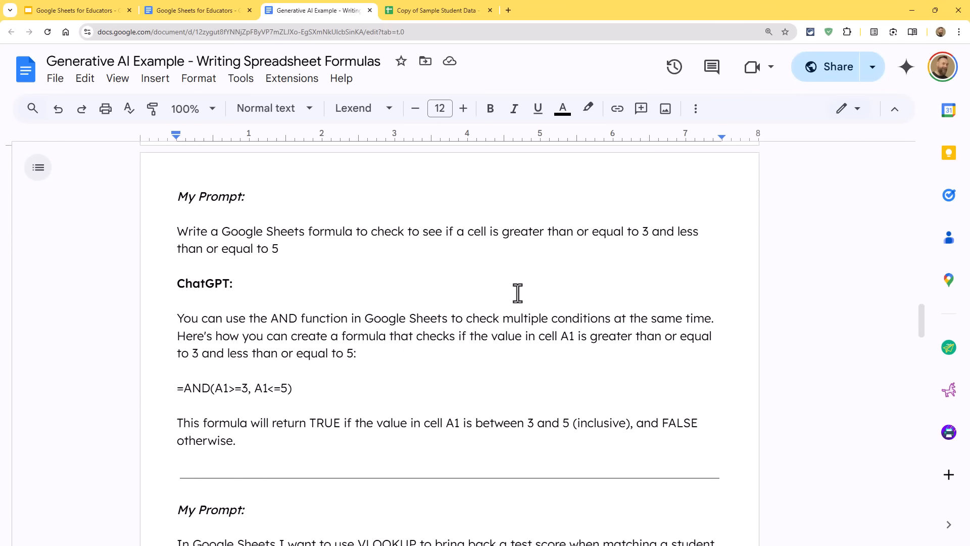
pyautogui.moveTo(407, 232); pyautogui.dragTo(655, 236)
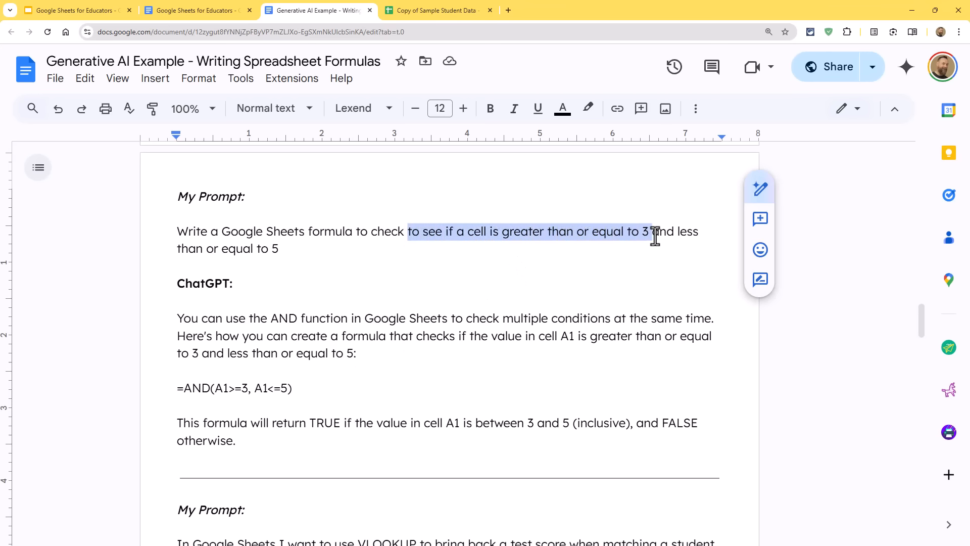
pyautogui.moveTo(212, 249); pyautogui.dragTo(277, 249)
pyautogui.click(324, 240)
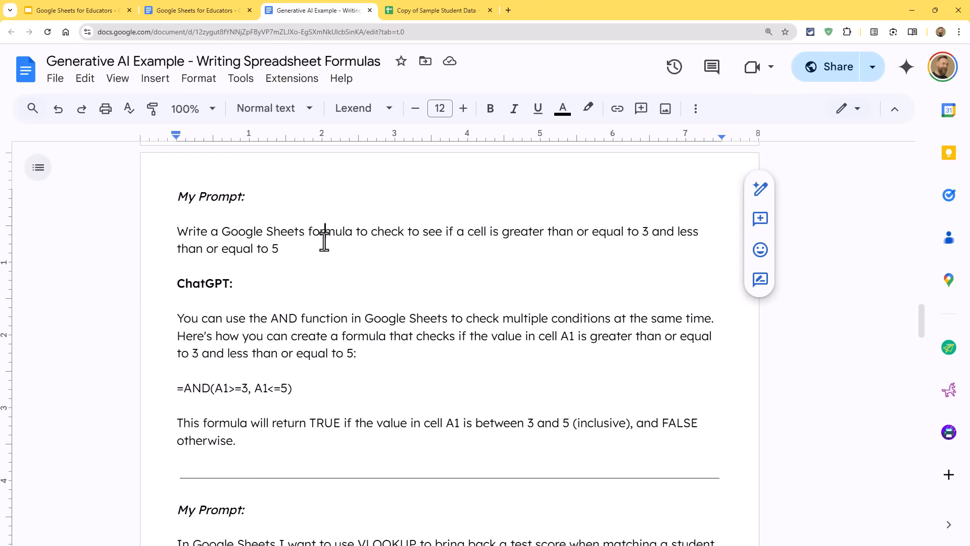
# - Read through the ChatGPT formula examples in the Writing Spreadsheet Formulas document and close the document
pyautogui.scroll(-2, 329, 248)
pyautogui.moveTo(184, 289); pyautogui.dragTo(288, 289)
pyautogui.click(299, 321)
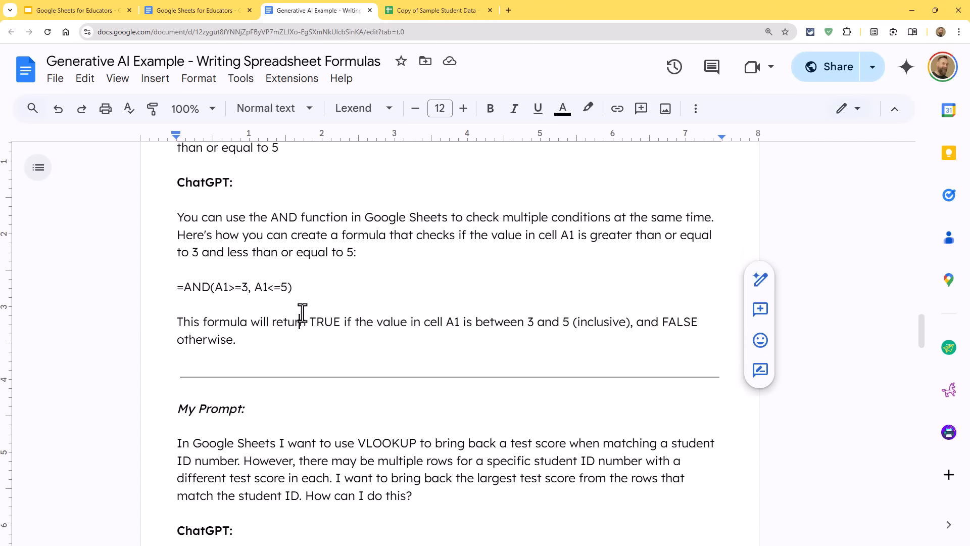
pyautogui.scroll(-15, 302, 313)
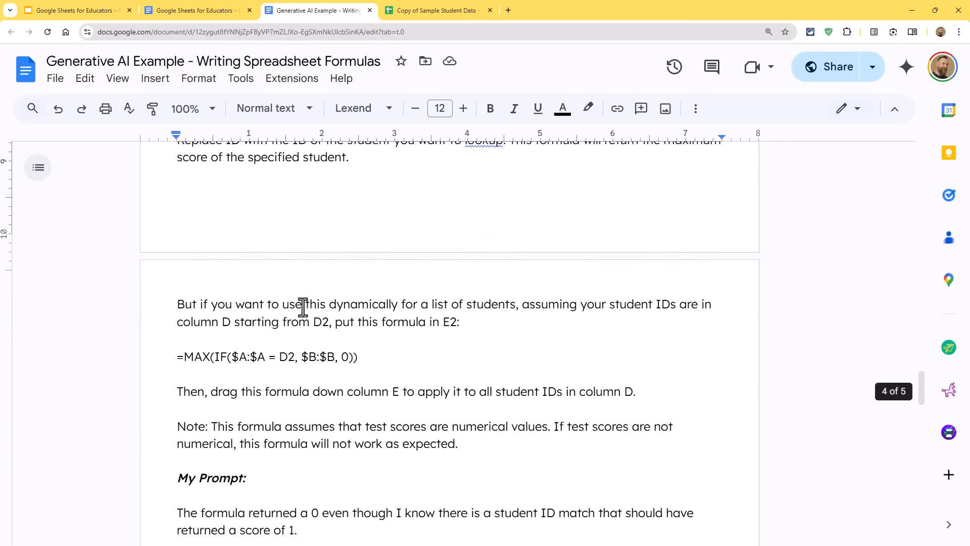
pyautogui.scroll(-20, 302, 306)
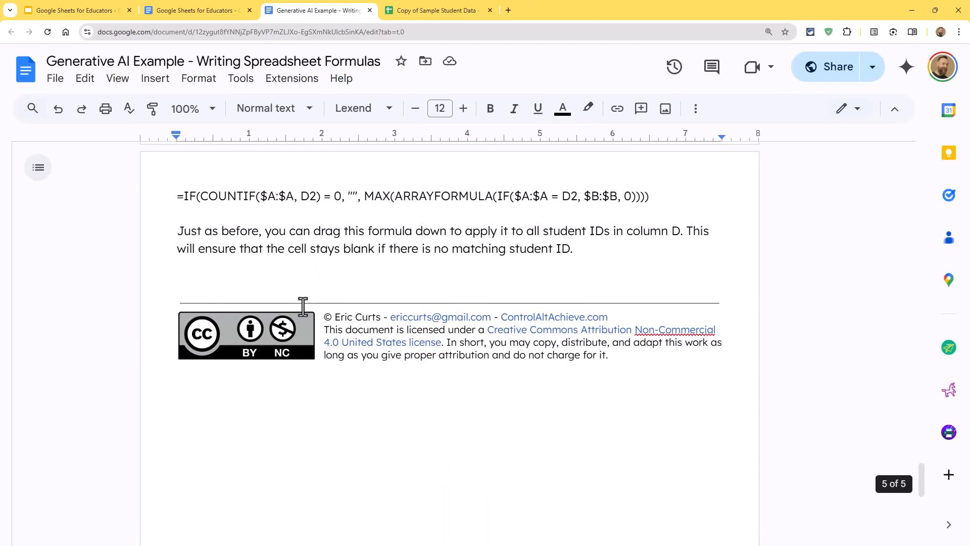
pyautogui.scroll(20, 303, 306)
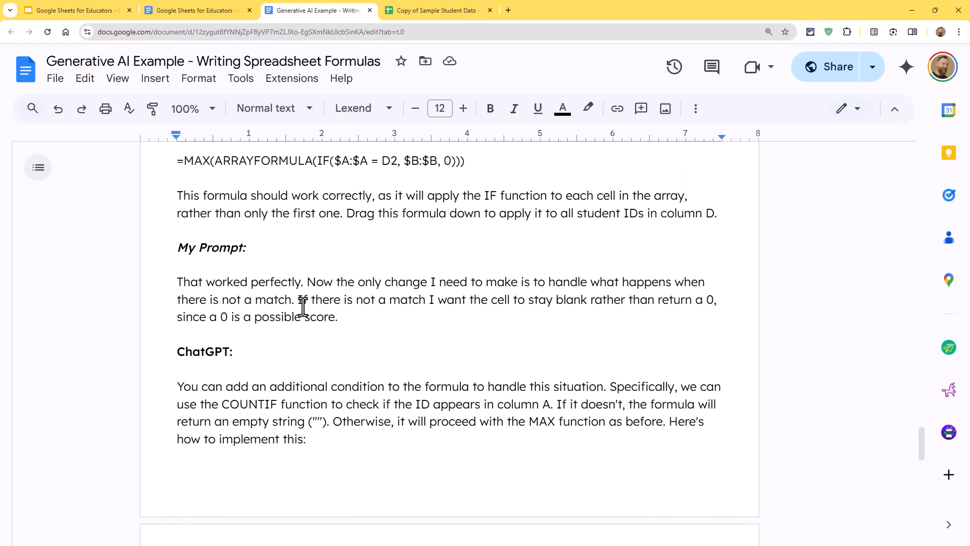
pyautogui.scroll(20, 302, 306)
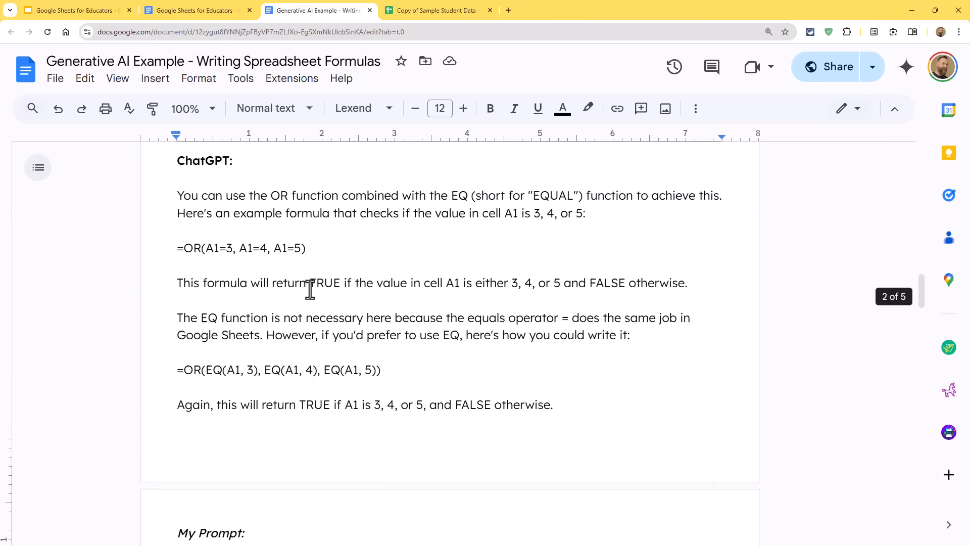
pyautogui.scroll(15, 310, 289)
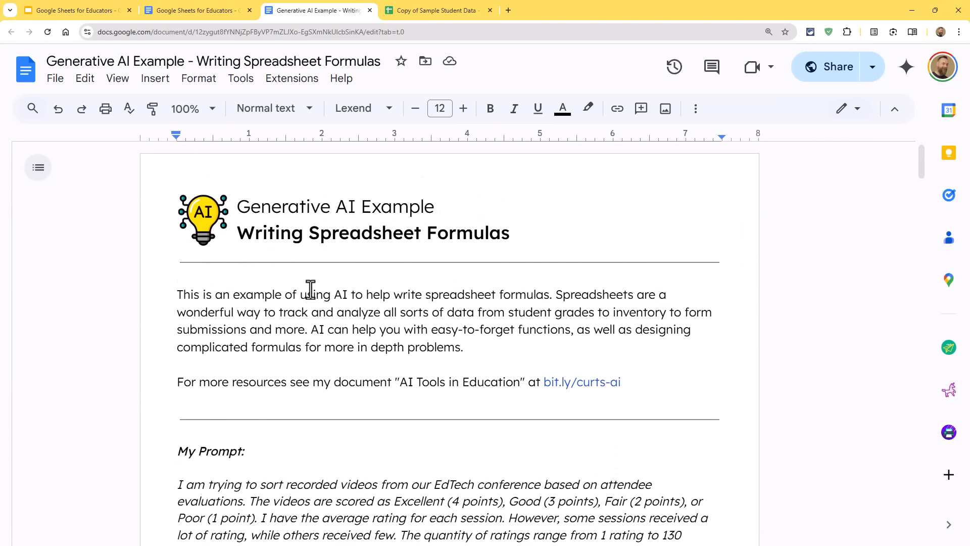
pyautogui.click(369, 10)
pyautogui.click(363, 11)
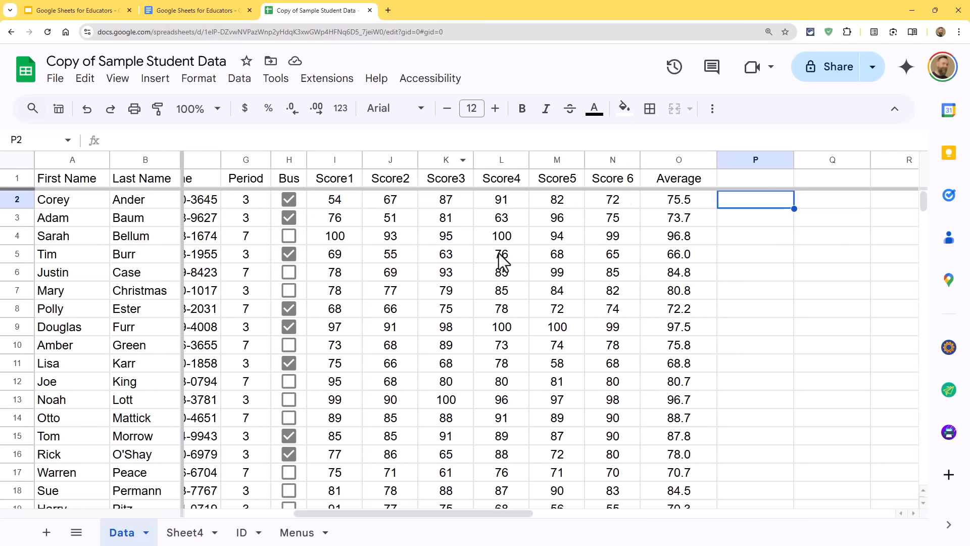
# - Review the Formulas slide in the presentation and return to the Student ID column of the sample student spreadsheet
pyautogui.click(76, 10)
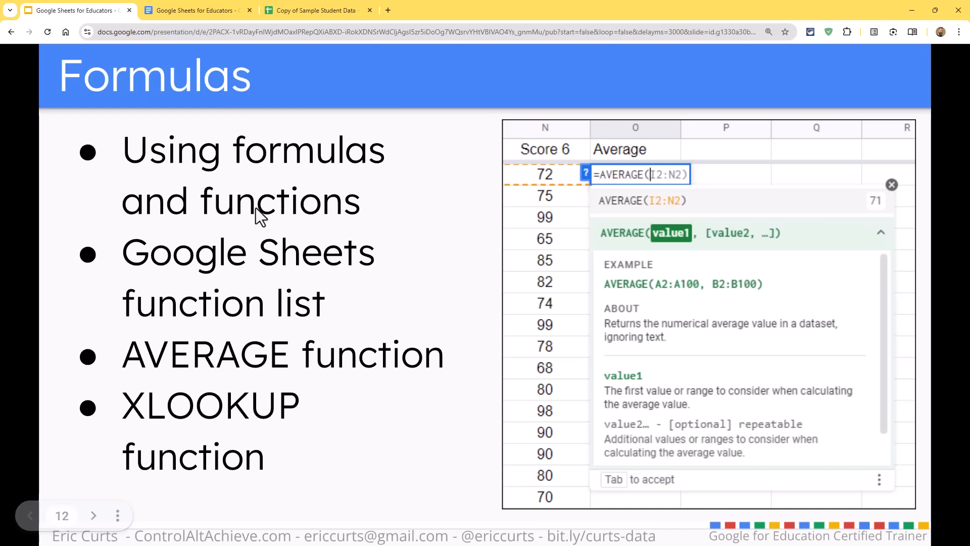
pyautogui.click(311, 7)
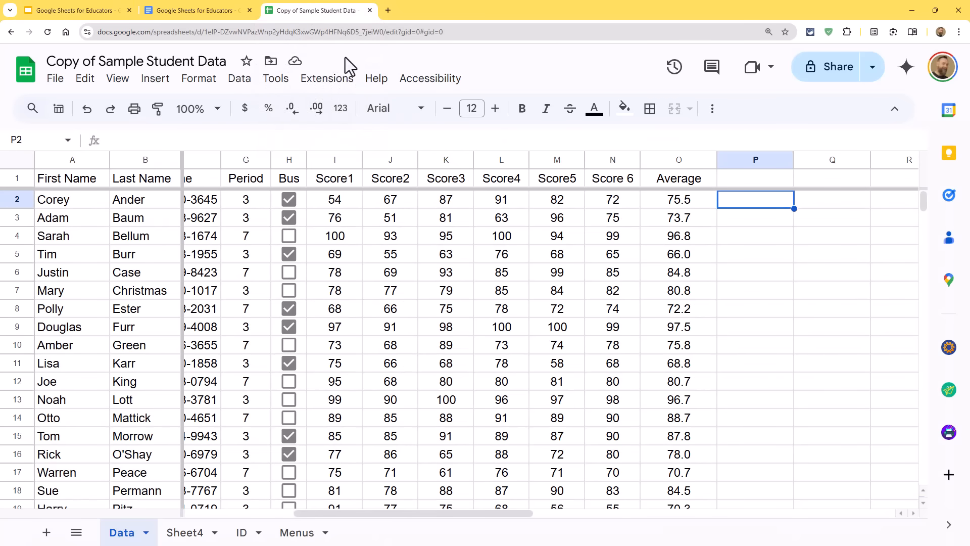
pyautogui.moveTo(426, 513); pyautogui.dragTo(216, 513)
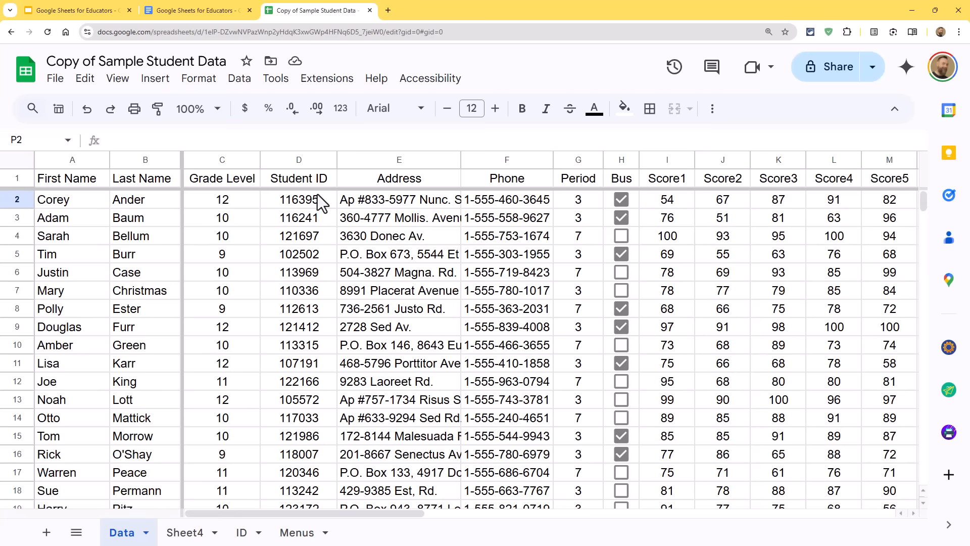
pyautogui.click(308, 161)
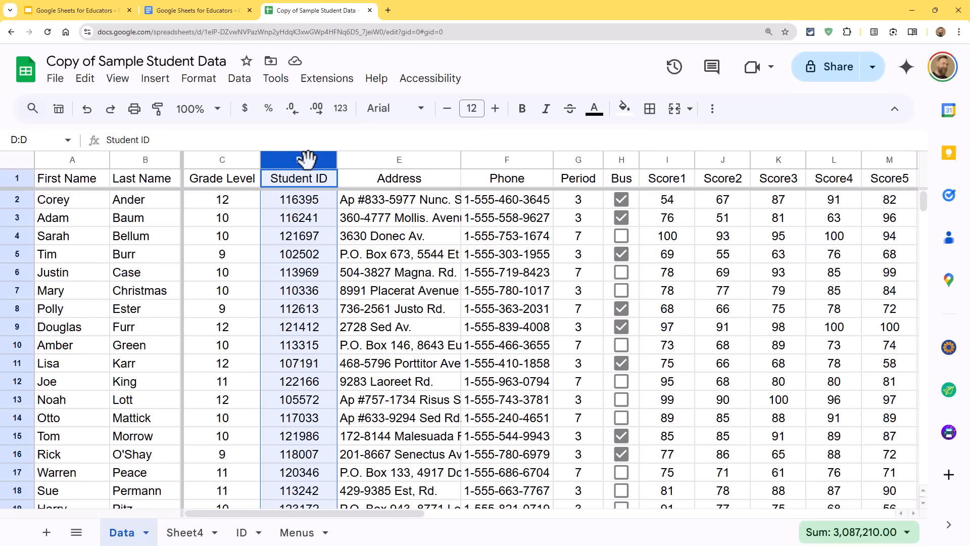
pyautogui.rightClick(307, 158)
pyautogui.click(394, 279)
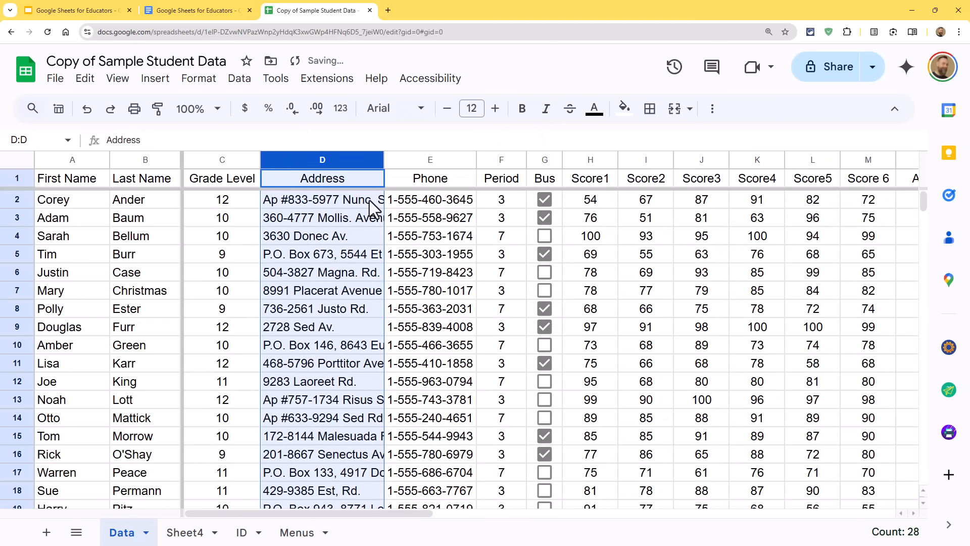
pyautogui.click(87, 108)
# - Insert one empty column immediately after the Student ID column on the Data sheet
pyautogui.rightClick(271, 157)
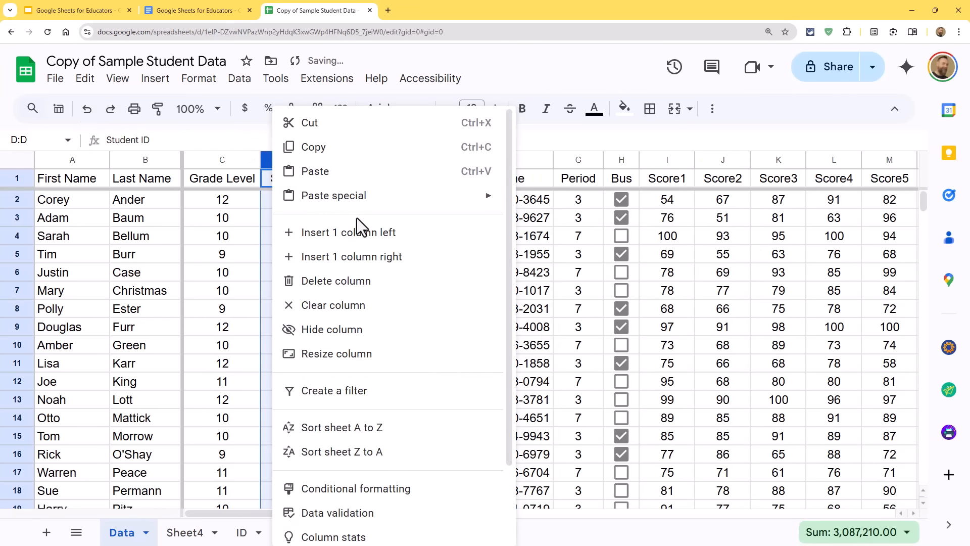
pyautogui.click(382, 257)
pyautogui.click(374, 238)
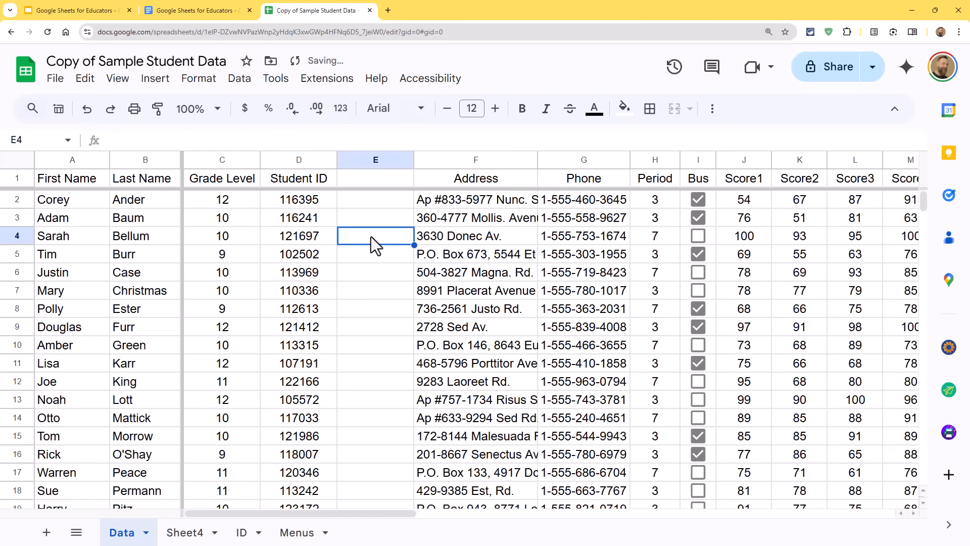
pyautogui.click(359, 178)
pyautogui.click(367, 160)
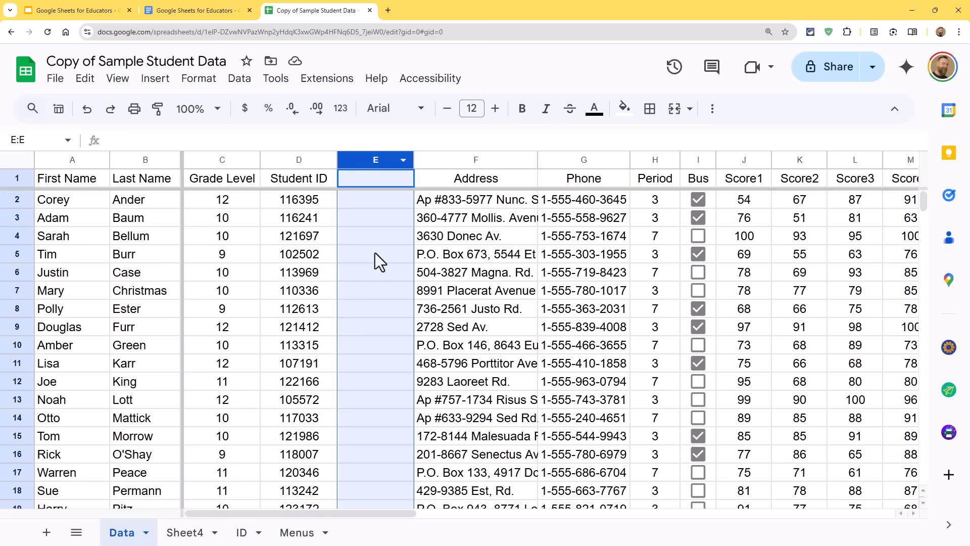
pyautogui.click(368, 309)
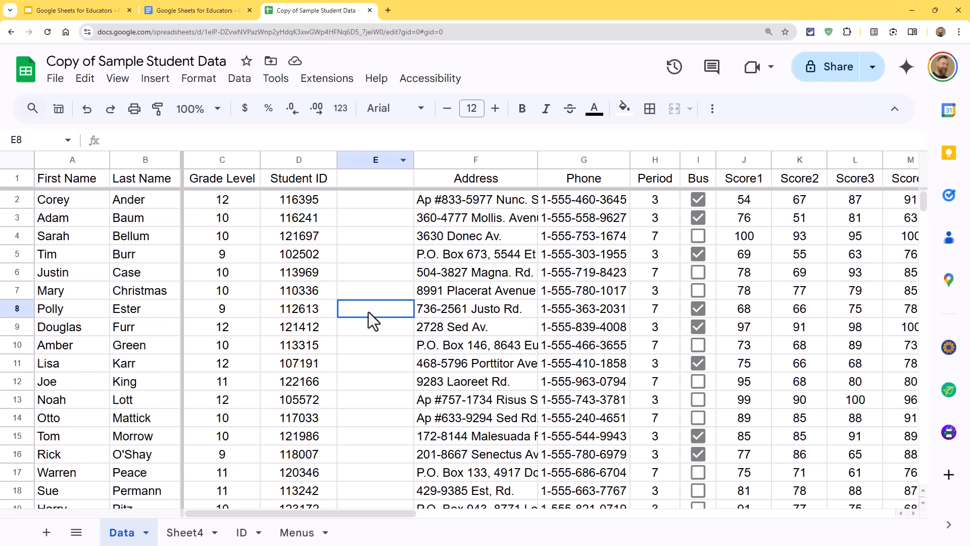
# - Examine the Student ID and StateID columns on the ID sheet, from the first record down to the last
pyautogui.click(187, 537)
pyautogui.click(243, 534)
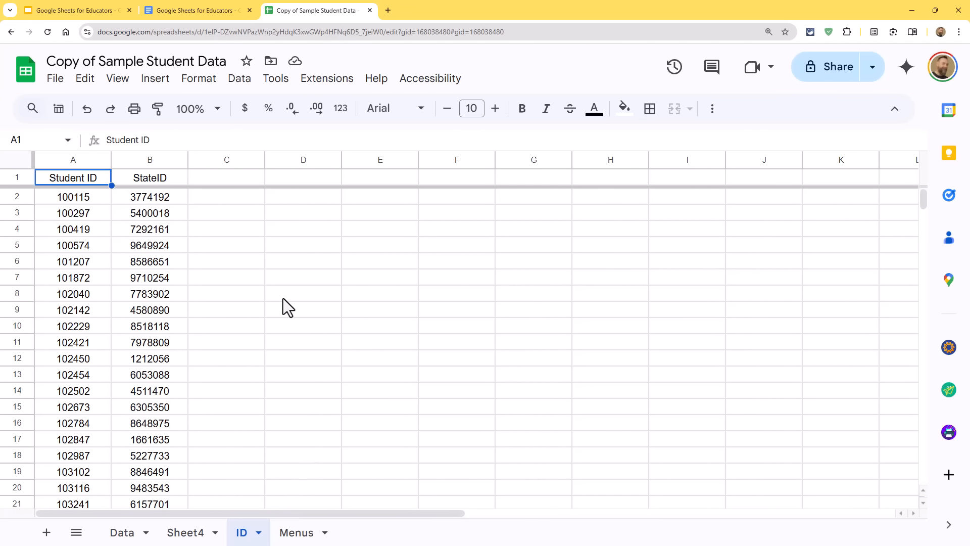
pyautogui.click(57, 159)
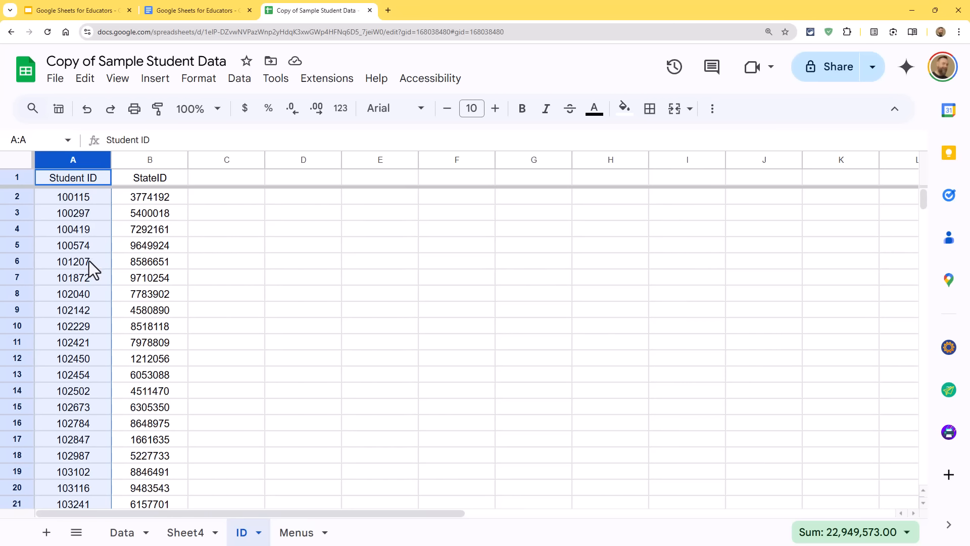
pyautogui.click(146, 159)
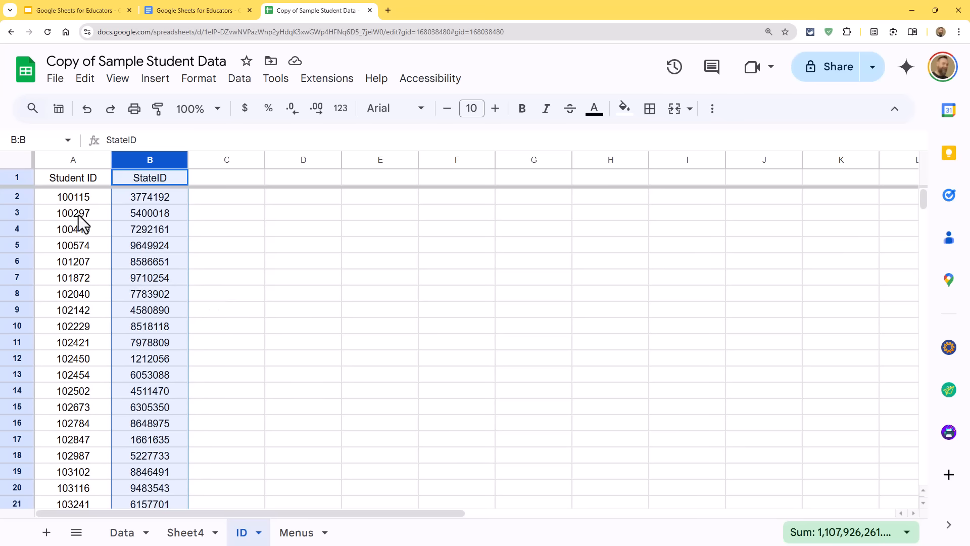
pyautogui.click(68, 198)
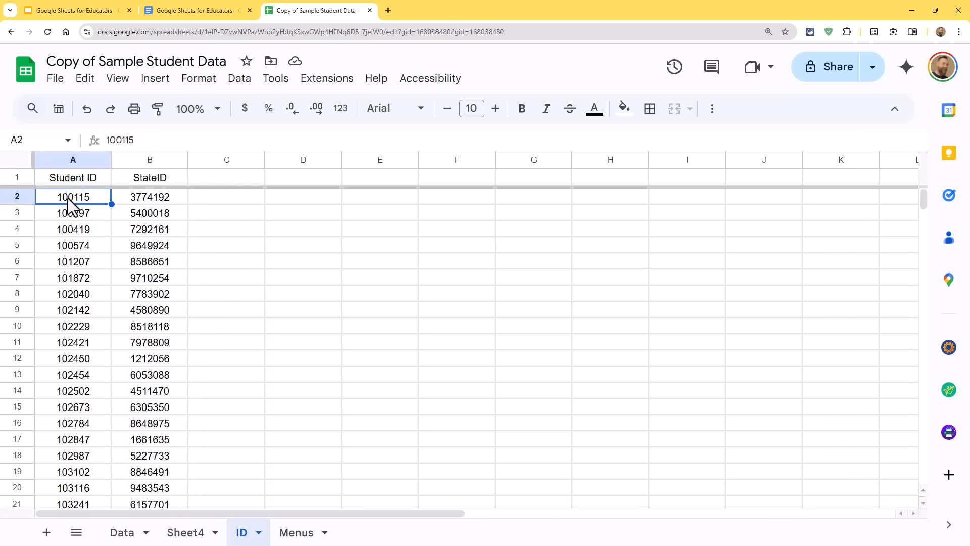
pyautogui.click(157, 200)
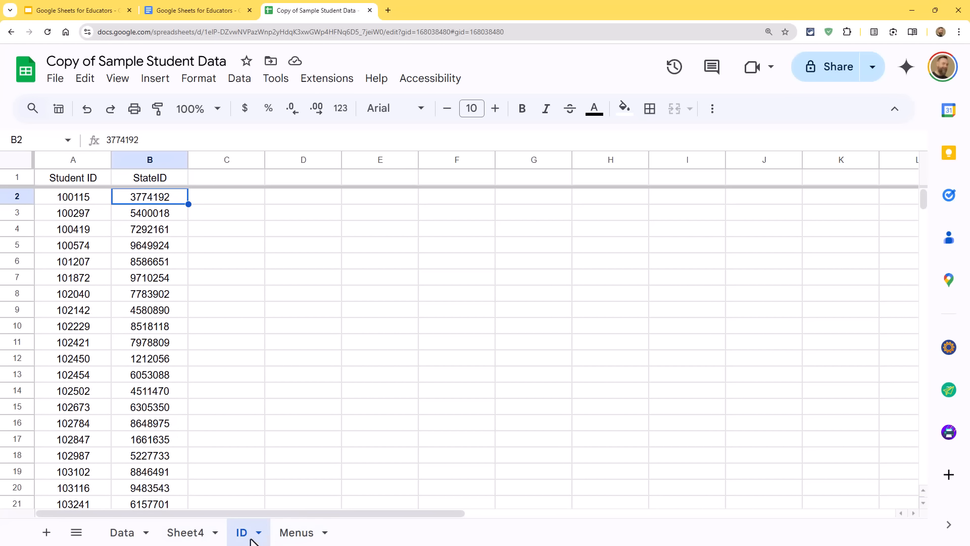
pyautogui.scroll(-20, 106, 370)
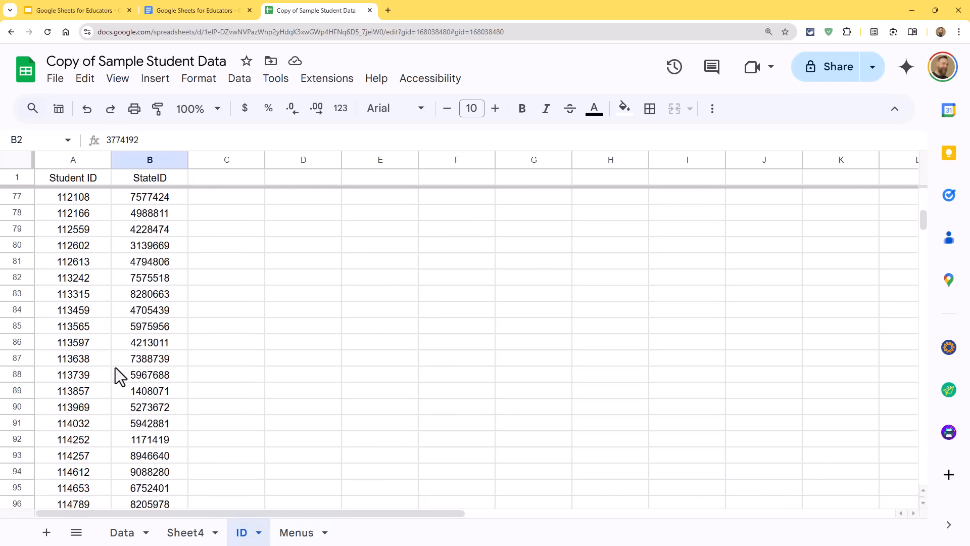
pyautogui.scroll(-20, 116, 365)
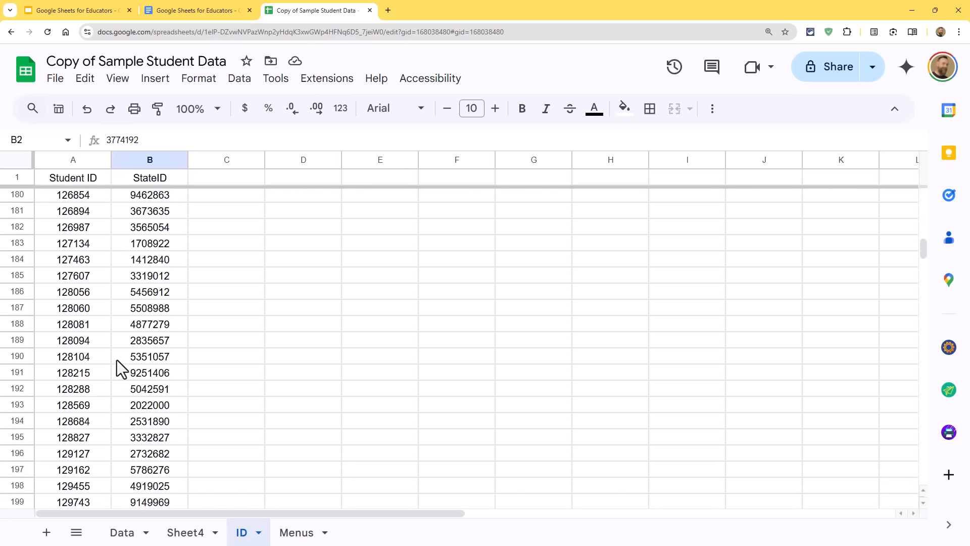
pyautogui.scroll(-6, 116, 360)
pyautogui.scroll(4, 114, 365)
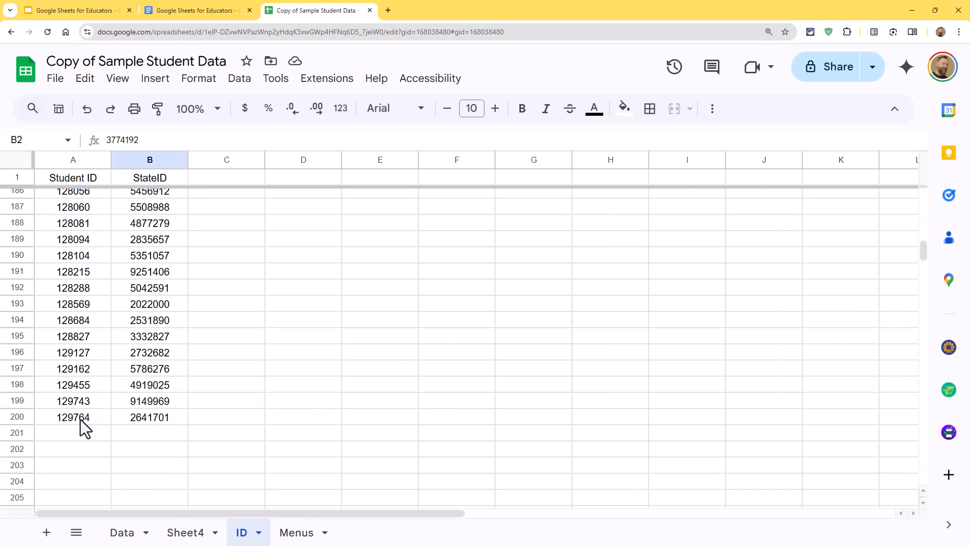
pyautogui.click(68, 156)
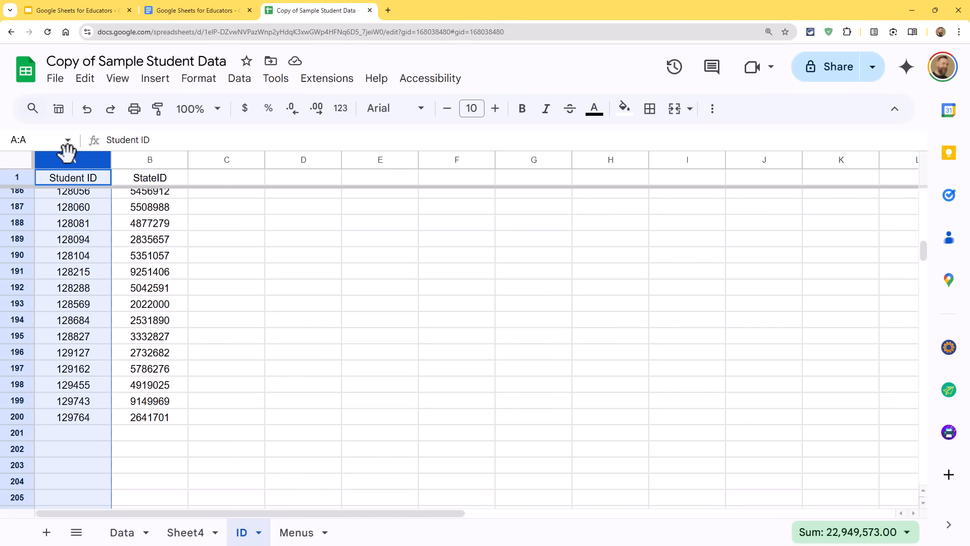
pyautogui.click(142, 157)
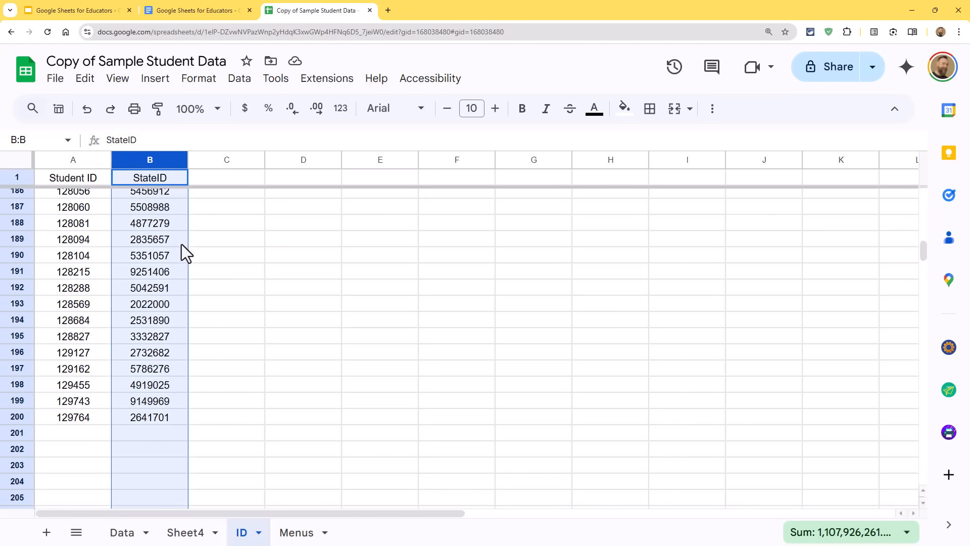
# - Enter the header StateID in cell E1 of the new column on the Data sheet
pyautogui.click(123, 533)
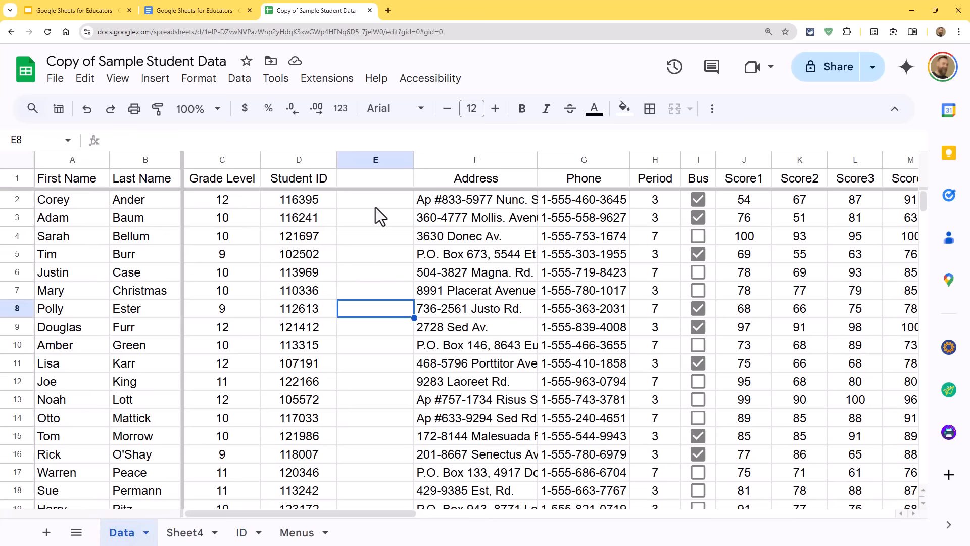
pyautogui.click(372, 161)
pyautogui.click(369, 180)
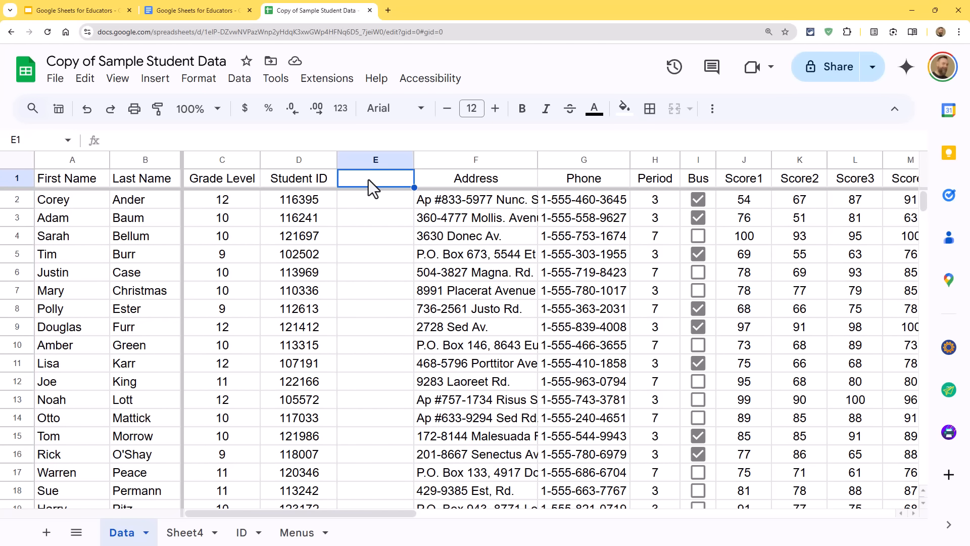
pyautogui.write('State')
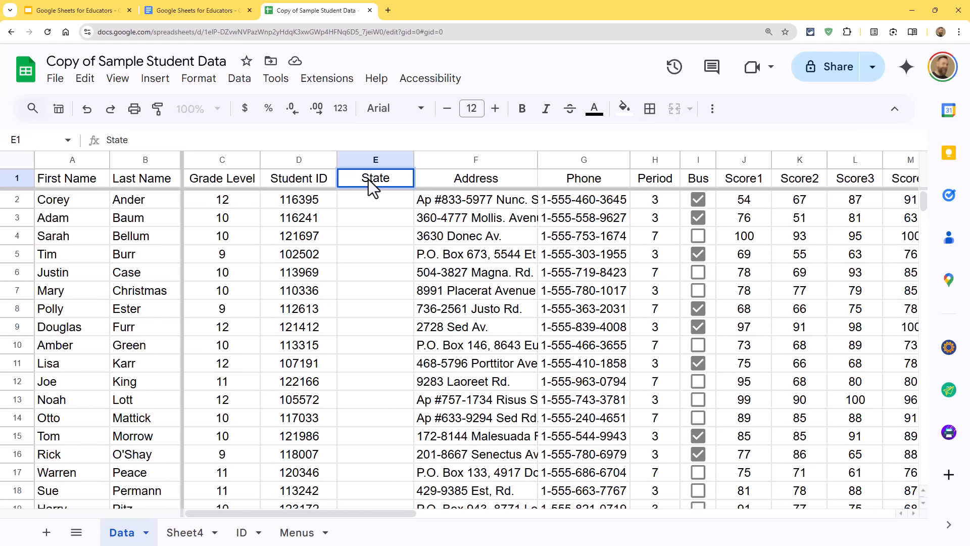
pyautogui.write('ID')
pyautogui.press('Return')
pyautogui.scroll(-3, 359, 276)
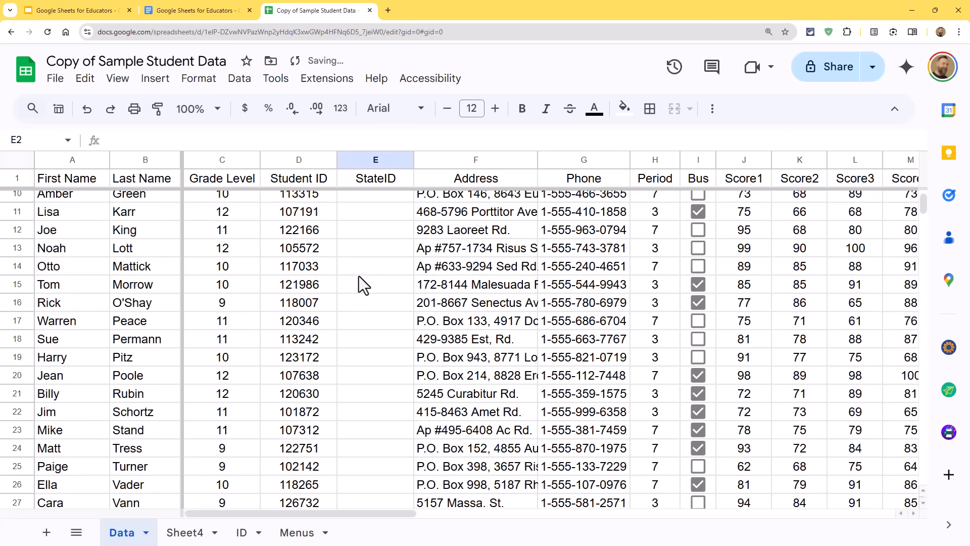
pyautogui.scroll(-3, 225, 394)
pyautogui.scroll(4, 283, 398)
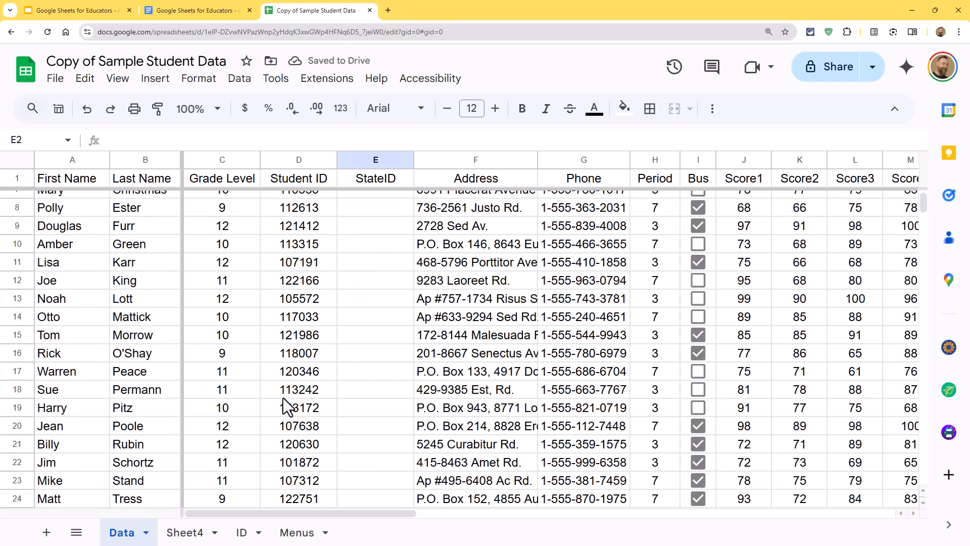
pyautogui.scroll(2, 283, 407)
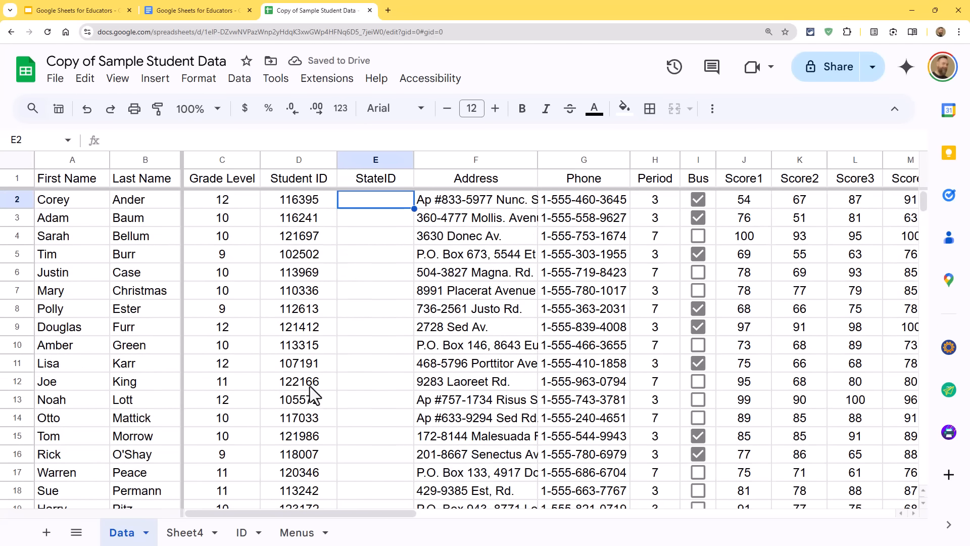
# - Compare the StateID values on the ID sheet with the Student ID column on the Data sheet
pyautogui.click(240, 532)
pyautogui.click(162, 305)
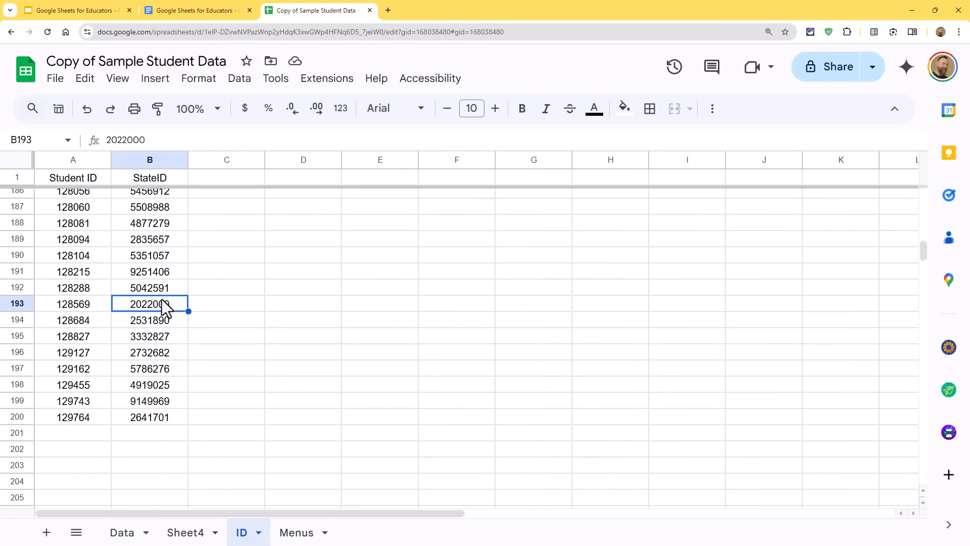
pyautogui.click(121, 534)
pyautogui.click(302, 309)
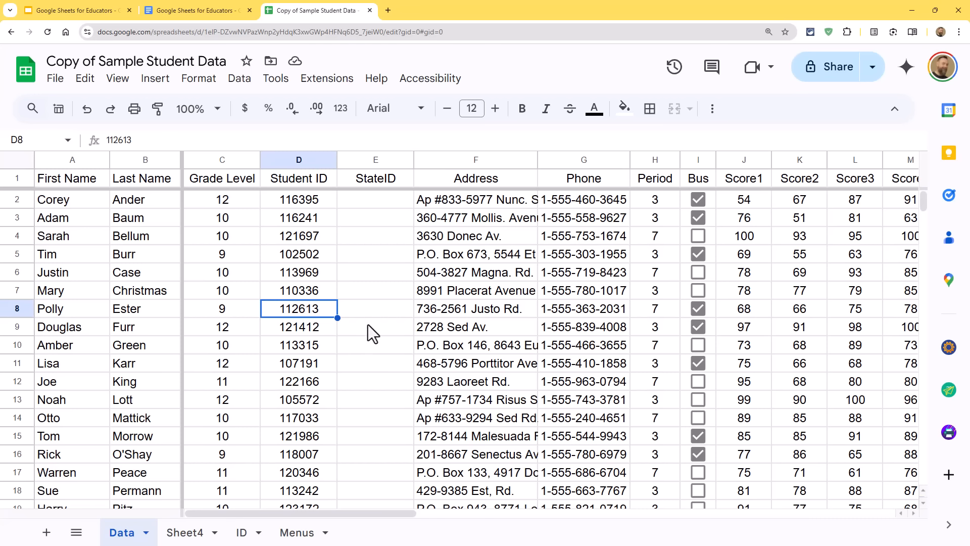
# - Search the ID sheet for the first student's ID from cell D2 of the Data sheet and select its matching StateID
pyautogui.click(301, 198)
pyautogui.hotkey('ctrl', 'c')
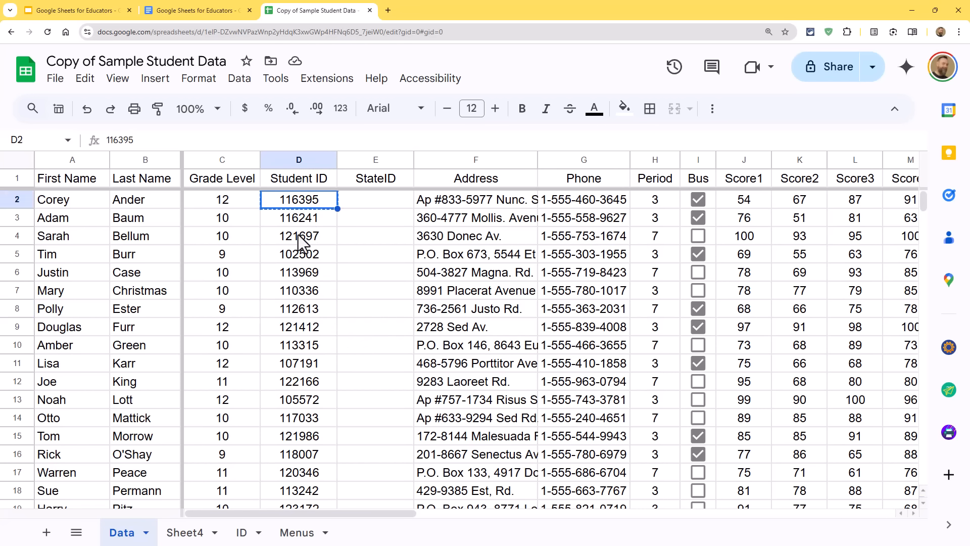
pyautogui.click(243, 531)
pyautogui.click(280, 440)
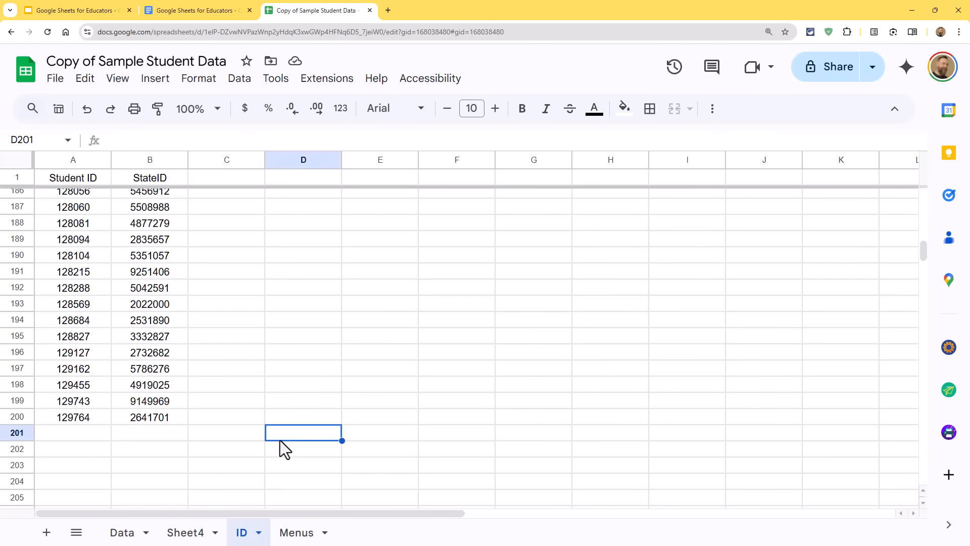
pyautogui.hotkey('ctrl', 'f')
pyautogui.hotkey('ctrl', 'v')
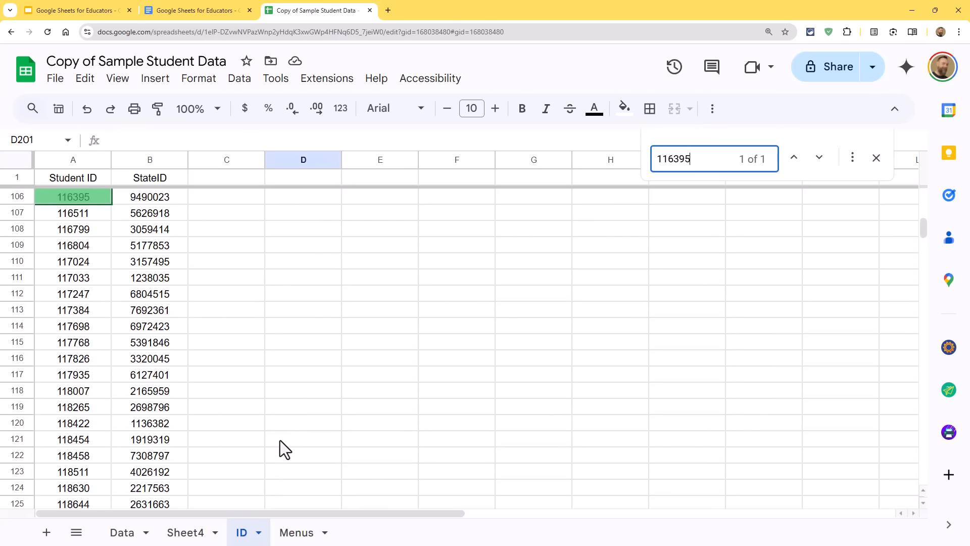
pyautogui.scroll(3, 136, 330)
pyautogui.click(144, 348)
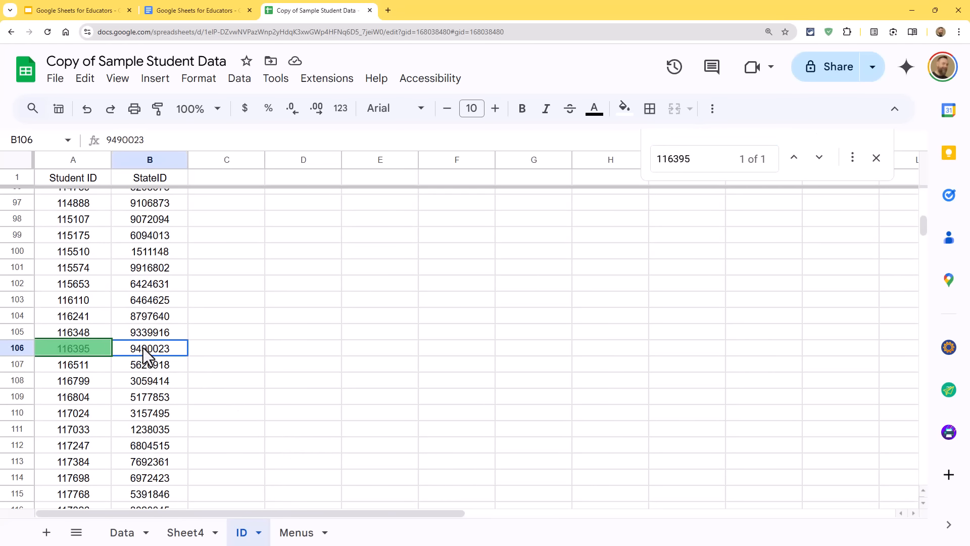
# - Copy the matching StateID from cell B106 of the ID sheet into cell E2 of the Data sheet
pyautogui.rightClick(143, 347)
pyautogui.click(213, 151)
pyautogui.click(351, 201)
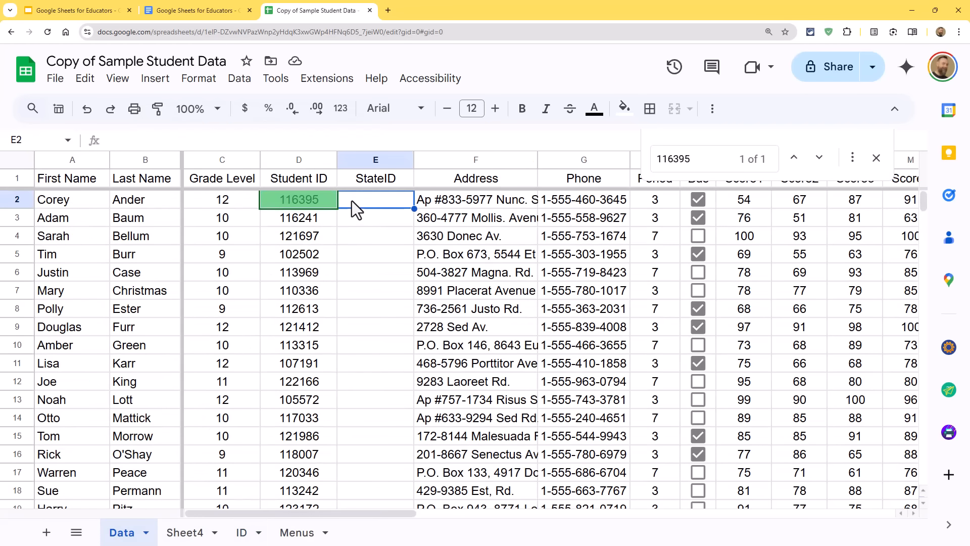
pyautogui.hotkey('ctrl', 'v')
pyautogui.click(384, 268)
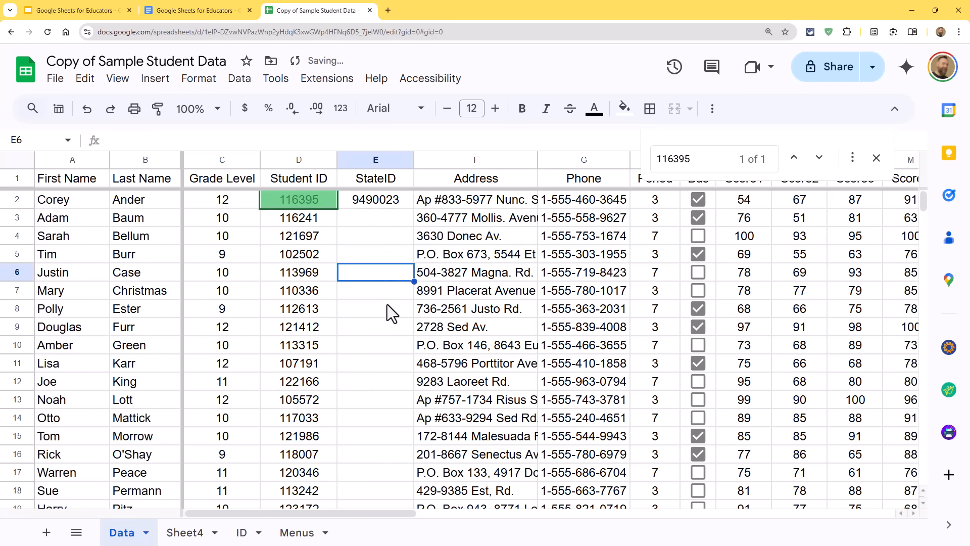
# - Clear the manually pasted StateID from cell E2 and close the search
pyautogui.click(407, 198)
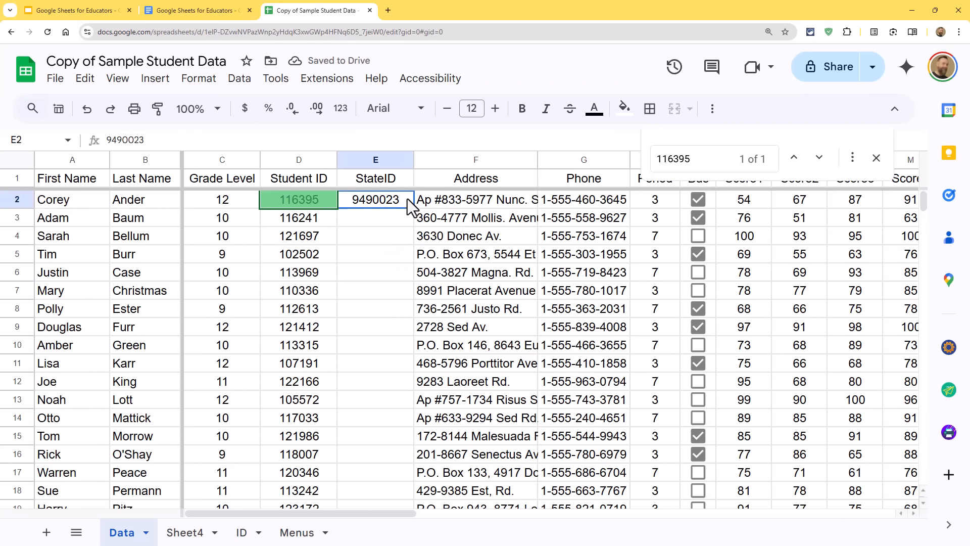
pyautogui.press('Delete')
pyautogui.click(382, 273)
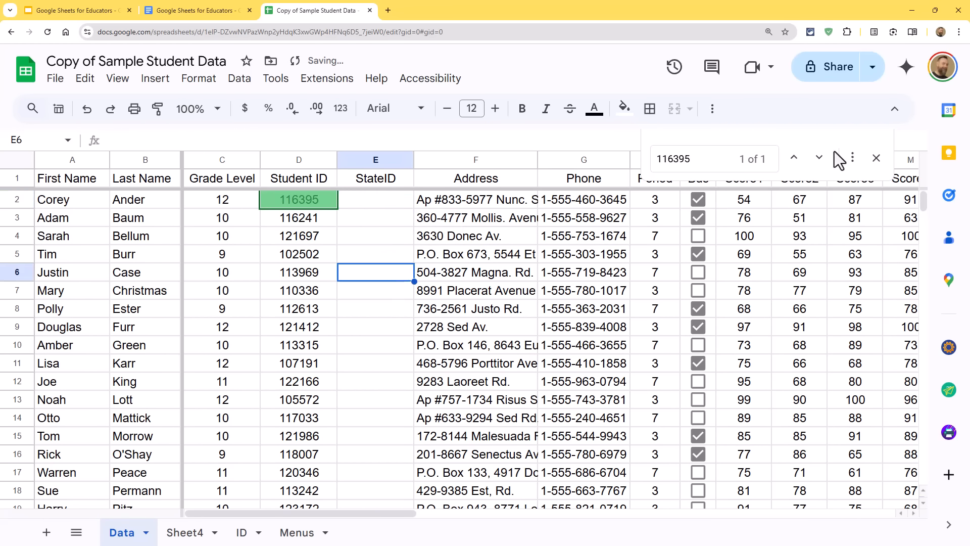
pyautogui.click(874, 162)
pyautogui.click(316, 292)
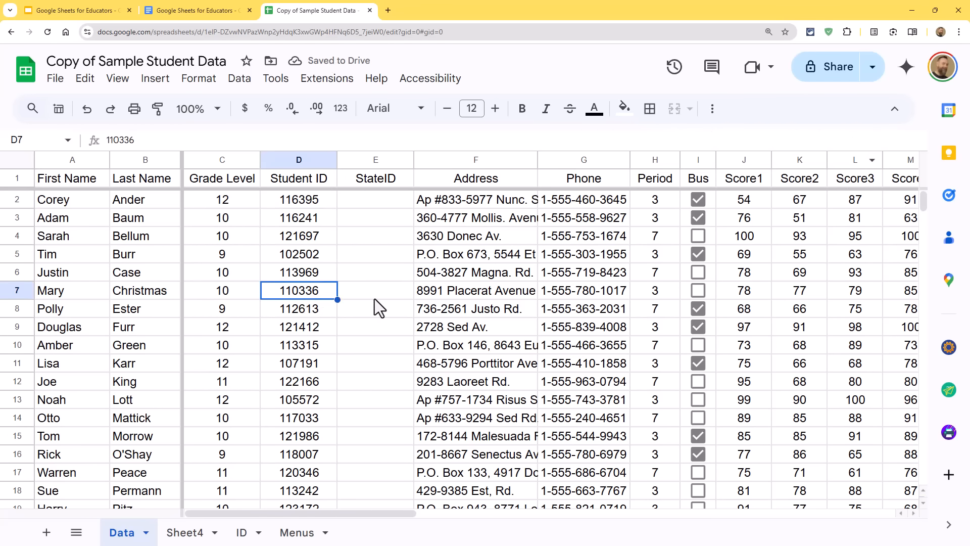
# - Check the Formulas slide in the Google Sheets for Educators presentation, and return to the student data spreadsheet
pyautogui.scroll(-4, 381, 288)
pyautogui.scroll(-3, 381, 287)
pyautogui.scroll(7, 381, 286)
pyautogui.click(95, 9)
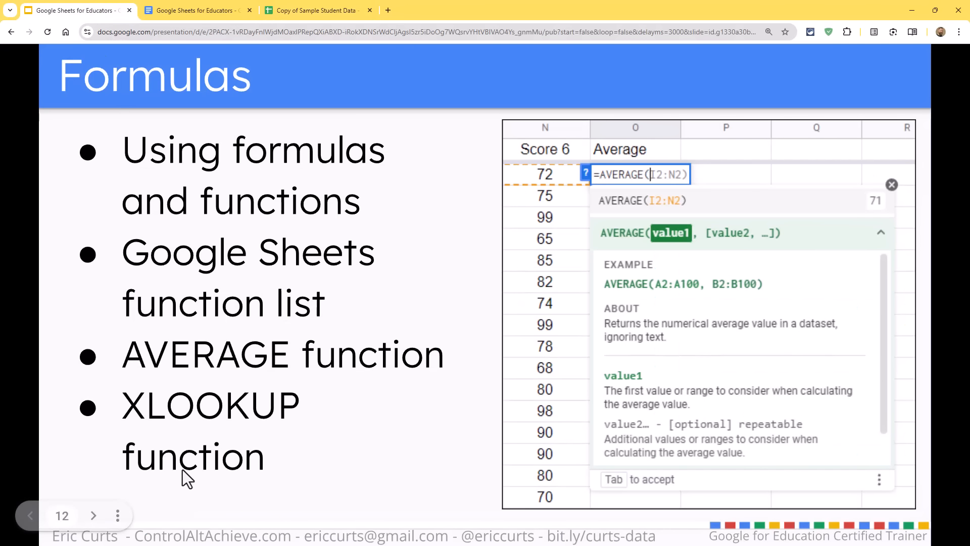
pyautogui.click(319, 9)
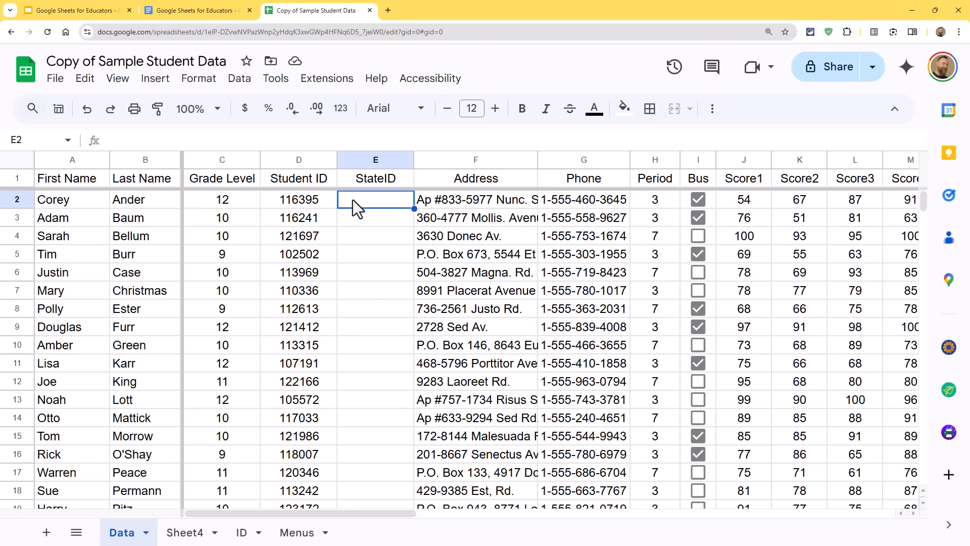
# - Start an XLOOKUP formula in cell E2 with the student ID in D2 as the search key
pyautogui.write('=')
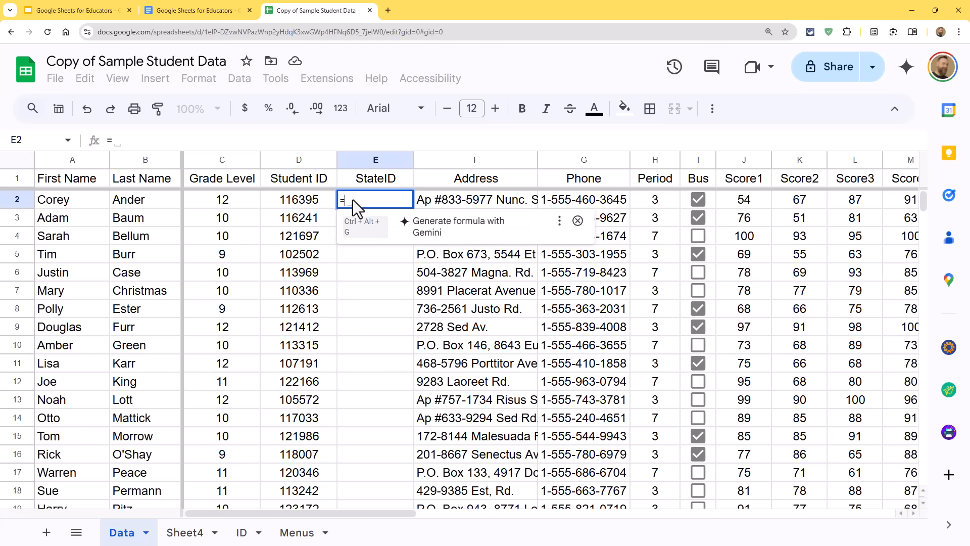
pyautogui.write('xloo')
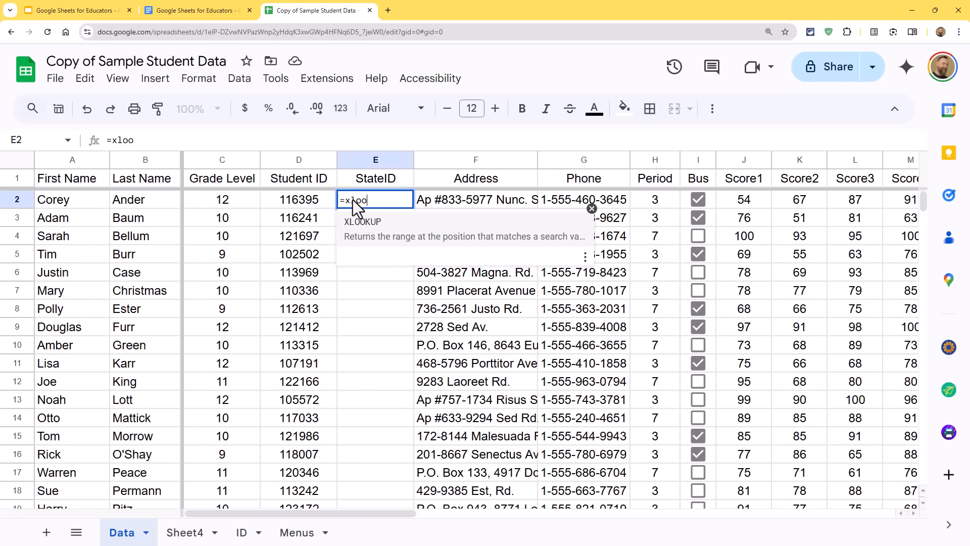
pyautogui.click(372, 235)
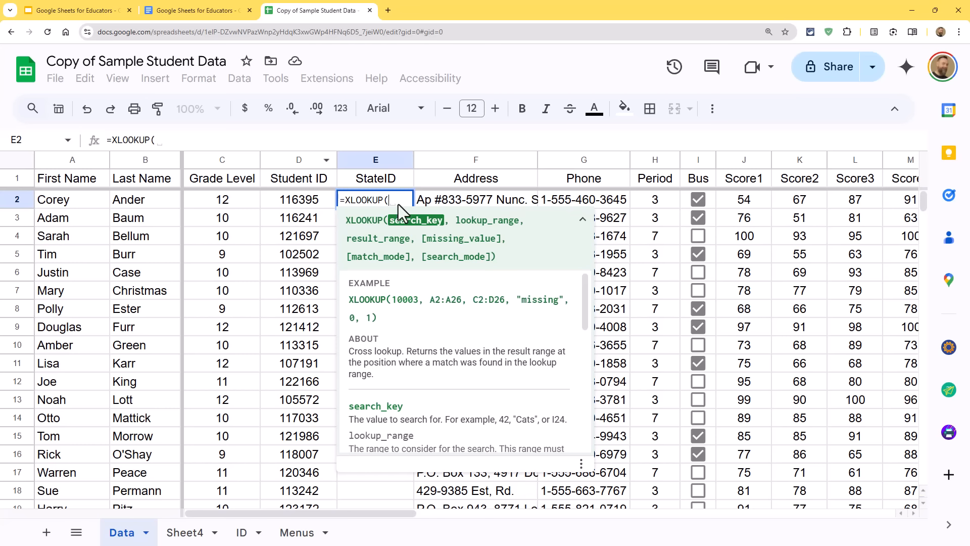
pyautogui.click(305, 204)
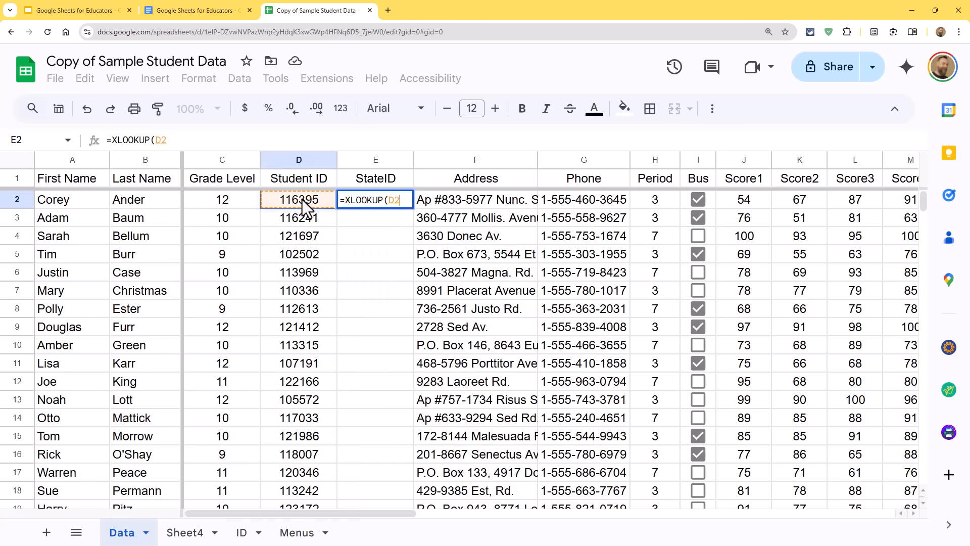
pyautogui.write(',')
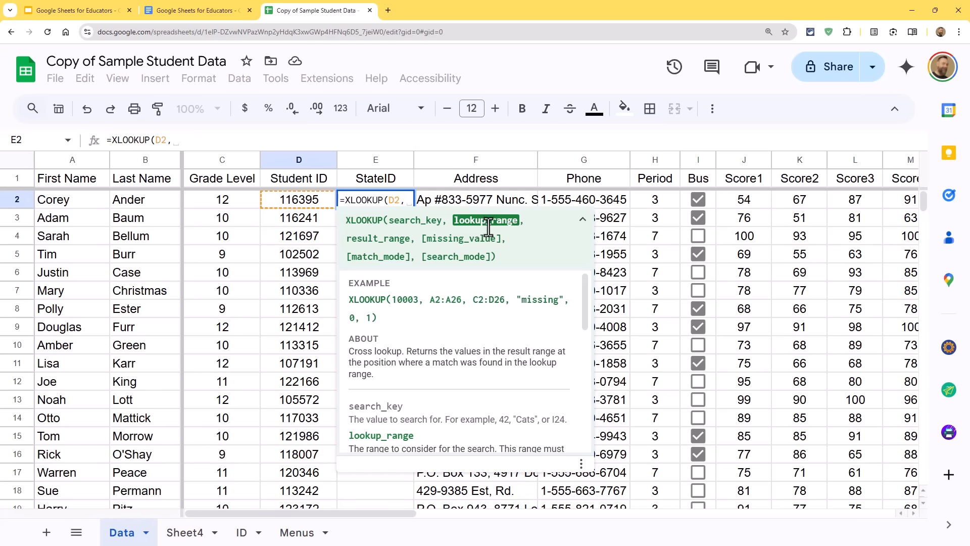
# - Complete the E2 formula as =XLOOKUP(D2,ID!A:A,ID!B:B), using the ID sheet's Student ID and StateID columns as lookup and result ranges
pyautogui.click(243, 536)
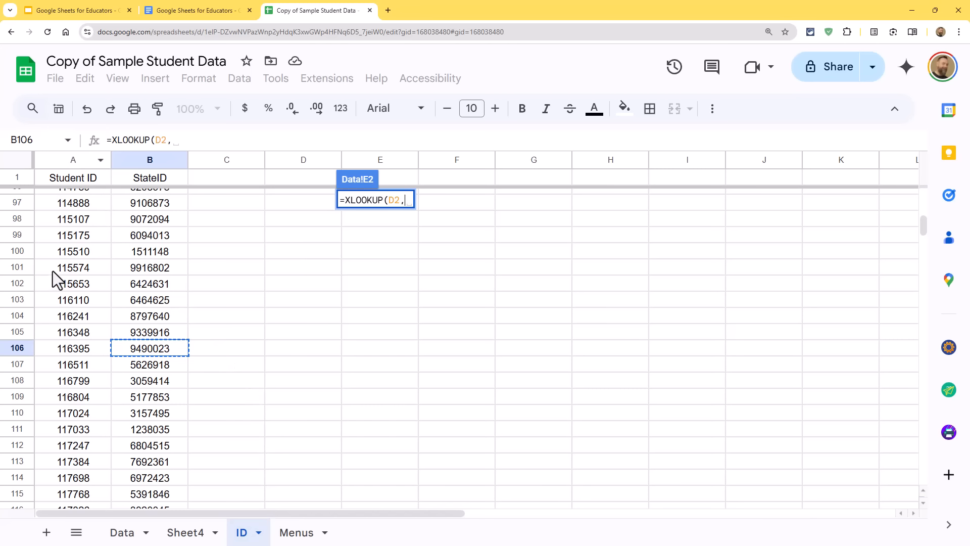
pyautogui.click(73, 160)
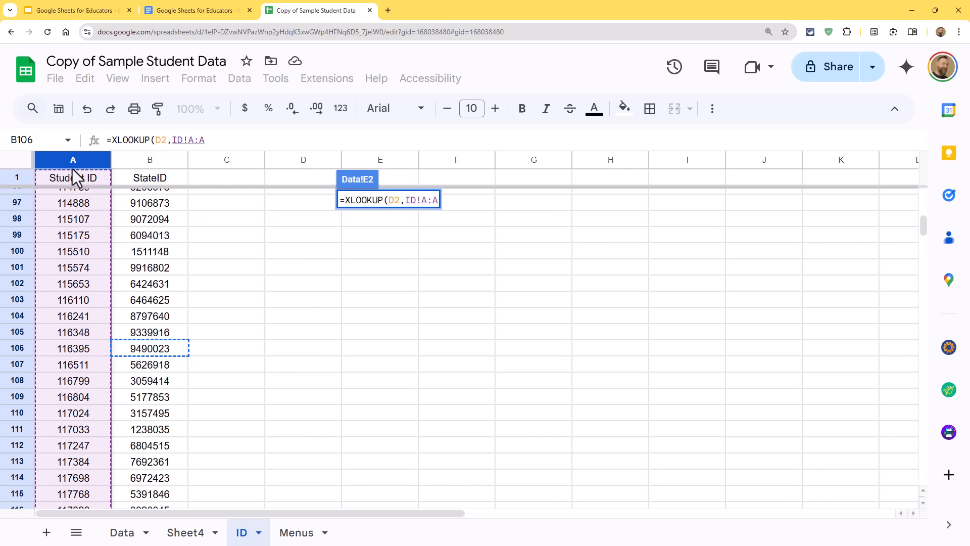
pyautogui.write(',')
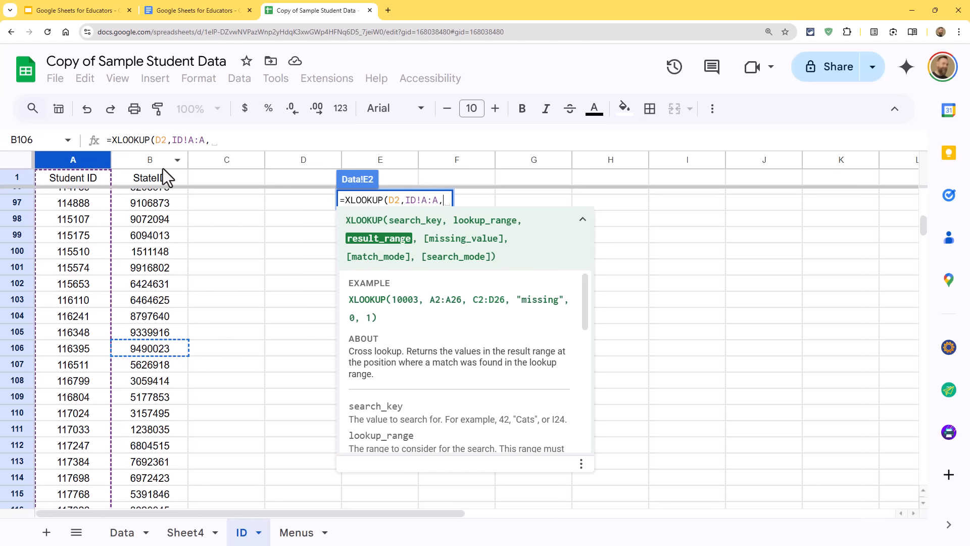
pyautogui.click(151, 159)
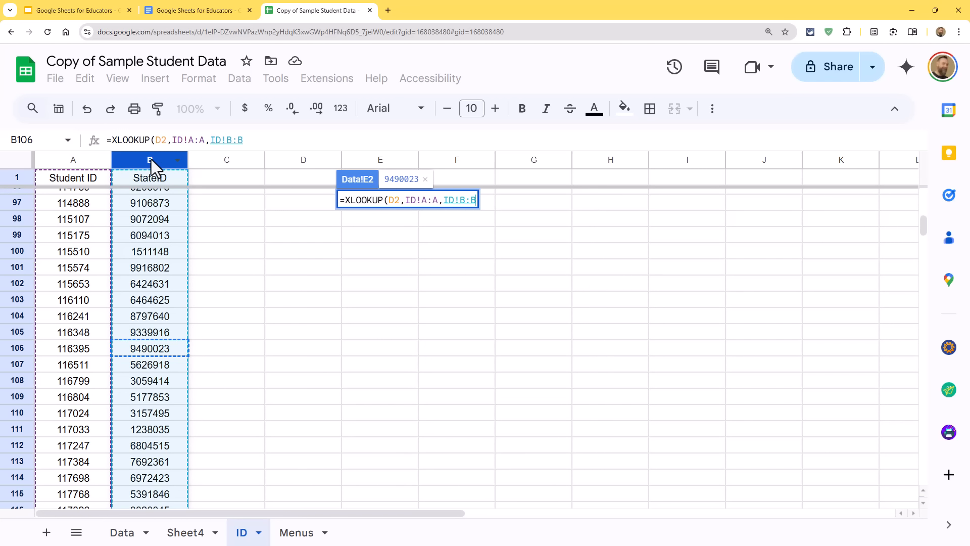
pyautogui.write(',')
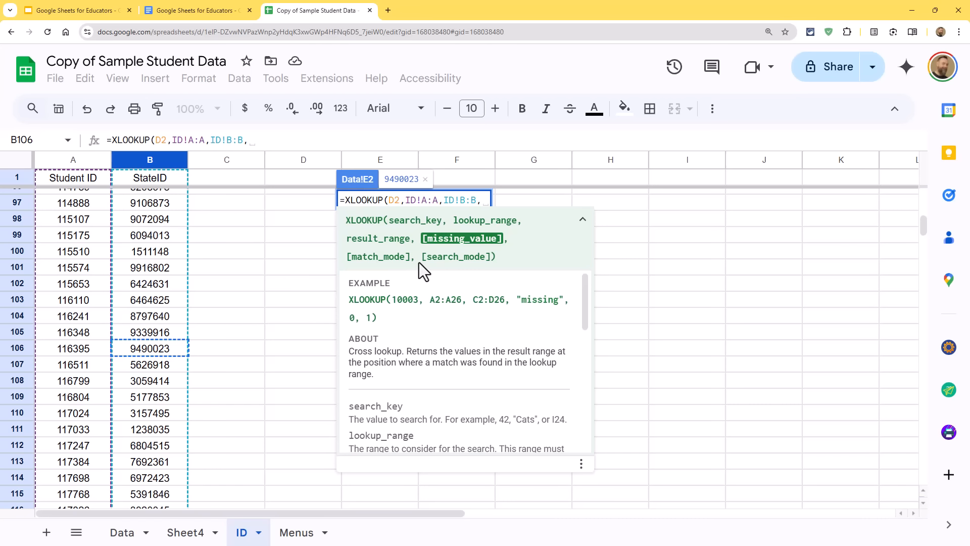
pyautogui.press('BackSpace')
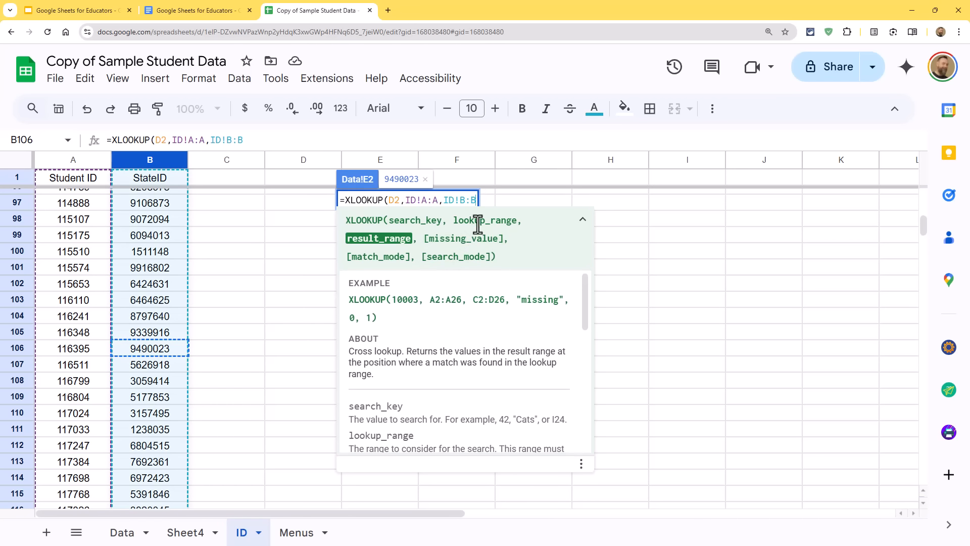
pyautogui.click(122, 532)
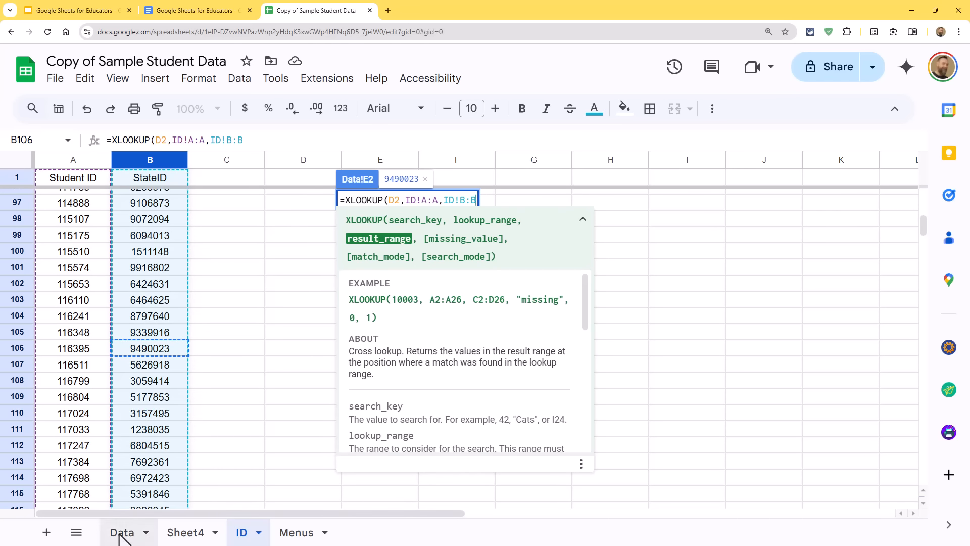
pyautogui.click(243, 531)
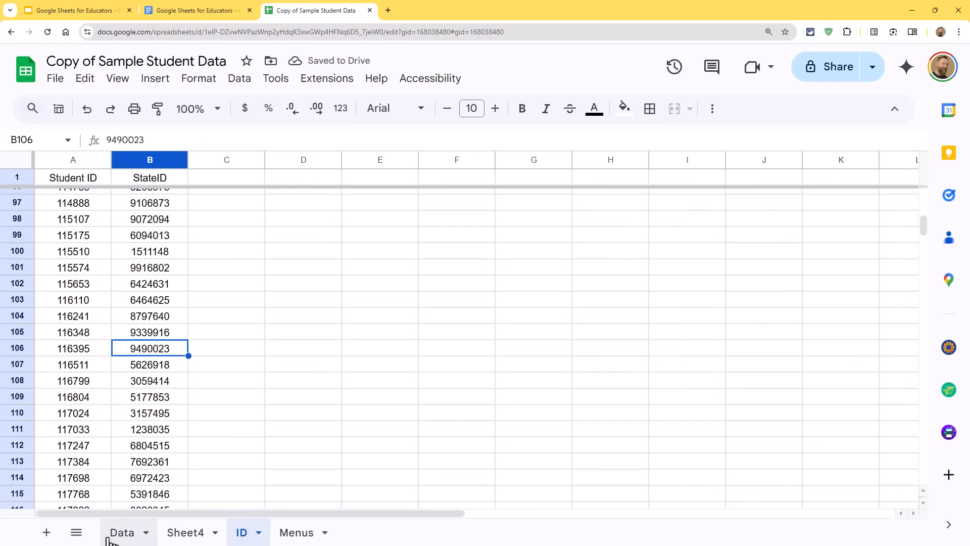
pyautogui.click(123, 532)
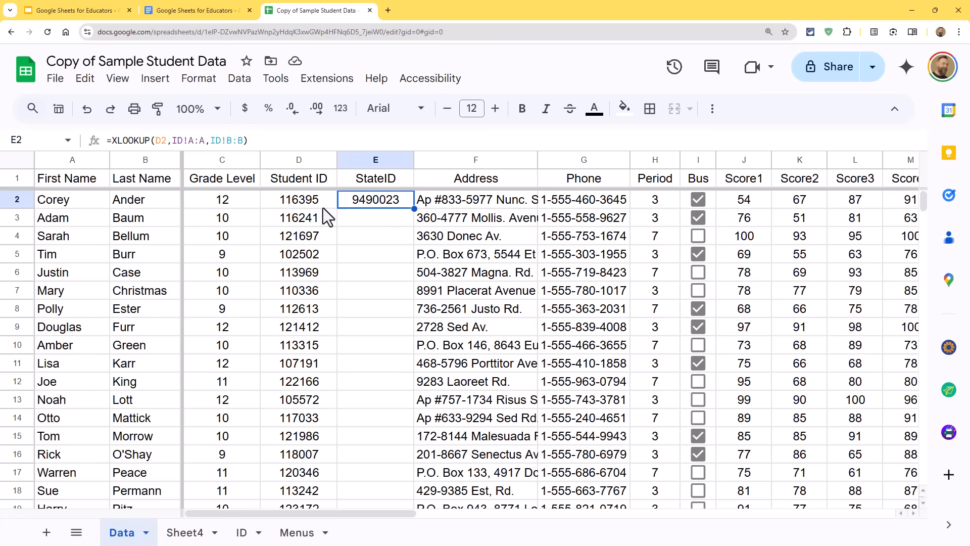
# - Search the ID sheet for the student ID in D2 to verify the StateID returned by the formula
pyautogui.click(310, 201)
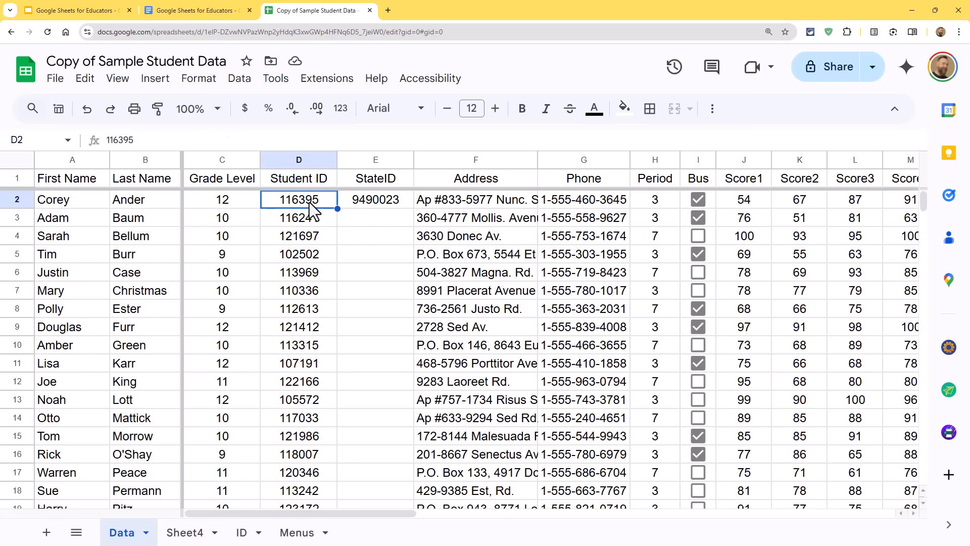
pyautogui.click(245, 534)
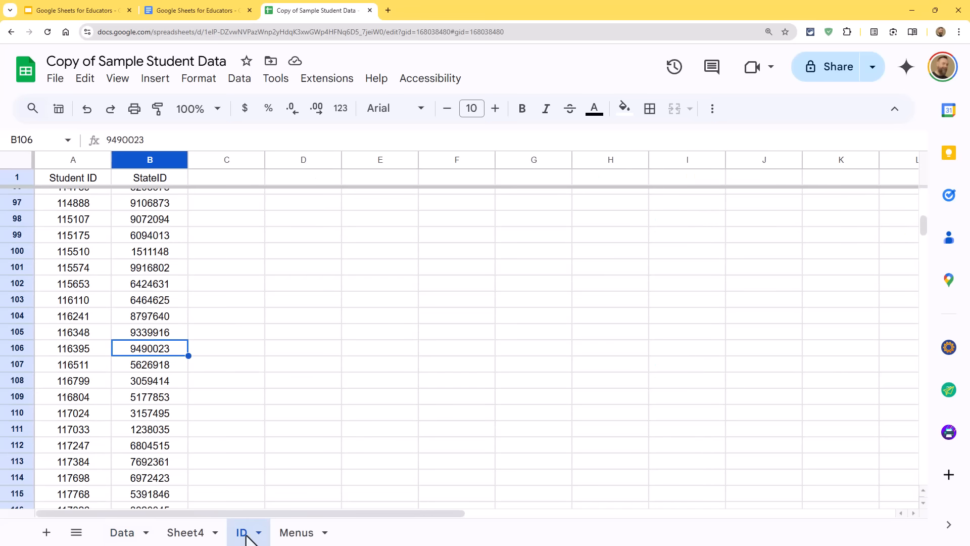
pyautogui.hotkey('ctrl', 'f')
pyautogui.write('116395')
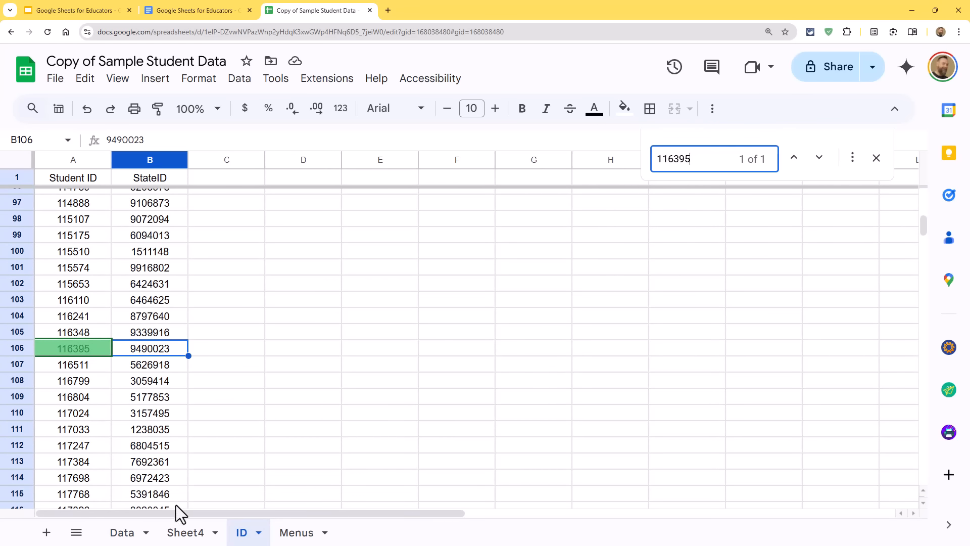
pyautogui.click(130, 538)
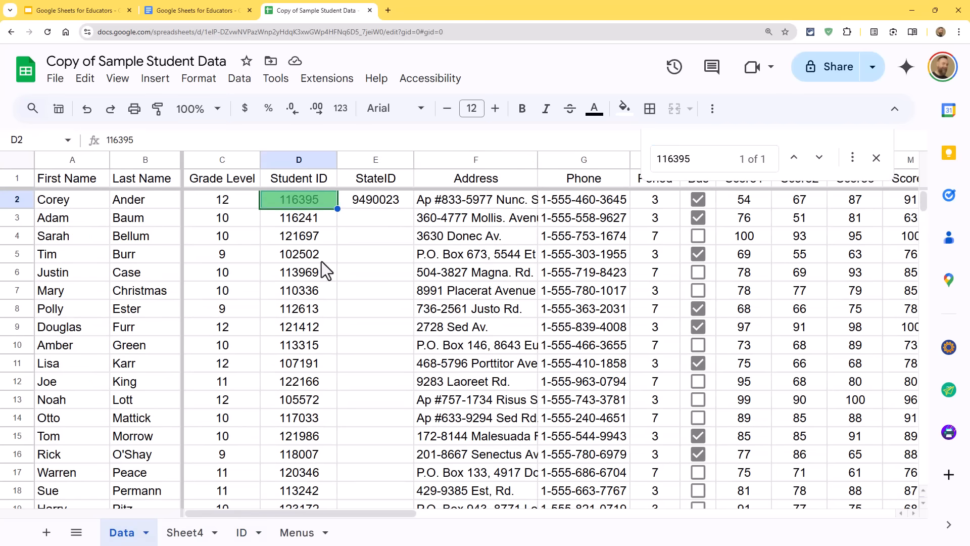
pyautogui.click(878, 158)
pyautogui.hotkey('ctrl', 'c')
# - Fill the XLOOKUP formula from cell E2 down the StateID column for all students on the Data sheet
pyautogui.click(359, 205)
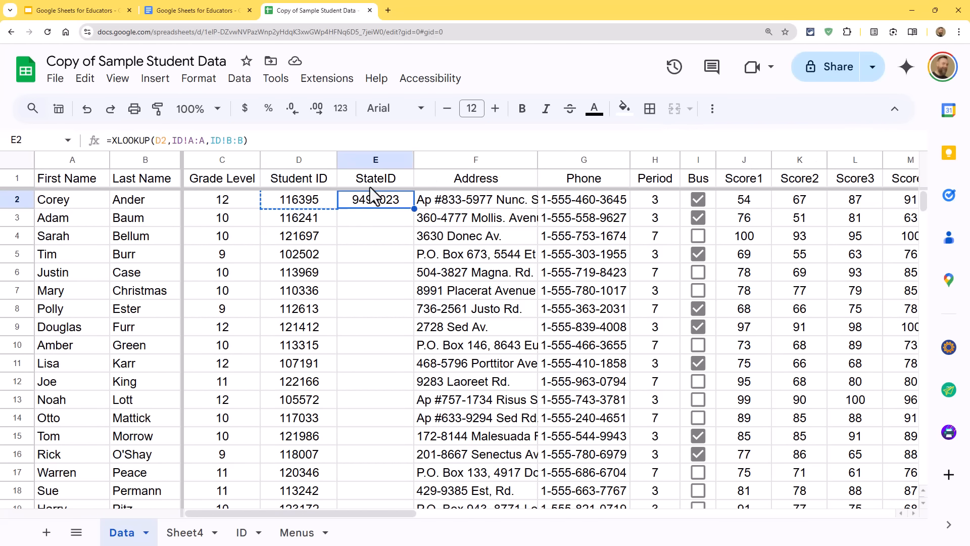
pyautogui.moveTo(405, 271); pyautogui.dragTo(406, 273)
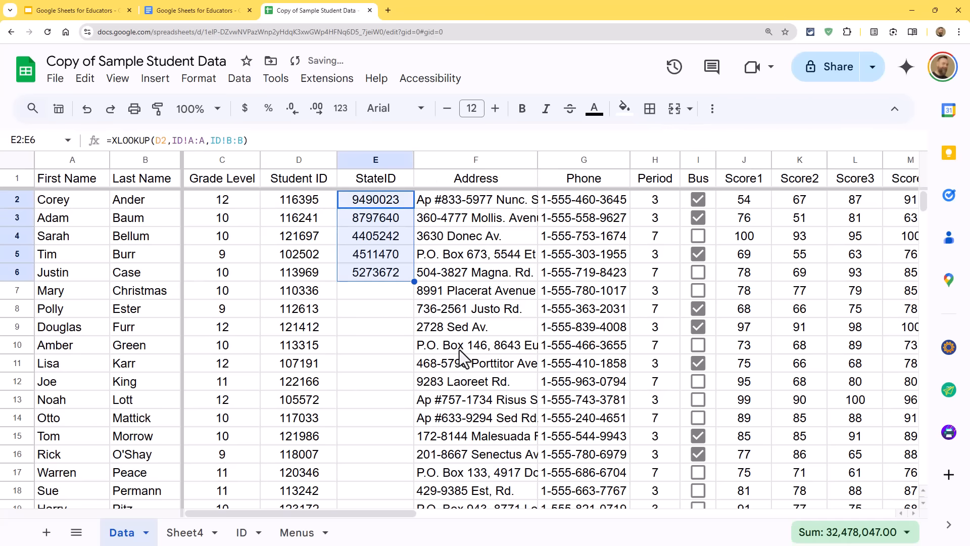
pyautogui.doubleClick(413, 283)
# - Review the filled StateID column on the Data sheet against the source StateID values on the ID sheet
pyautogui.click(394, 345)
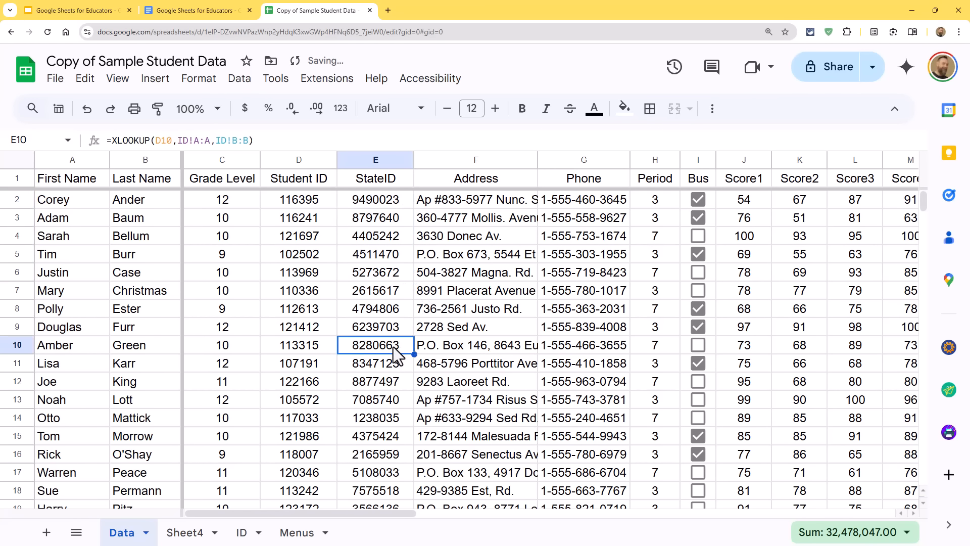
pyautogui.scroll(-5, 393, 345)
pyautogui.scroll(5, 392, 346)
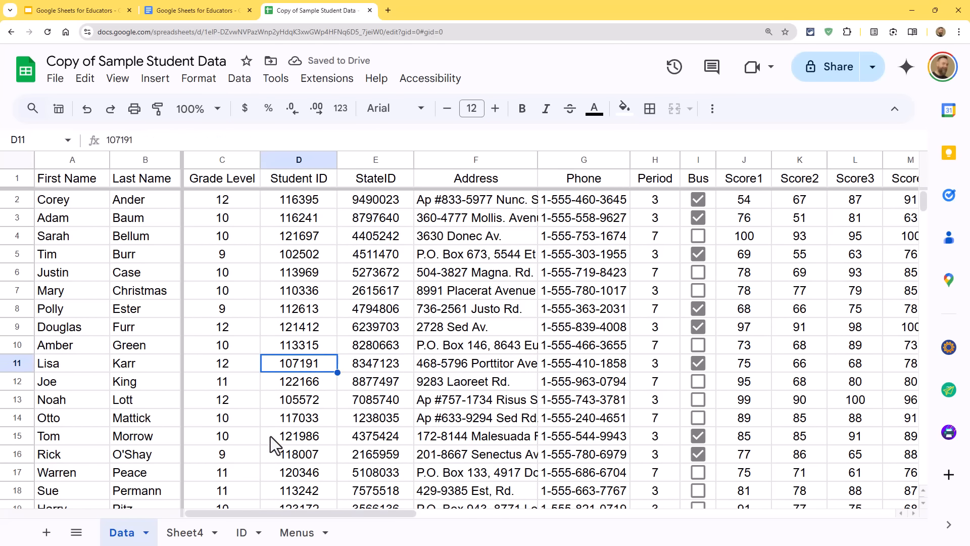
pyautogui.click(242, 532)
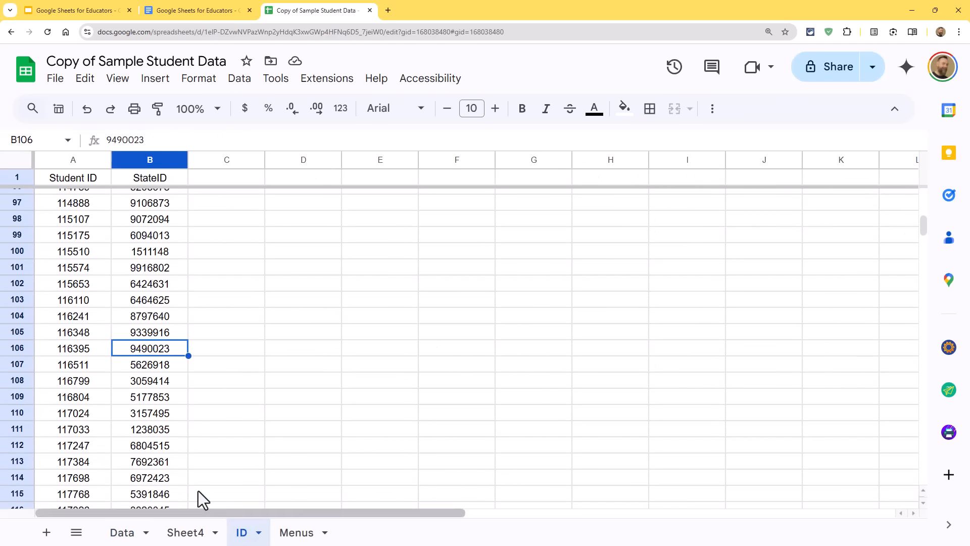
pyautogui.click(164, 433)
pyautogui.click(117, 532)
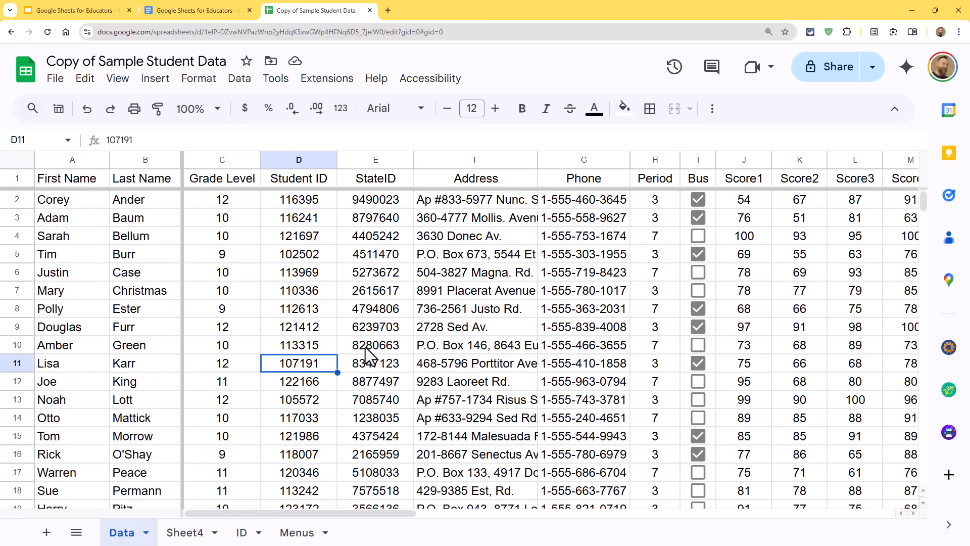
# - Check the lookup formula in E10, and switch to the Google Slides presentation and advance it to the Charts and Graphs slide
pyautogui.click(376, 349)
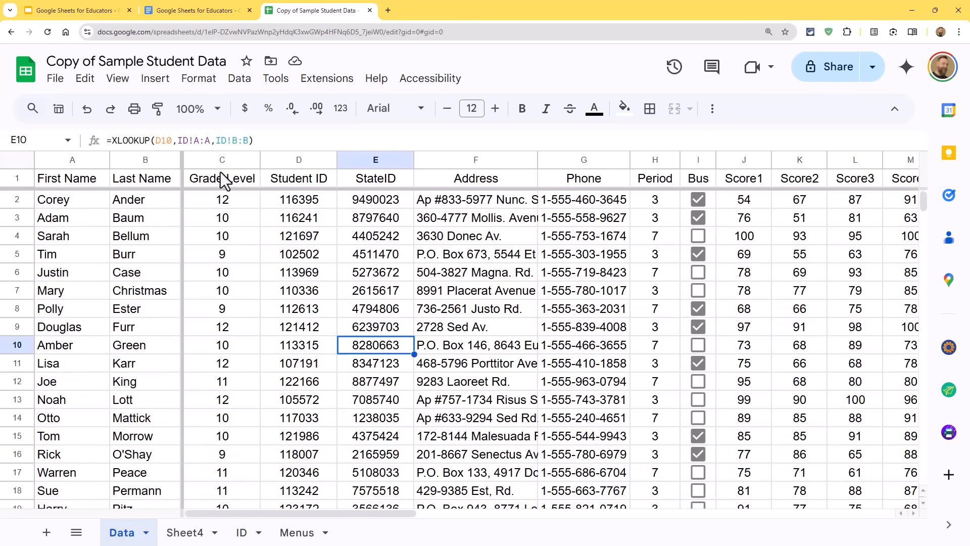
pyautogui.click(76, 11)
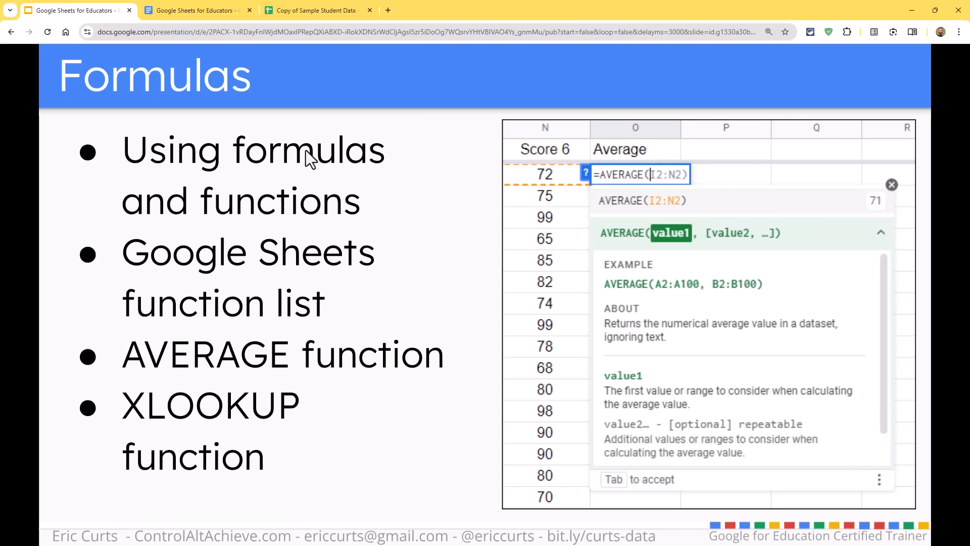
pyautogui.click(333, 185)
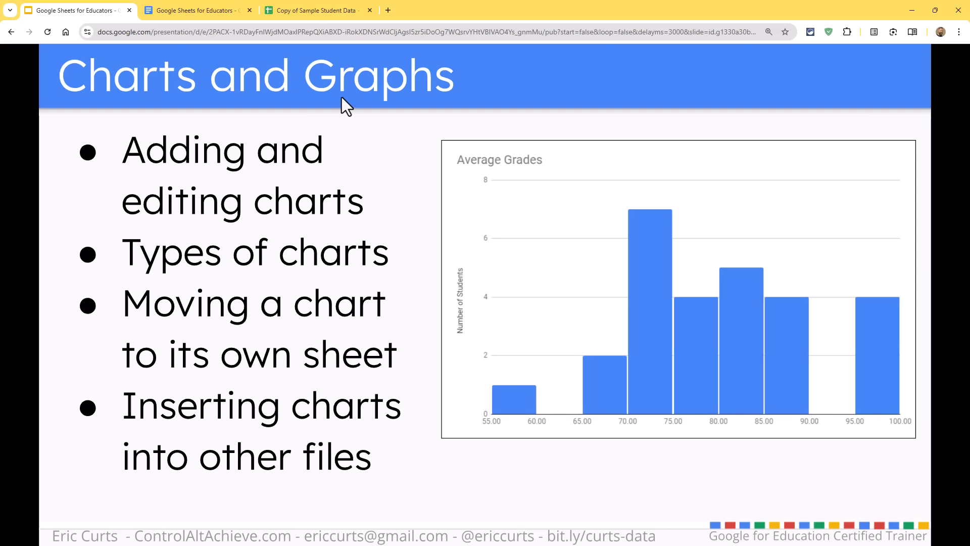
# - Return to the student data spreadsheet and insert a chart based on the whole Average column P
pyautogui.click(329, 11)
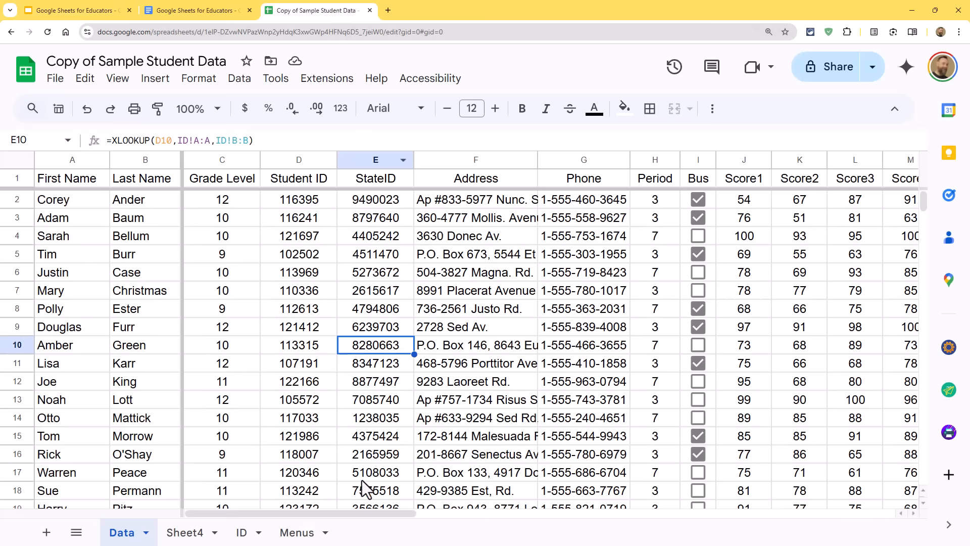
pyautogui.moveTo(350, 513); pyautogui.dragTo(552, 519)
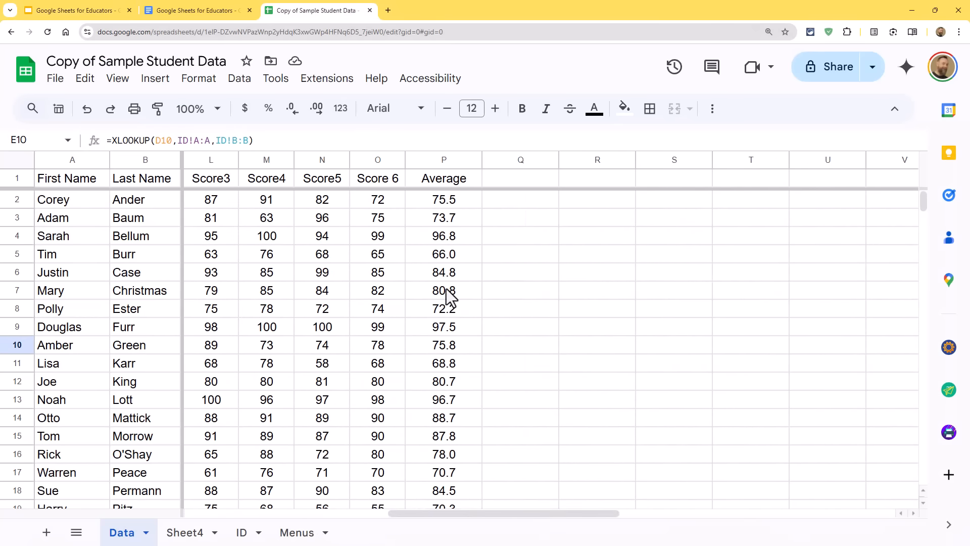
pyautogui.click(440, 160)
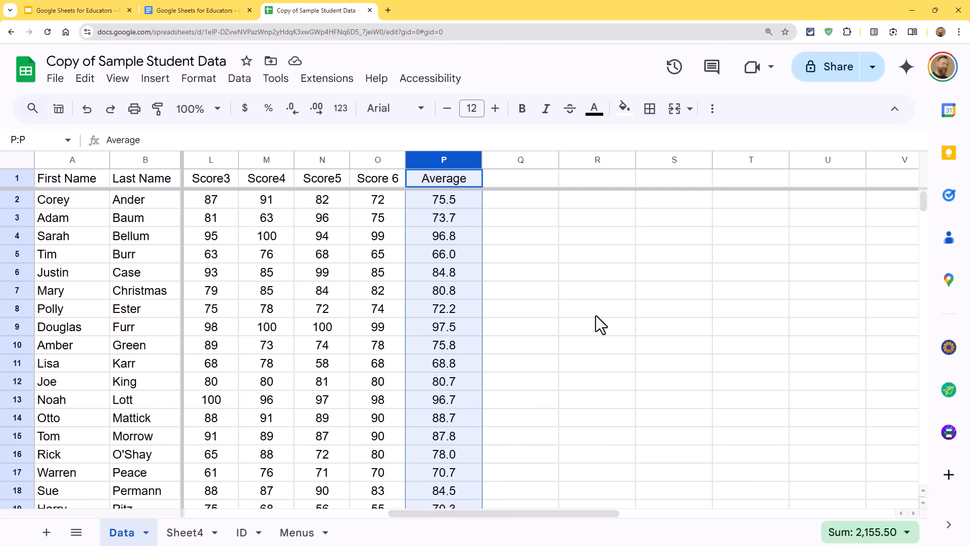
pyautogui.click(548, 311)
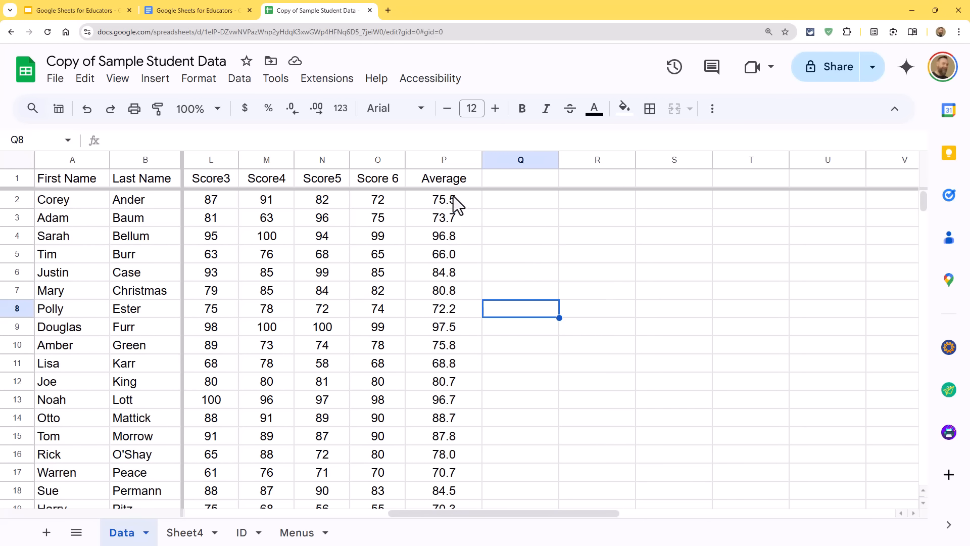
pyautogui.click(442, 160)
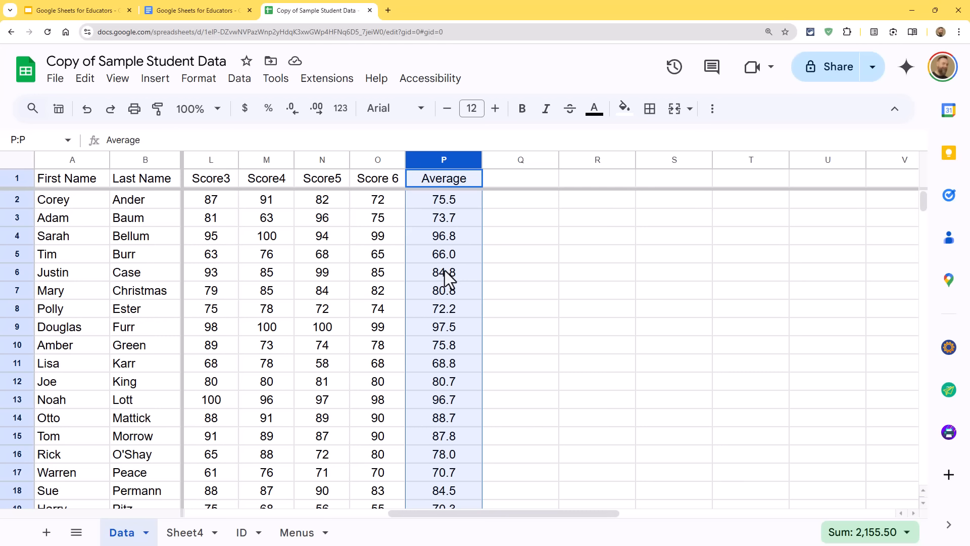
pyautogui.click(448, 159)
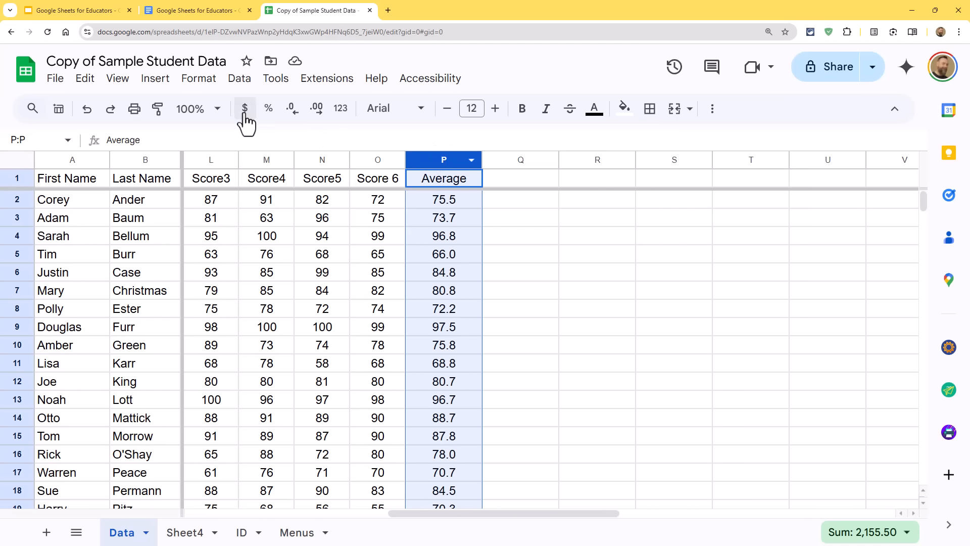
pyautogui.click(153, 82)
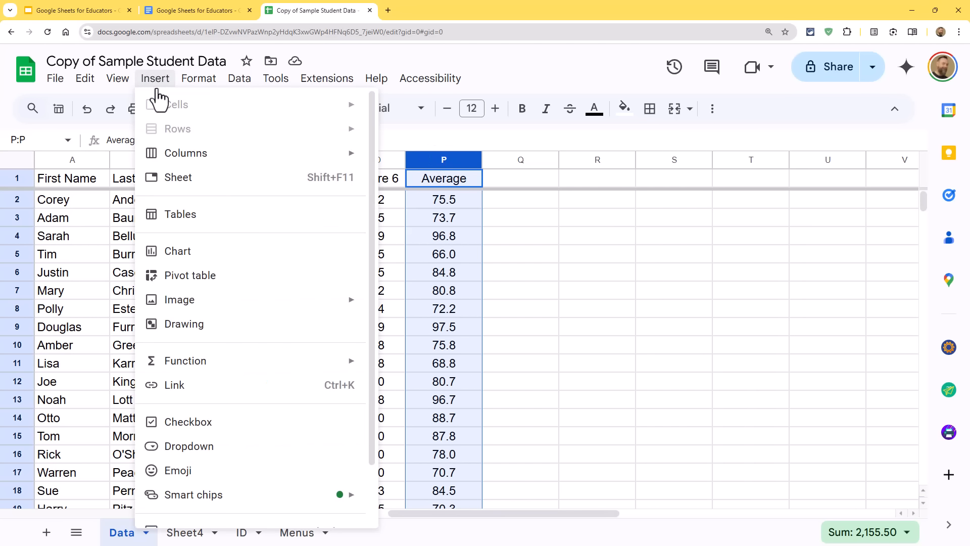
pyautogui.click(206, 257)
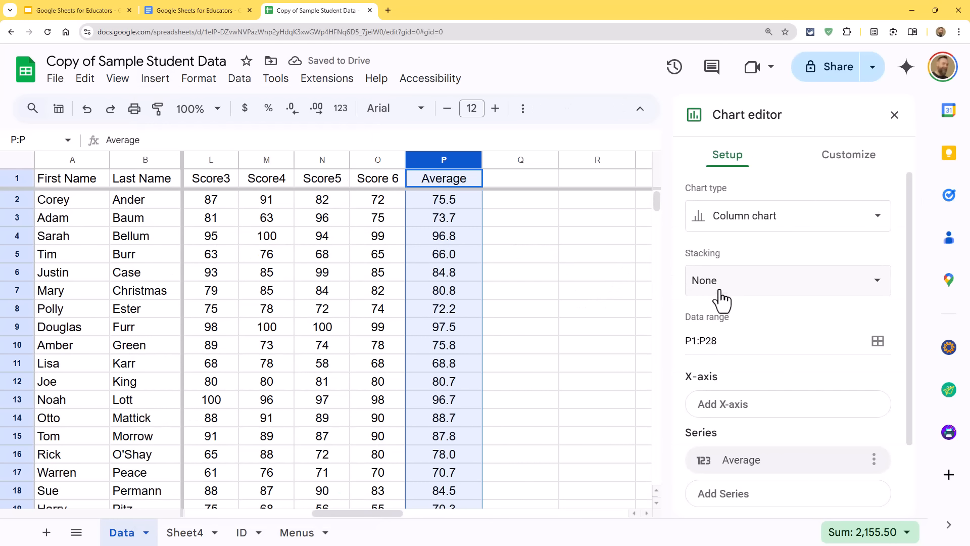
# - Reduce the browser zoom to 100% and bring the new Average chart into view on the Data sheet
pyautogui.moveTo(378, 515)
pyautogui.mouseDown()
pyautogui.moveTo(440, 516)
pyautogui.moveTo(392, 513)
pyautogui.mouseUp()
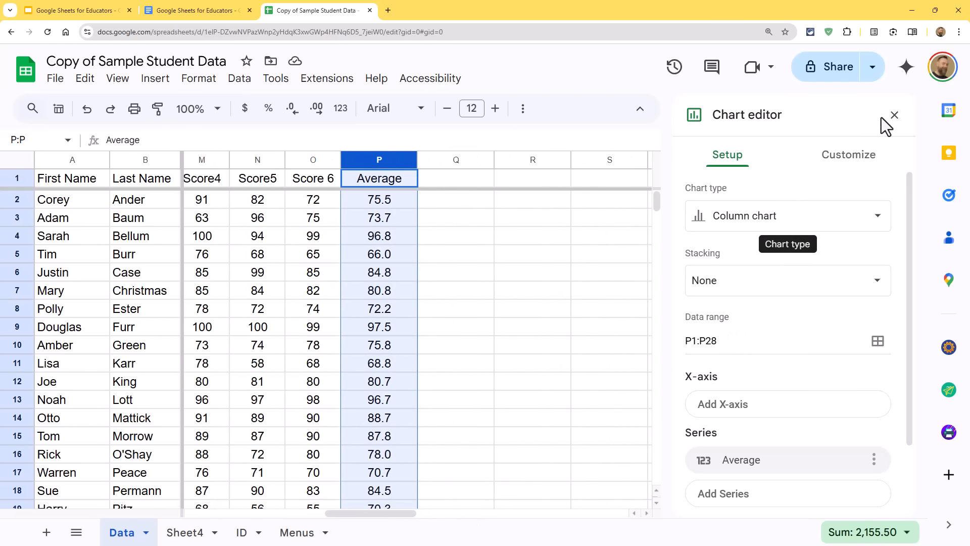
pyautogui.click(958, 32)
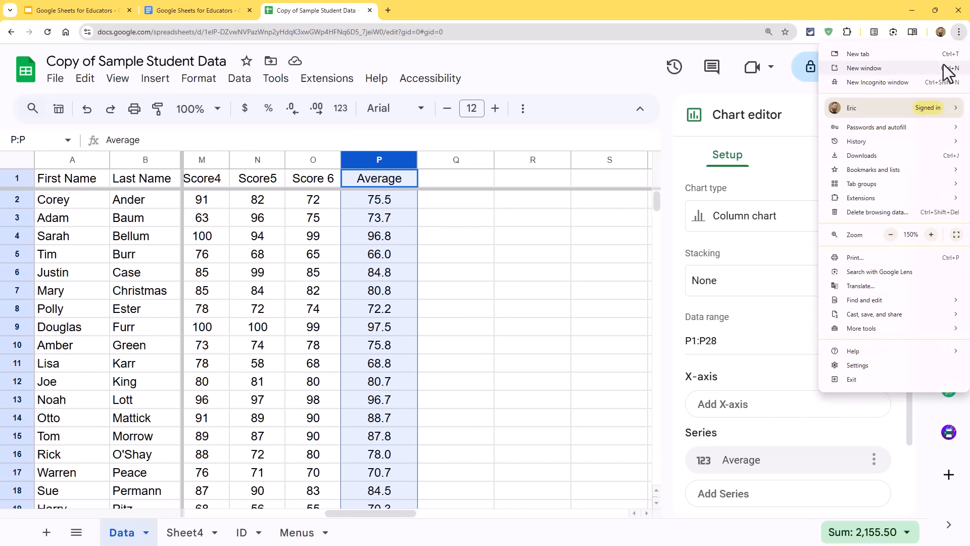
pyautogui.click(891, 234)
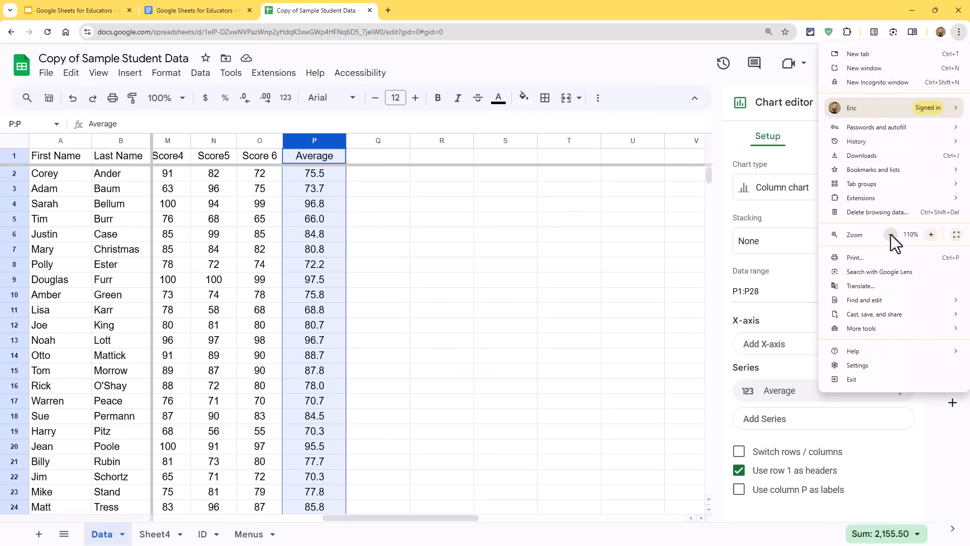
pyautogui.click(890, 235)
pyautogui.click(890, 234)
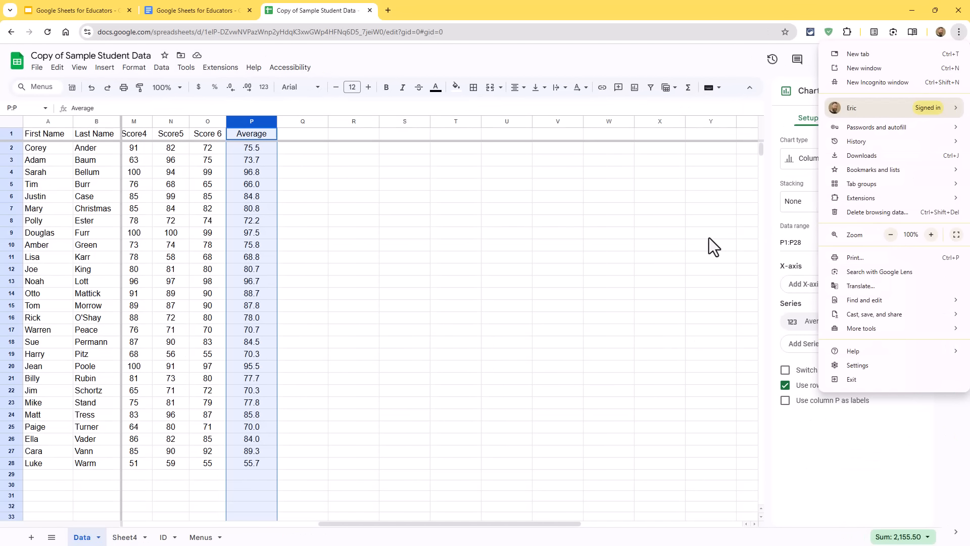
pyautogui.click(958, 32)
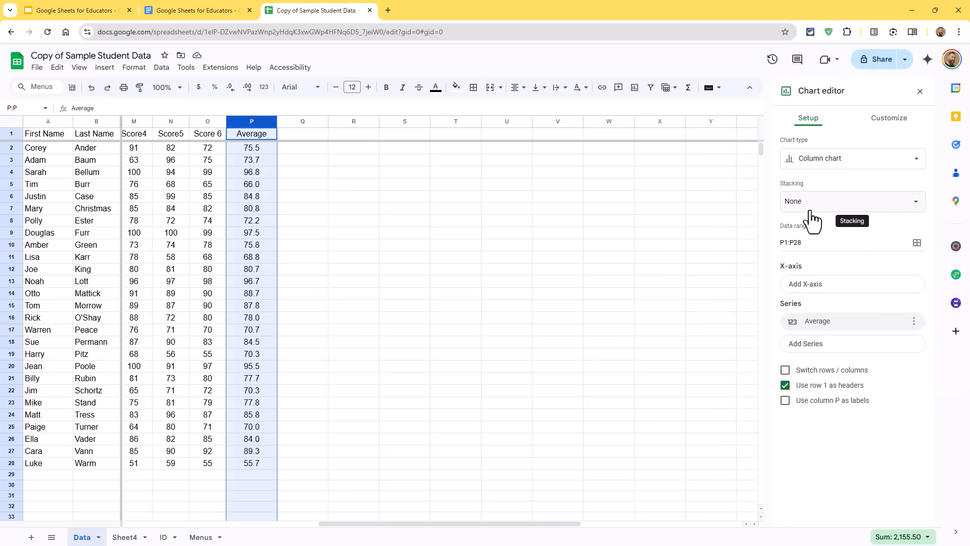
pyautogui.moveTo(552, 521); pyautogui.dragTo(350, 512)
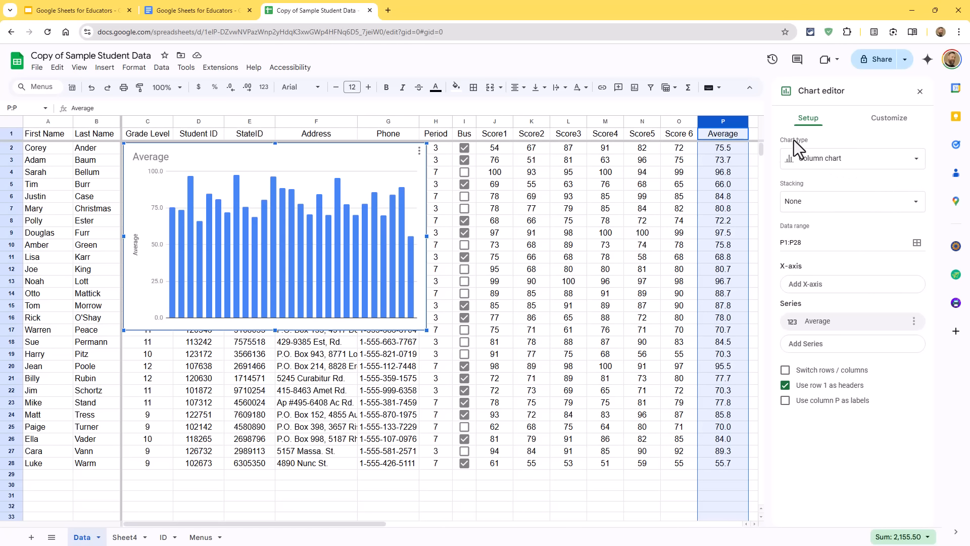
# - Change the Average chart's type to Histogram chart
pyautogui.click(909, 161)
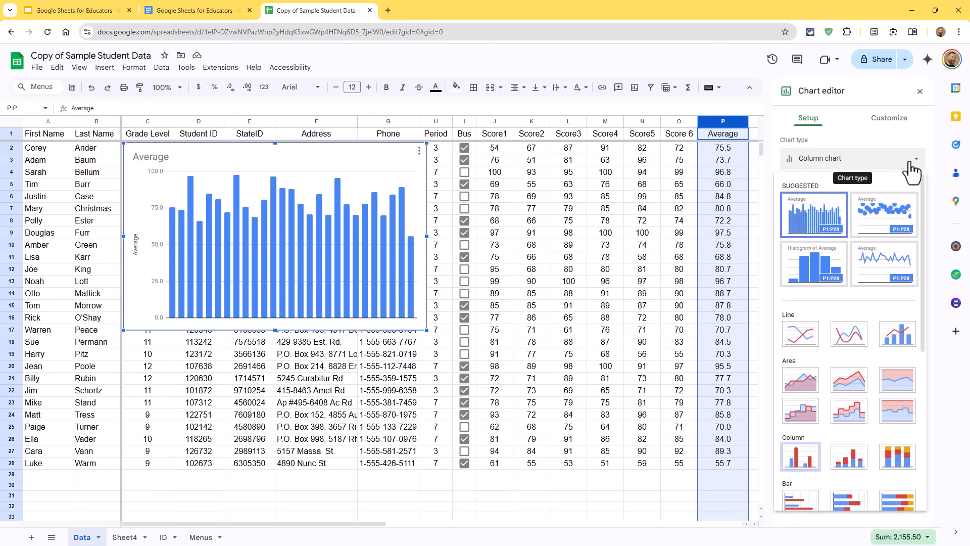
pyautogui.scroll(-3, 859, 283)
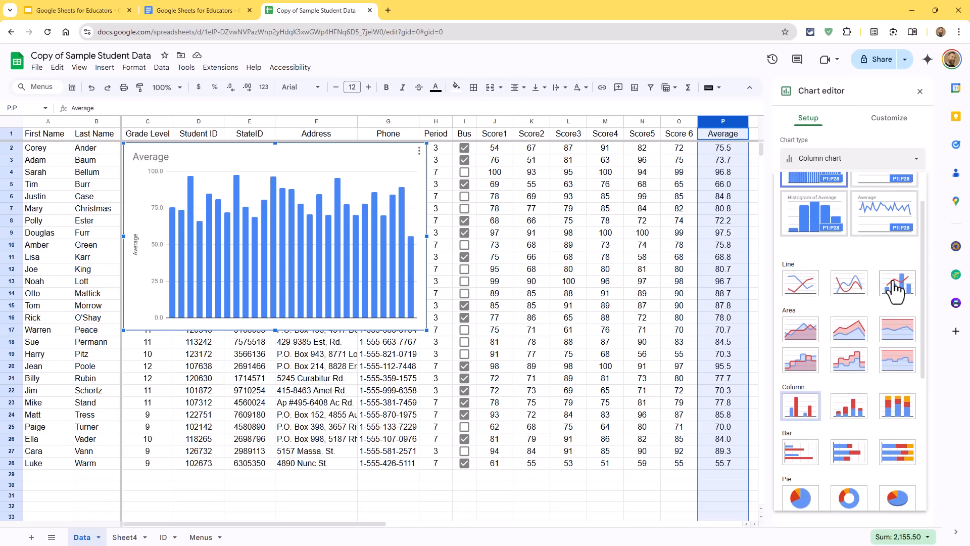
pyautogui.scroll(-3, 868, 272)
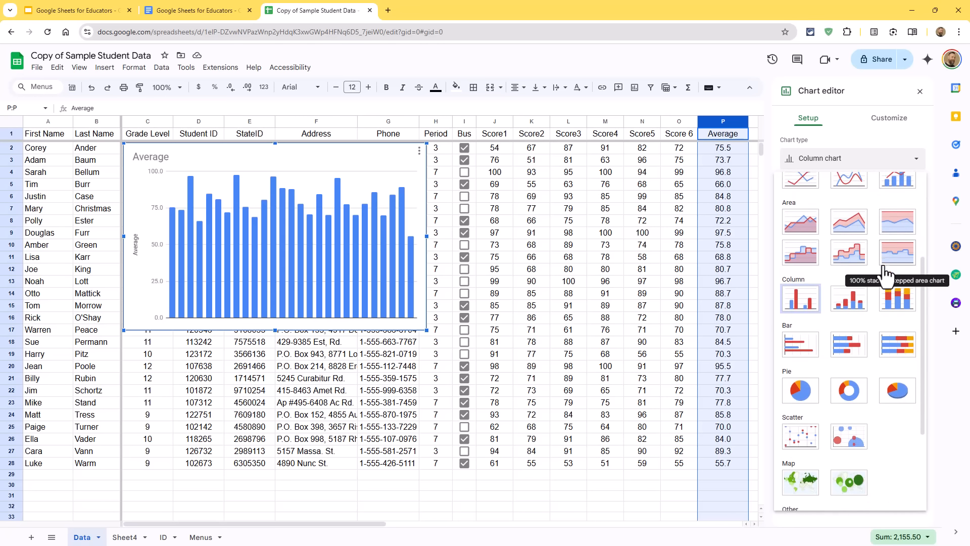
pyautogui.scroll(-2, 869, 273)
pyautogui.scroll(-2, 849, 303)
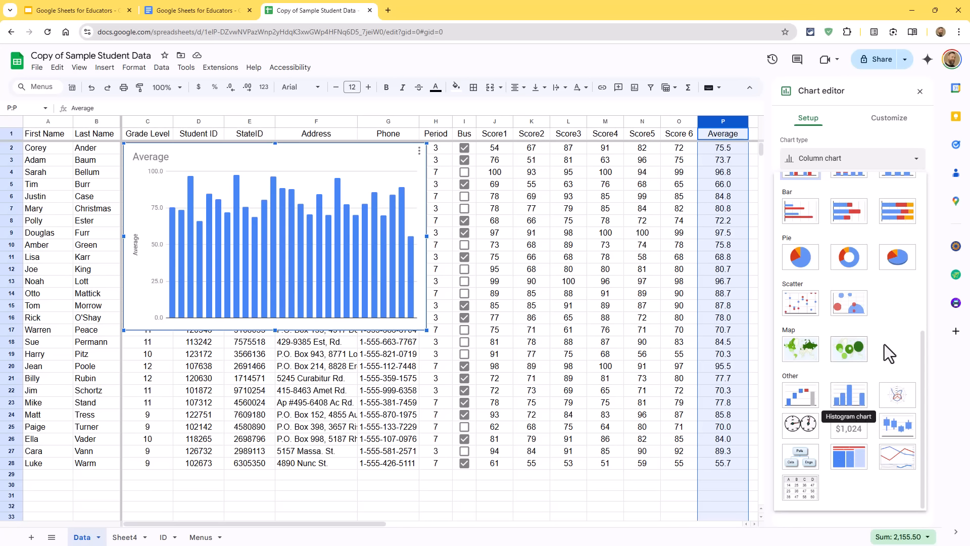
pyautogui.click(854, 405)
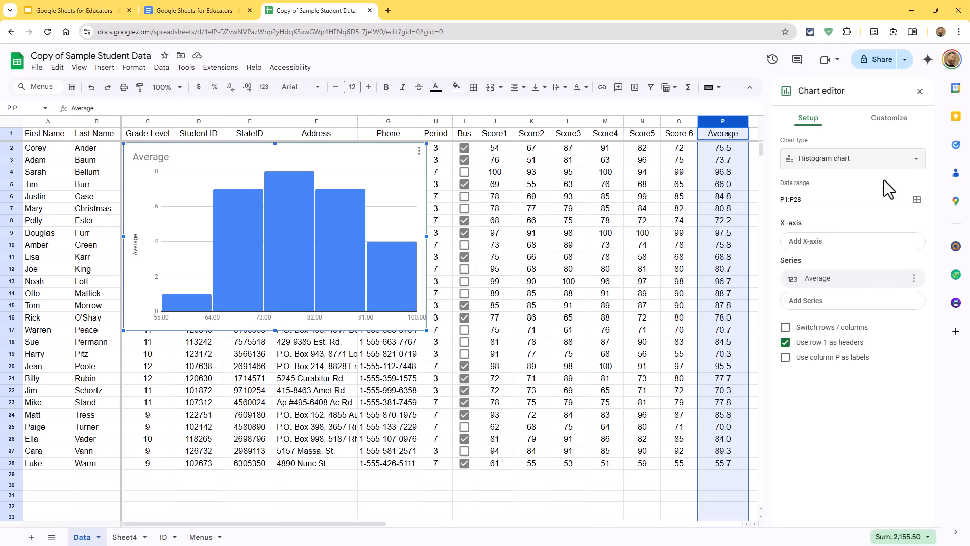
# - Set the histogram's bucket size to 5 and close the chart editor
pyautogui.click(888, 119)
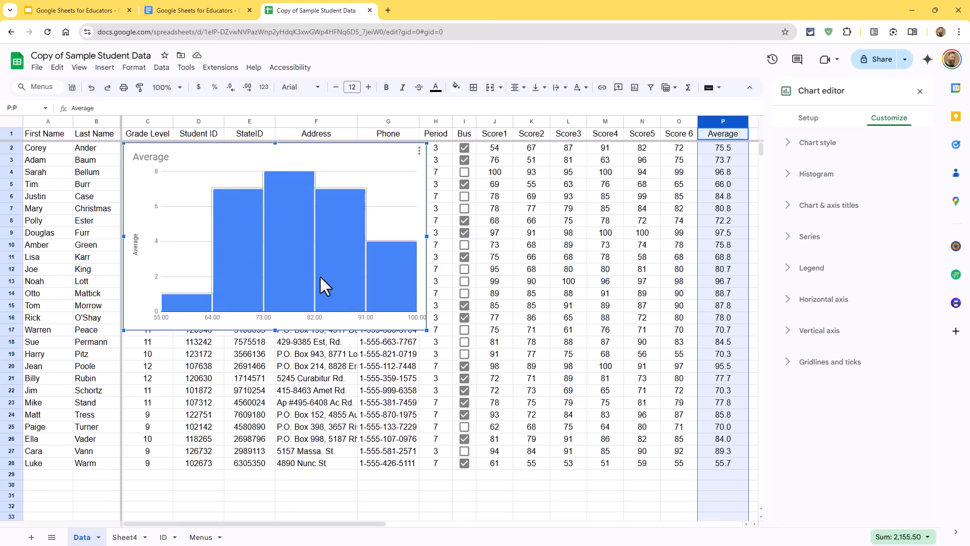
pyautogui.click(789, 186)
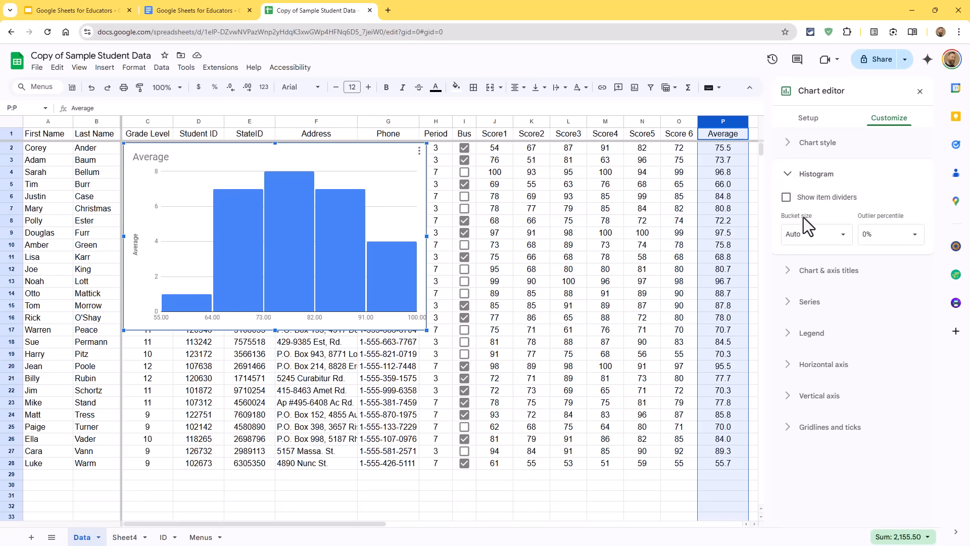
pyautogui.click(843, 237)
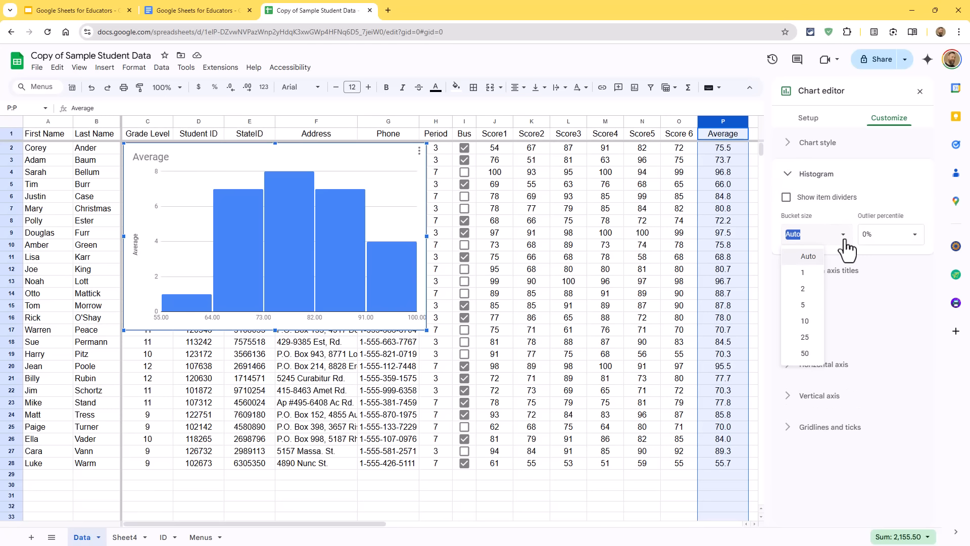
pyautogui.click(803, 305)
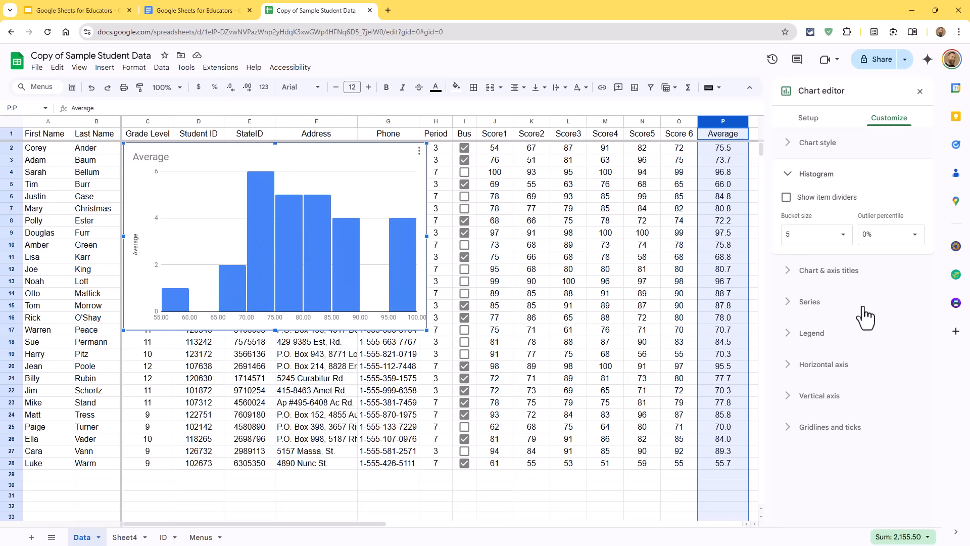
pyautogui.click(920, 91)
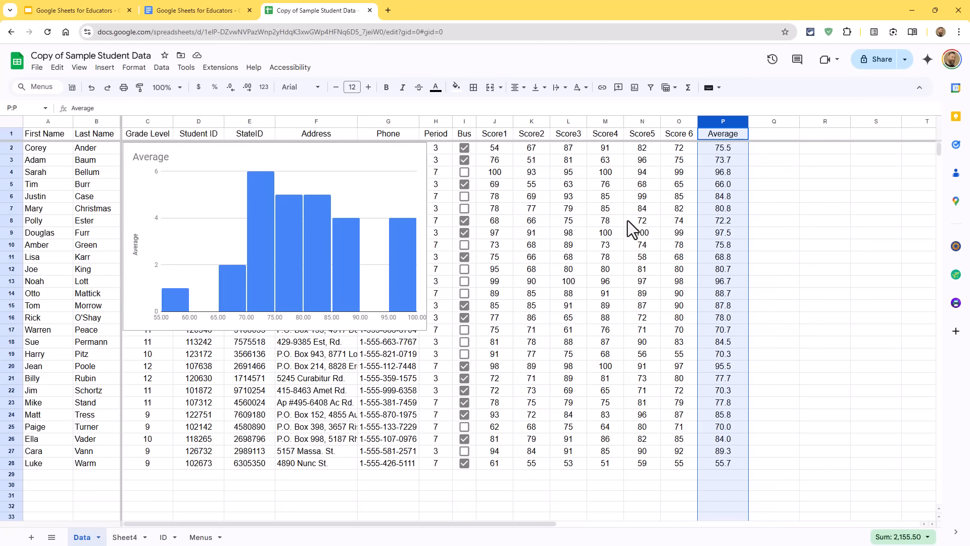
# - Move the Average histogram off the student data into the empty cells beside the Average column, starting in column Q
pyautogui.click(346, 147)
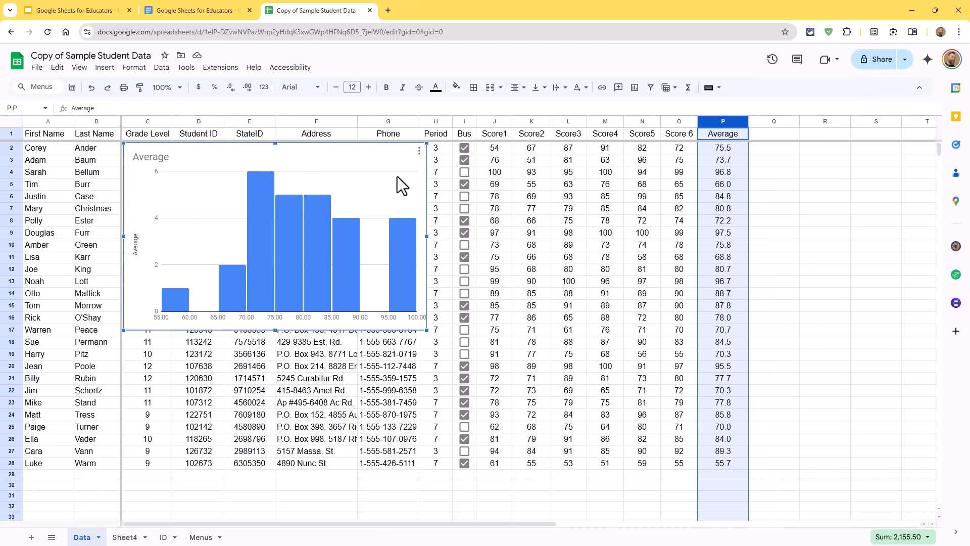
pyautogui.moveTo(219, 150); pyautogui.dragTo(323, 193)
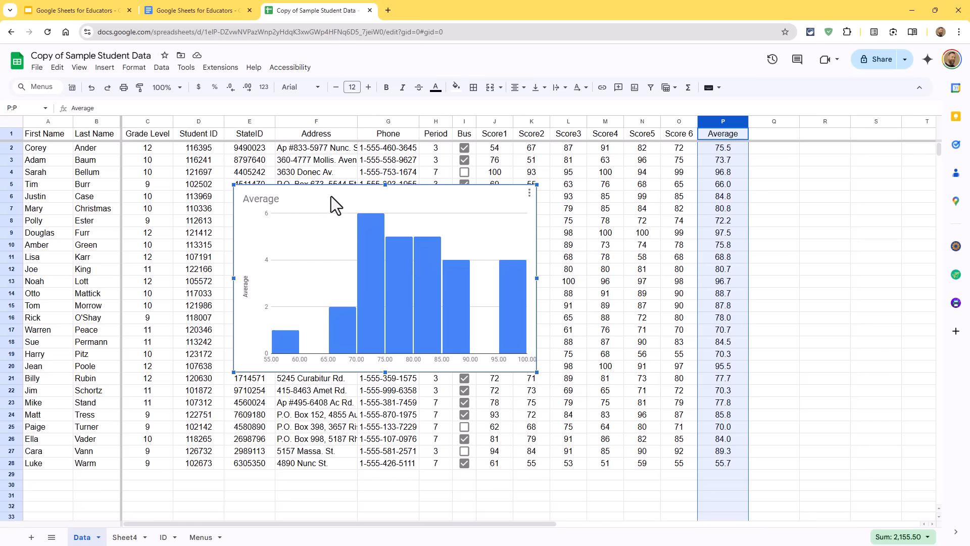
pyautogui.moveTo(302, 188); pyautogui.dragTo(311, 170)
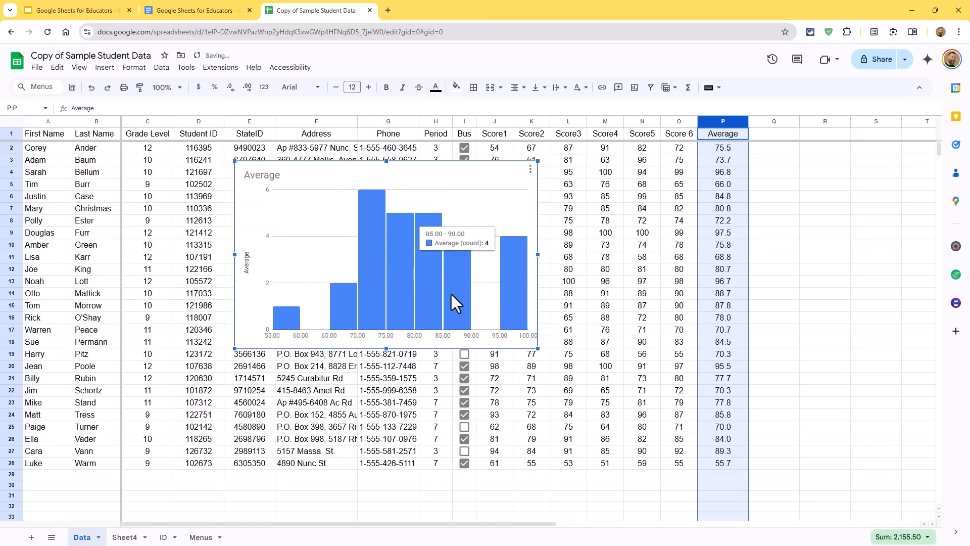
pyautogui.moveTo(354, 175); pyautogui.dragTo(841, 154)
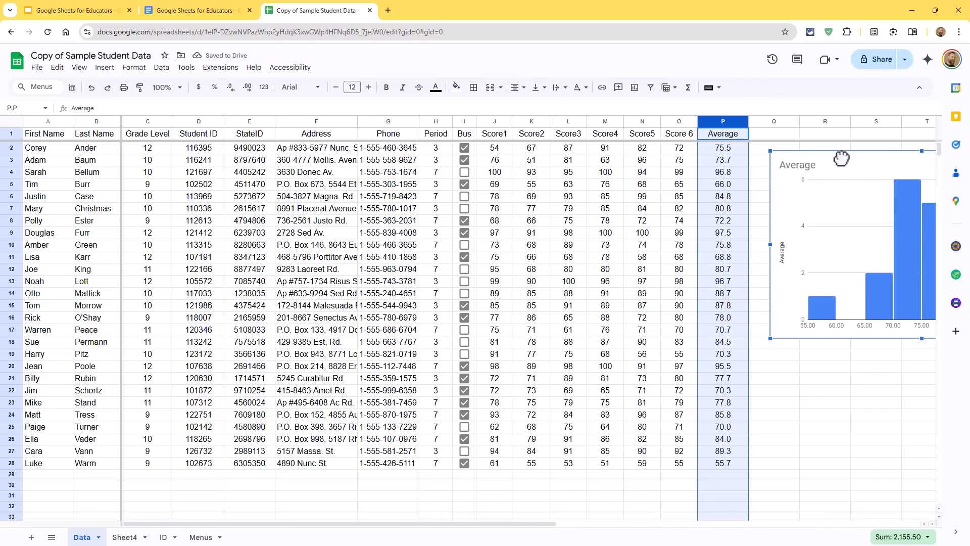
pyautogui.moveTo(514, 527); pyautogui.dragTo(762, 541)
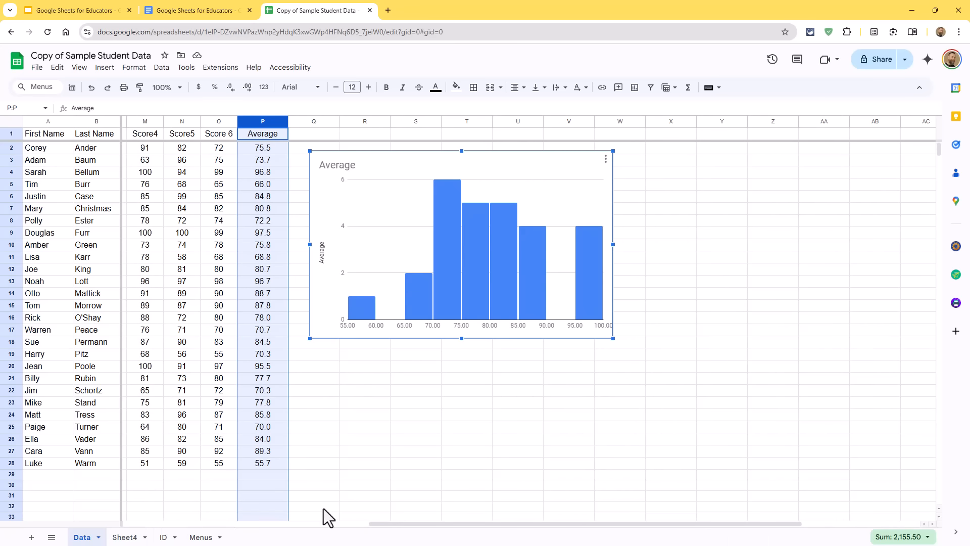
# - Move the Average histogram to its own sheet and return to the Data sheet
pyautogui.moveTo(441, 269)
pyautogui.click(605, 161)
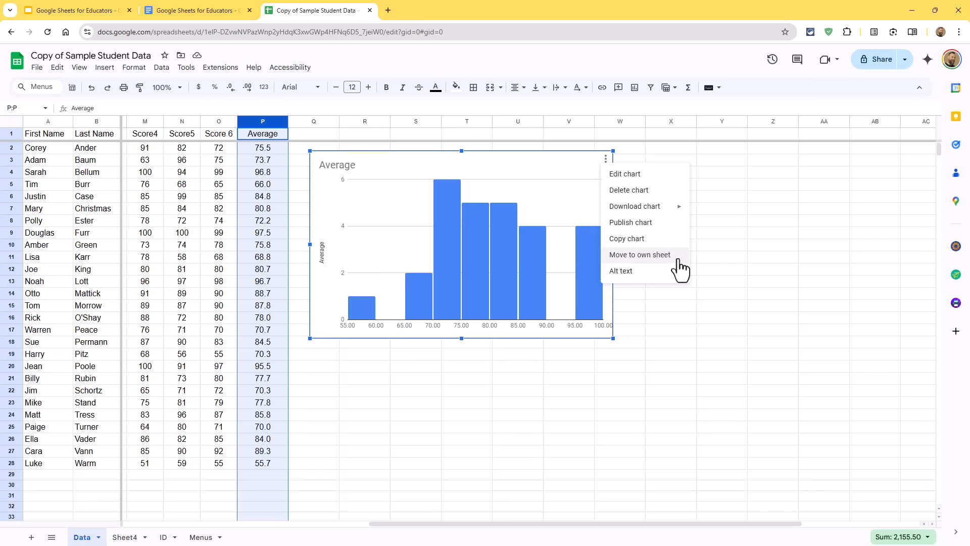
pyautogui.click(641, 257)
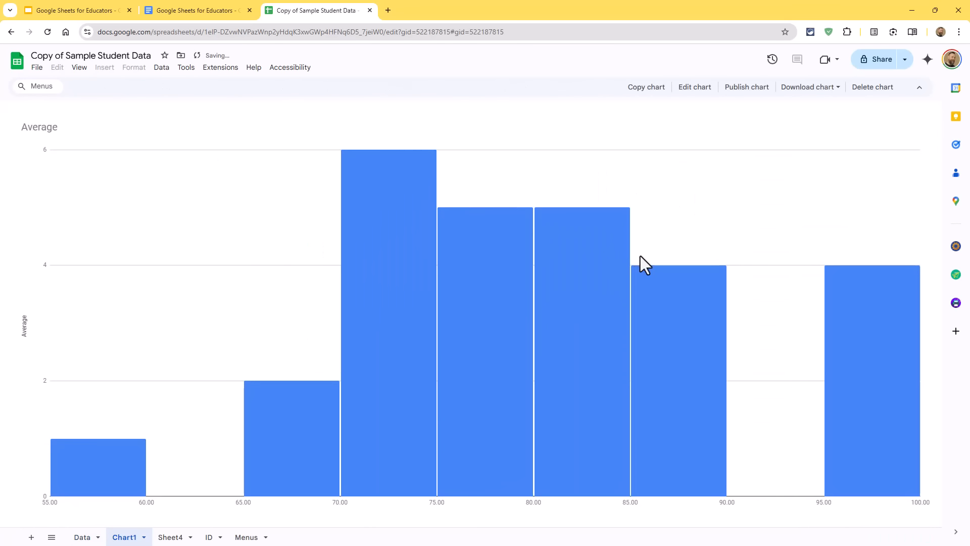
pyautogui.click(79, 537)
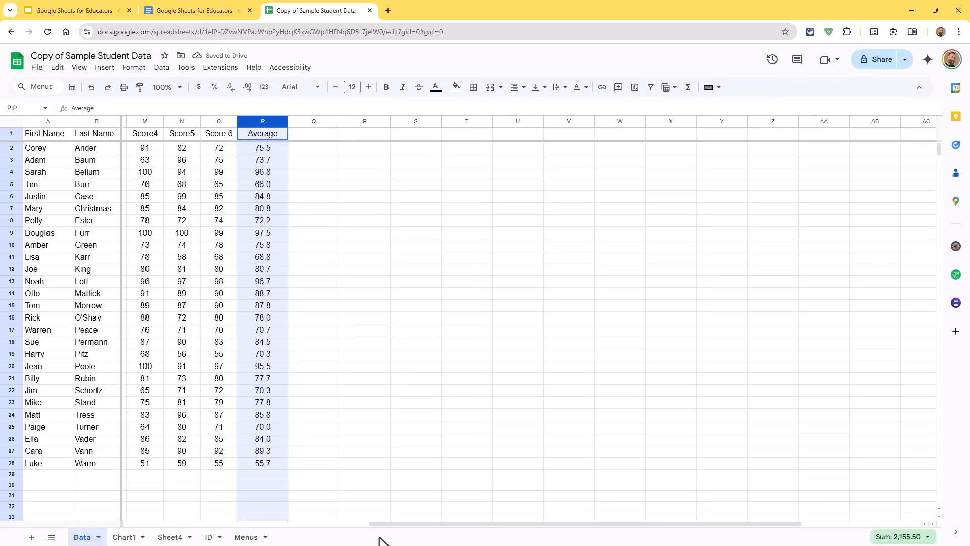
# - View the Average histogram on the Chart1 sheet and return to the Data sheet
pyautogui.moveTo(405, 524); pyautogui.dragTo(159, 519)
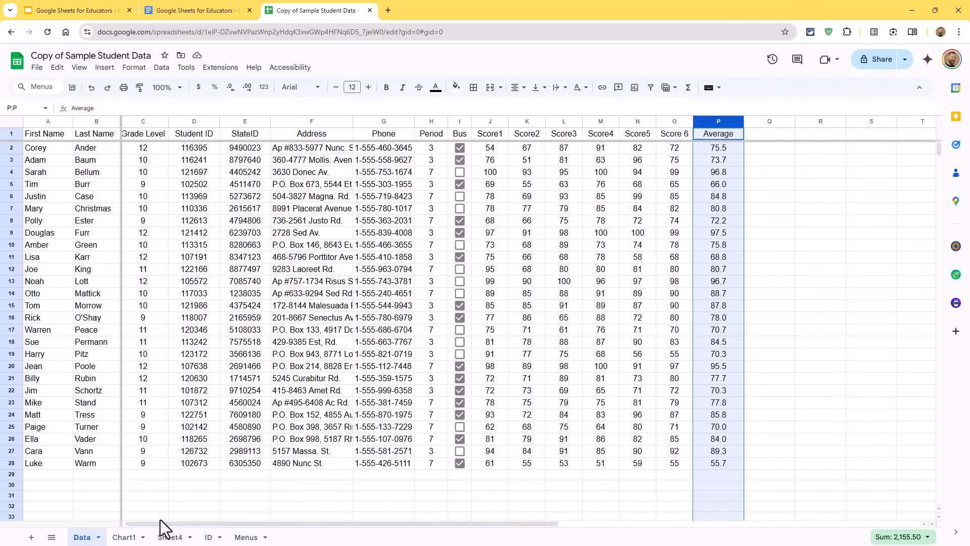
pyautogui.click(119, 538)
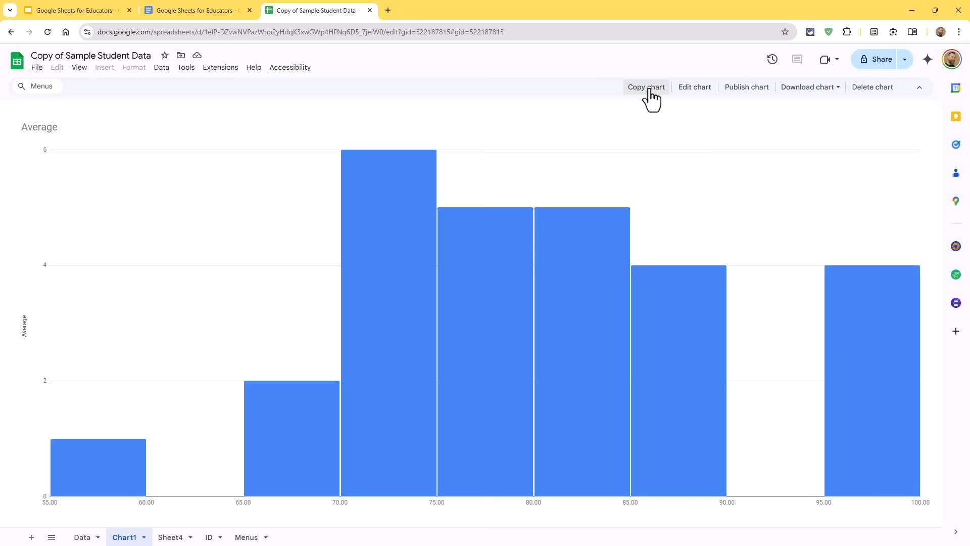
pyautogui.click(81, 537)
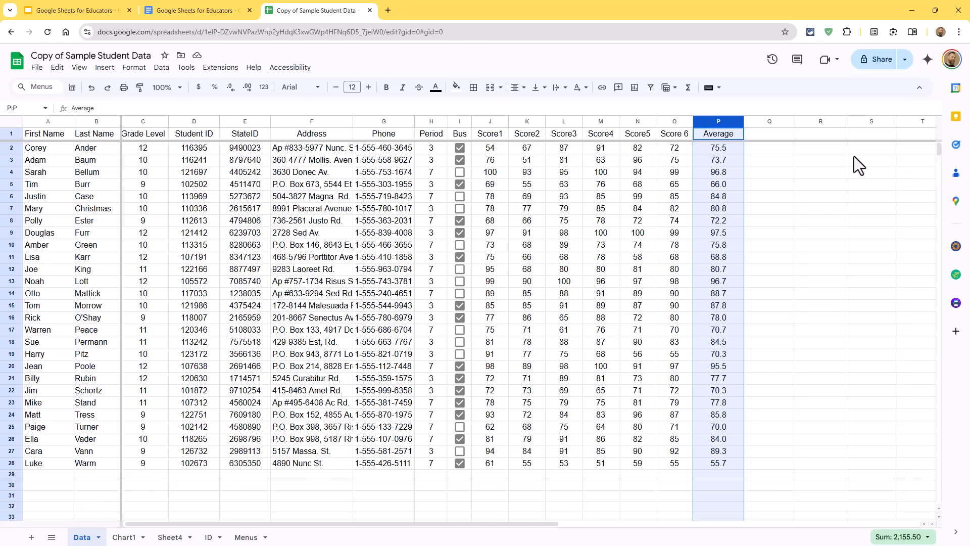
# - Raise the browser's page zoom by three levels to enlarge the Data sheet
pyautogui.click(821, 184)
pyautogui.click(958, 32)
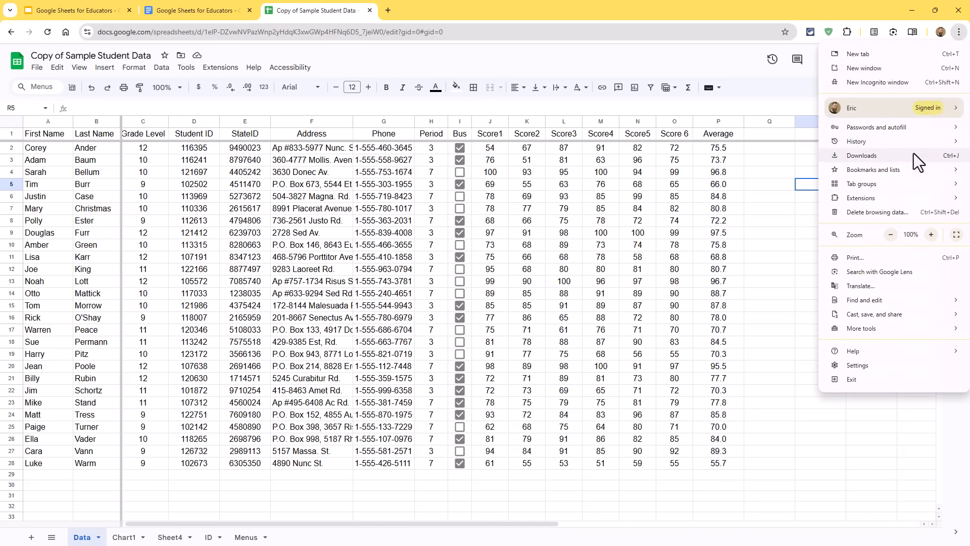
pyautogui.click(931, 234)
pyautogui.click(930, 234)
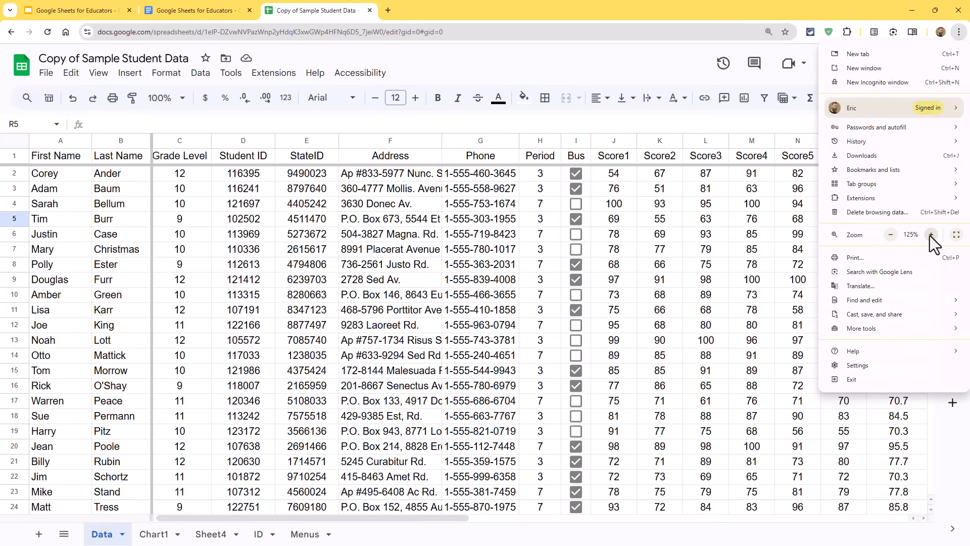
pyautogui.click(930, 234)
pyautogui.click(452, 278)
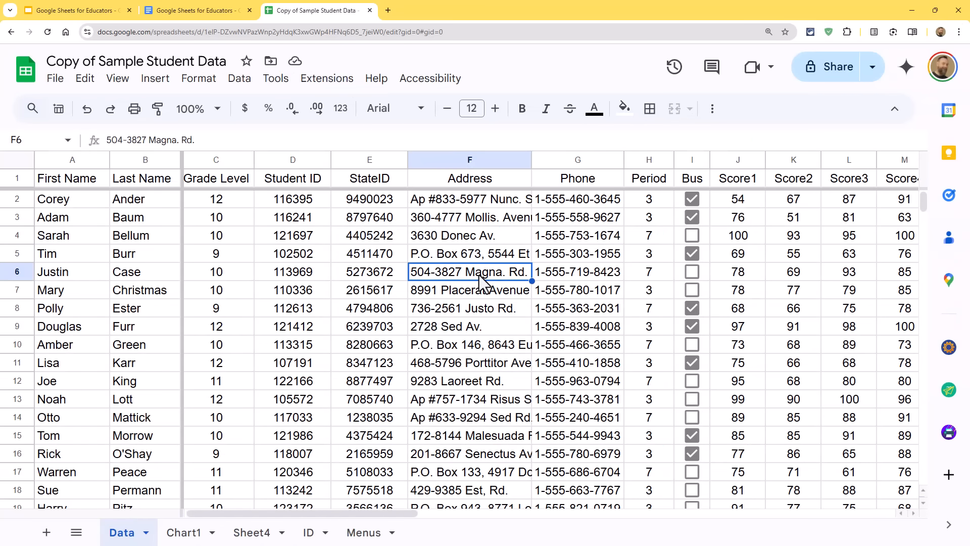
# - Switch to the slide presentation, advance to the Sparklines slide, and return to the student data spreadsheet
pyautogui.click(76, 11)
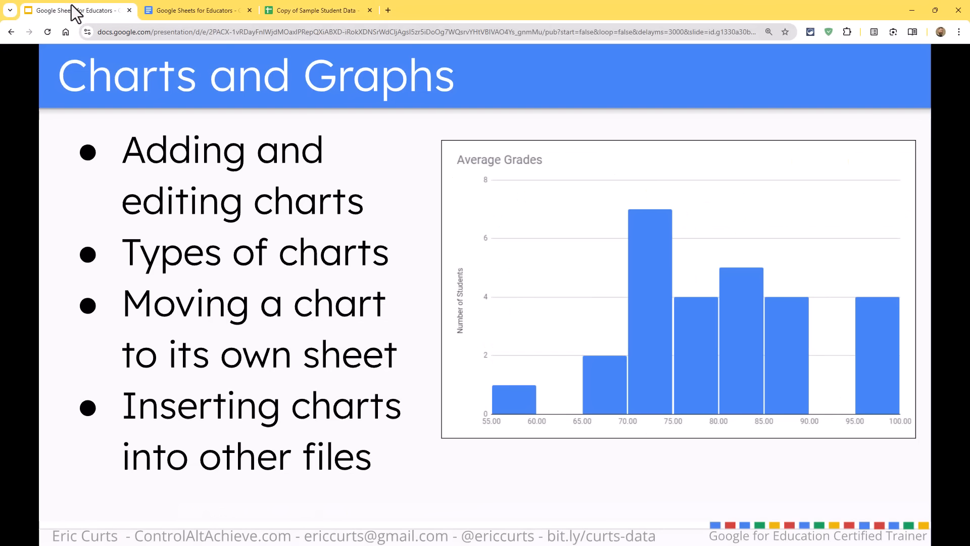
pyautogui.click(309, 223)
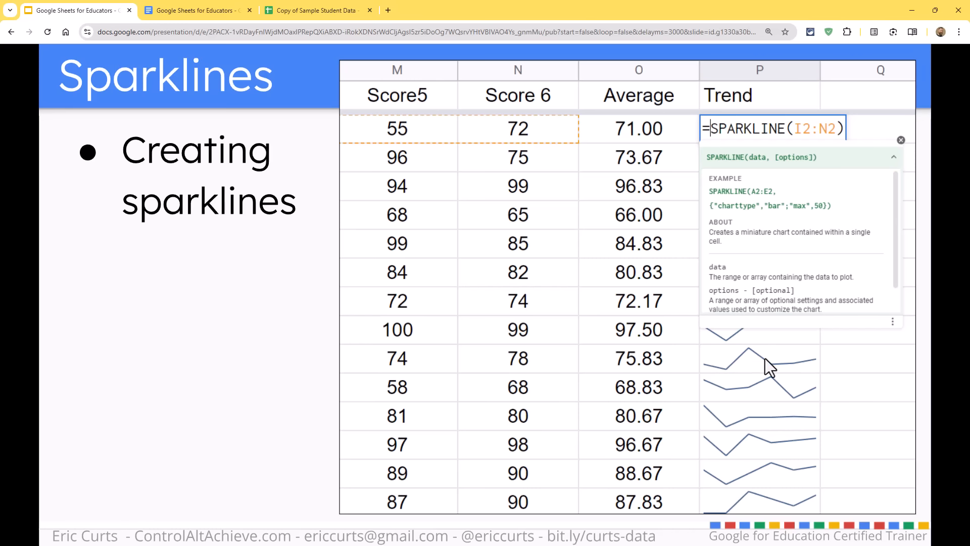
pyautogui.click(323, 14)
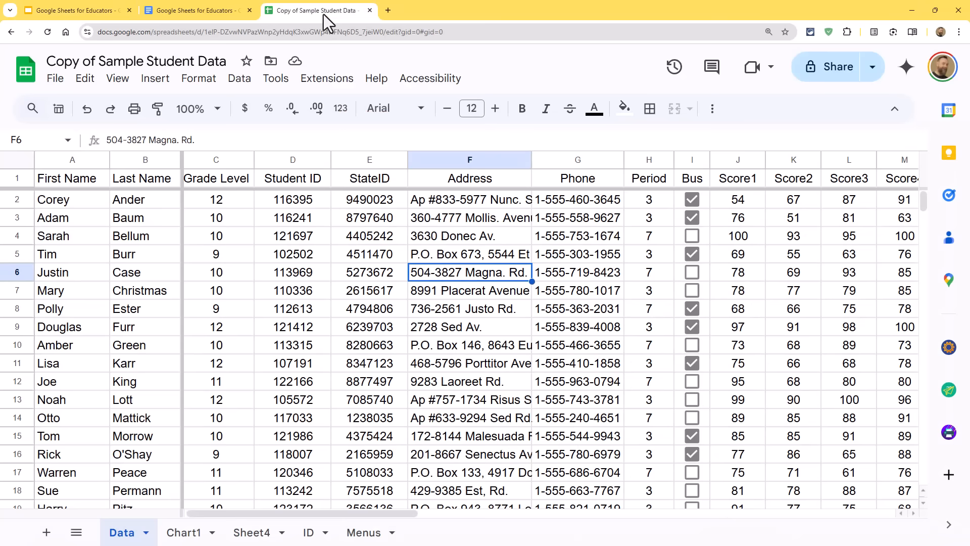
# - Add the header Trend in cell Q1, beside the Average column
pyautogui.moveTo(389, 513); pyautogui.dragTo(519, 532)
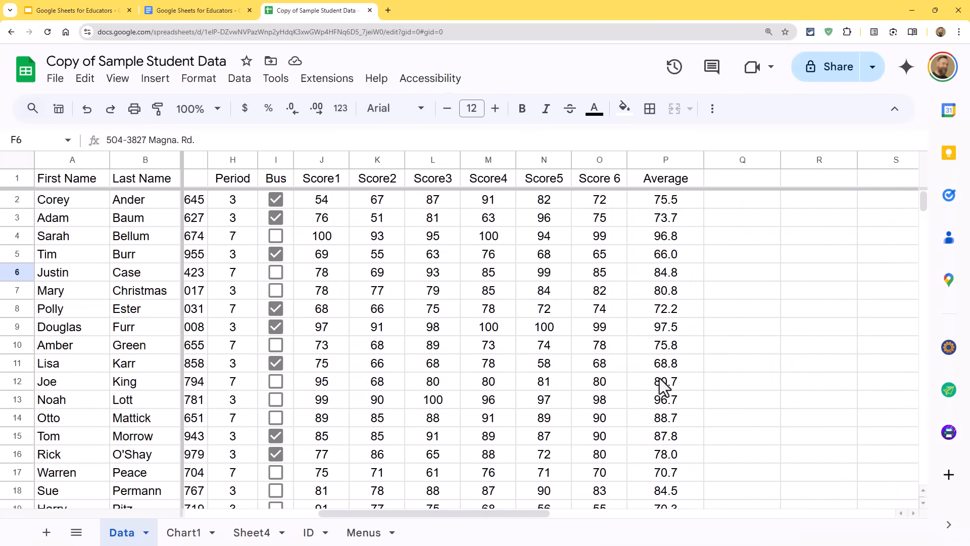
pyautogui.moveTo(321, 201); pyautogui.dragTo(584, 437)
pyautogui.click(585, 435)
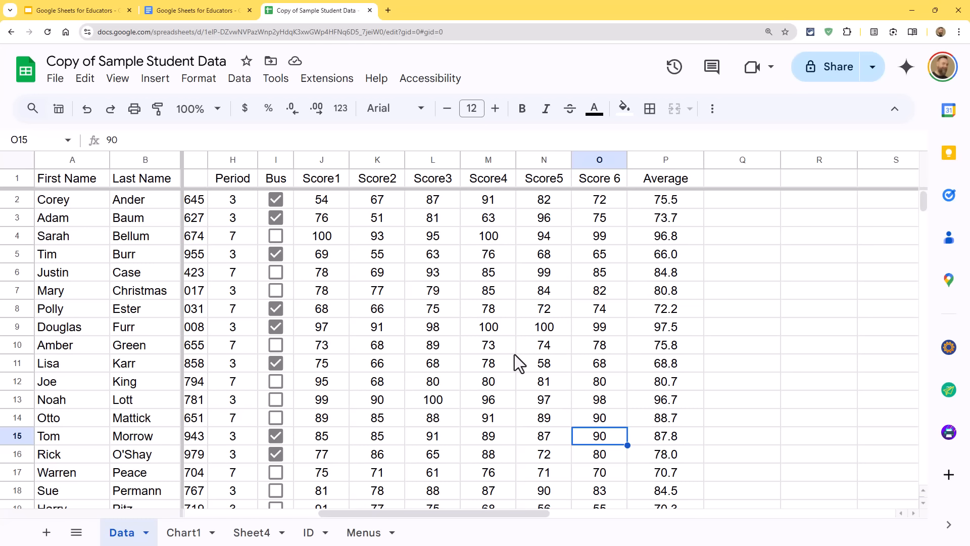
pyautogui.click(738, 181)
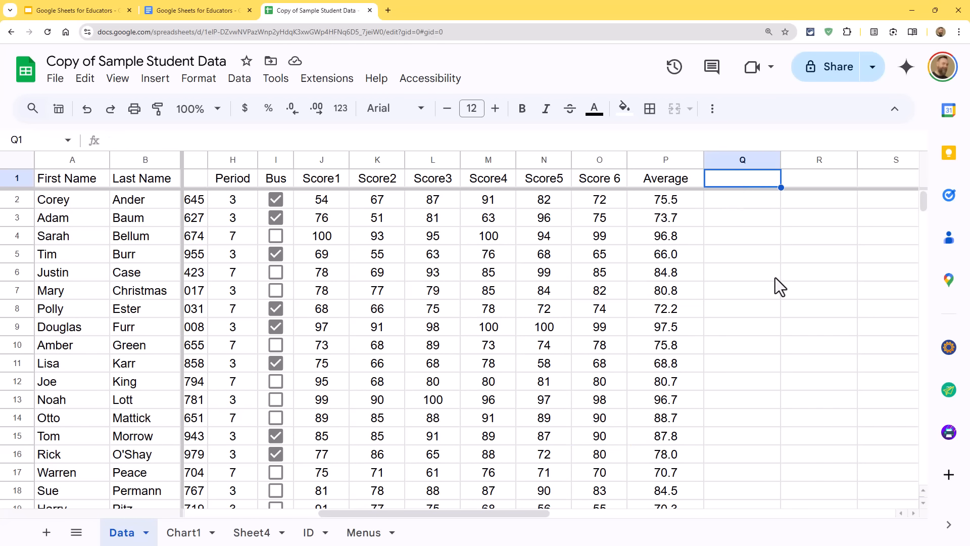
pyautogui.write('Trend')
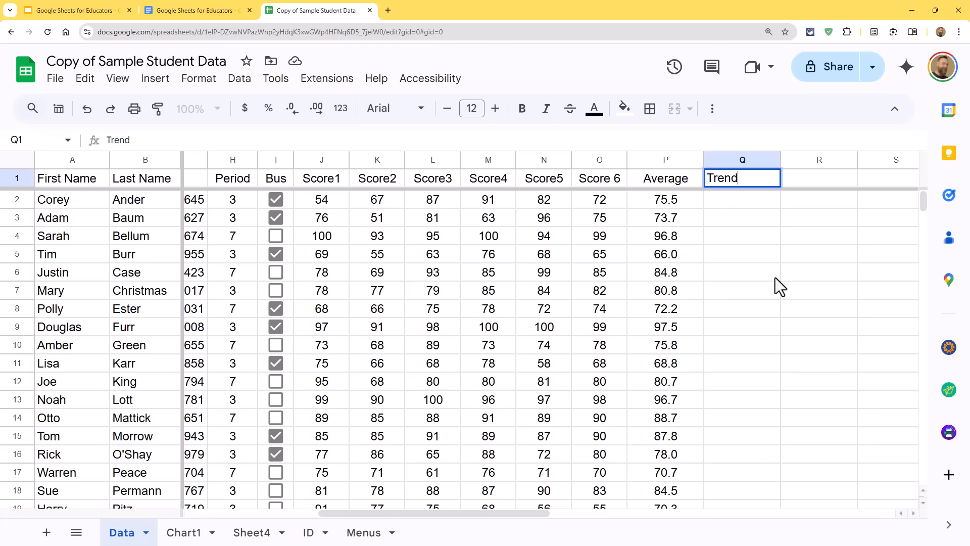
pyautogui.press('Return')
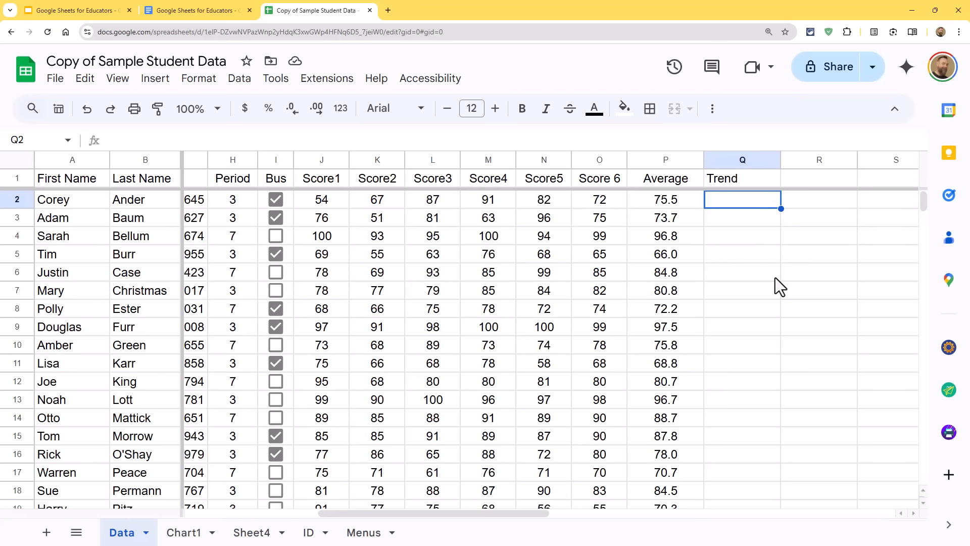
# - Enter a SPARKLINE formula in cell Q2 that plots the first student's six scores, J2:O2
pyautogui.write('=')
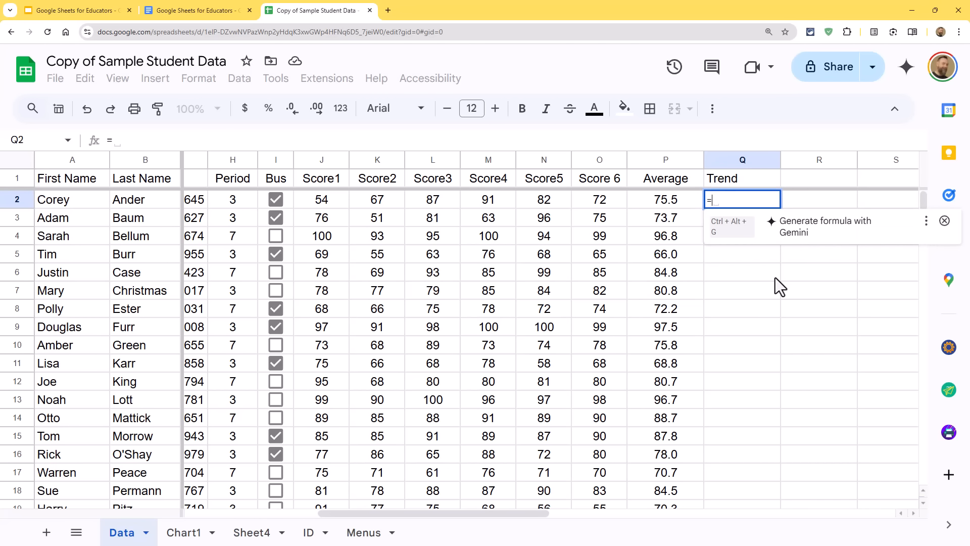
pyautogui.write('spark')
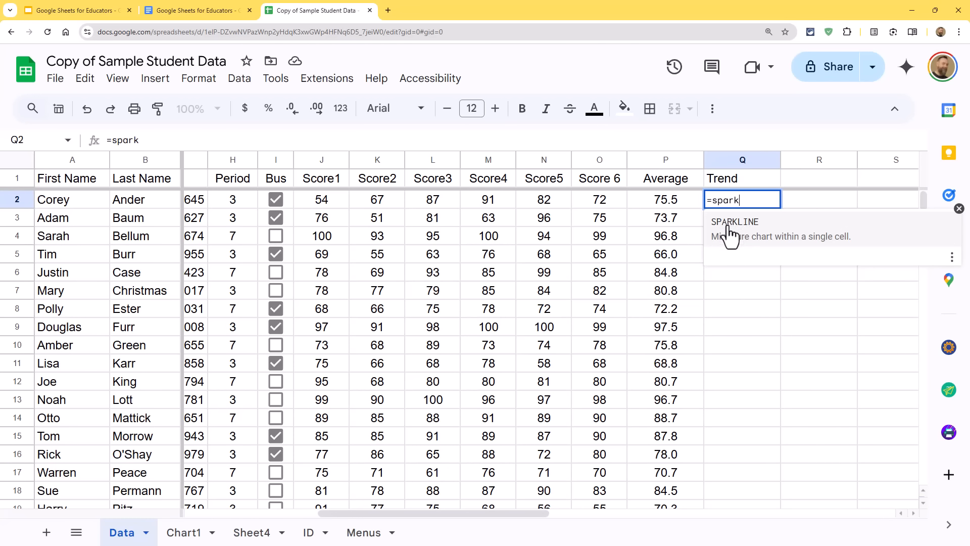
pyautogui.click(732, 232)
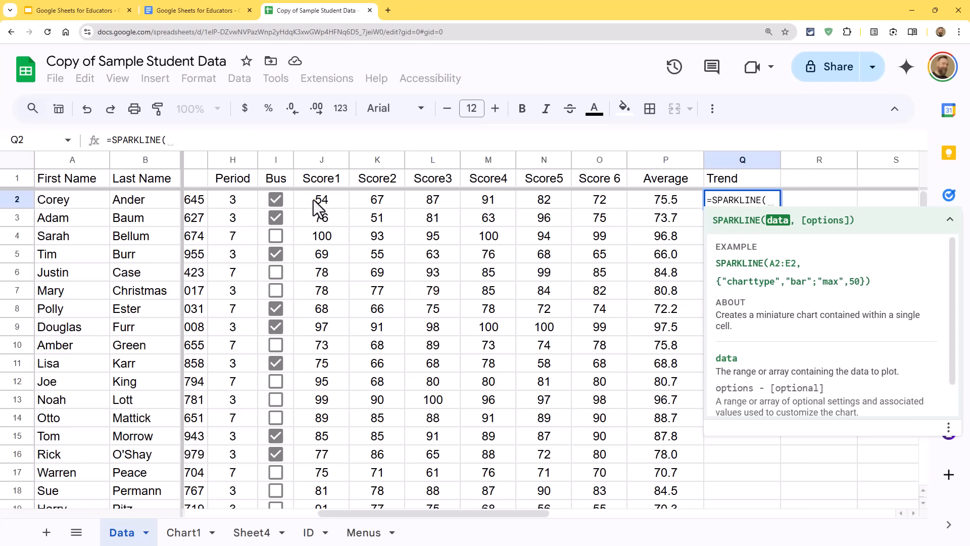
pyautogui.moveTo(314, 201); pyautogui.dragTo(589, 201)
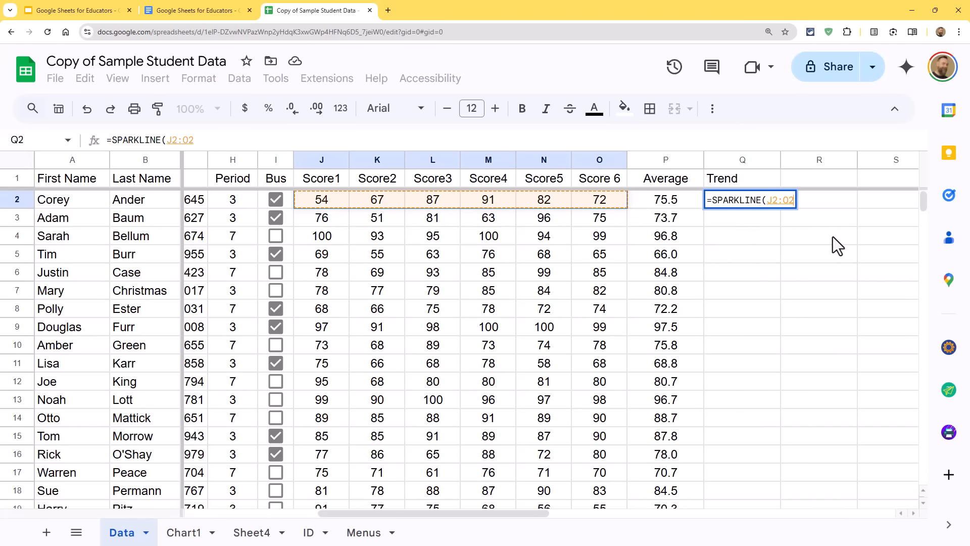
pyautogui.press('Return')
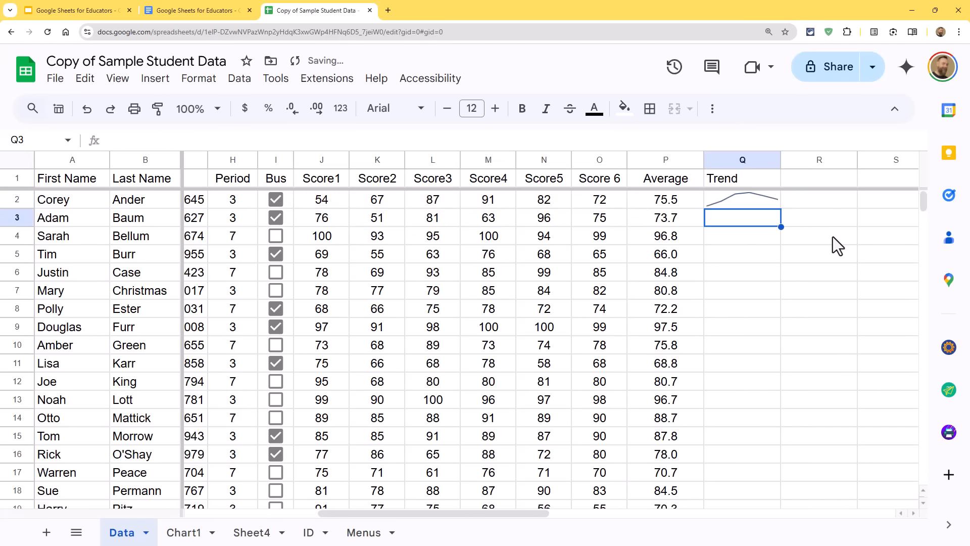
# - Fill the sparkline formula from Q2 down the Trend column for all students
pyautogui.click(771, 205)
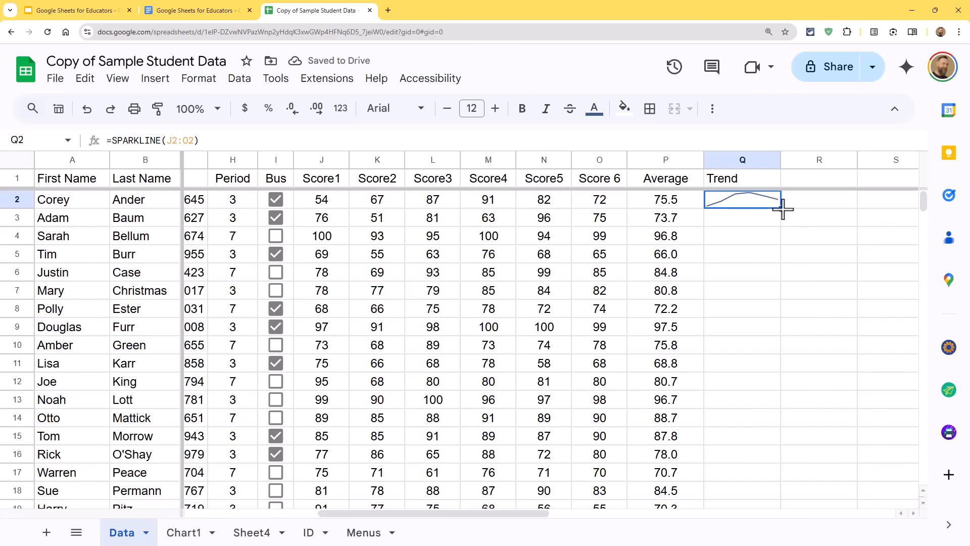
pyautogui.doubleClick(780, 207)
pyautogui.click(820, 341)
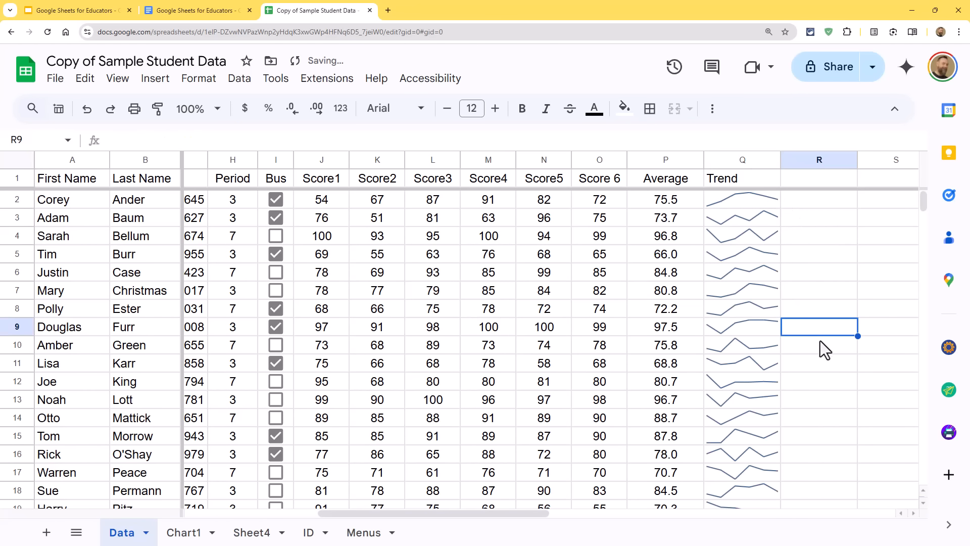
# - Examine the Trend sparklines down the student list, including those in rows 19 and 16
pyautogui.scroll(-6, 814, 348)
pyautogui.scroll(6, 813, 347)
pyautogui.scroll(-4, 814, 347)
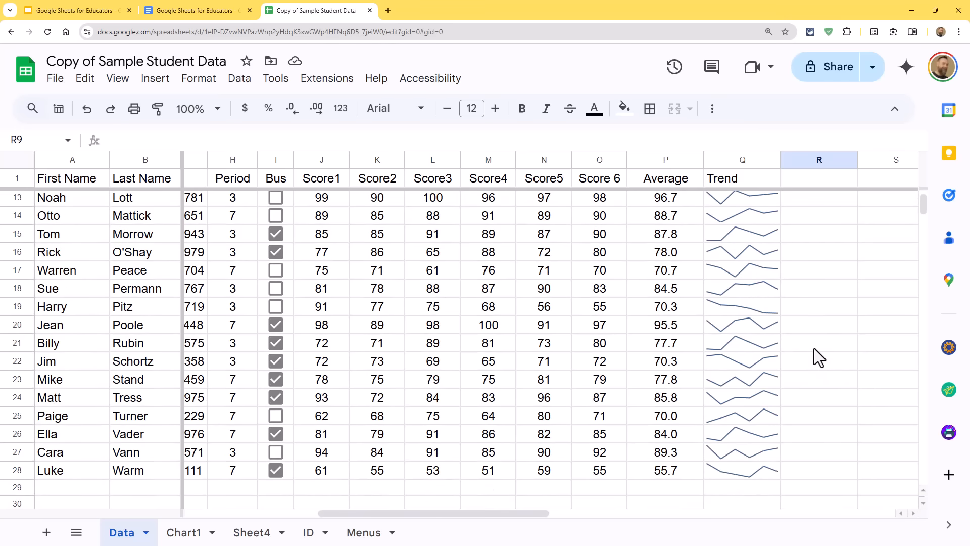
pyautogui.click(734, 311)
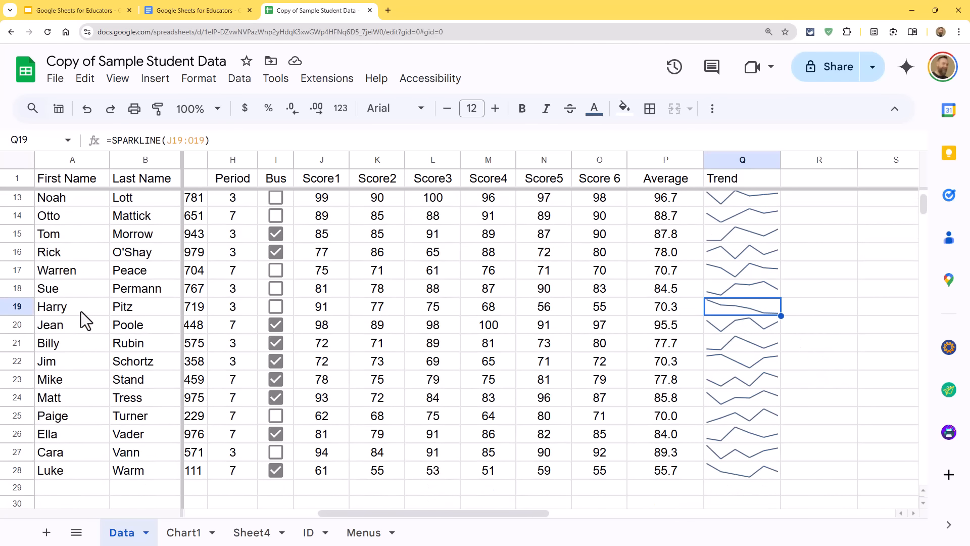
pyautogui.click(22, 310)
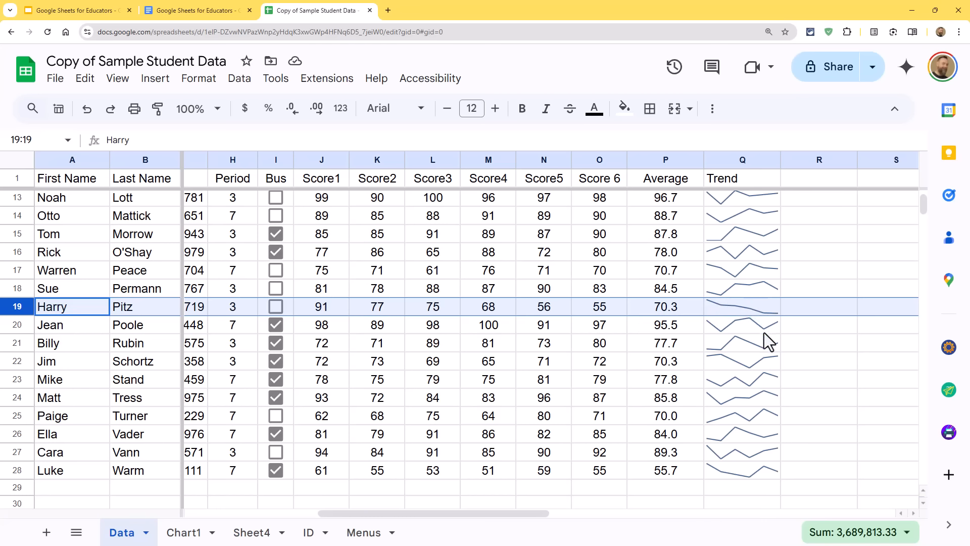
pyautogui.scroll(2, 762, 346)
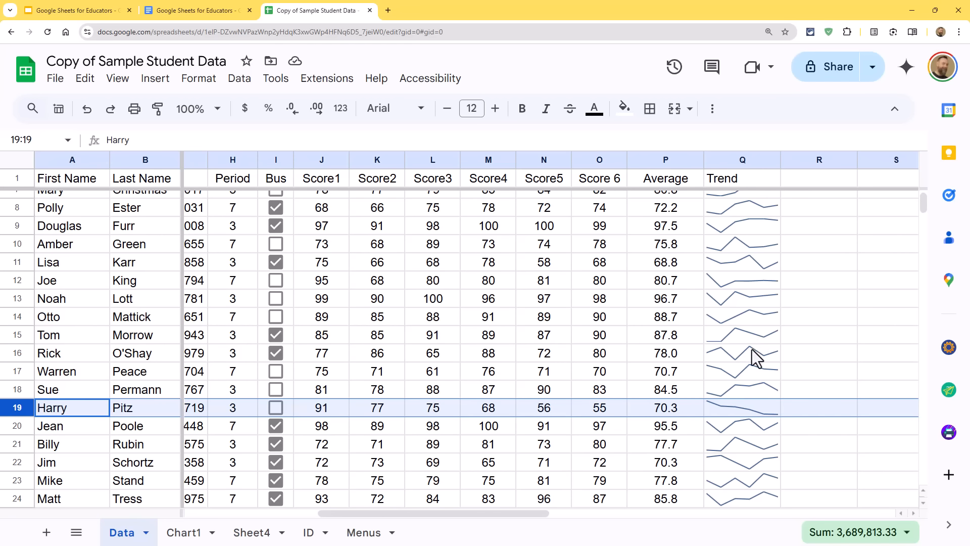
pyautogui.click(748, 355)
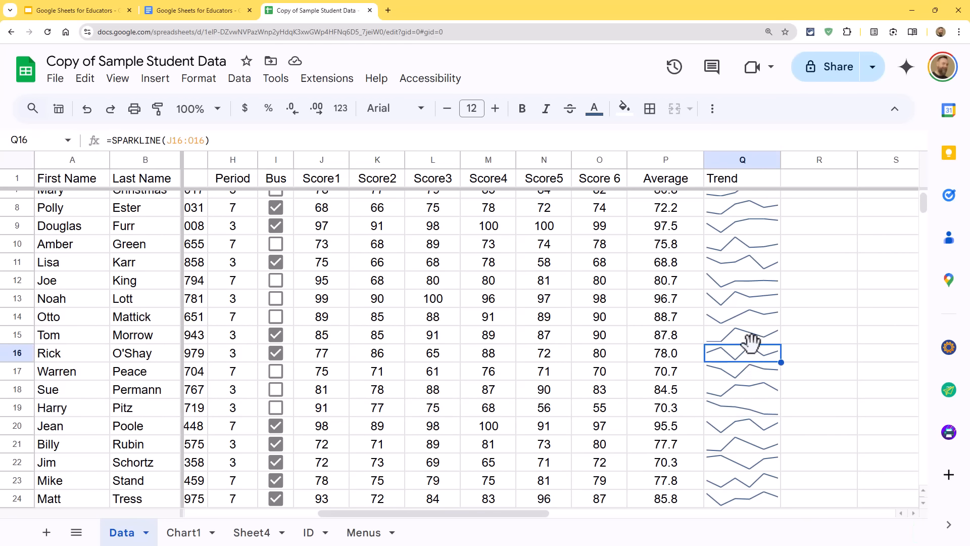
pyautogui.scroll(2, 751, 343)
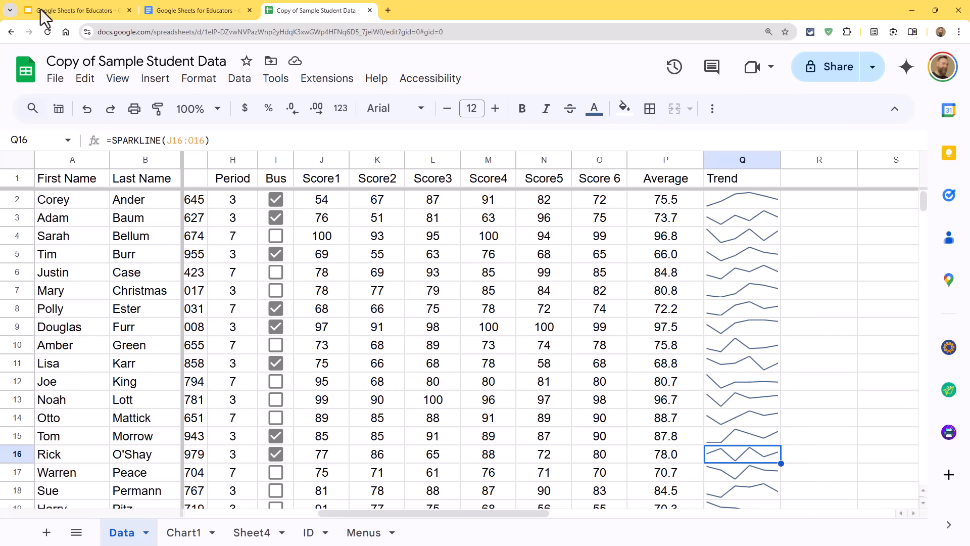
# - Switch to the slide presentation and advance to the Conditional Formatting slide
pyautogui.click(77, 10)
pyautogui.click(301, 273)
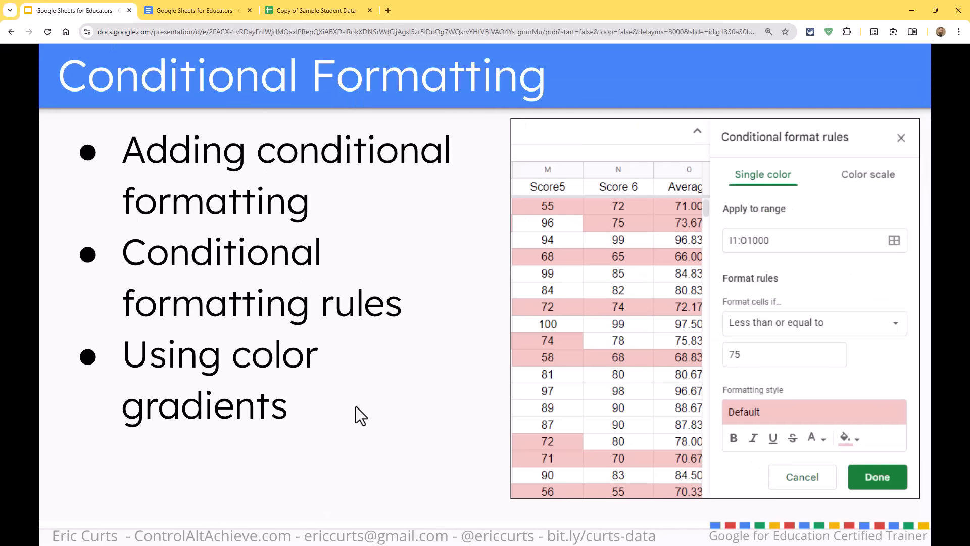
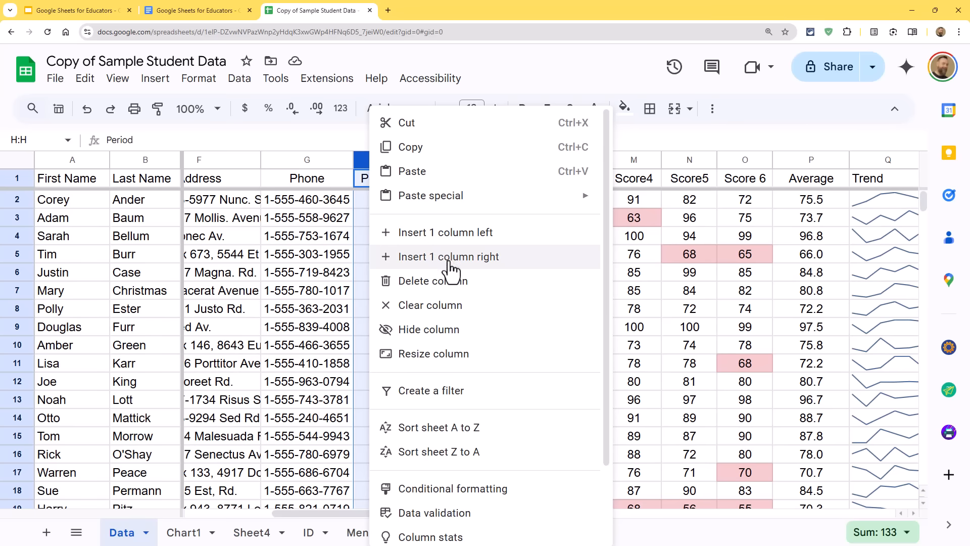
# - Insert one column to the right of Period and give it the header HR in cell I1
pyautogui.click(445, 260)
pyautogui.click(429, 181)
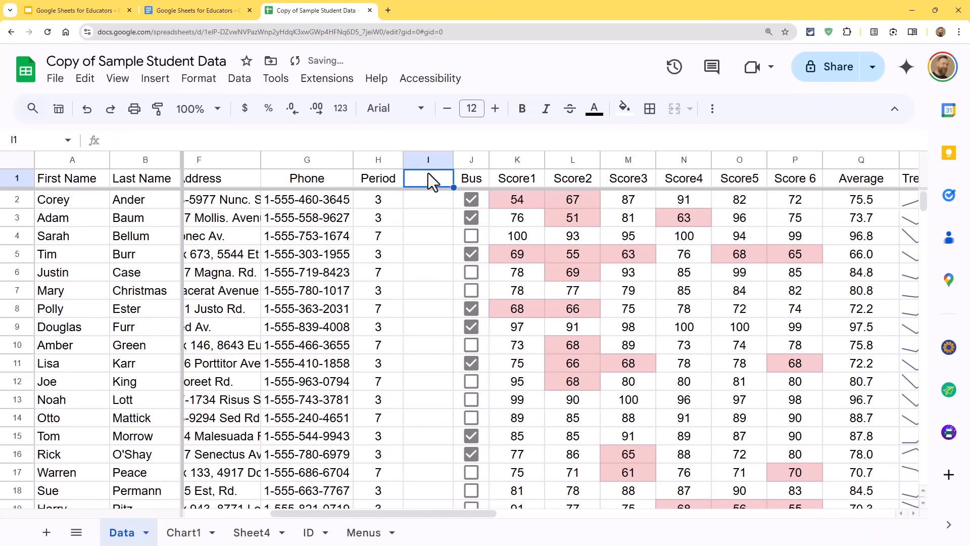
pyautogui.write('HR')
pyautogui.press('Return')
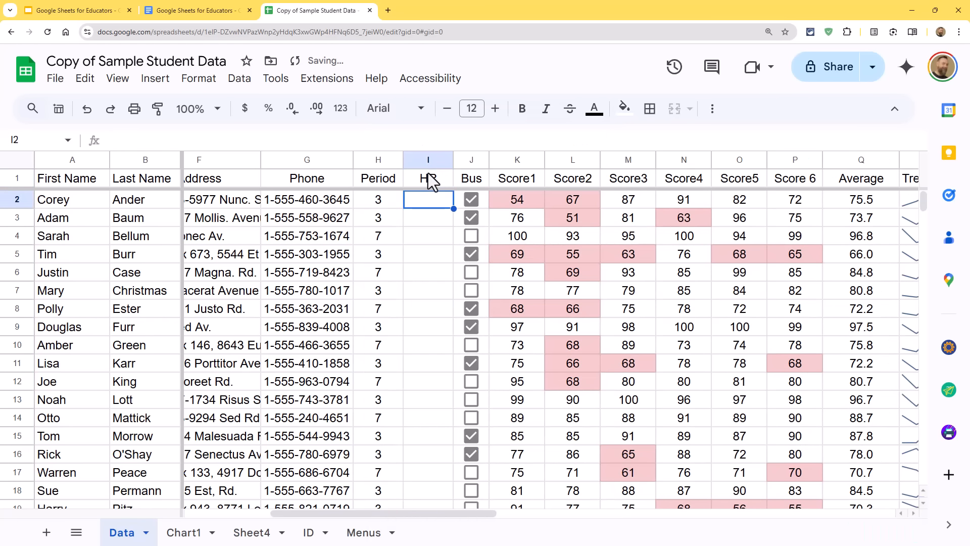
pyautogui.moveTo(420, 202); pyautogui.dragTo(424, 403)
pyautogui.click(424, 404)
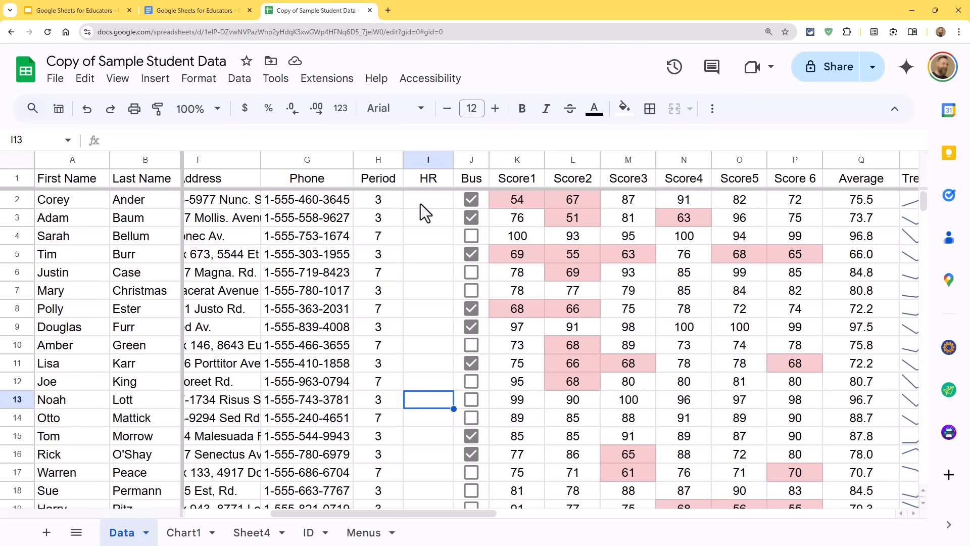
pyautogui.moveTo(420, 204); pyautogui.dragTo(431, 361)
pyautogui.click(432, 385)
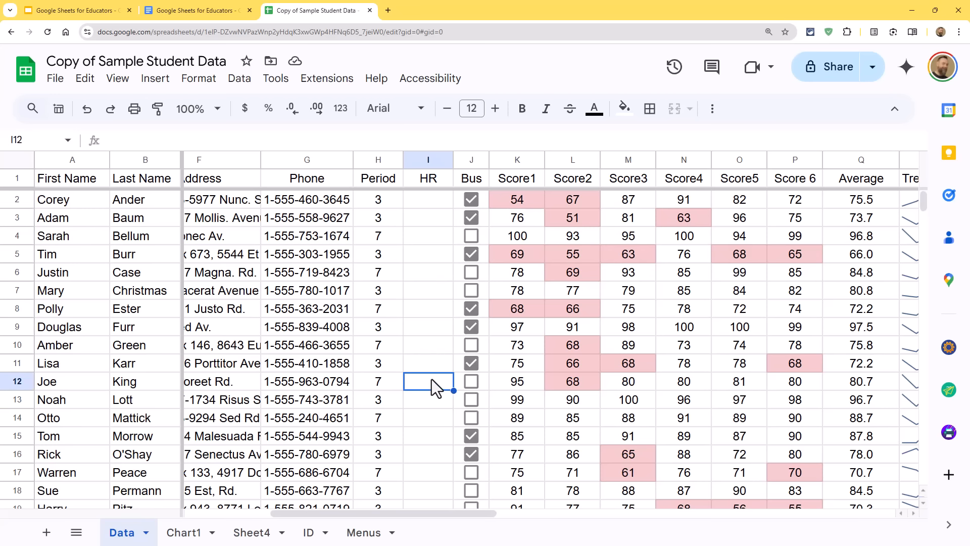
pyautogui.moveTo(428, 203); pyautogui.dragTo(426, 509)
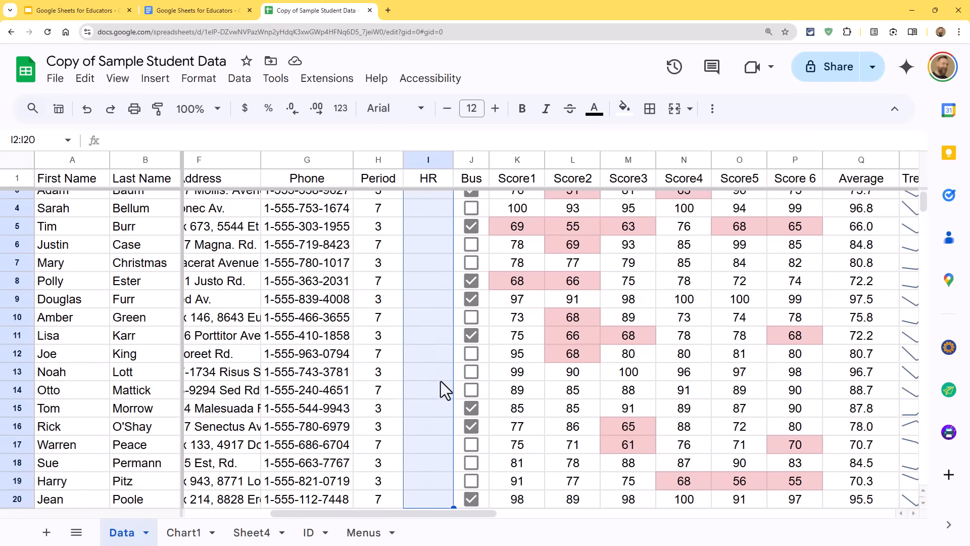
pyautogui.scroll(1, 427, 372)
pyautogui.click(429, 206)
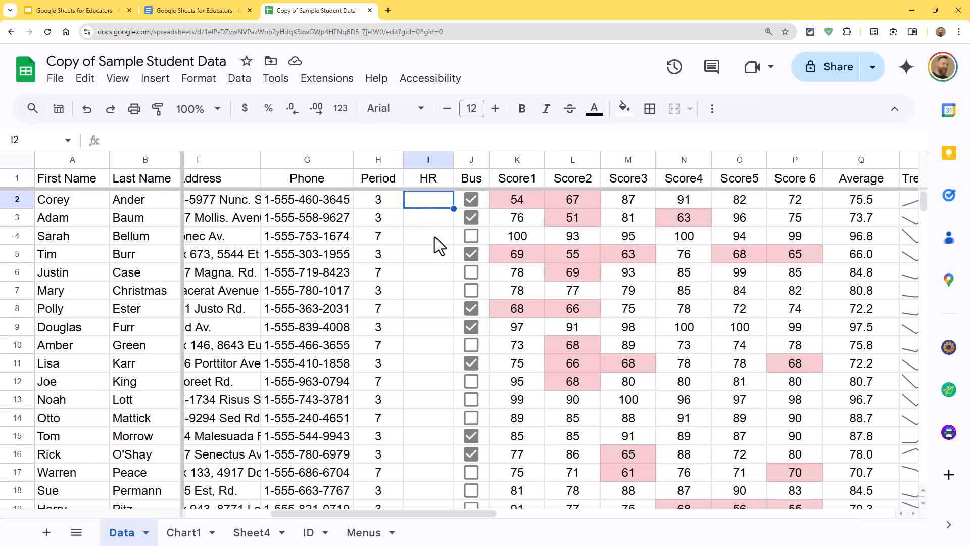
# - Switch to the slide presentation to view the Data Validation slide, and return to the student data spreadsheet
pyautogui.click(80, 10)
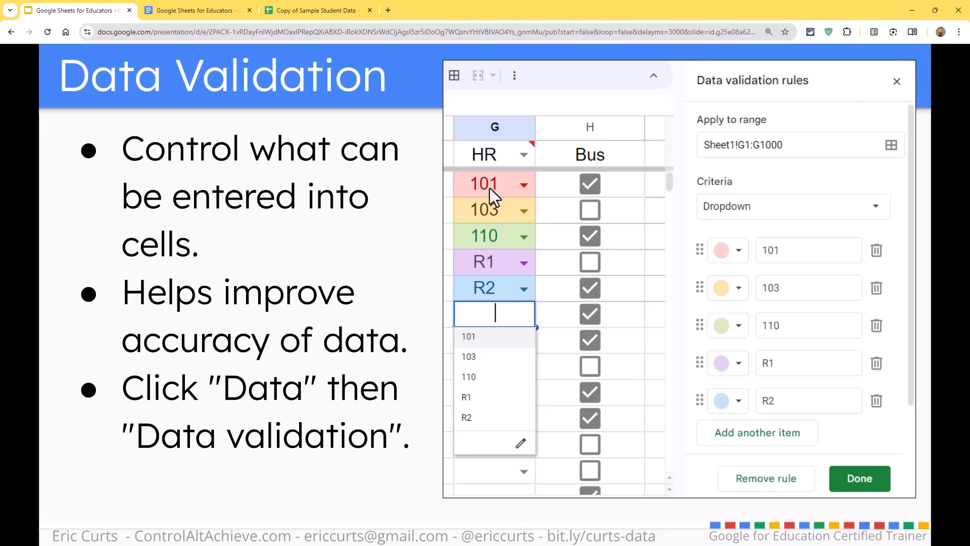
pyautogui.click(317, 11)
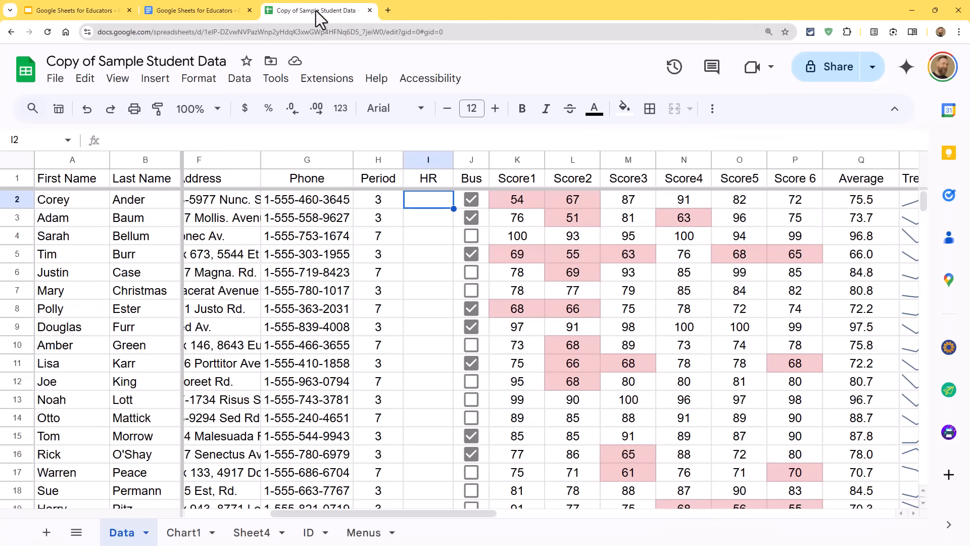
pyautogui.click(436, 287)
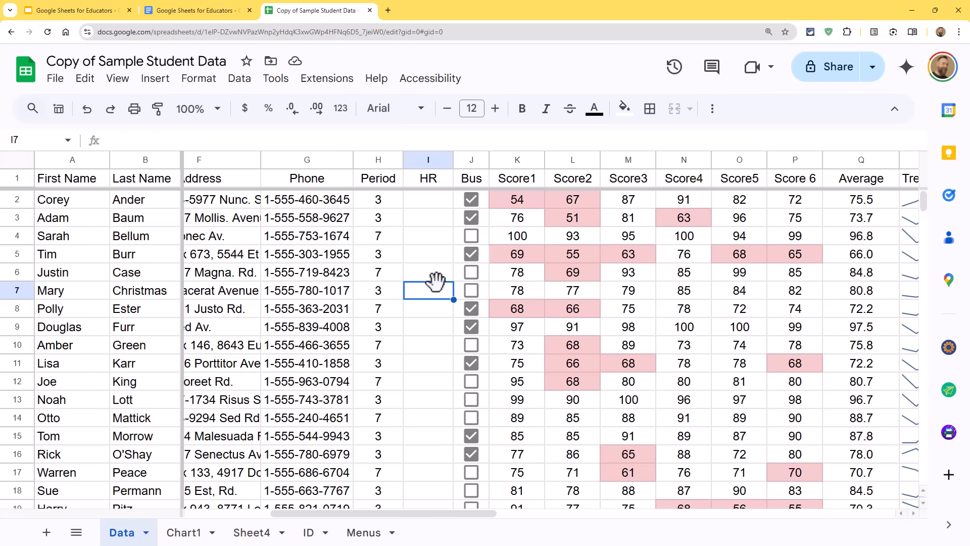
# - Enter the inconsistent room values R1, R 1 and R-1 in HR cells I2 to I4, and clear all three cells
pyautogui.moveTo(425, 203)
pyautogui.mouseDown()
pyautogui.moveTo(424, 314)
pyautogui.moveTo(433, 204)
pyautogui.mouseUp()
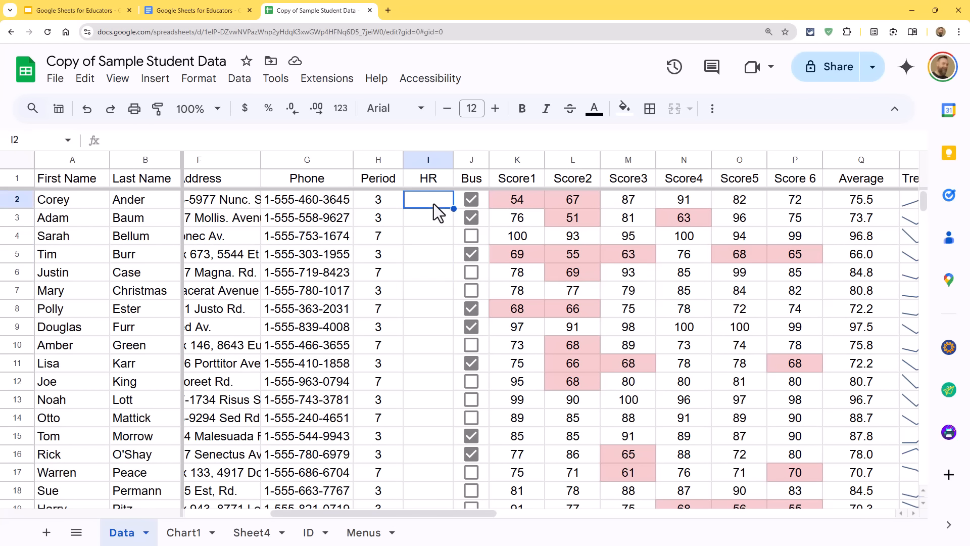
pyautogui.write('R1')
pyautogui.press('Return')
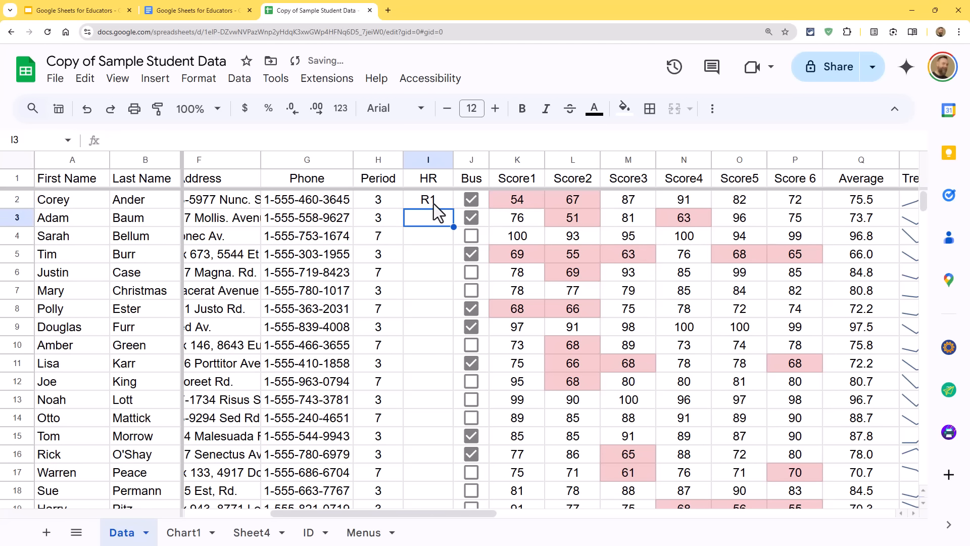
pyautogui.write('R')
pyautogui.press('Delete')
pyautogui.press('Return')
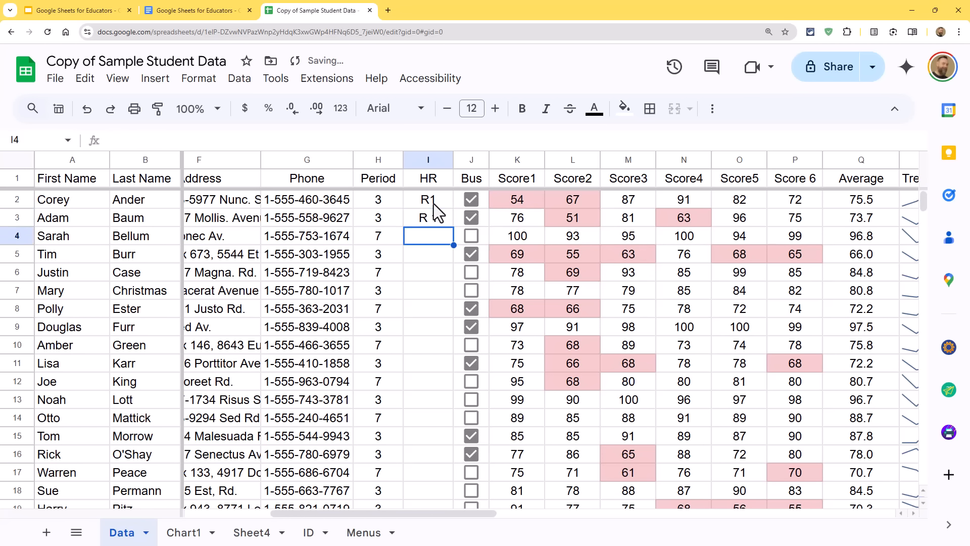
pyautogui.write('R-1')
pyautogui.press('Return')
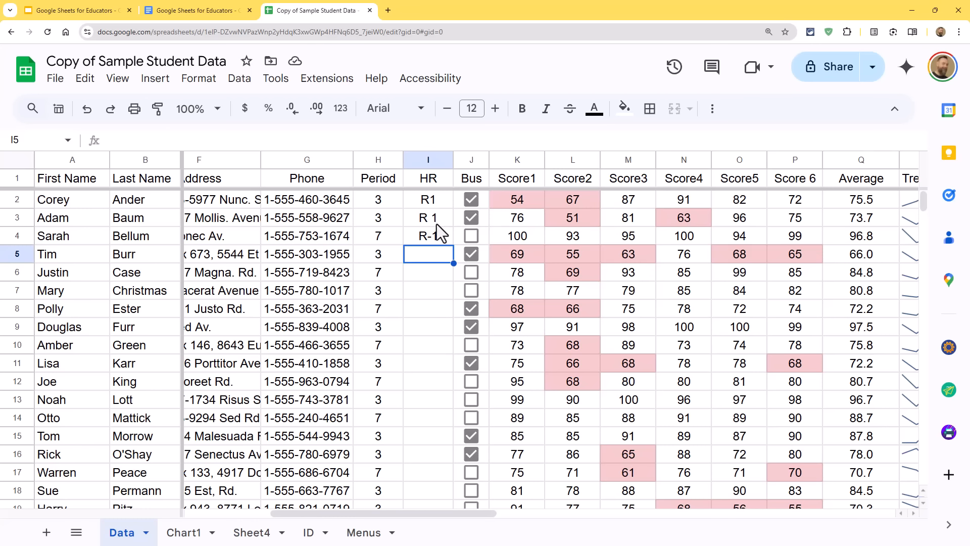
pyautogui.moveTo(429, 199); pyautogui.dragTo(430, 241)
pyautogui.click(422, 278)
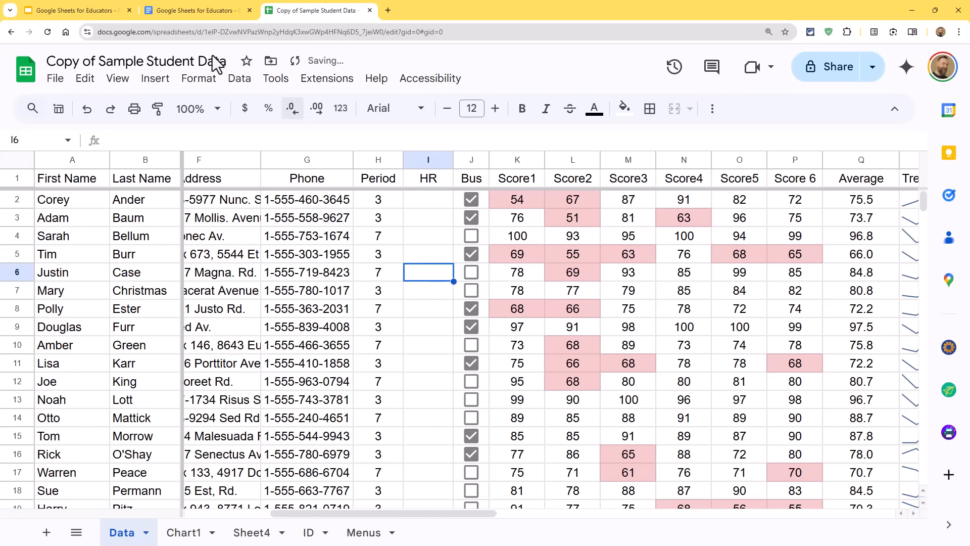
# - Look at the Data Validation slide once more and return to the student data sheet
pyautogui.click(69, 10)
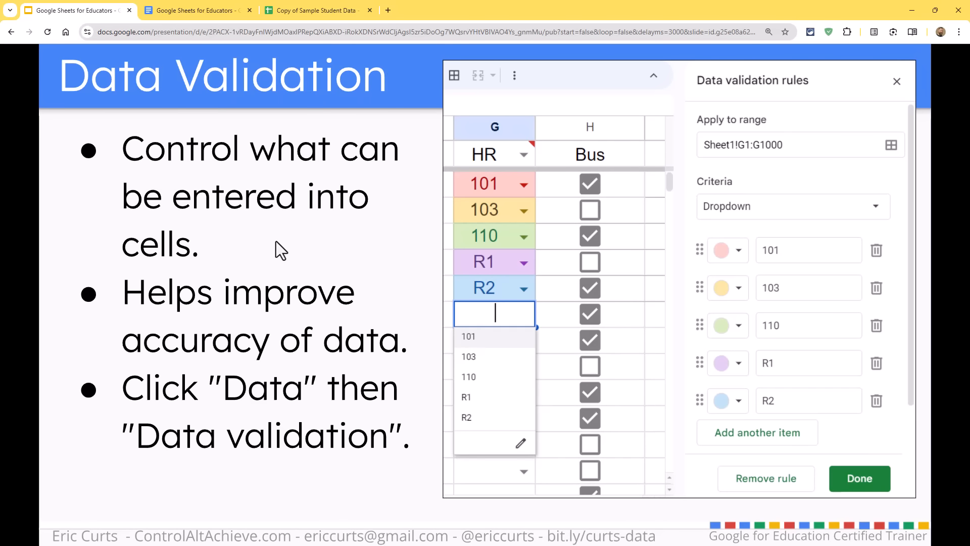
pyautogui.click(314, 14)
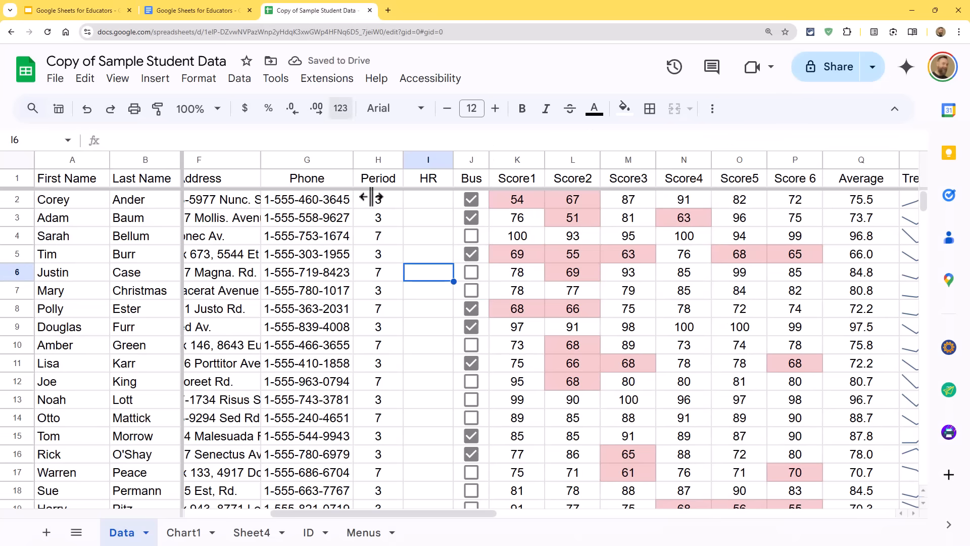
# - Add a dropdown data validation rule for the HR column, applied to the range Data!I2:I1000
pyautogui.click(428, 160)
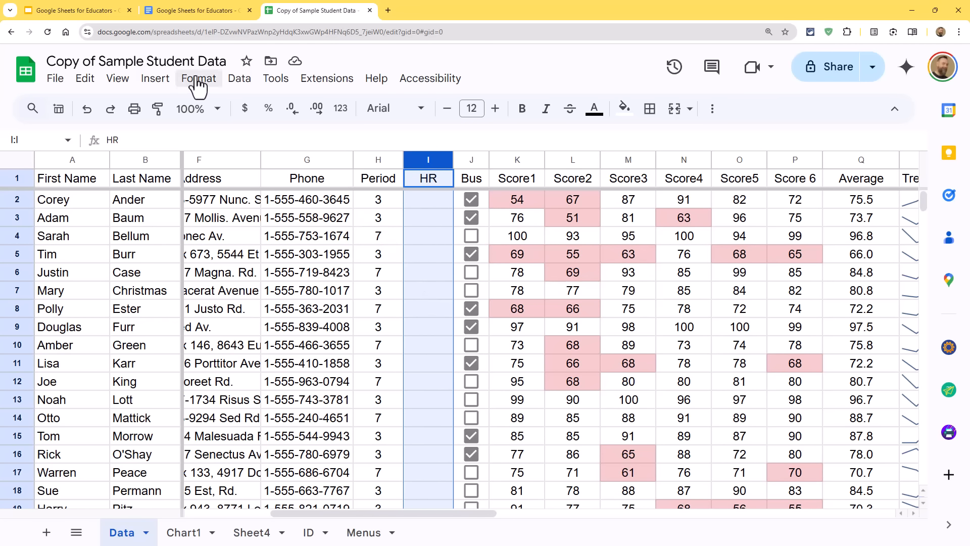
pyautogui.click(232, 79)
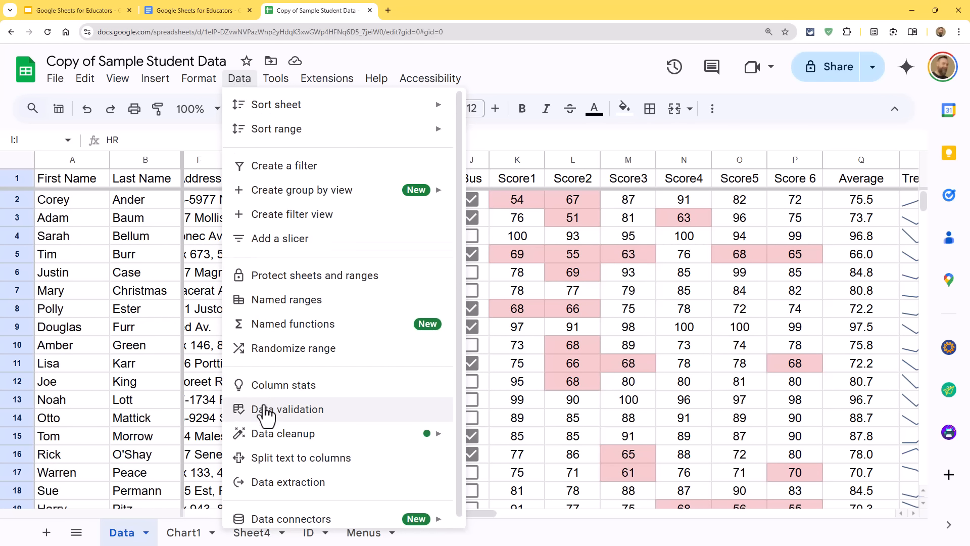
pyautogui.click(320, 411)
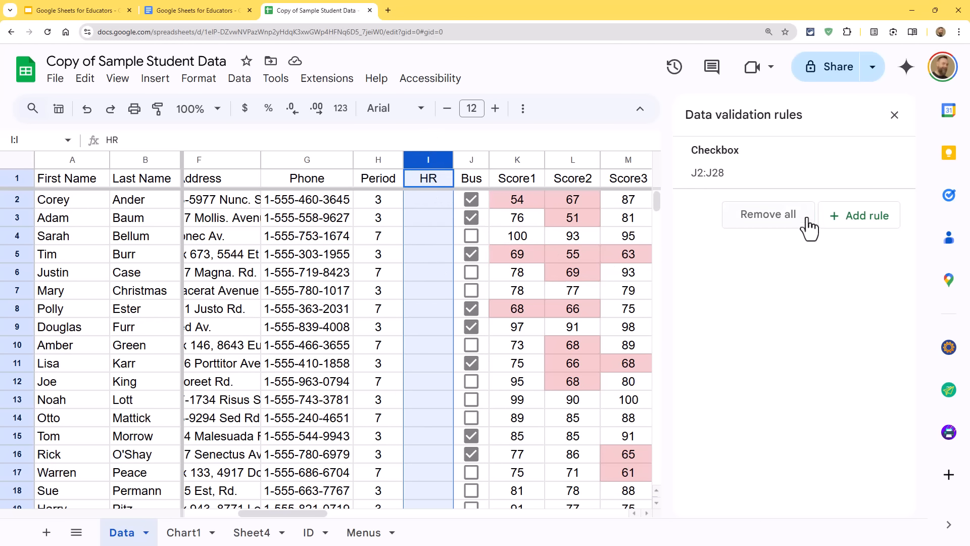
pyautogui.click(870, 223)
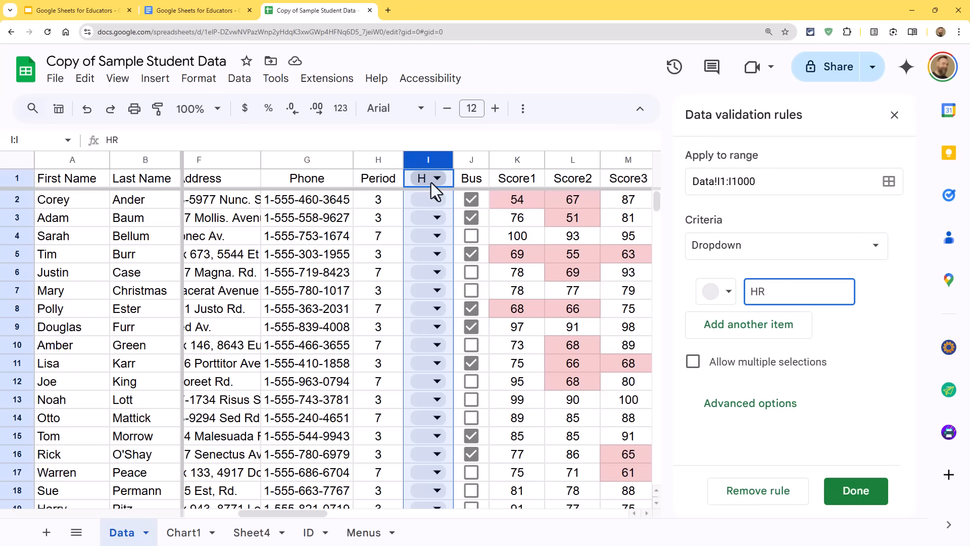
pyautogui.click(717, 180)
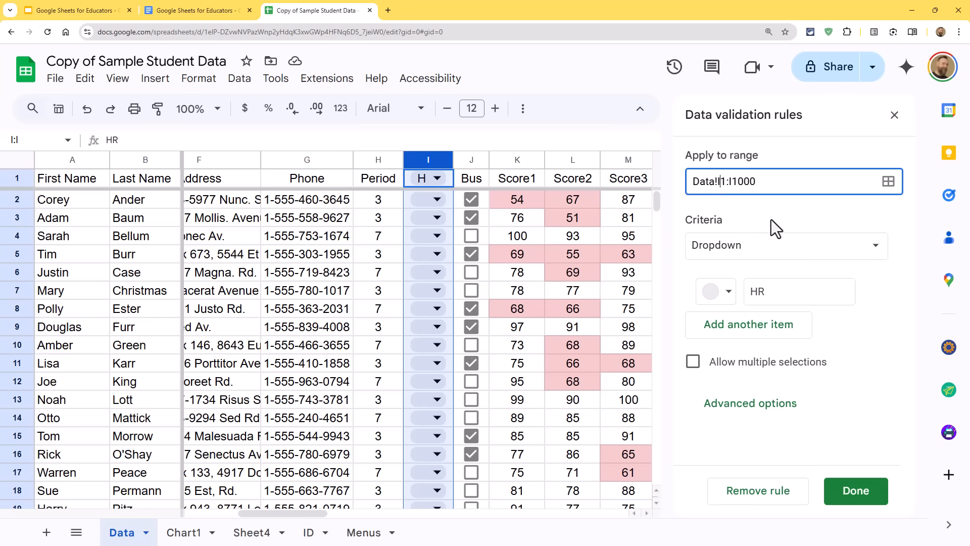
pyautogui.press('Delete')
pyautogui.write('2')
pyautogui.click(872, 283)
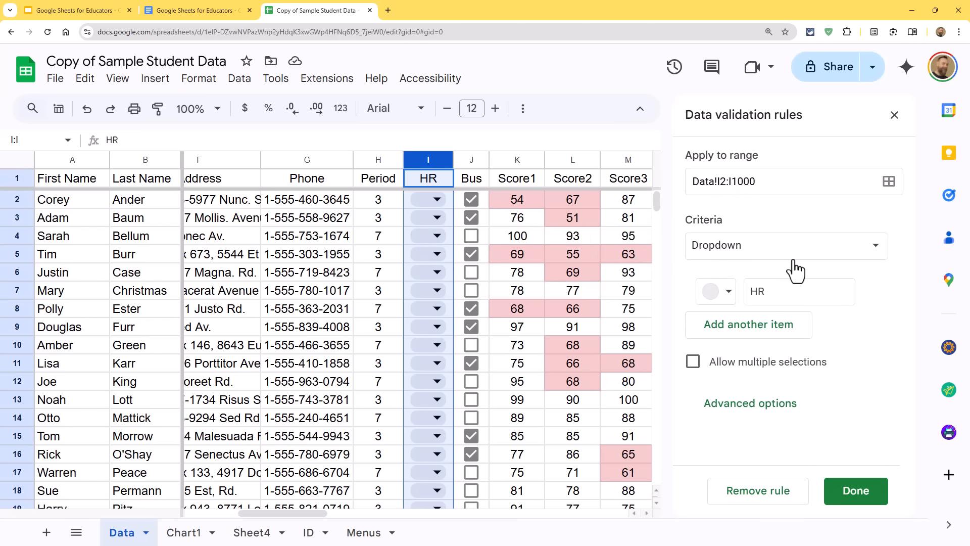
# - Define the rule's dropdown items as 101, 103 and R1
pyautogui.click(780, 299)
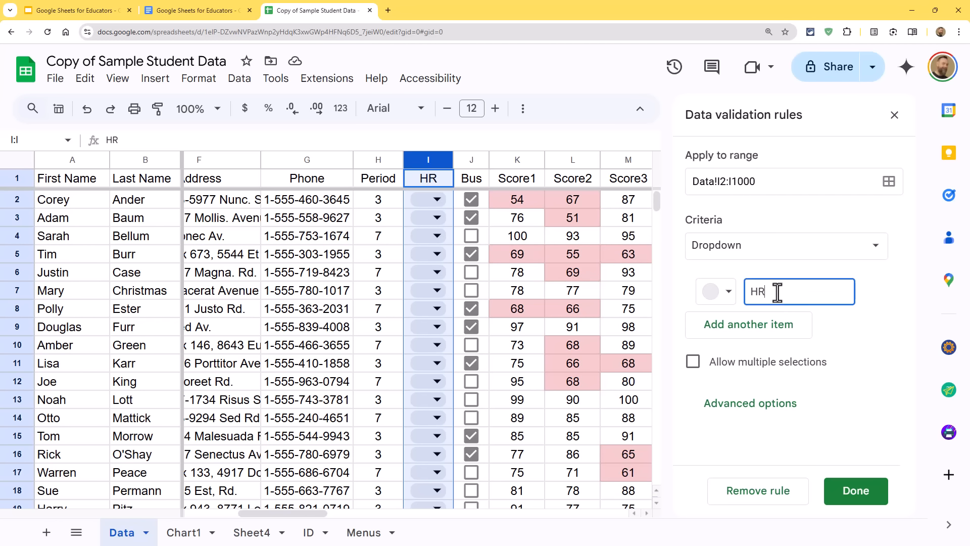
pyautogui.press('BackSpace')
pyautogui.press('BackSpace')
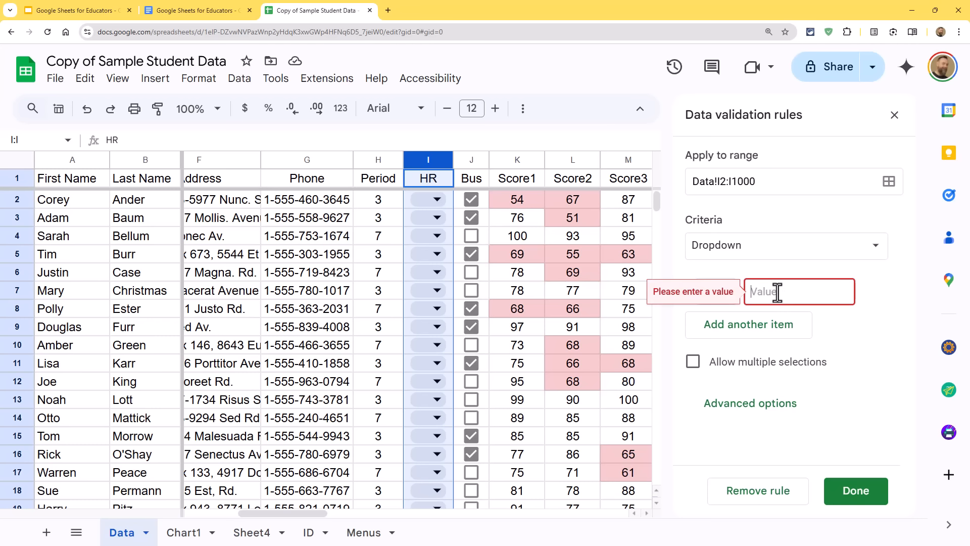
pyautogui.write('101')
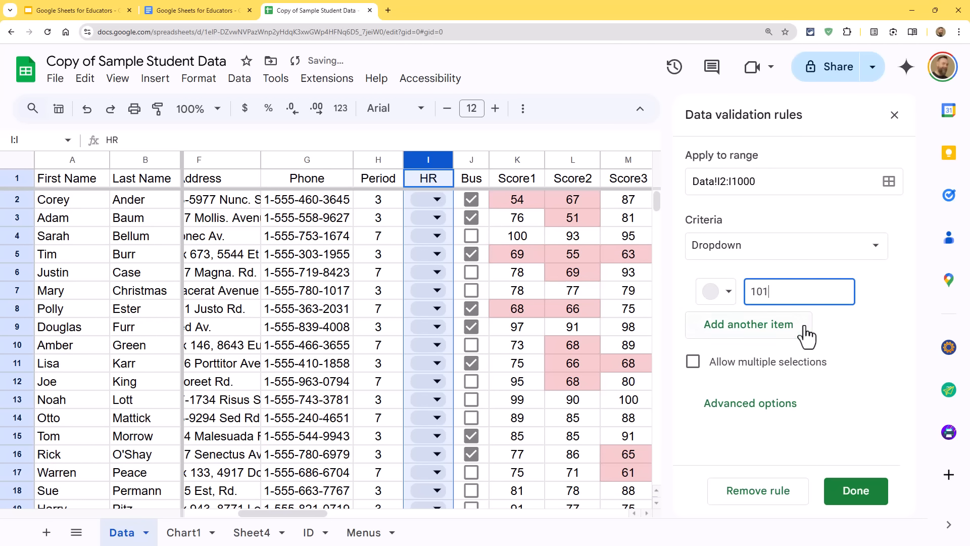
pyautogui.click(802, 329)
pyautogui.write('103')
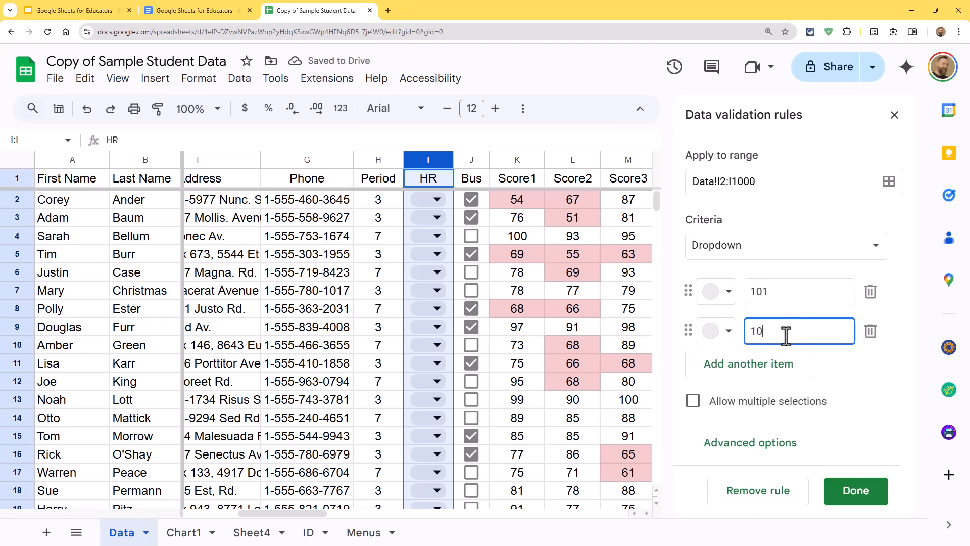
pyautogui.click(784, 375)
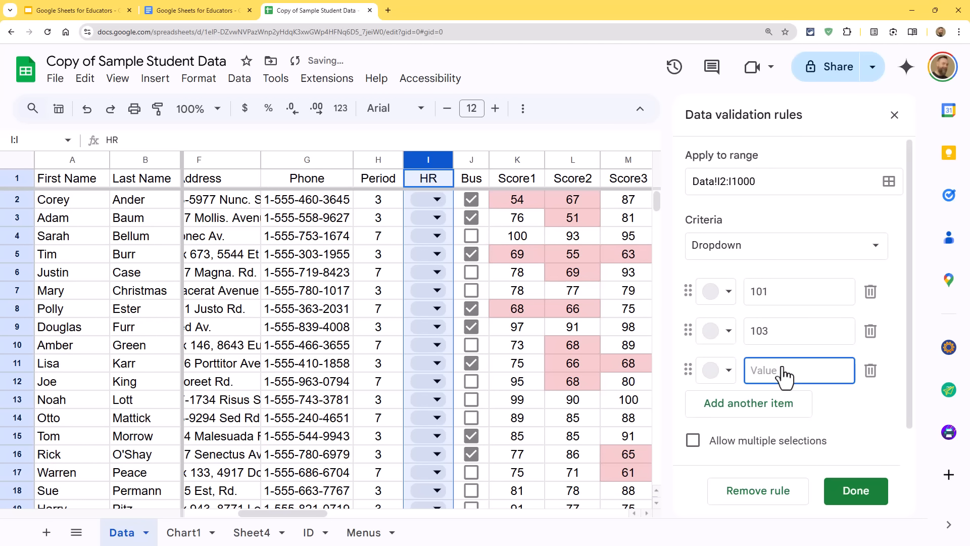
pyautogui.write('R1')
# - Preview the dropdown choices in cell I2 and the color options available for item 101
pyautogui.click(438, 199)
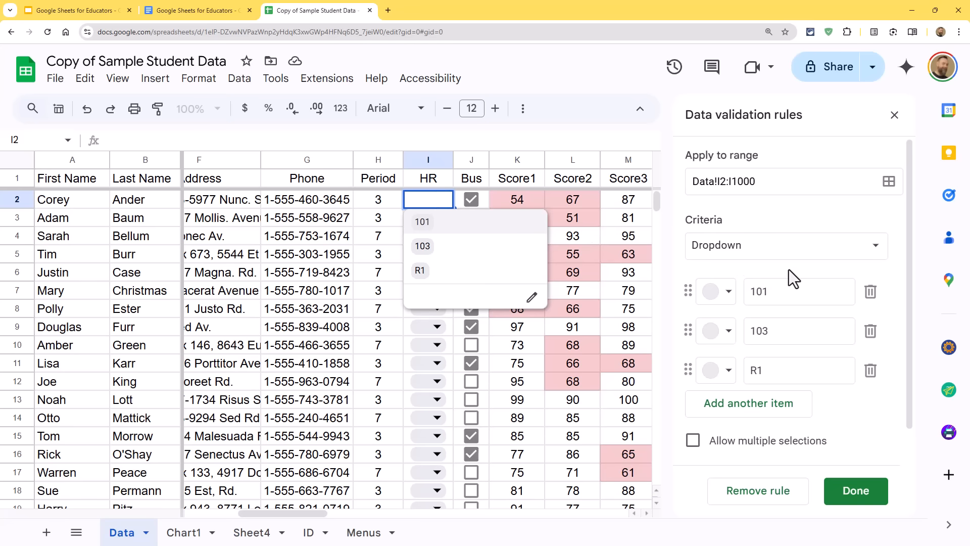
pyautogui.click(419, 202)
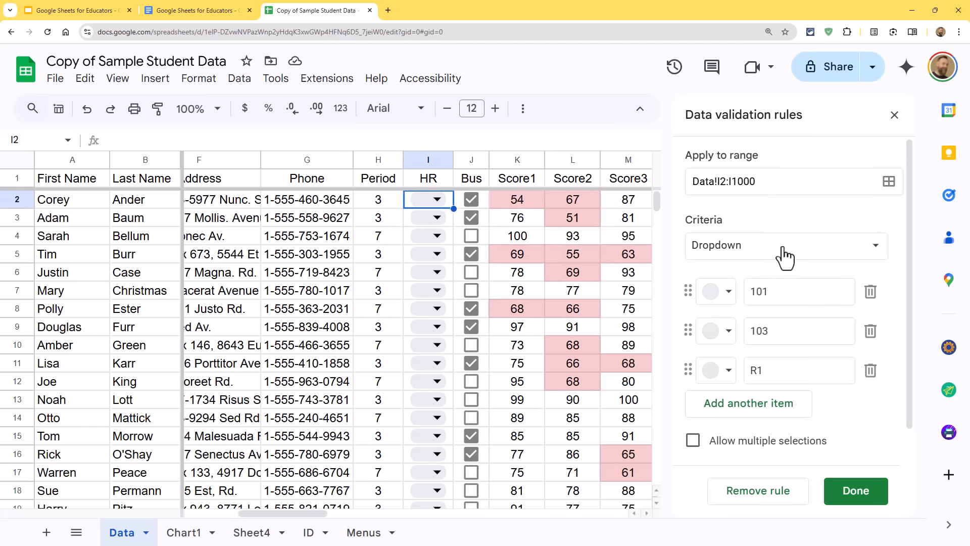
pyautogui.click(728, 293)
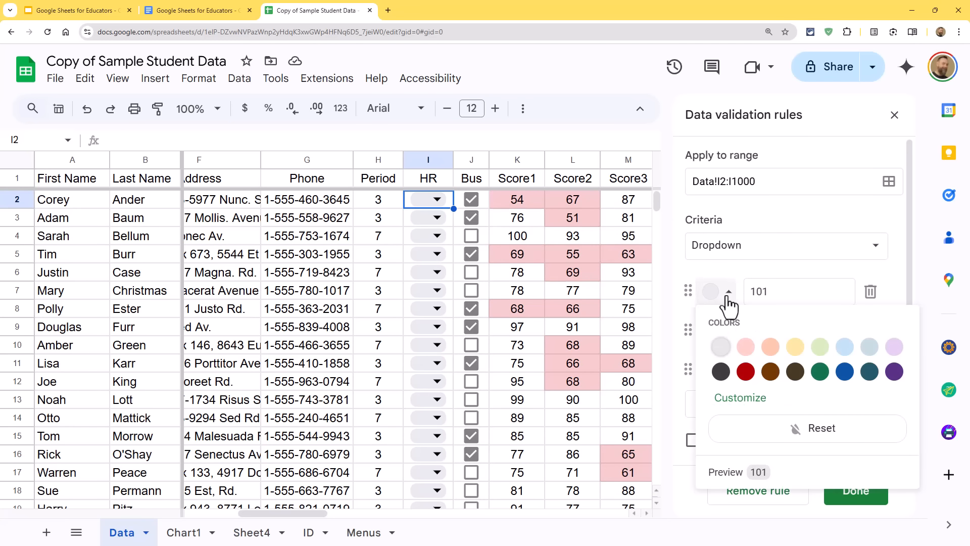
pyautogui.click(788, 272)
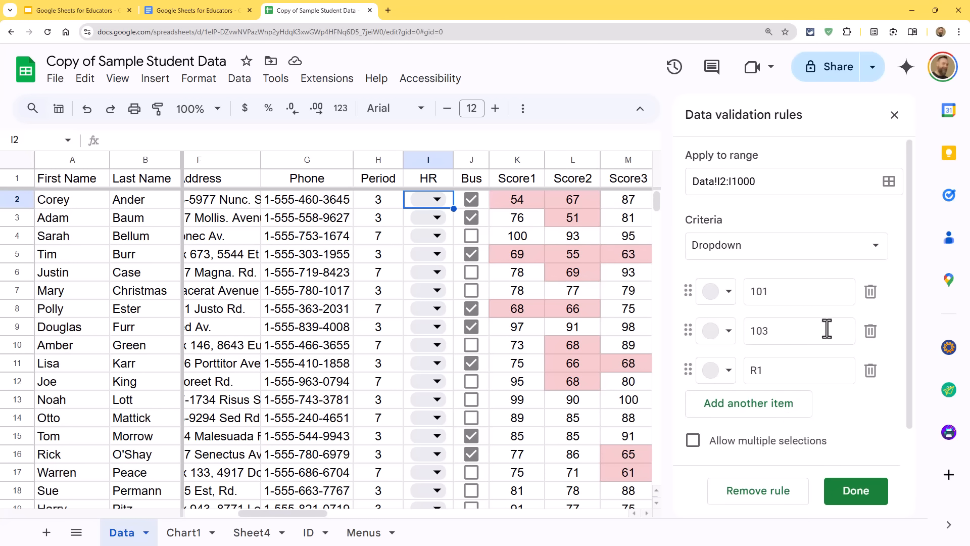
# - Set the dropdown rule's display style to Arrow with invalid input rejected, and save the rule
pyautogui.scroll(-1, 827, 329)
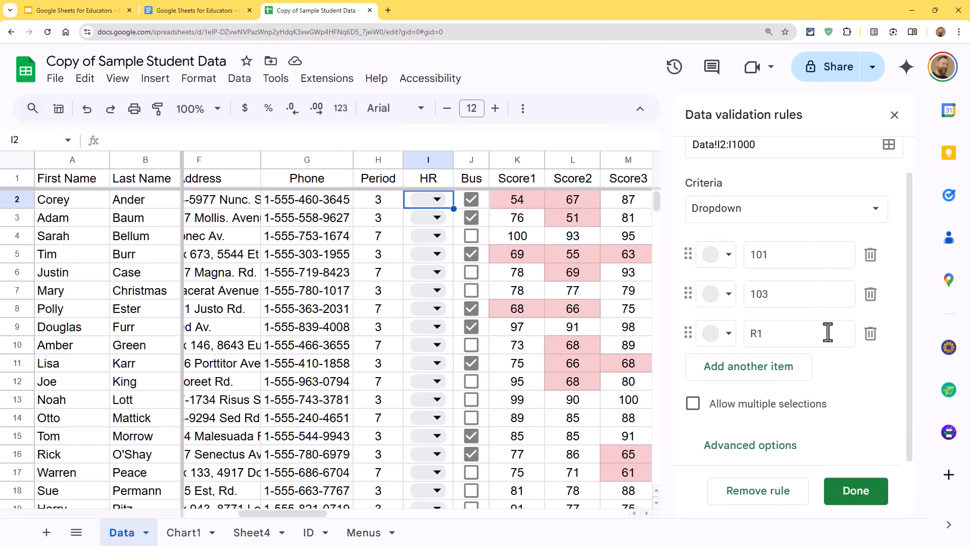
pyautogui.click(786, 451)
pyautogui.scroll(3, 790, 358)
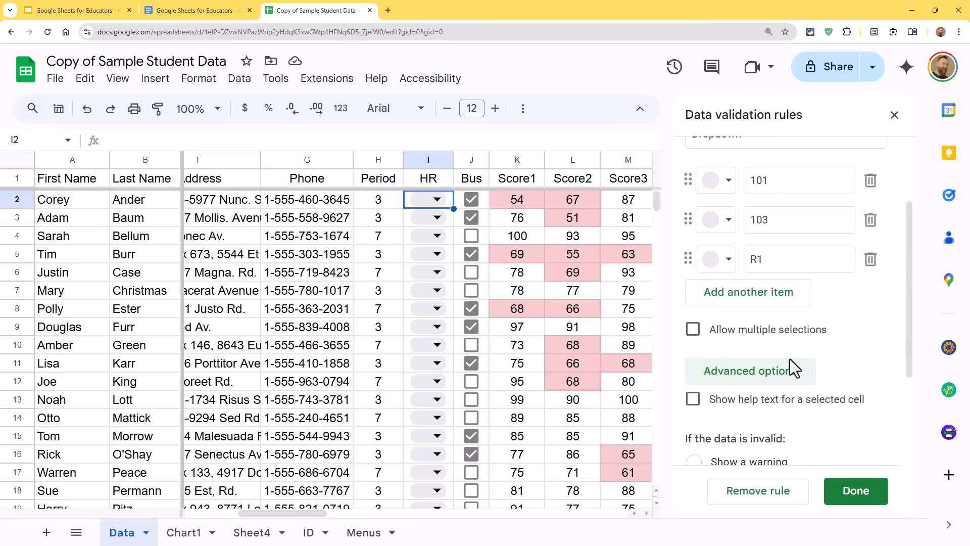
pyautogui.scroll(-3, 790, 358)
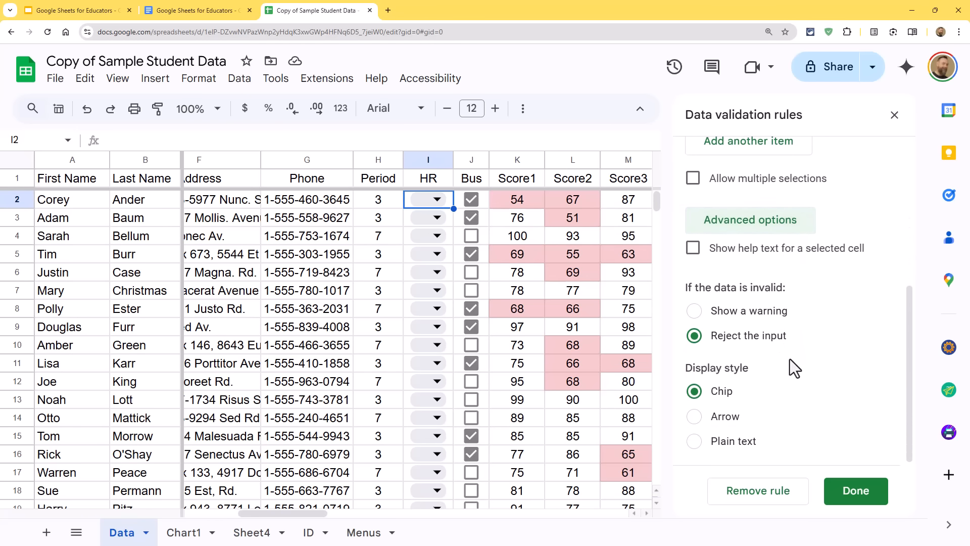
pyautogui.click(694, 417)
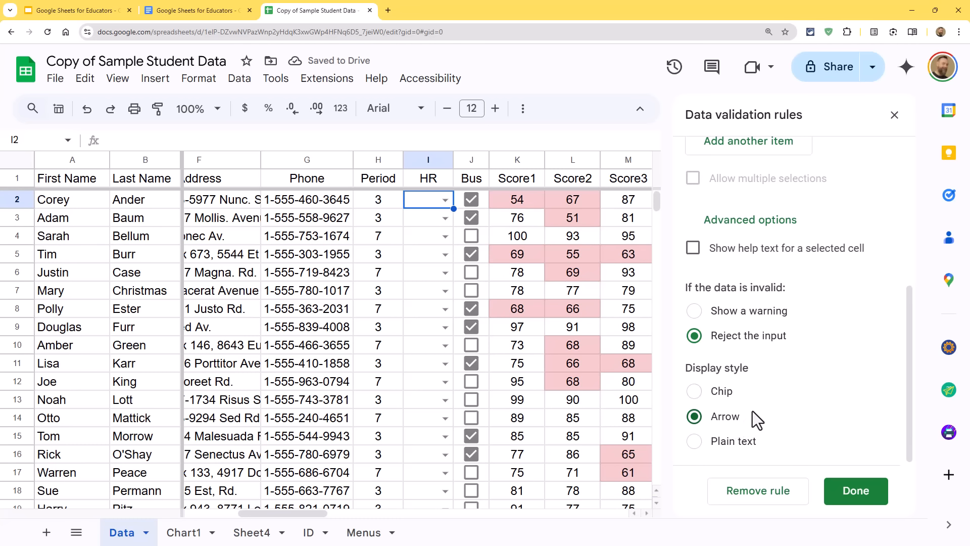
pyautogui.click(743, 313)
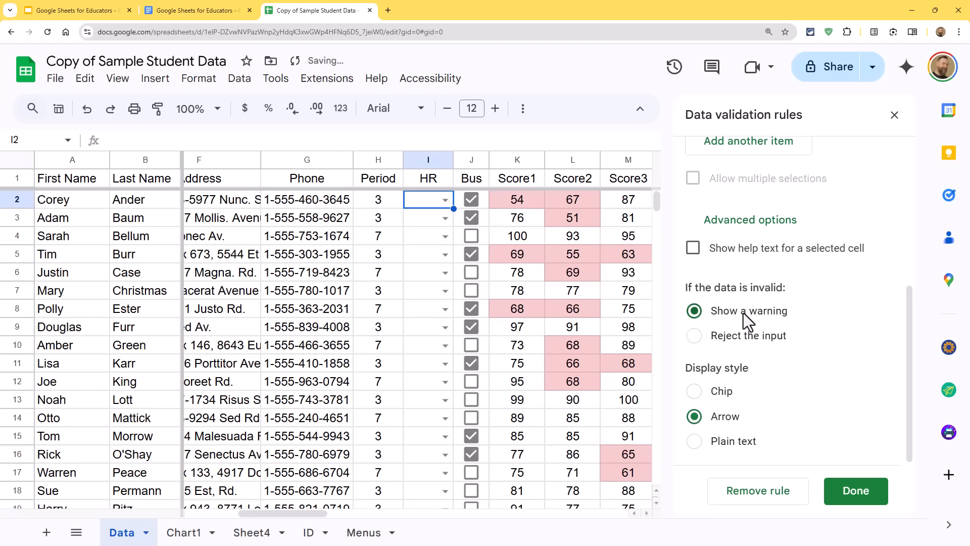
pyautogui.click(749, 336)
pyautogui.click(856, 490)
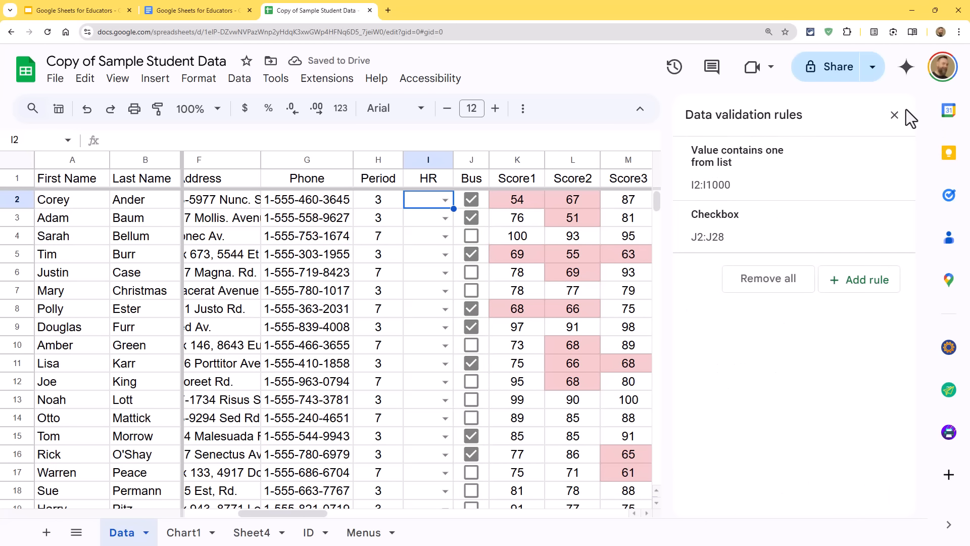
pyautogui.click(893, 115)
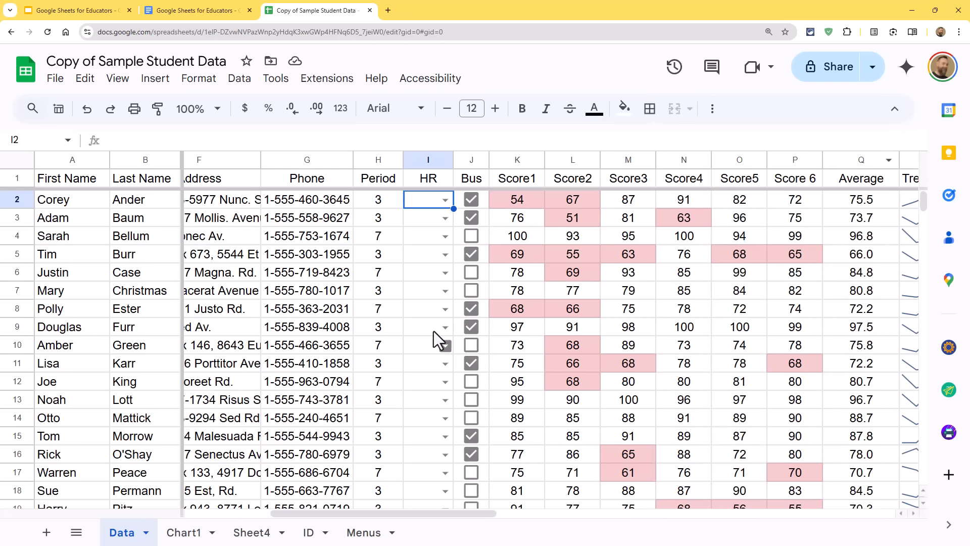
# - Try the HR dropdowns by choosing 101 in I4, R1 in I6, and 103 in both I9 and I8
pyautogui.click(444, 236)
pyautogui.click(432, 255)
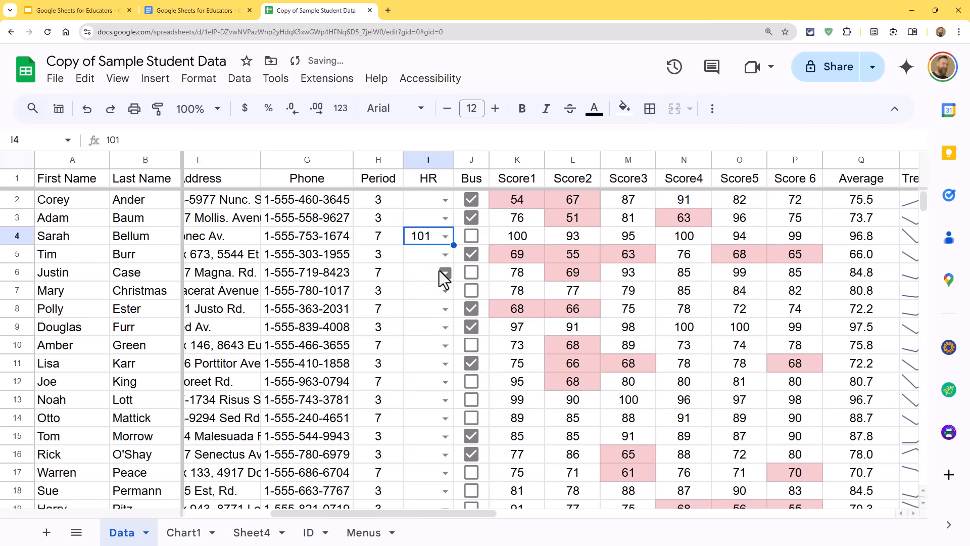
pyautogui.click(444, 273)
pyautogui.click(432, 335)
pyautogui.click(444, 327)
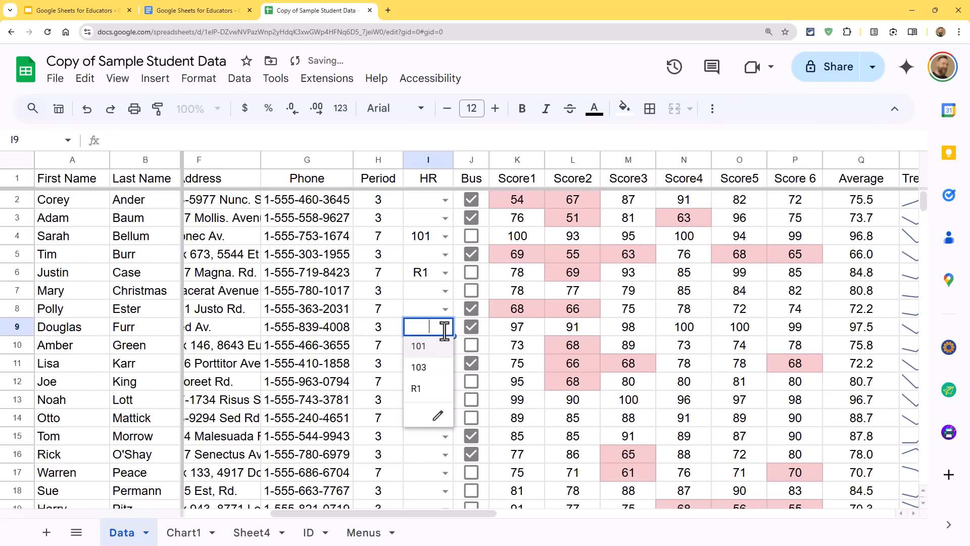
pyautogui.click(433, 367)
pyautogui.click(445, 309)
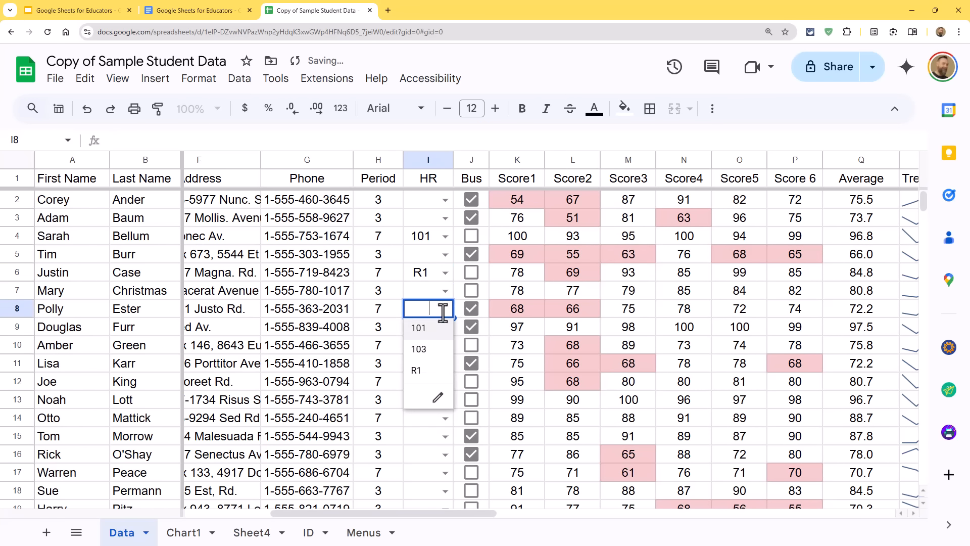
pyautogui.click(418, 350)
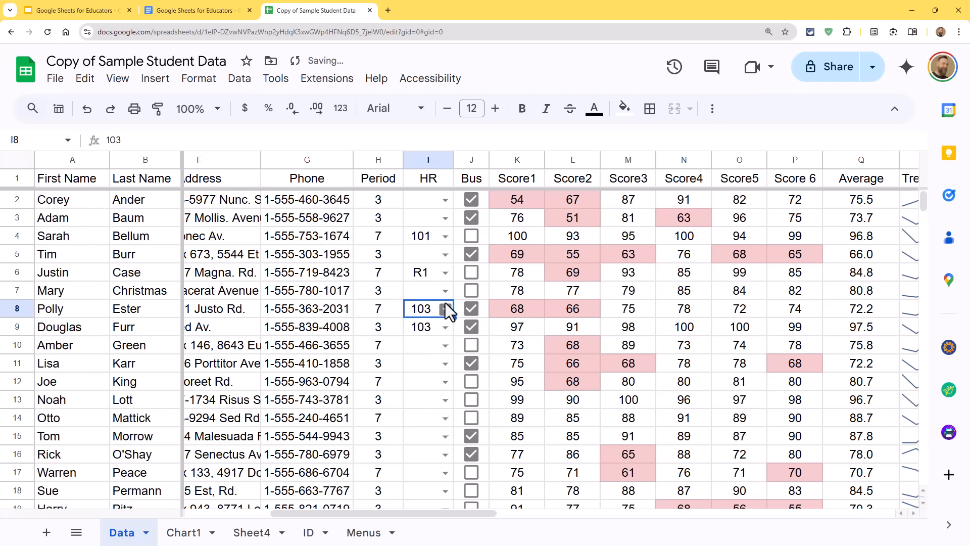
# - Clear the trial HR values from cells I4:I9
pyautogui.click(427, 382)
pyautogui.moveTo(428, 236); pyautogui.dragTo(425, 328)
pyautogui.press('Delete')
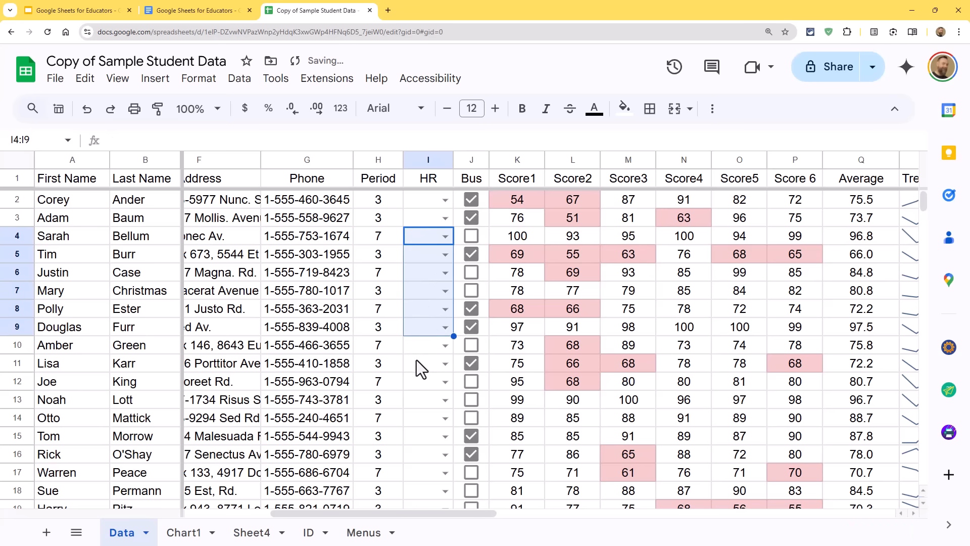
pyautogui.click(418, 362)
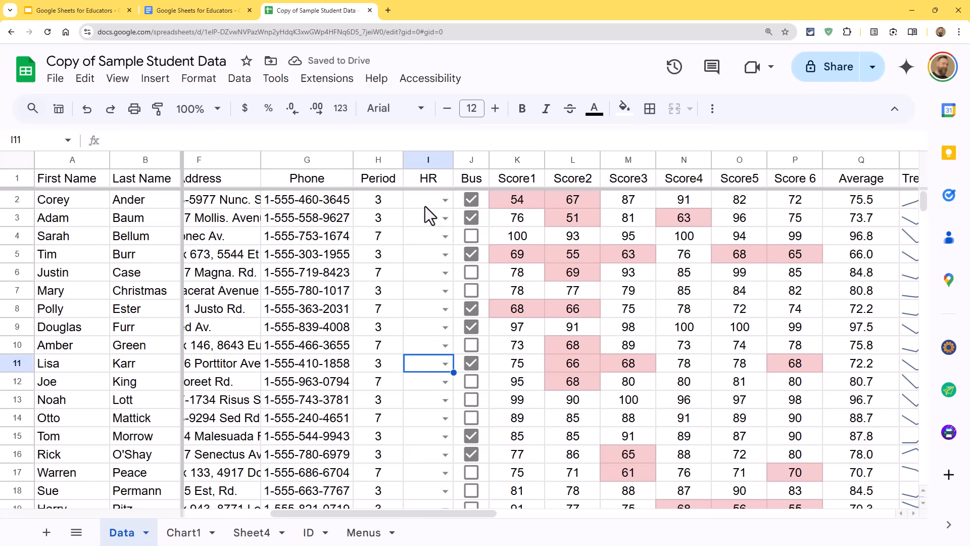
# - Open the existing data validation rule for the HR cells I2:I1000 and check its dropdown items
pyautogui.click(426, 153)
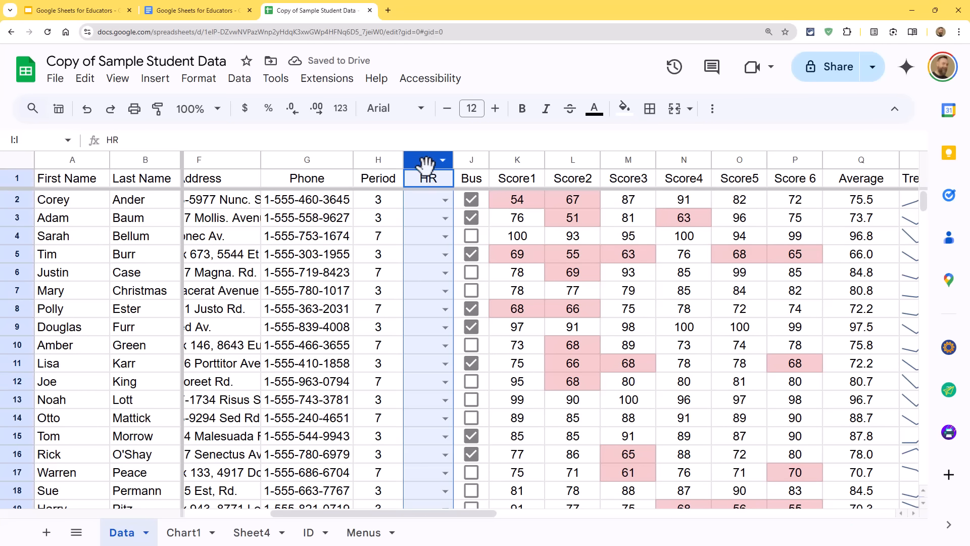
pyautogui.keyDown('ctrl'); pyautogui.click(429, 179); pyautogui.keyUp('ctrl')
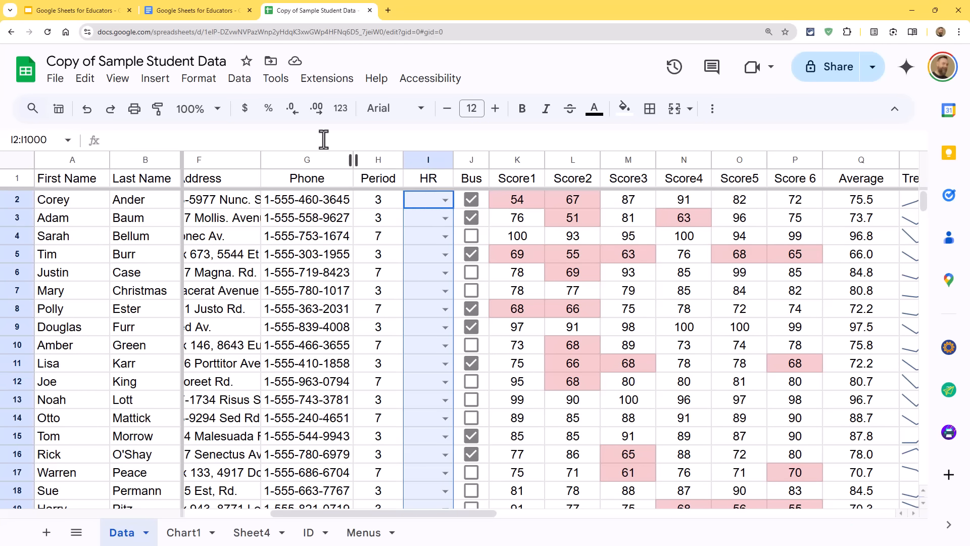
pyautogui.click(238, 79)
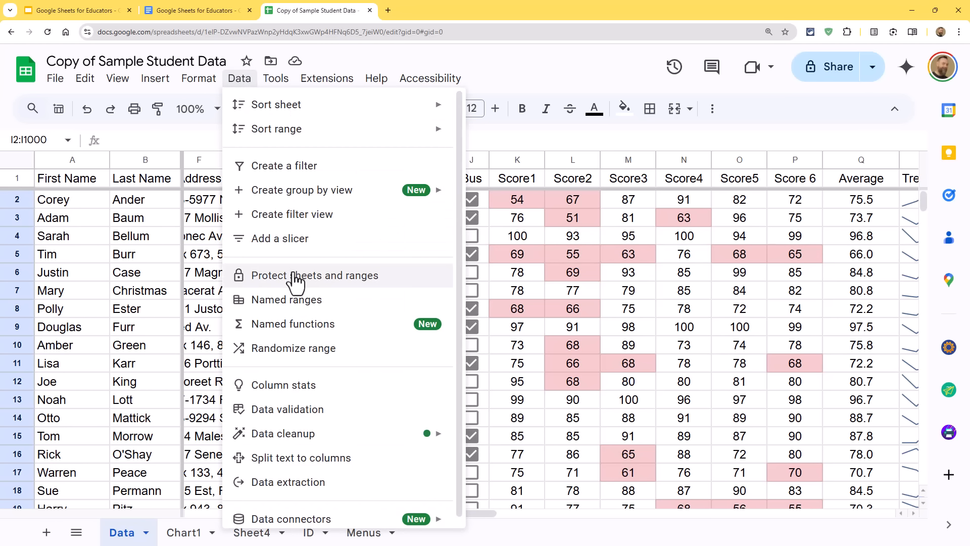
pyautogui.click(287, 410)
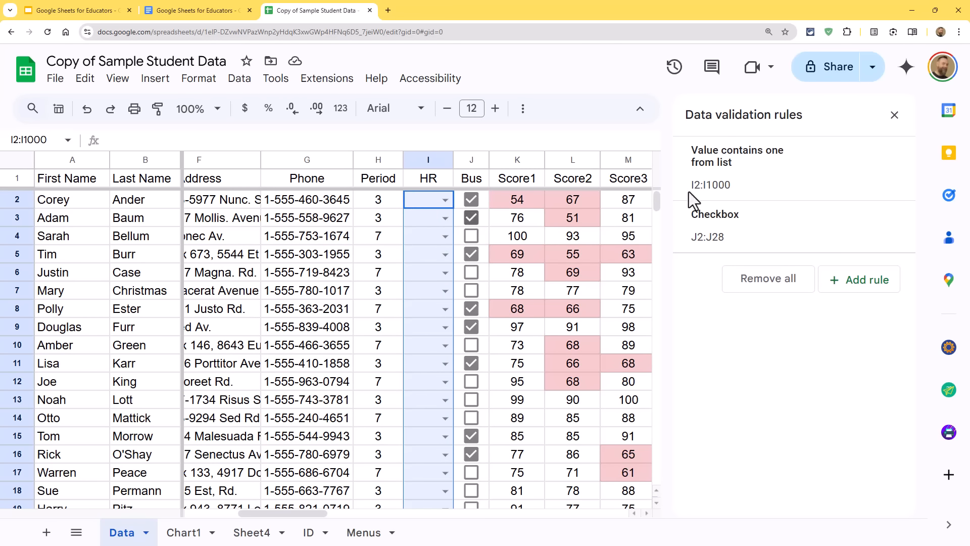
pyautogui.click(726, 180)
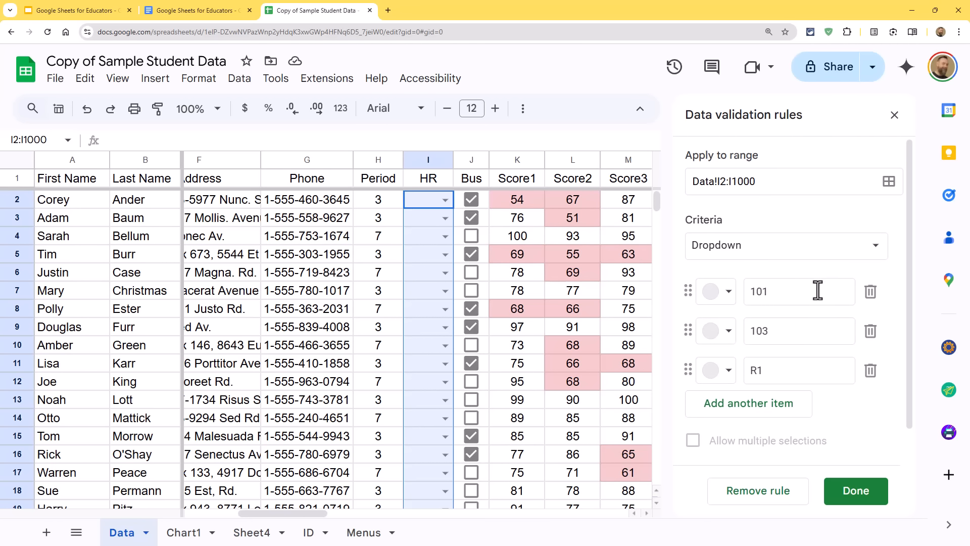
pyautogui.click(786, 297)
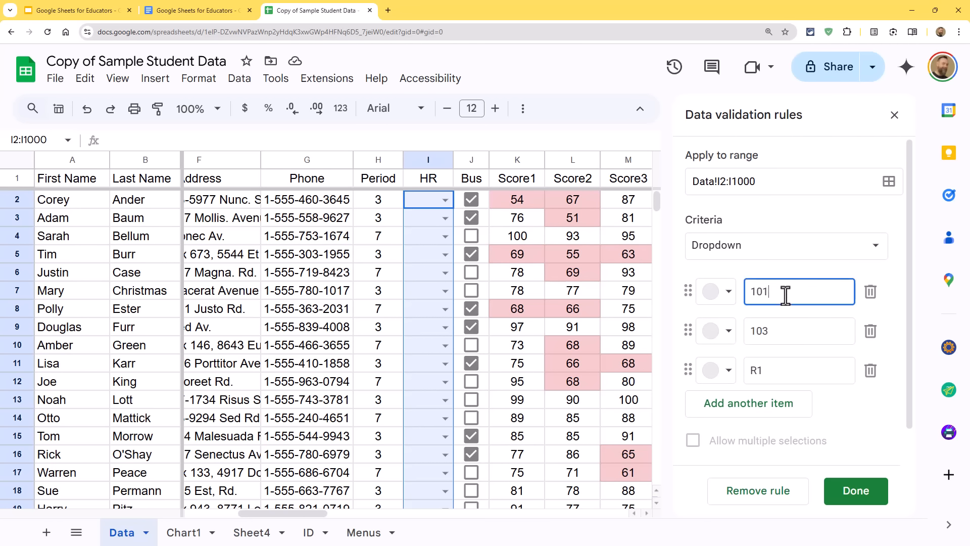
pyautogui.click(801, 340)
pyautogui.click(802, 369)
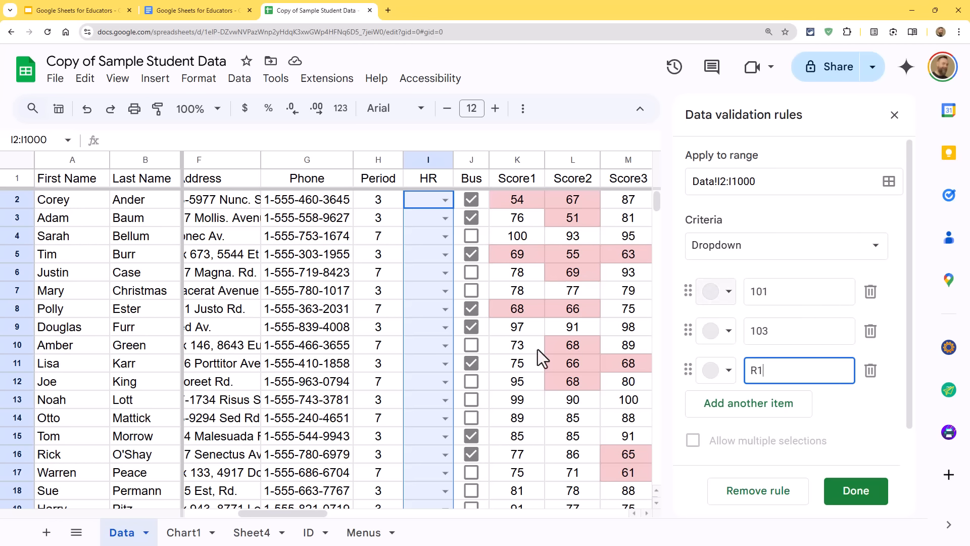
# - Examine the option lists in columns A to D of the Menus sheet and compare them with the HR column on the Data sheet
pyautogui.click(363, 535)
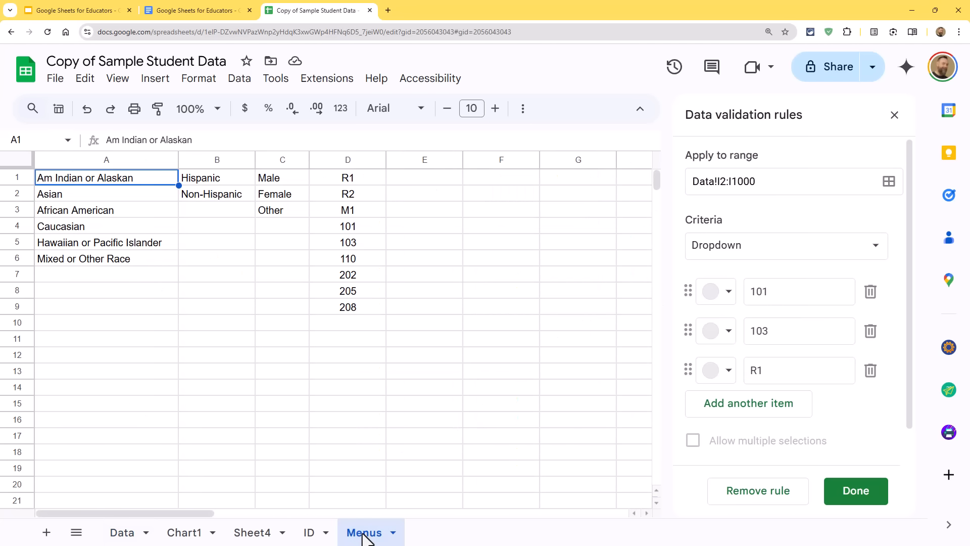
pyautogui.click(351, 159)
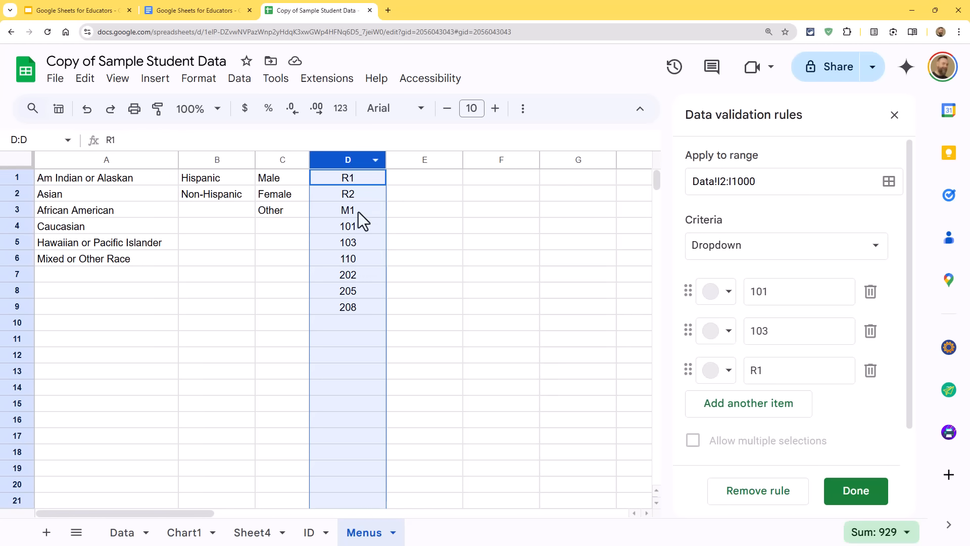
pyautogui.click(346, 257)
pyautogui.click(270, 158)
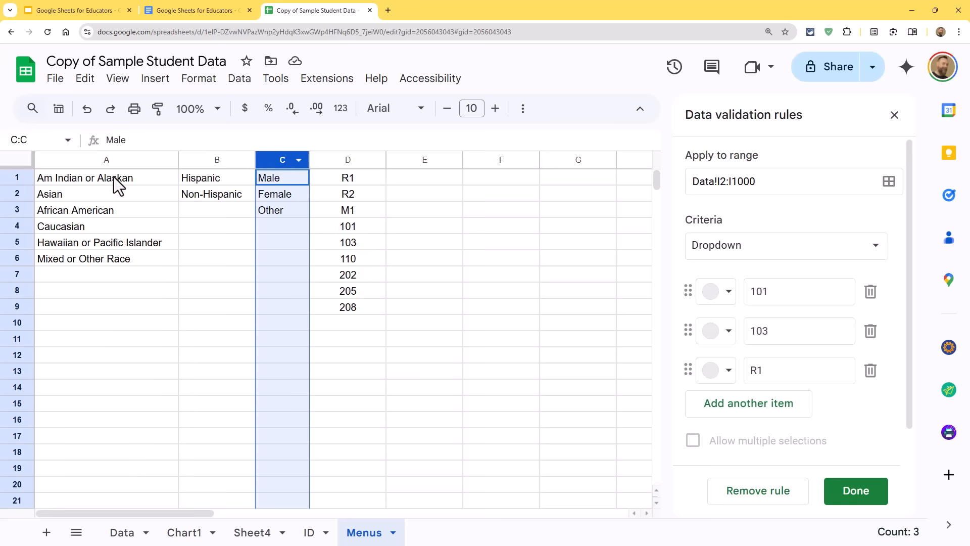
pyautogui.click(95, 158)
pyautogui.click(218, 161)
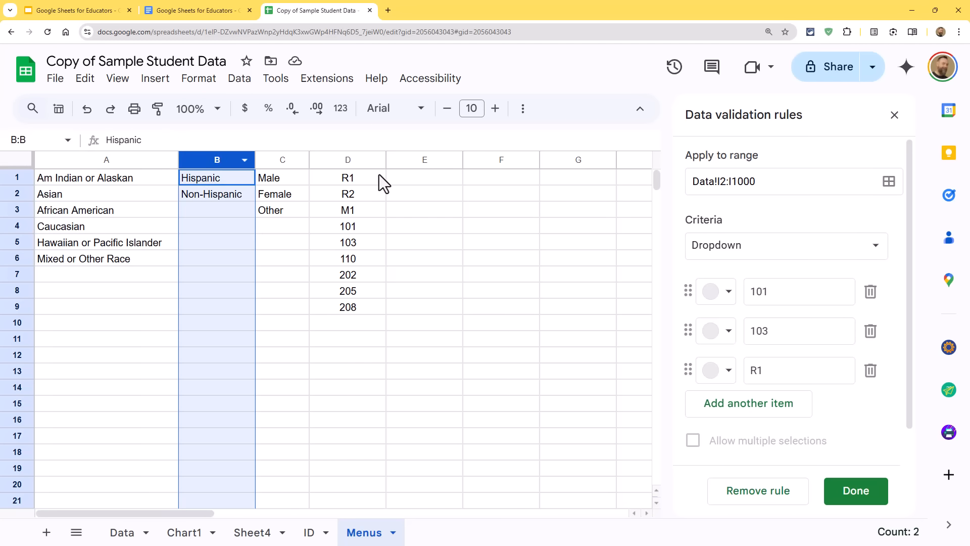
pyautogui.click(368, 159)
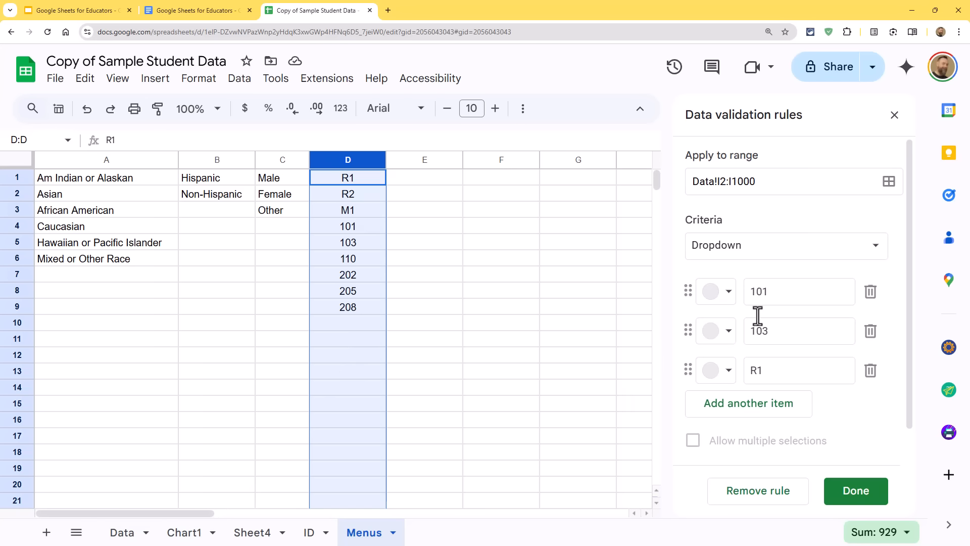
pyautogui.click(126, 534)
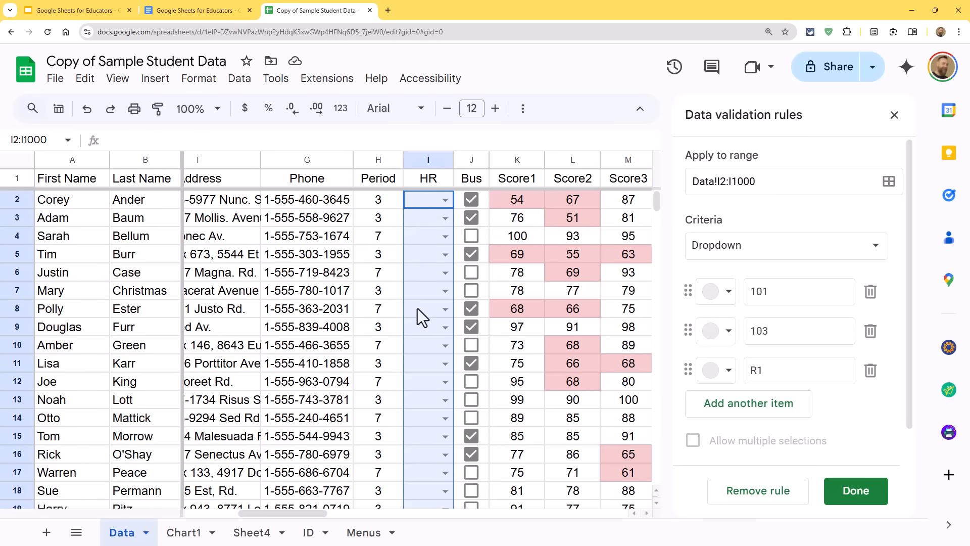
pyautogui.click(364, 533)
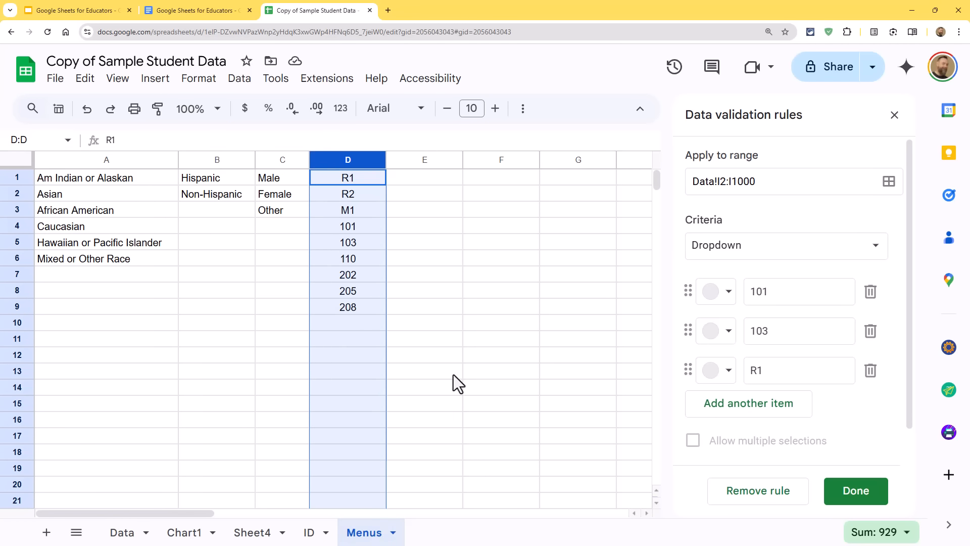
# - Change the HR rule's criteria to Dropdown (from a range) with Menus!D:D as the source range
pyautogui.click(874, 247)
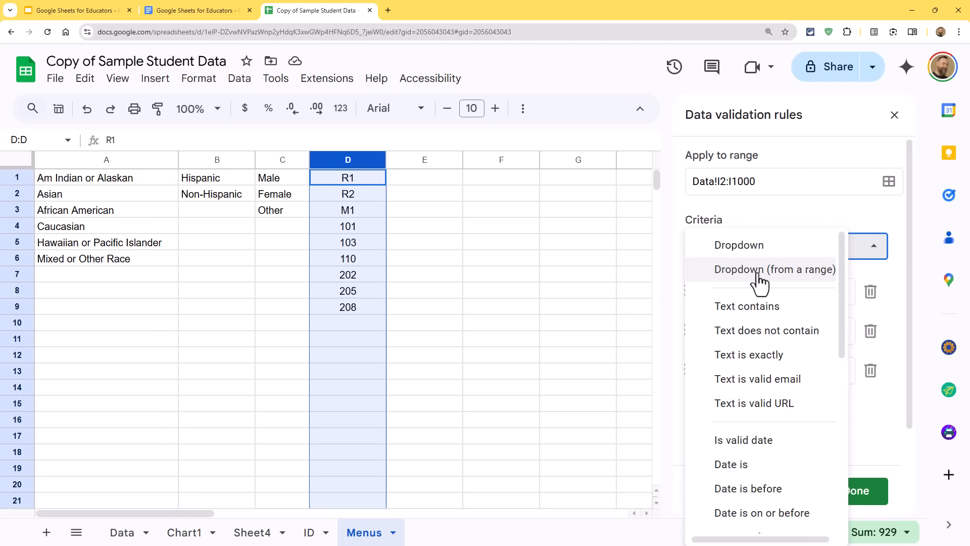
pyautogui.click(812, 284)
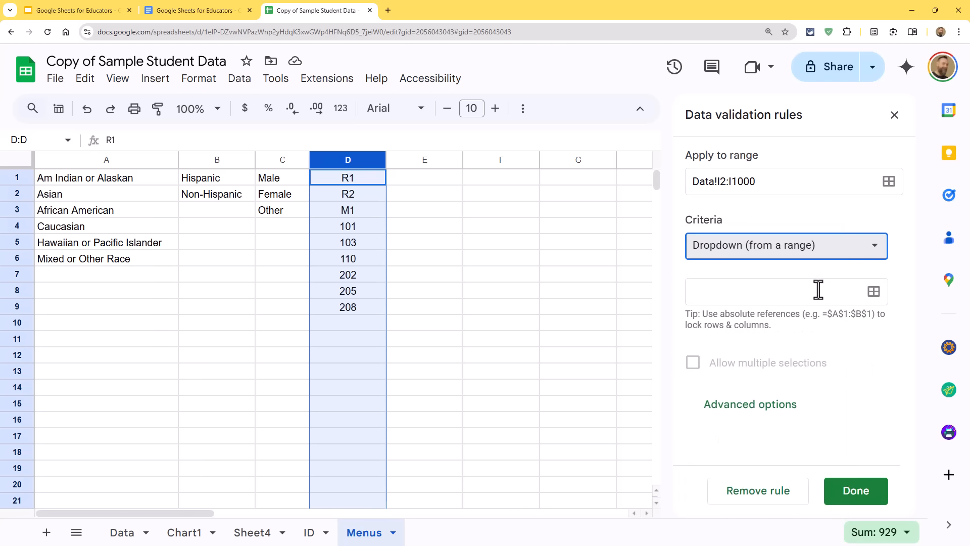
pyautogui.click(873, 293)
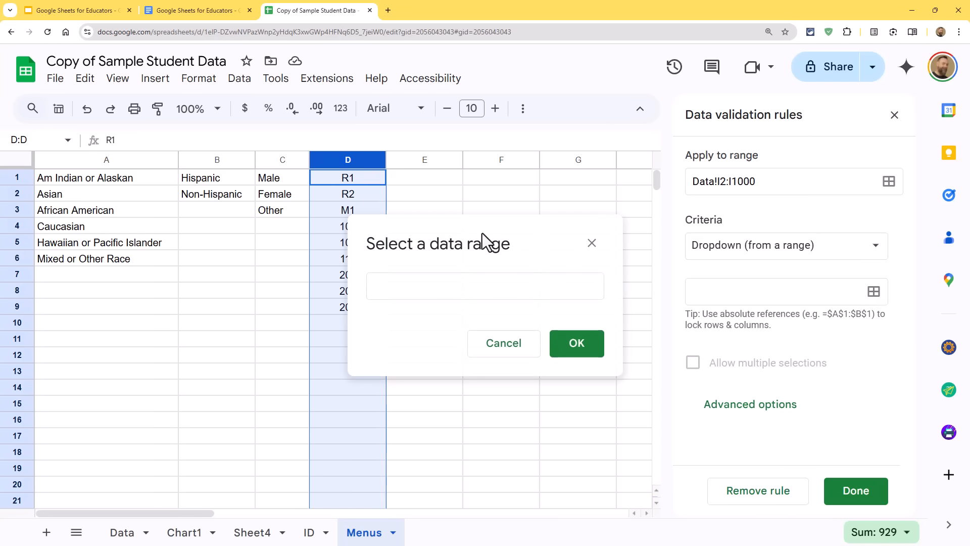
pyautogui.click(341, 160)
pyautogui.click(323, 177)
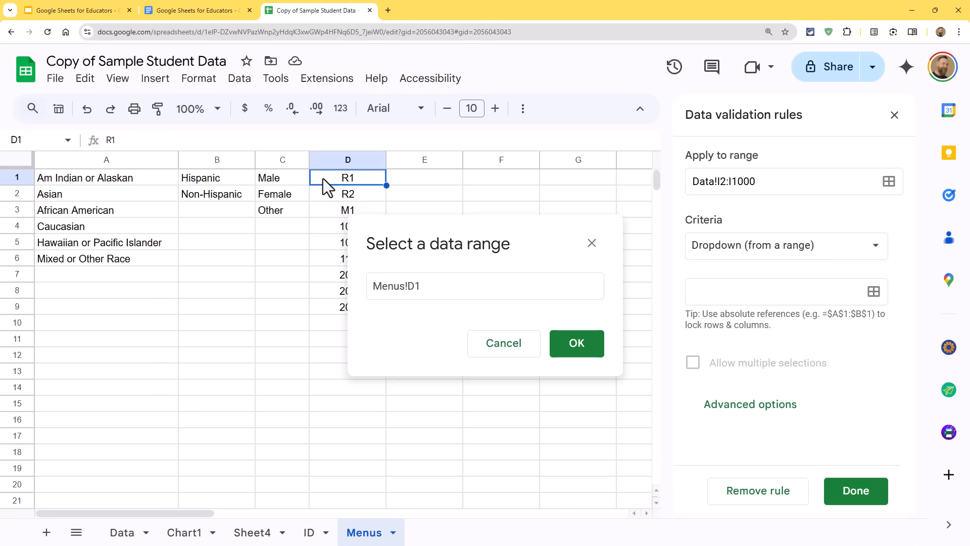
pyautogui.click(322, 214)
pyautogui.moveTo(326, 180); pyautogui.dragTo(330, 310)
pyautogui.click(335, 159)
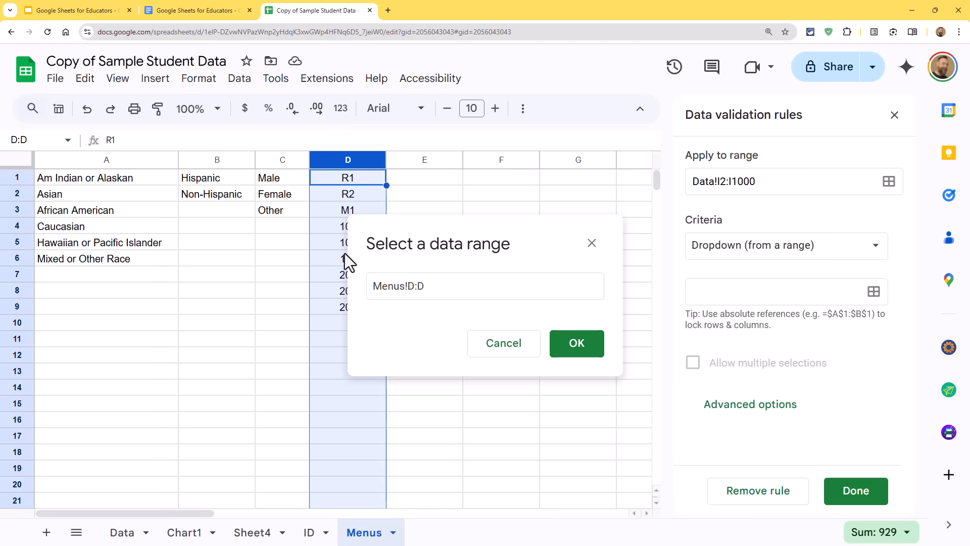
pyautogui.click(576, 346)
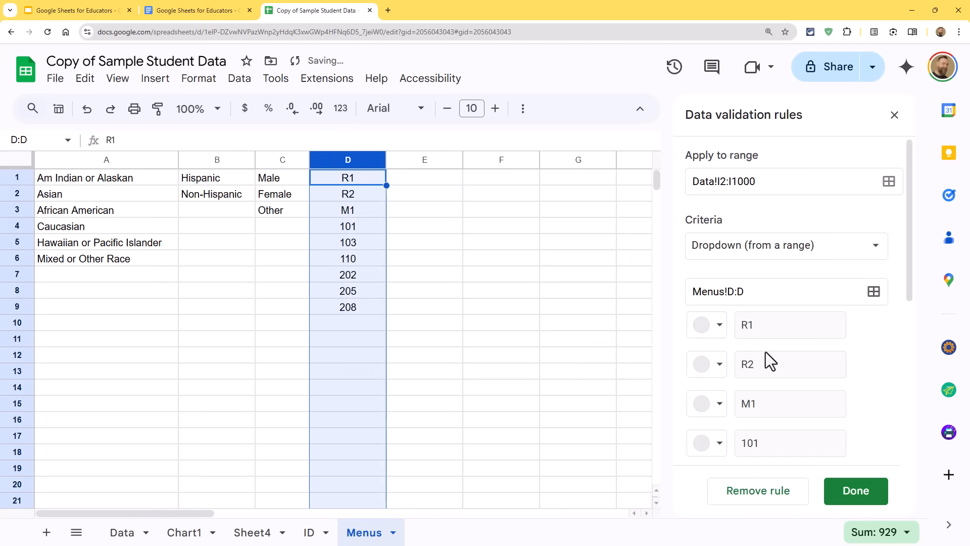
# - Review the items drawn from the Menus range, save the HR validation rule, and close the rule settings
pyautogui.scroll(-5, 884, 351)
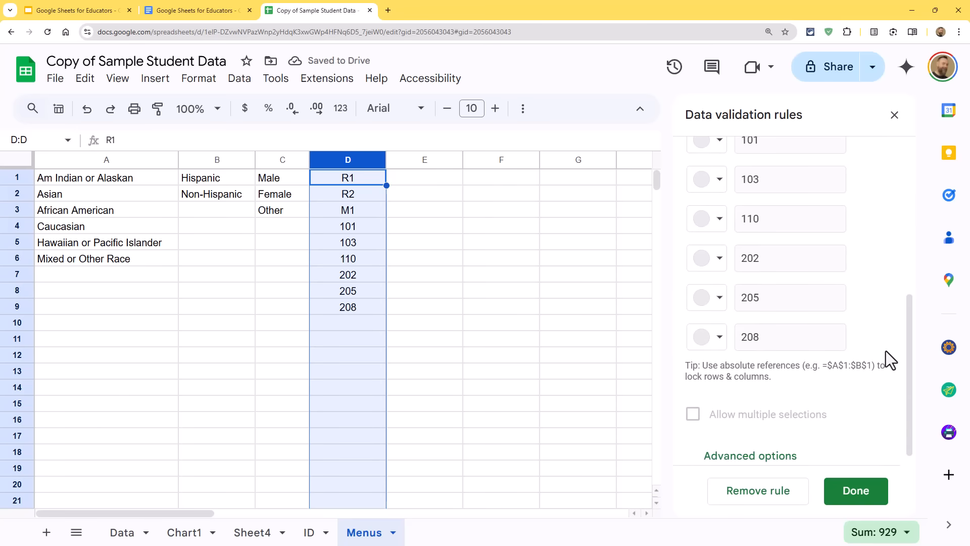
pyautogui.scroll(5, 886, 351)
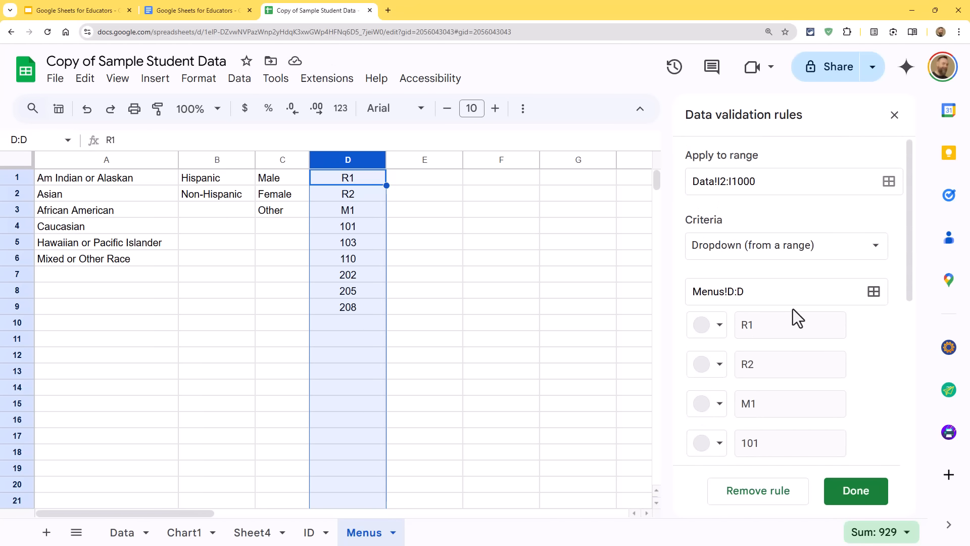
pyautogui.scroll(-6, 795, 360)
pyautogui.scroll(5, 796, 356)
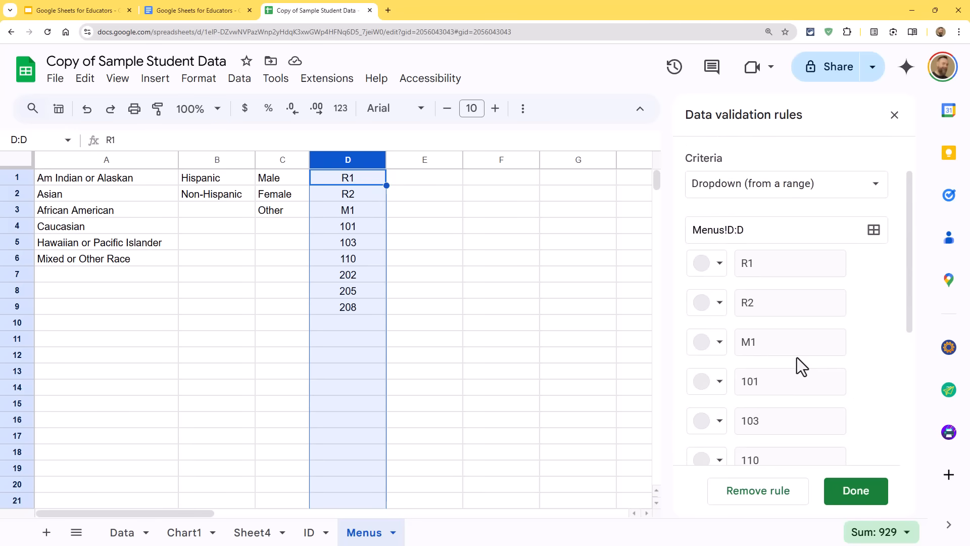
pyautogui.scroll(2, 796, 356)
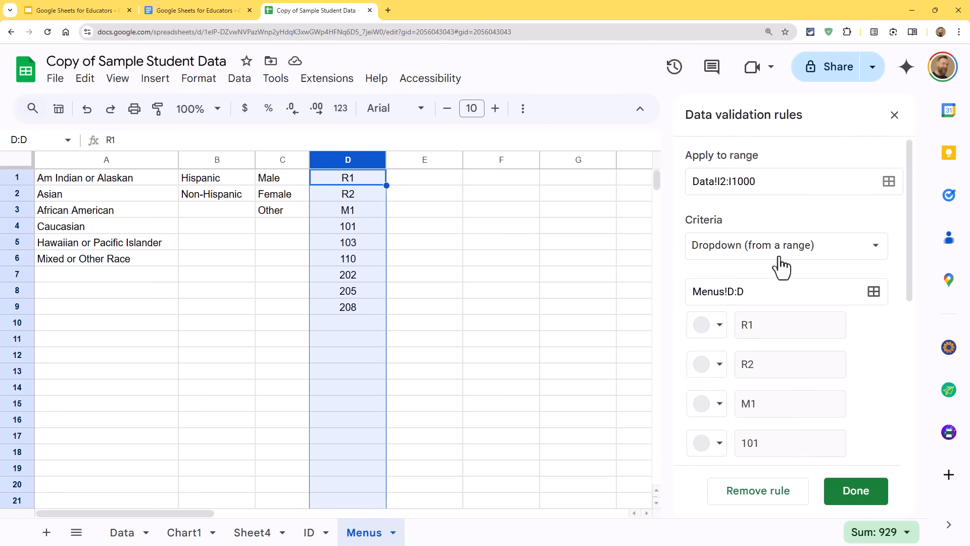
pyautogui.click(864, 499)
pyautogui.click(894, 119)
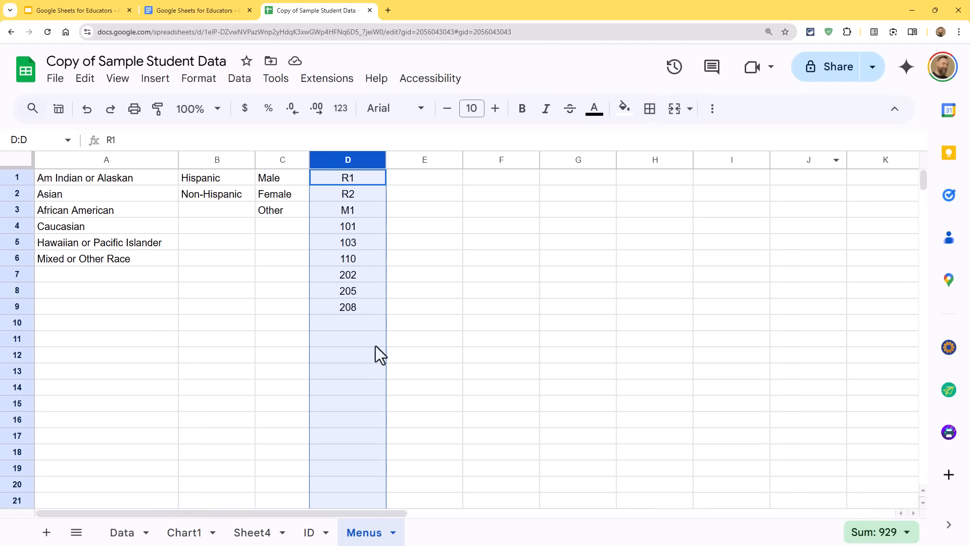
# - On the Data sheet, use the HR dropdowns to choose R1 in I3, R2 in I4 and 101 in I6
pyautogui.click(144, 531)
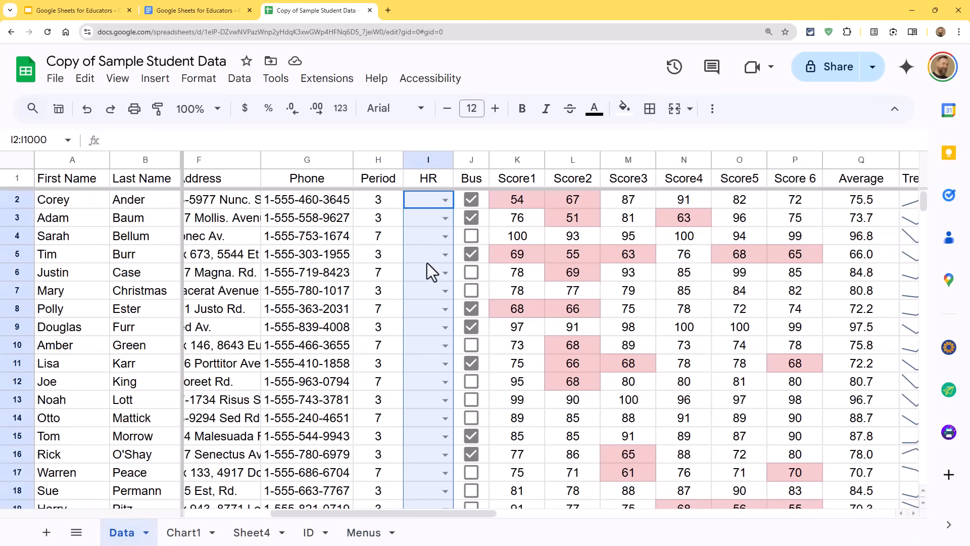
pyautogui.click(444, 219)
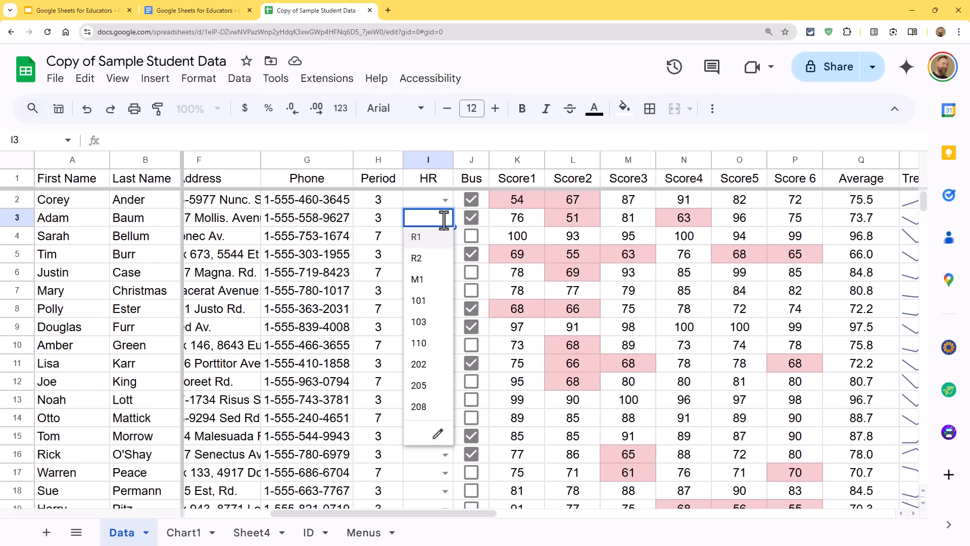
pyautogui.click(444, 242)
pyautogui.click(445, 236)
pyautogui.click(441, 273)
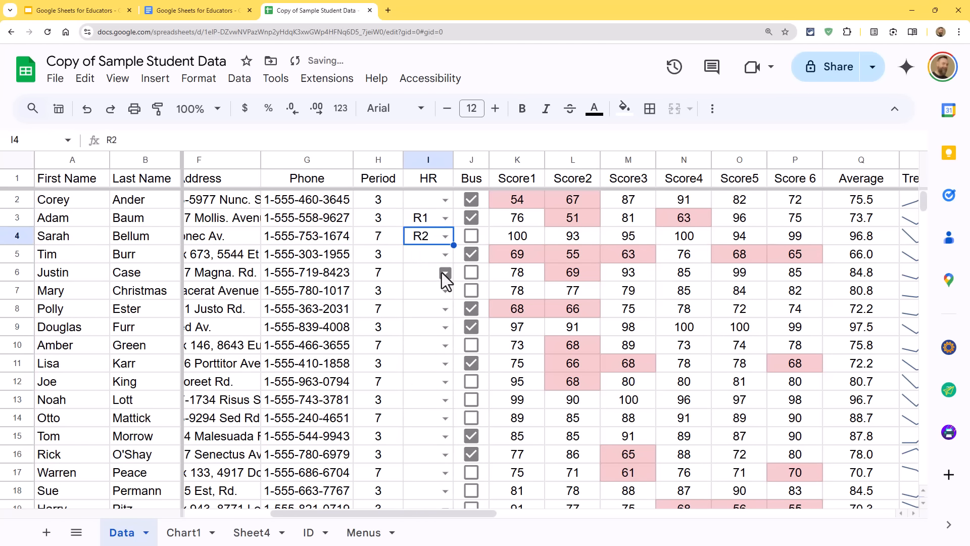
pyautogui.click(443, 271)
pyautogui.click(427, 359)
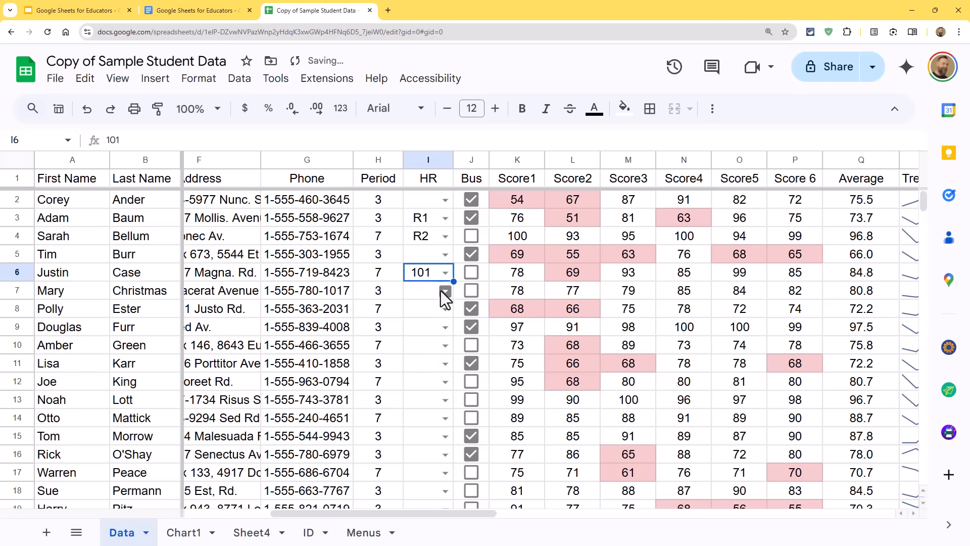
# - Choose 110 from the HR dropdown in I7, and add 210 to the option list in D10 of the Menus sheet
pyautogui.click(445, 291)
pyautogui.click(417, 432)
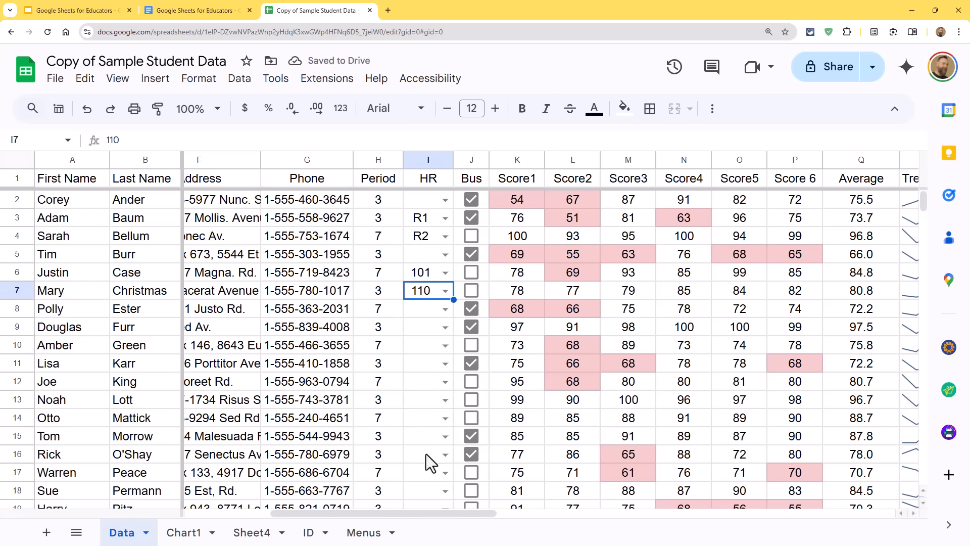
pyautogui.click(365, 533)
pyautogui.click(345, 323)
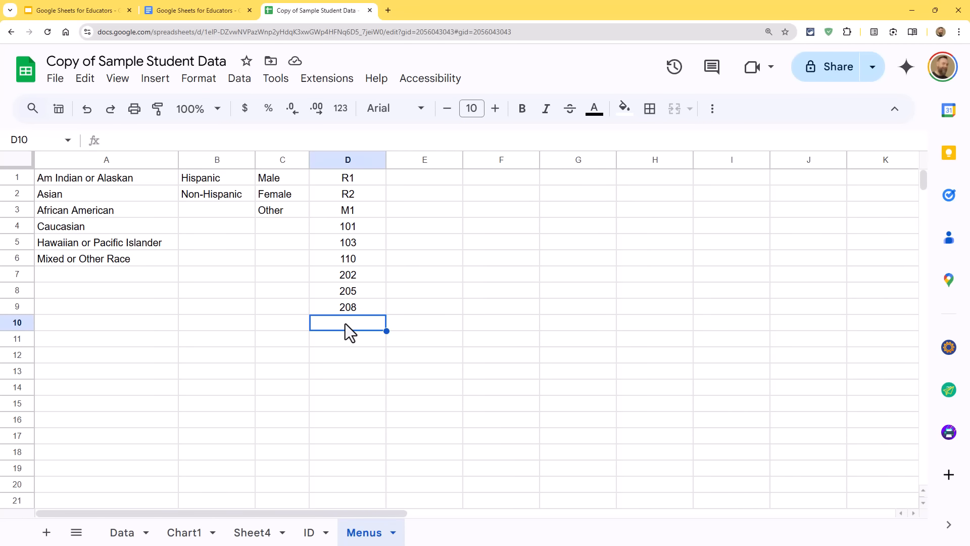
pyautogui.write('21')
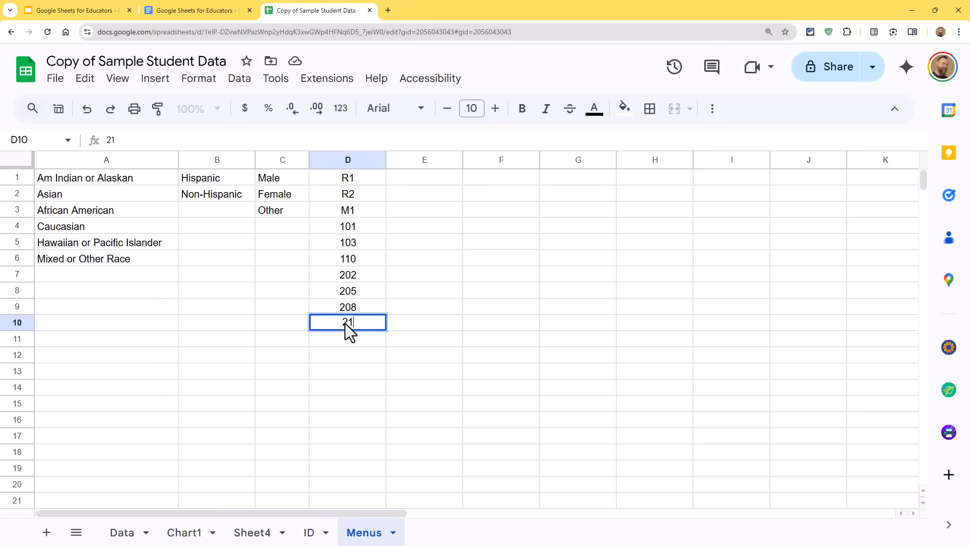
pyautogui.write('0')
pyautogui.click(350, 366)
# - On the Data sheet, choose 210 from the HR dropdown in I8
pyautogui.click(122, 532)
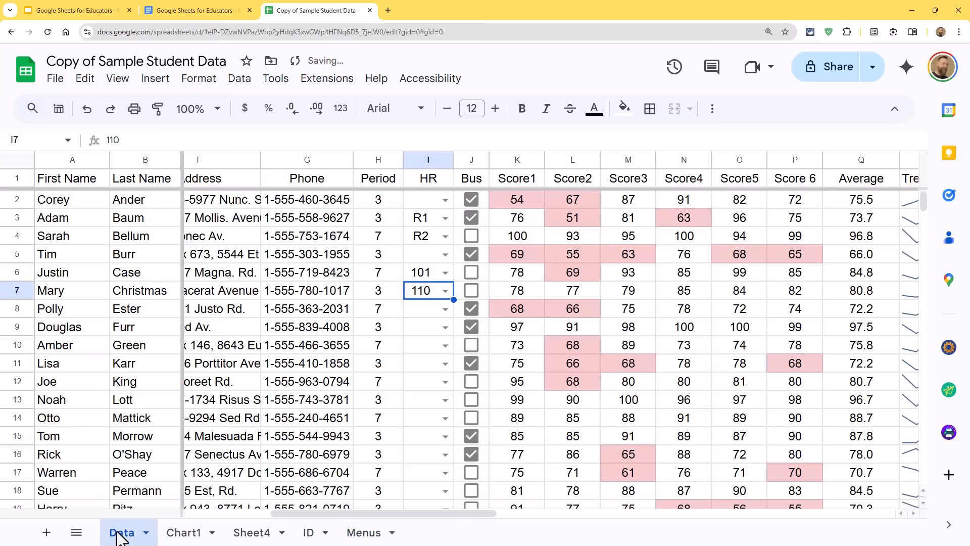
pyautogui.click(445, 309)
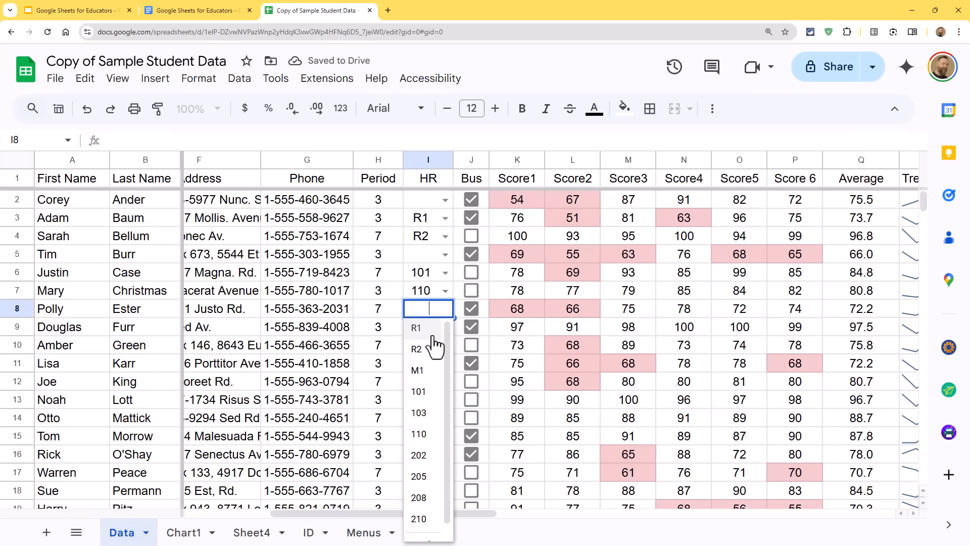
pyautogui.click(426, 519)
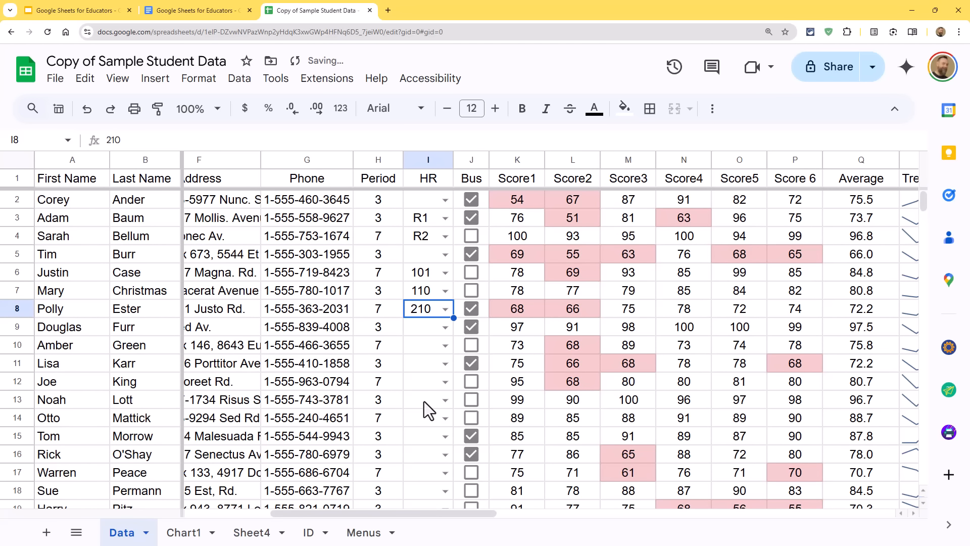
# - Bring up the Pivot Tables slide in the Google Sheets for Educators slideshow and look back at the Data sheet
pyautogui.click(78, 12)
pyautogui.click(268, 252)
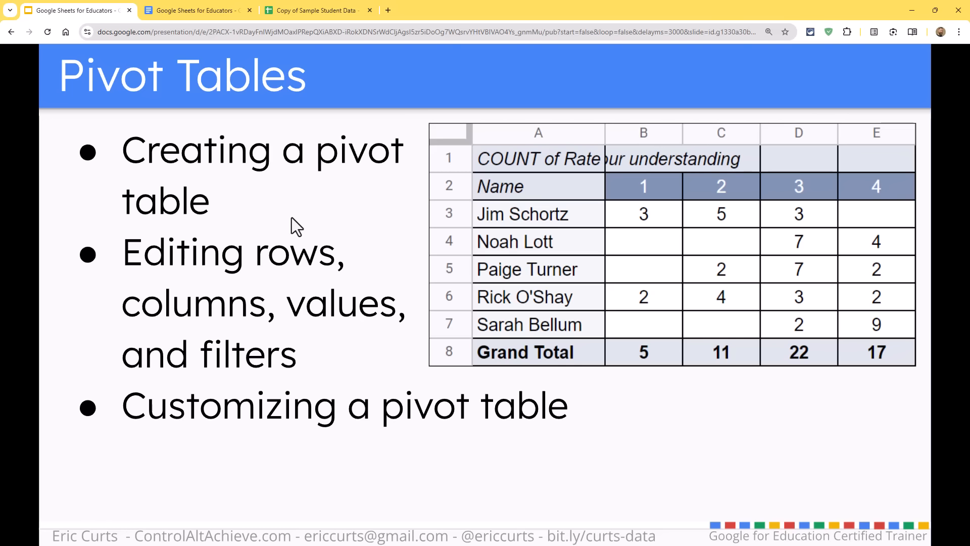
pyautogui.click(334, 7)
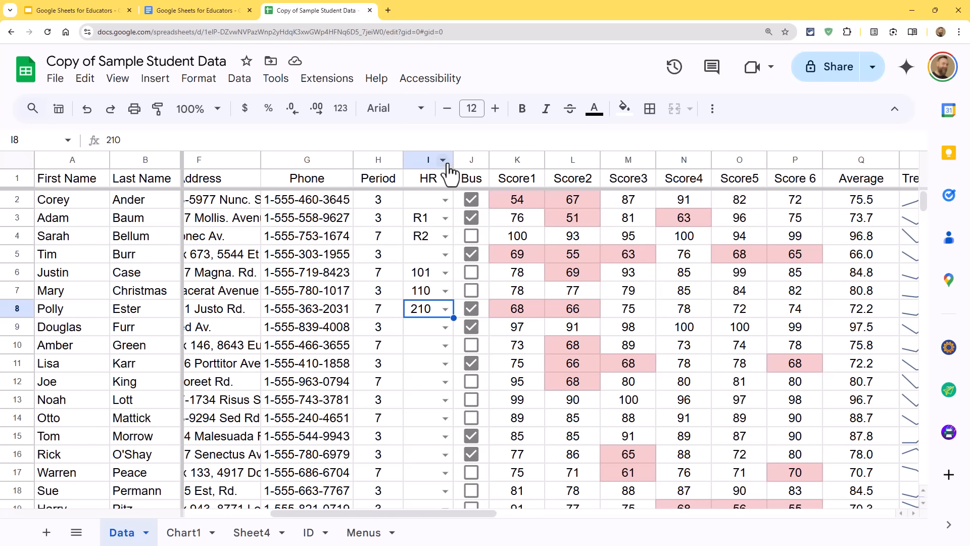
pyautogui.click(73, 12)
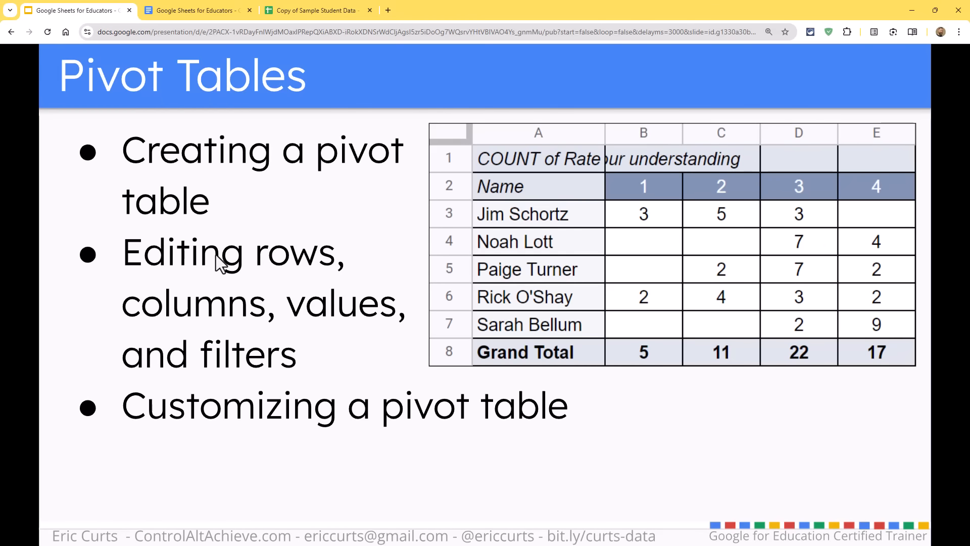
# - Page through the topic slides, including Sparklines, Filtering Data, View Options and Charts and Graphs, and return to the Pivot Tables slide
pyautogui.press('Right')
pyautogui.press('Right')
pyautogui.press('Right')
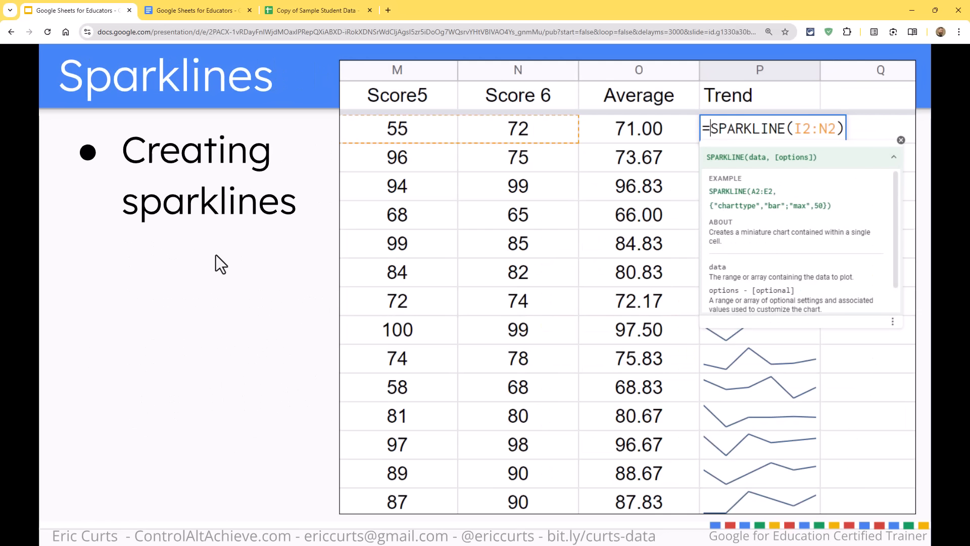
pyautogui.press('Right')
pyautogui.press('Right')
pyautogui.press('Right')
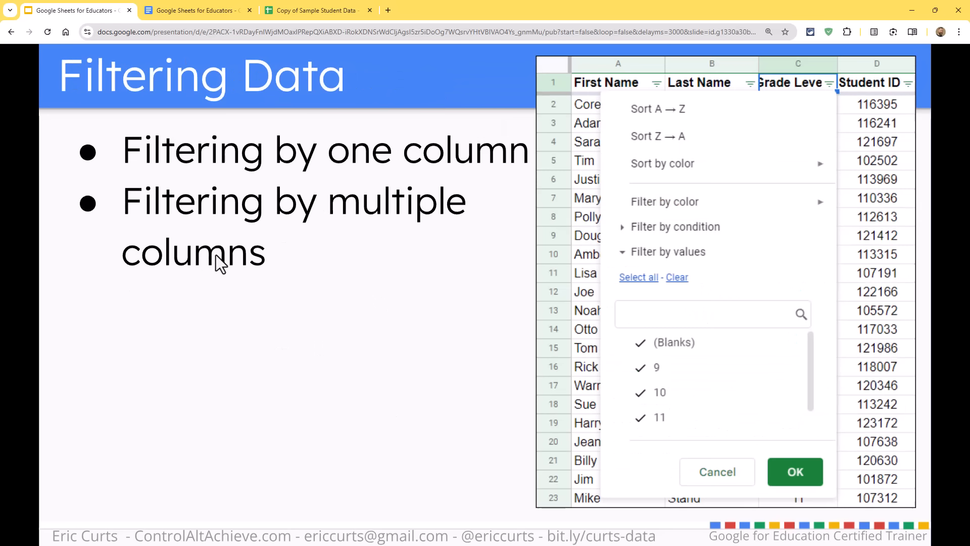
pyautogui.press('Right')
pyautogui.press('Right')
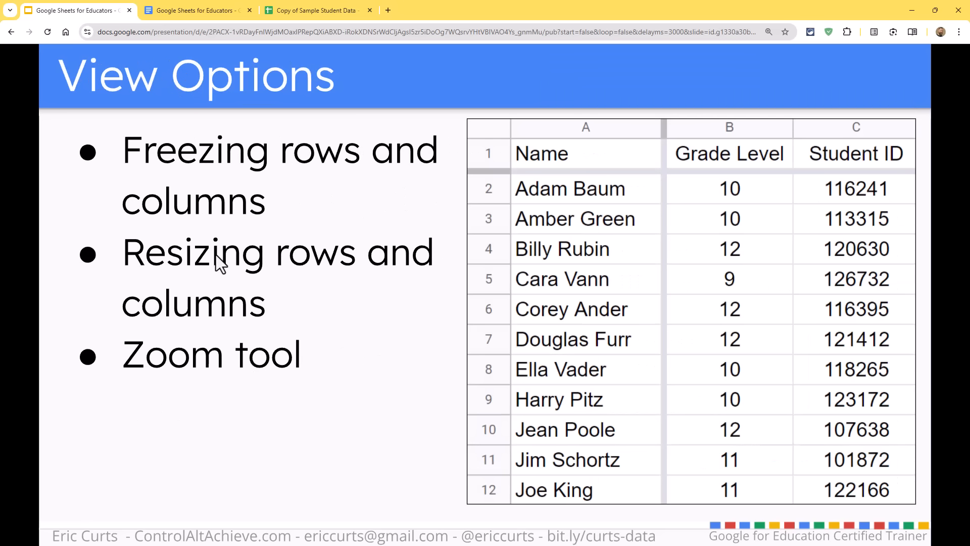
pyautogui.press('Left')
pyautogui.press('Left')
pyautogui.press('Left')
pyautogui.press('Left')
pyautogui.press('Left')
pyautogui.press('Left')
pyautogui.press('Left')
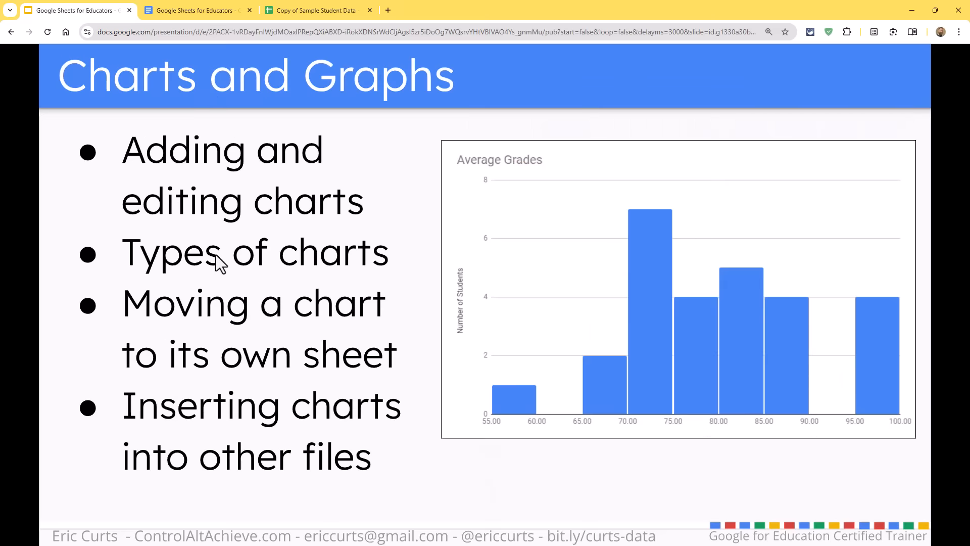
pyautogui.press('Left')
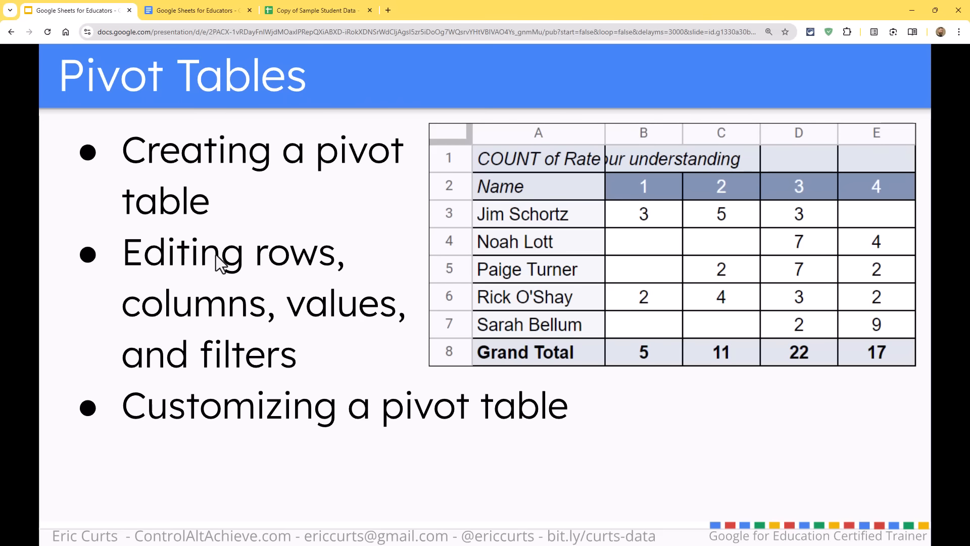
pyautogui.press('Right')
pyautogui.press('Left')
# - Examine the Templates section of the Google Sheets for Educators document, the student data sheet and the Pivot Tables slide
pyautogui.click(218, 11)
pyautogui.scroll(-4, 306, 302)
pyautogui.scroll(-2, 306, 302)
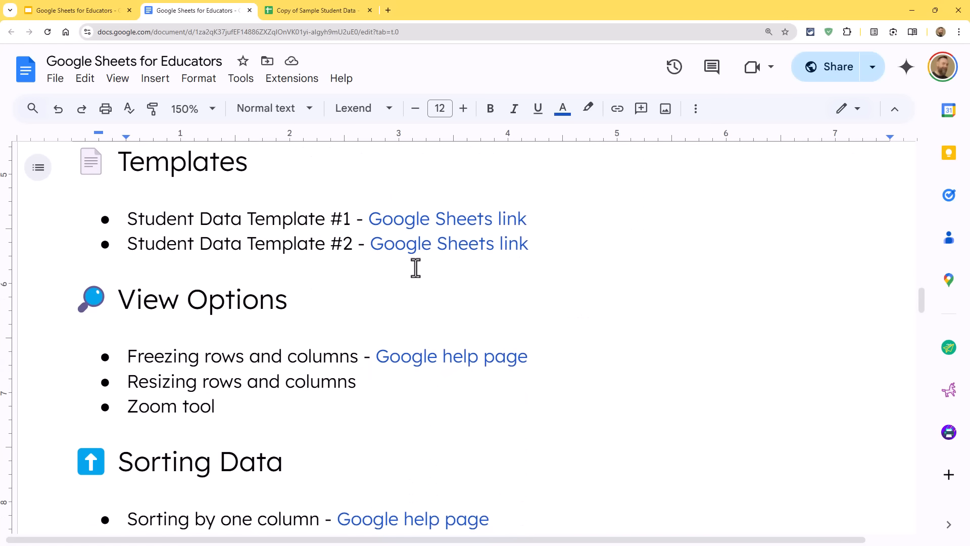
pyautogui.moveTo(437, 243)
pyautogui.click(89, 10)
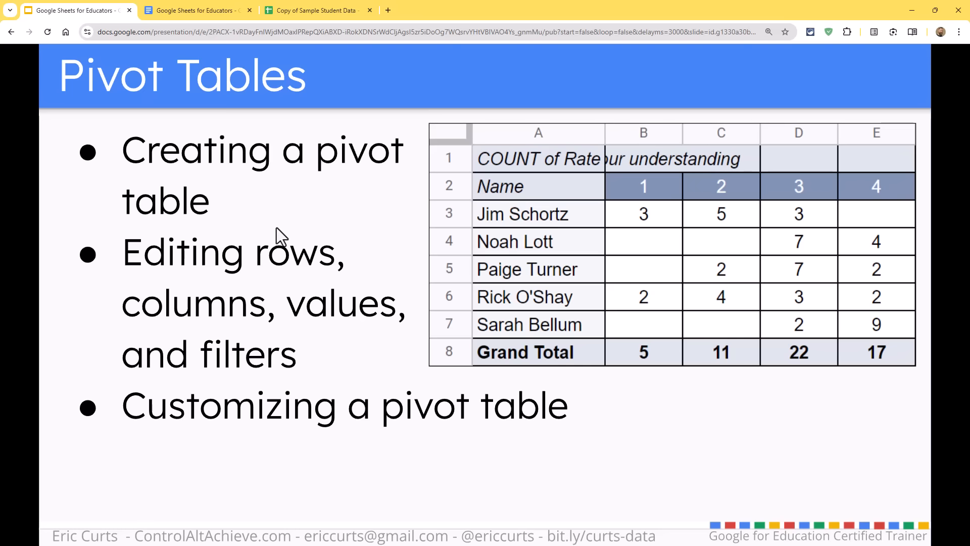
pyautogui.click(311, 13)
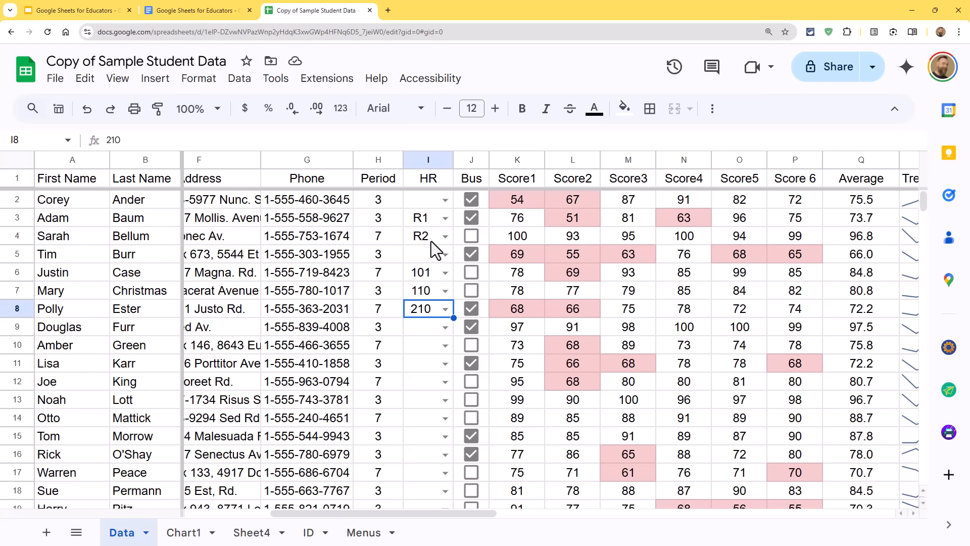
pyautogui.click(110, 11)
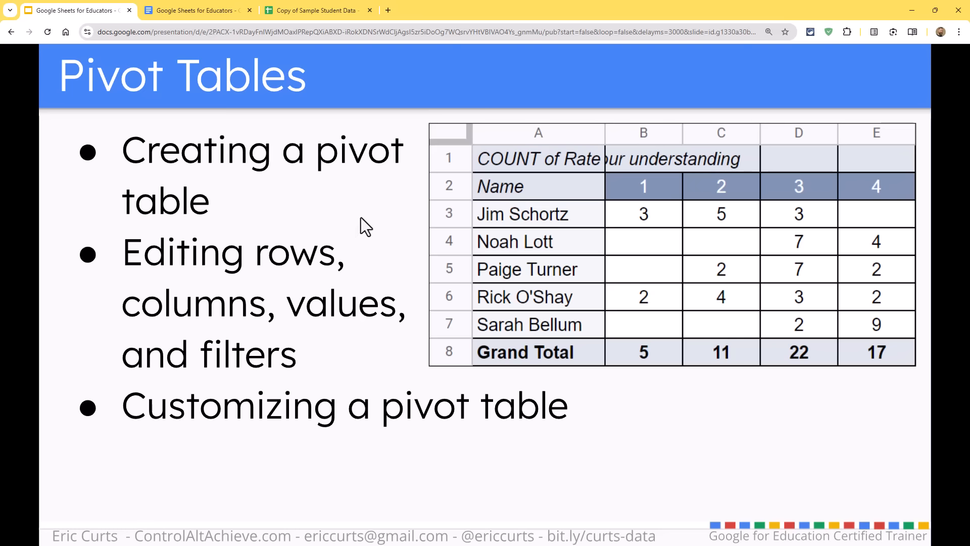
# - From the resource document's Templates section, open the Google Sheets link for Student Data Template #2 and make a copy of it
pyautogui.click(211, 6)
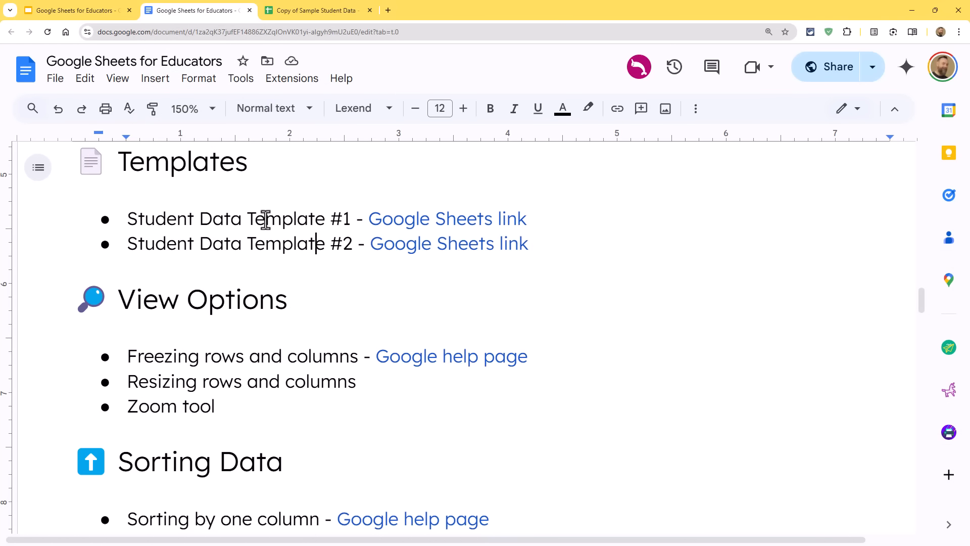
pyautogui.scroll(3, 262, 221)
pyautogui.scroll(-3, 266, 221)
pyautogui.scroll(9, 265, 221)
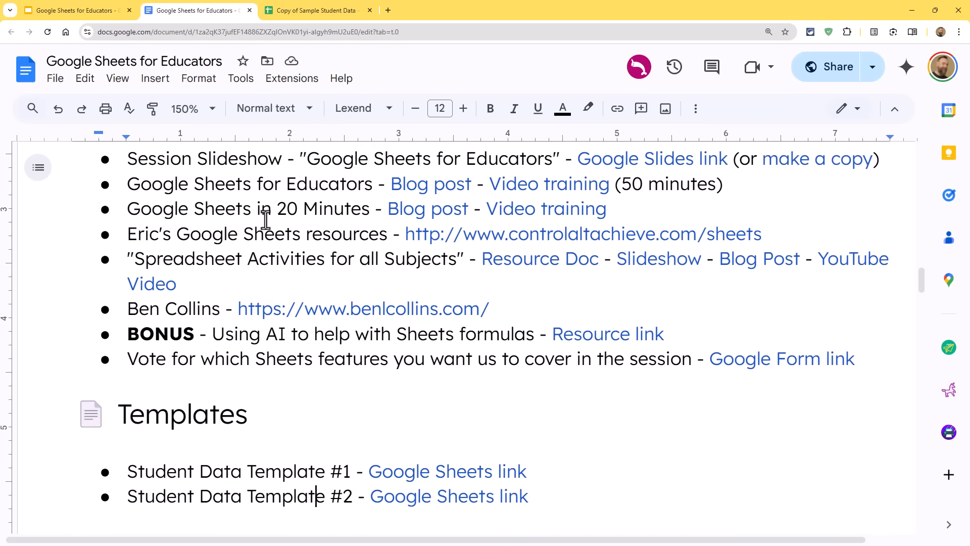
pyautogui.scroll(5, 266, 219)
pyautogui.scroll(-8, 265, 219)
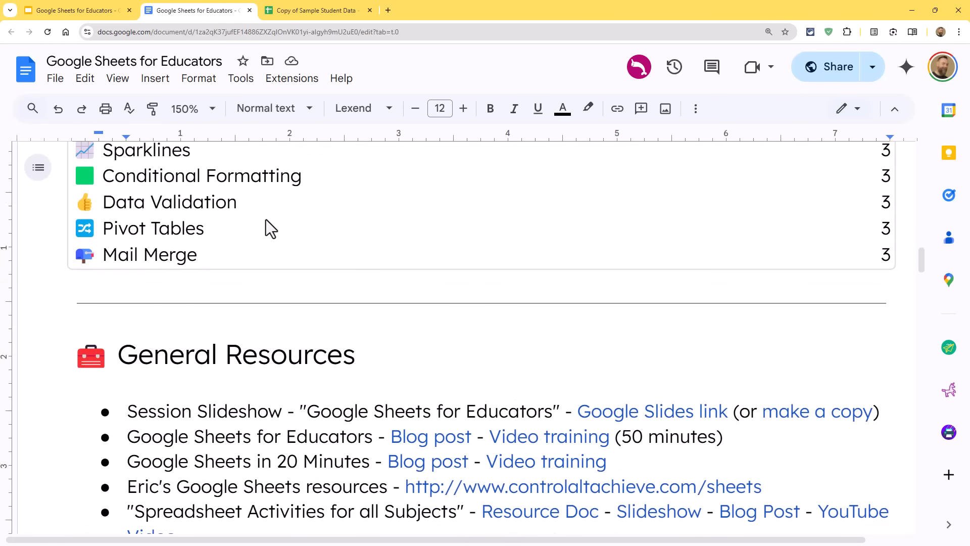
pyautogui.scroll(-6, 266, 220)
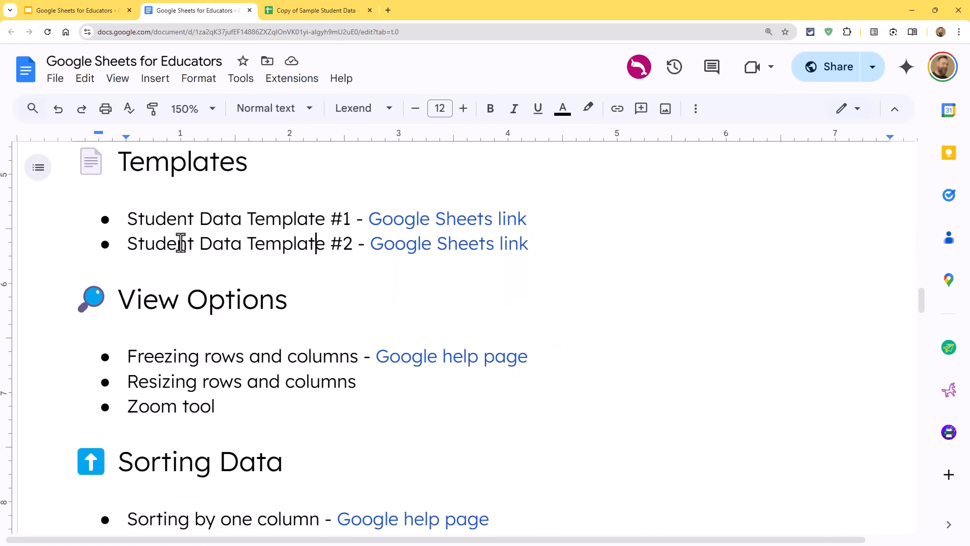
pyautogui.moveTo(176, 244); pyautogui.dragTo(354, 246)
pyautogui.click(458, 247)
pyautogui.click(464, 270)
pyautogui.click(266, 322)
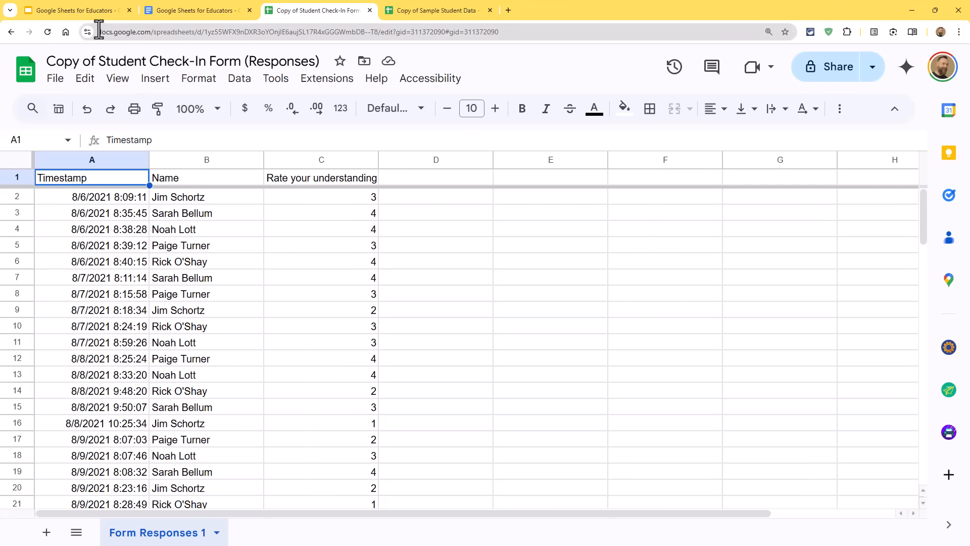
# - Review the Pivot Tables slide and the rows of the copied check-in responses, and bring up the Student Check-In Form
pyautogui.click(40, 10)
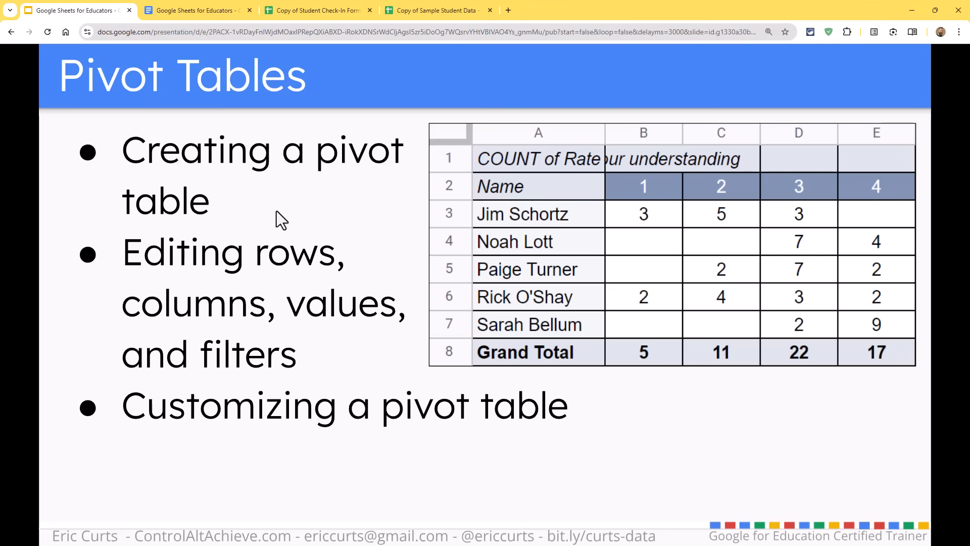
pyautogui.click(305, 7)
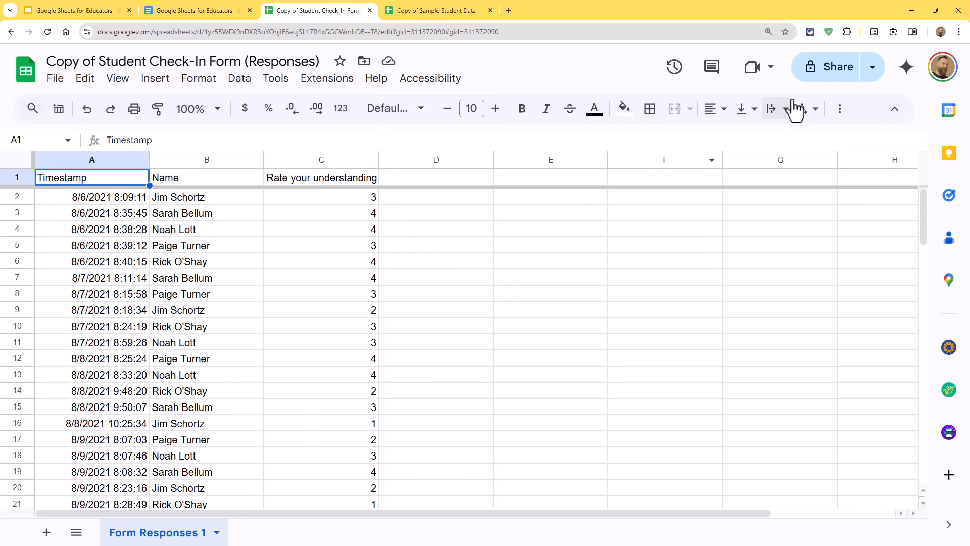
pyautogui.scroll(-17, 245, 250)
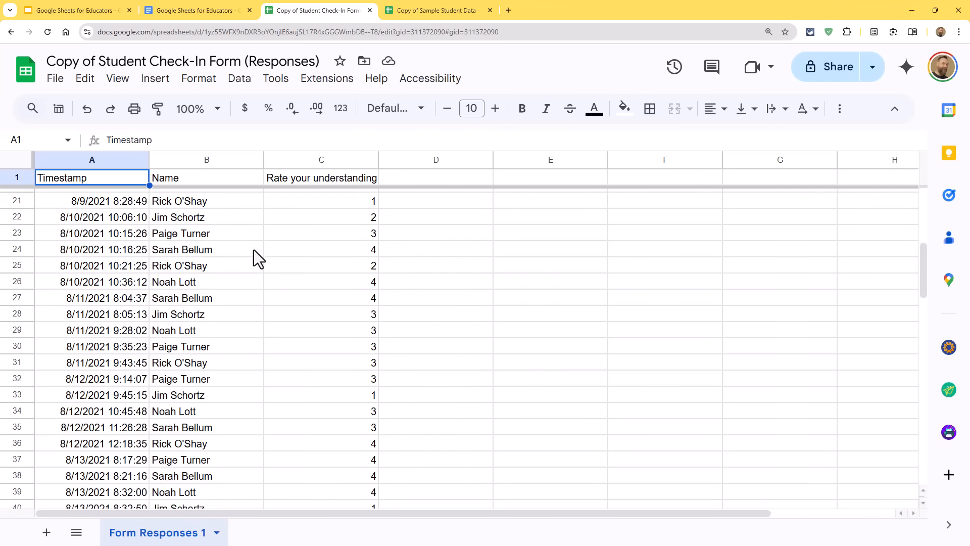
pyautogui.scroll(17, 259, 247)
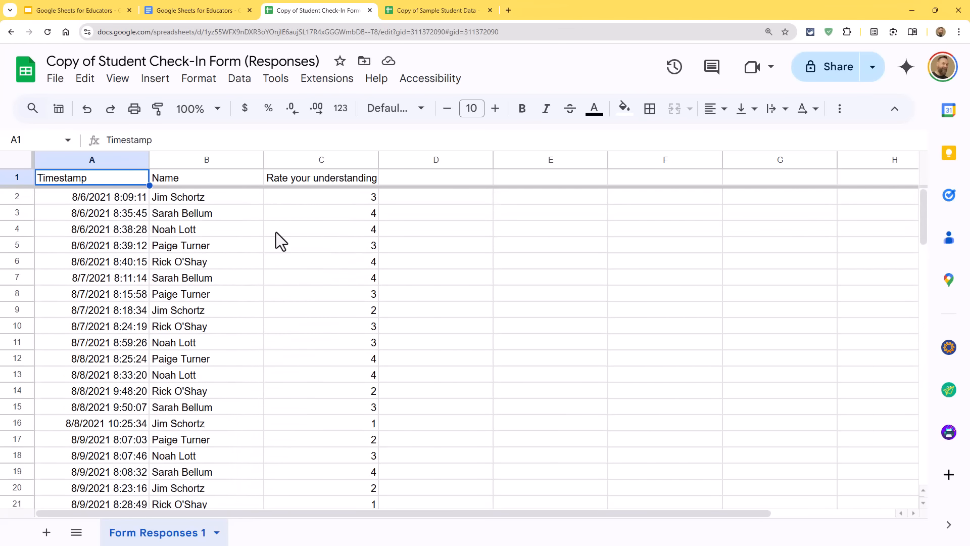
pyautogui.moveTo(967, 25); pyautogui.dragTo(569, 23)
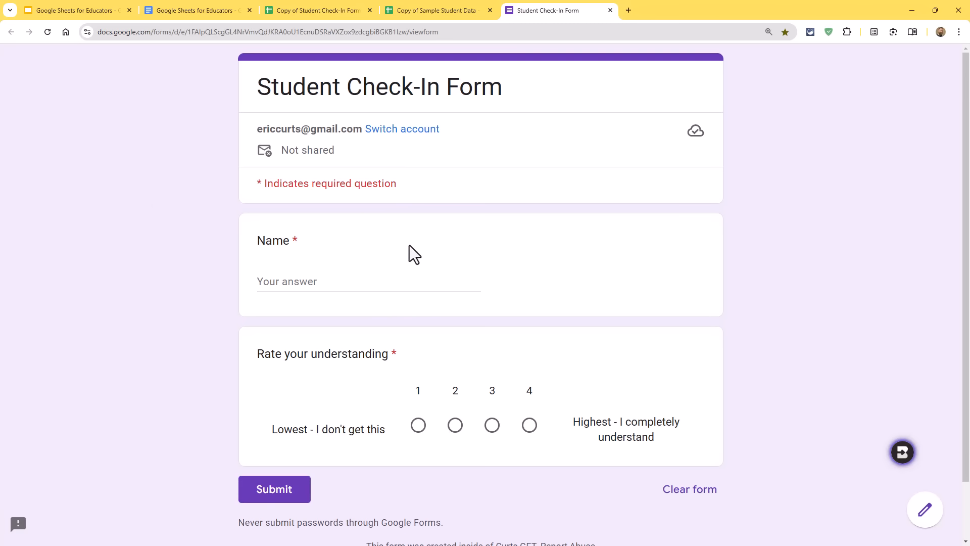
# - In the responses spreadsheet, examine the Timestamp, Name and Rate your understanding entries in rows 2 to 6
pyautogui.click(298, 12)
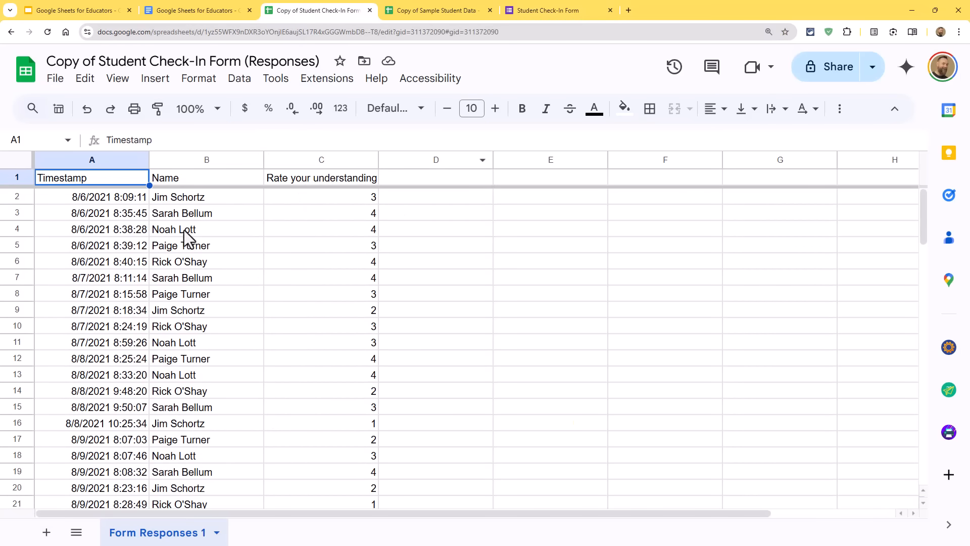
pyautogui.moveTo(78, 197); pyautogui.dragTo(79, 264)
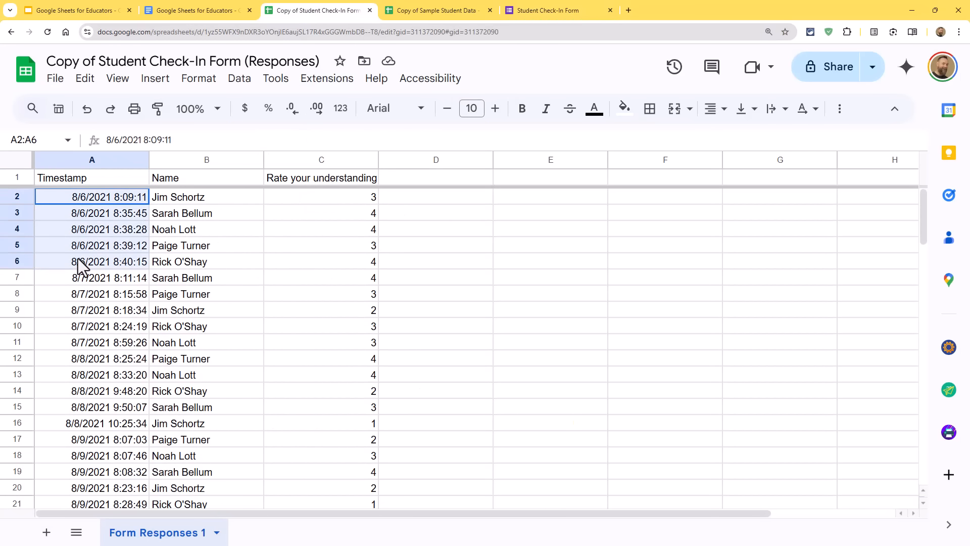
pyautogui.moveTo(177, 198); pyautogui.dragTo(188, 264)
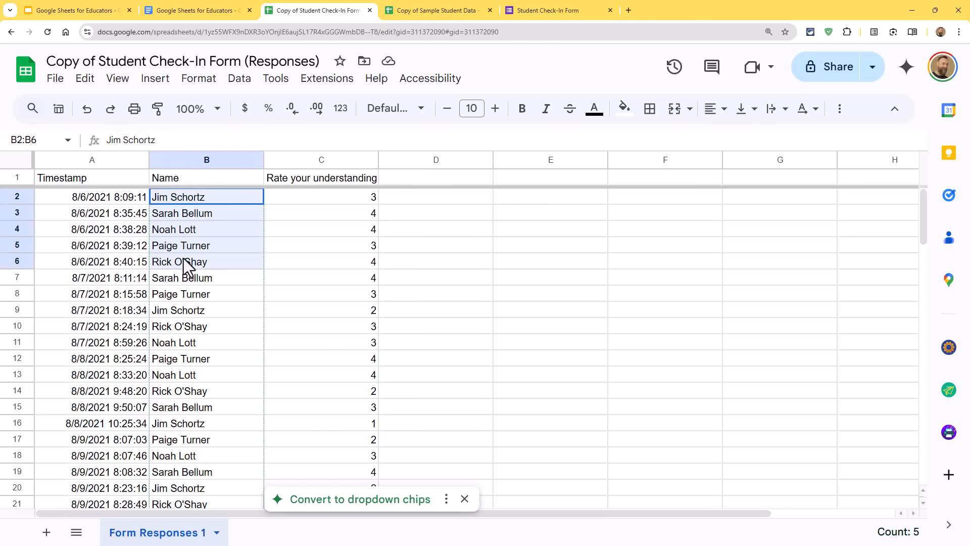
pyautogui.moveTo(320, 199); pyautogui.dragTo(318, 263)
pyautogui.click(284, 296)
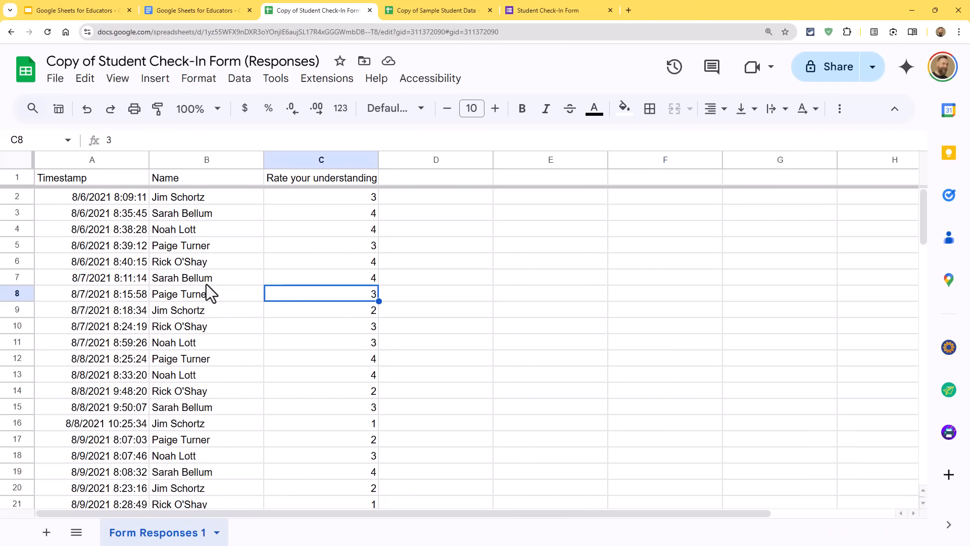
# - Trace the repeated check-ins of the student named in B2 down the Name column to B16
pyautogui.scroll(-2, 205, 284)
pyautogui.scroll(2, 205, 284)
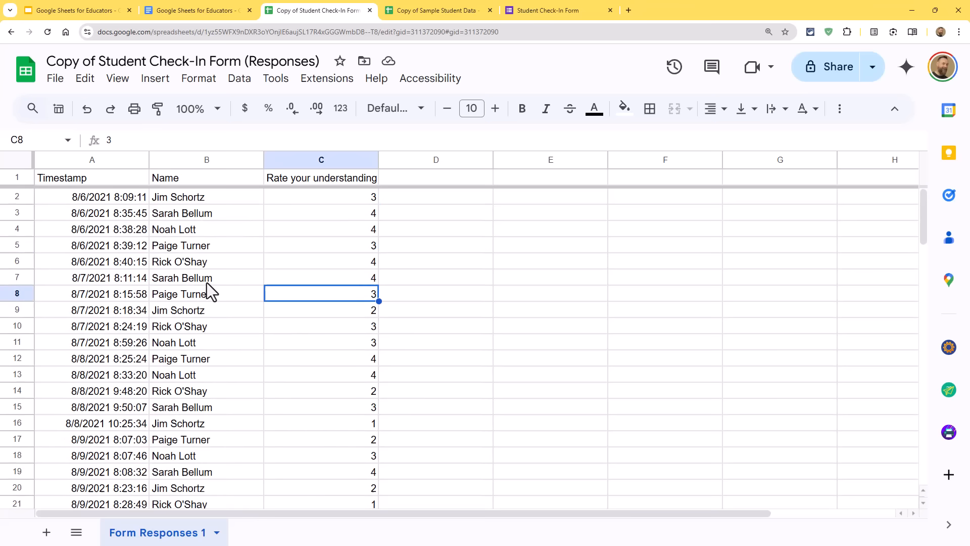
pyautogui.click(190, 198)
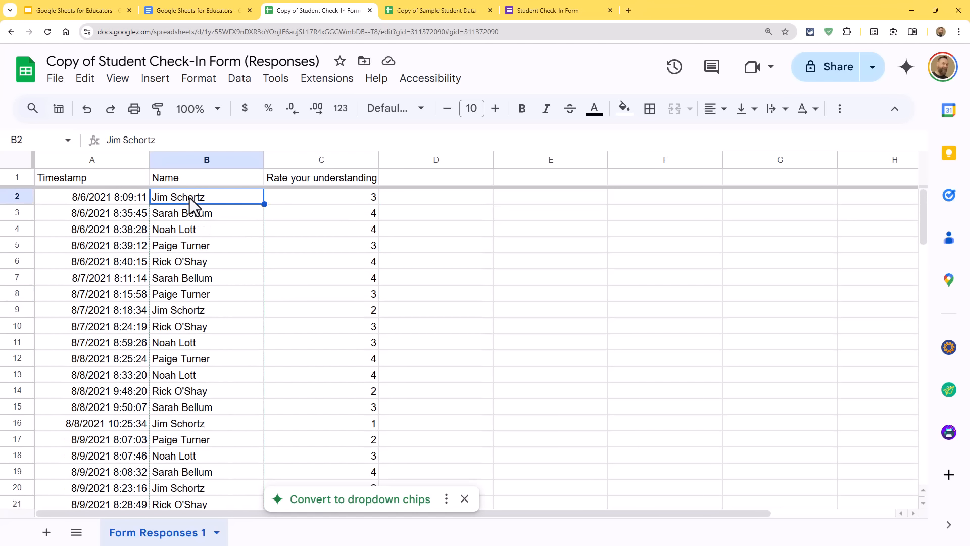
pyautogui.click(206, 317)
pyautogui.scroll(-2, 205, 318)
pyautogui.click(206, 320)
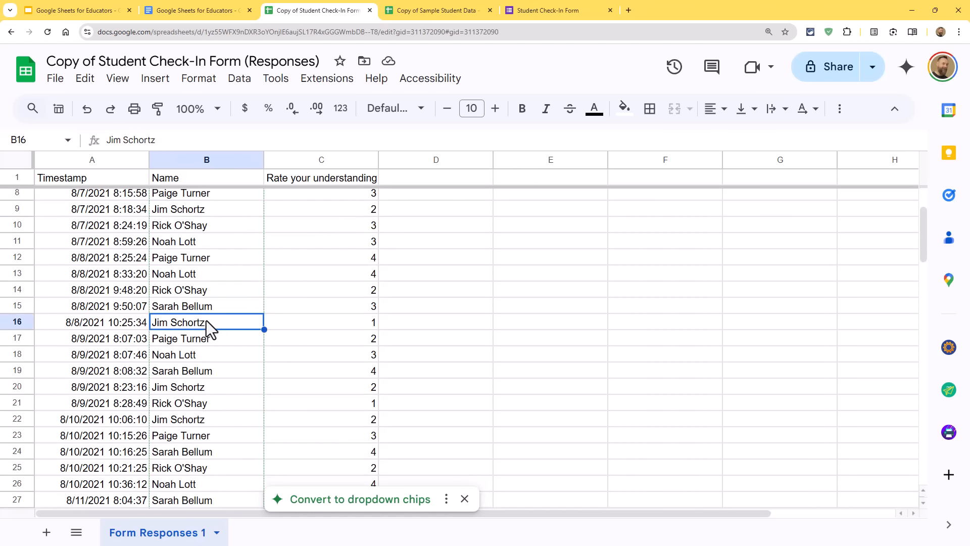
# - Trace the same student's further check-ins down the Name column through B20 and B33, as far as the last responses
pyautogui.click(214, 387)
pyautogui.scroll(-3, 217, 384)
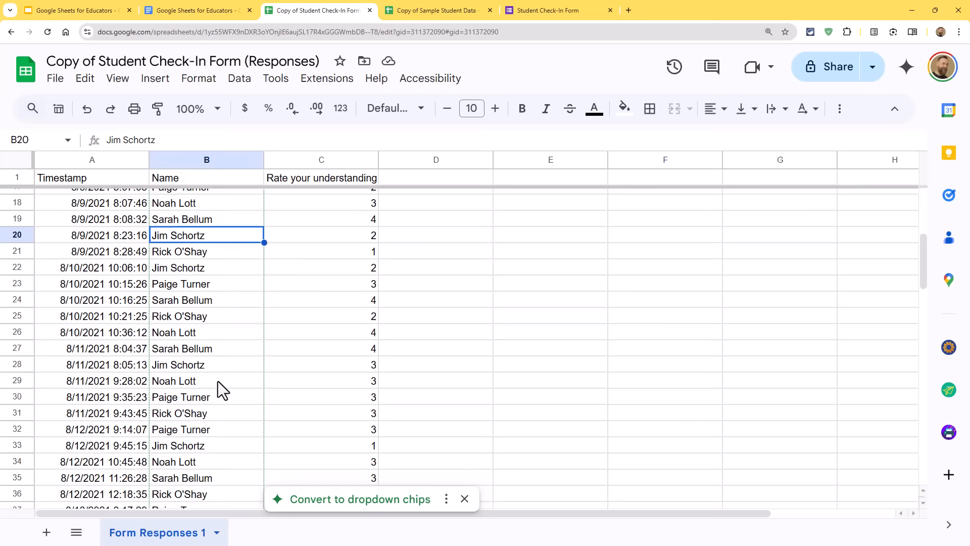
pyautogui.scroll(-1, 217, 380)
pyautogui.click(216, 393)
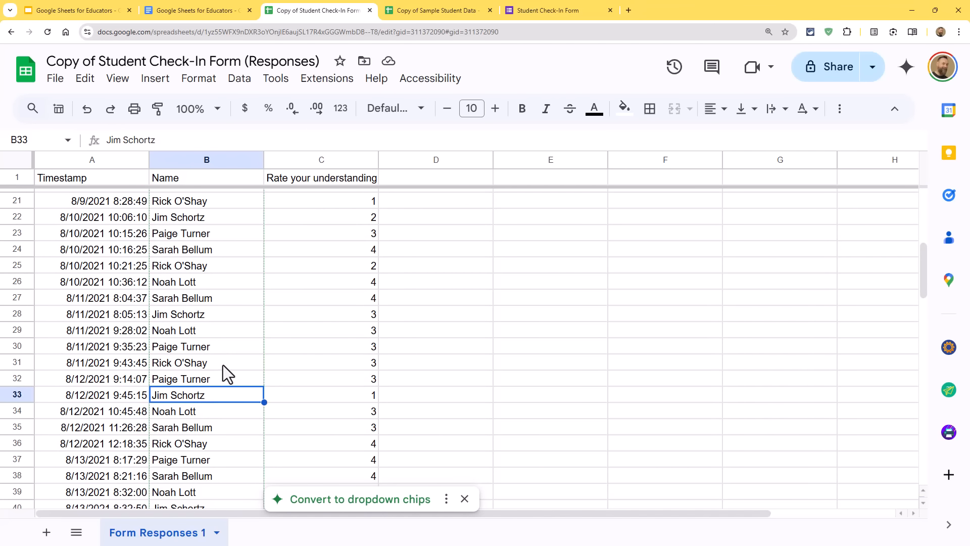
pyautogui.scroll(-6, 221, 365)
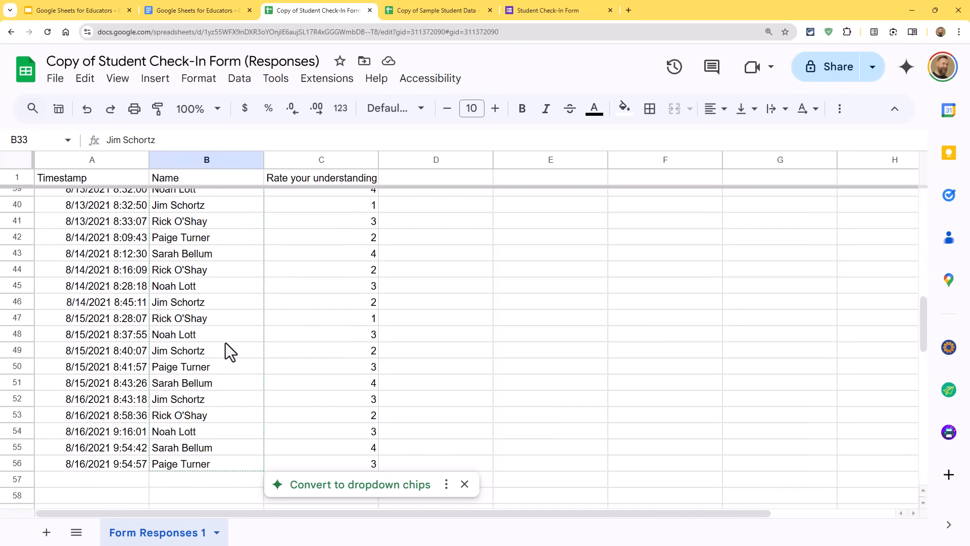
# - Examine the Name and Rate your understanding entries from the first responses through row 56
pyautogui.scroll(12, 225, 342)
pyautogui.click(328, 231)
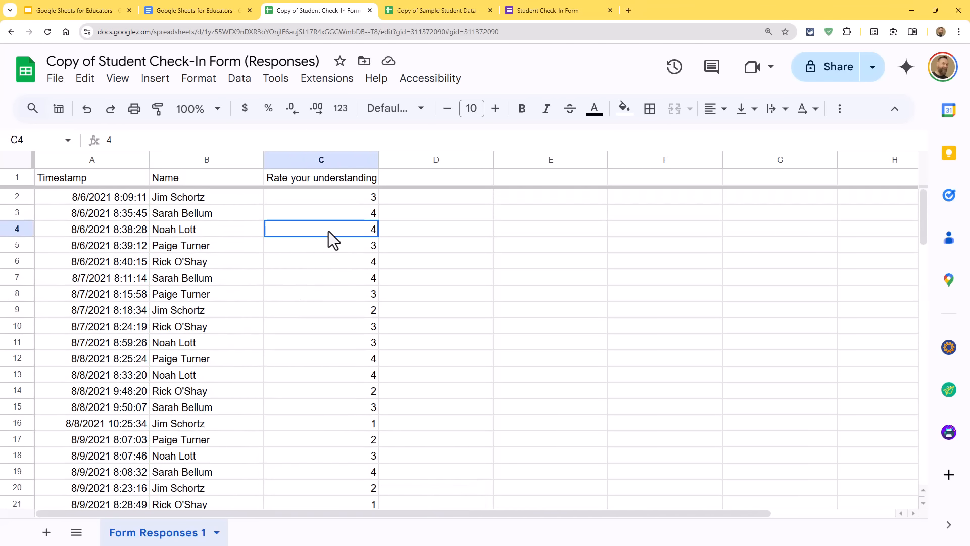
pyautogui.scroll(-10, 205, 217)
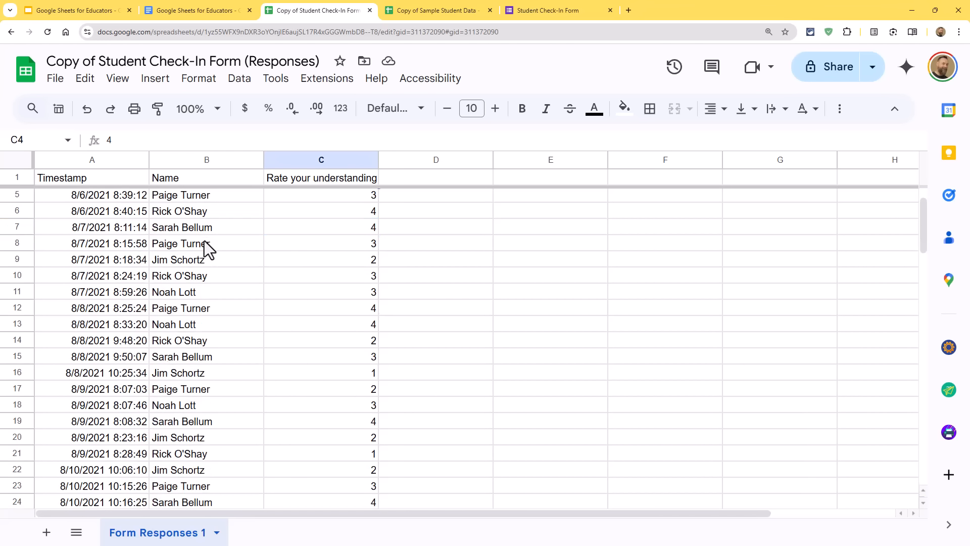
pyautogui.scroll(-4, 76, 298)
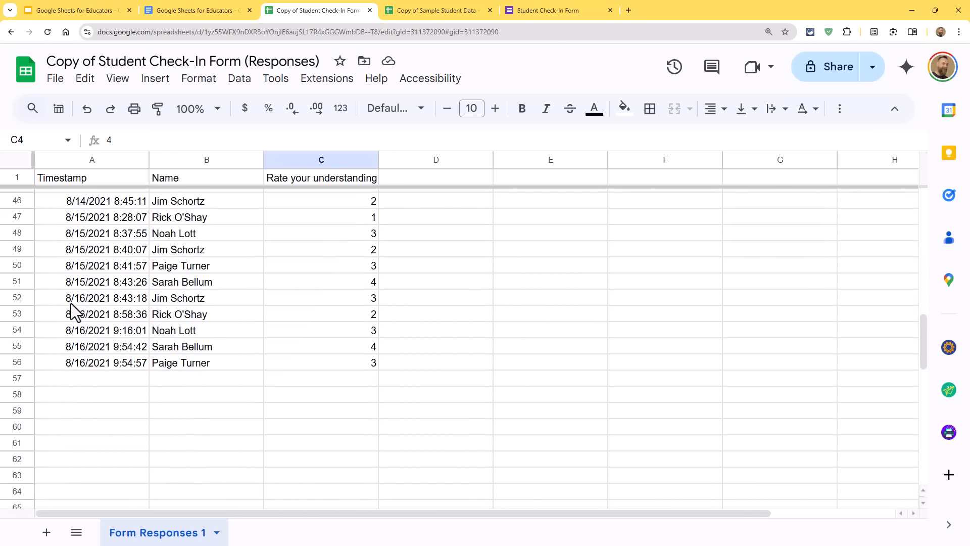
pyautogui.scroll(15, 229, 326)
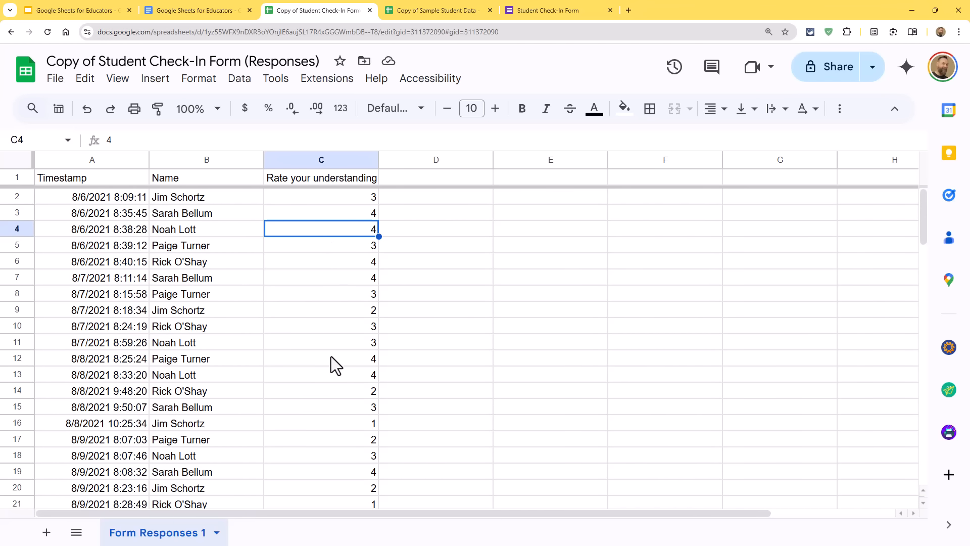
pyautogui.scroll(-13, 337, 374)
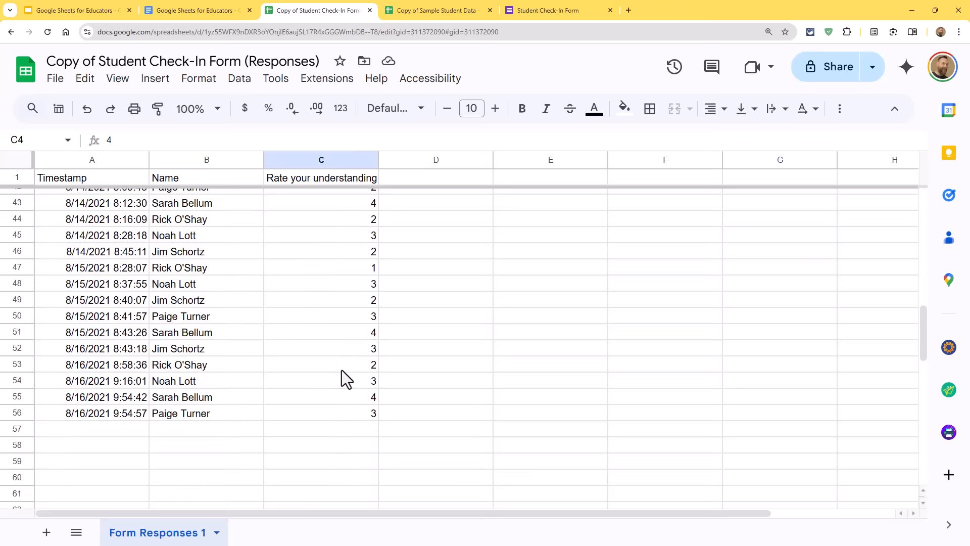
pyautogui.scroll(13, 344, 368)
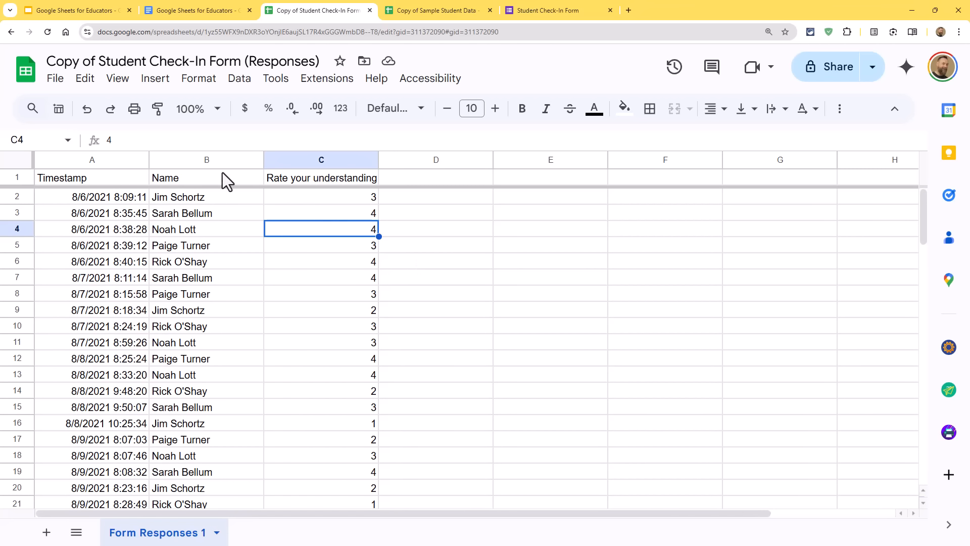
pyautogui.scroll(-15, 179, 229)
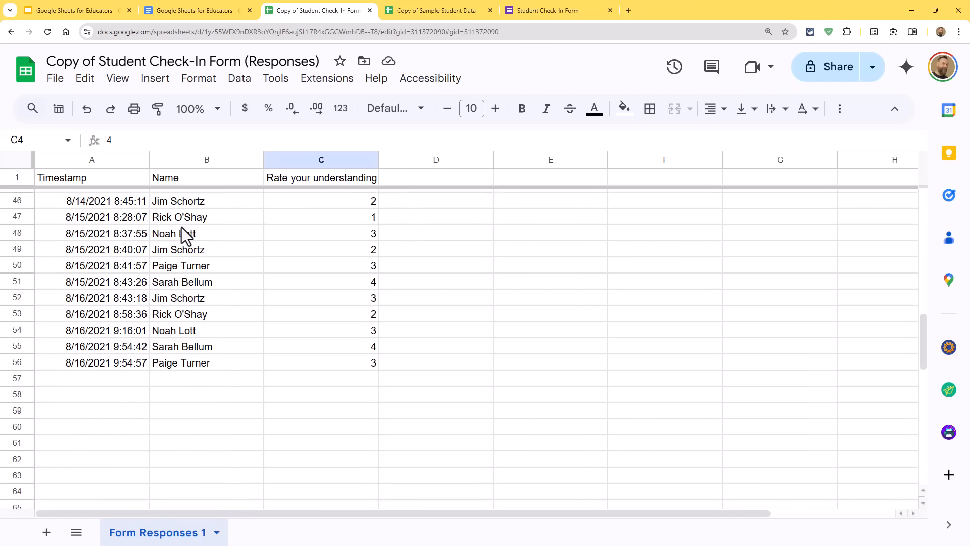
pyautogui.scroll(15, 182, 227)
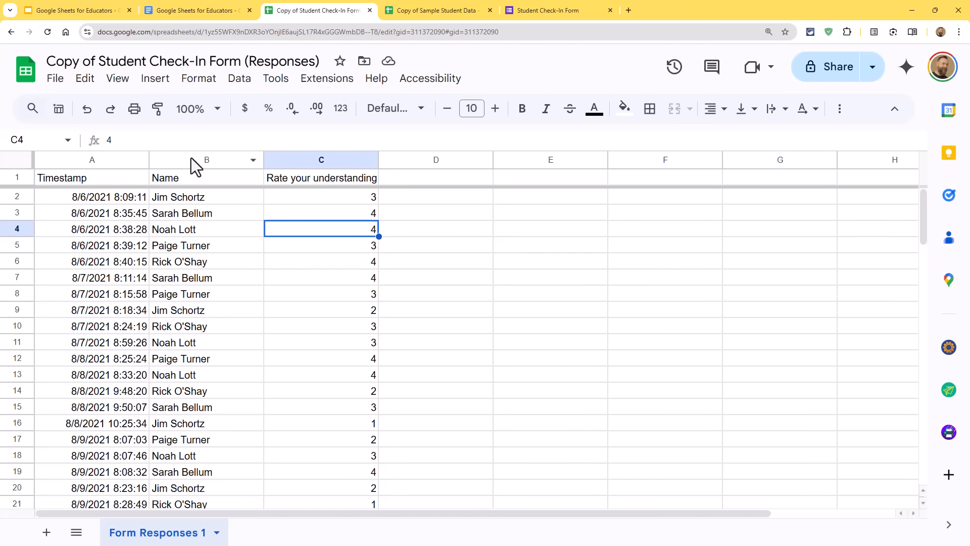
# - Compare the Name and Rate your understanding columns with the example table on the Pivot Tables slide
pyautogui.moveTo(191, 157); pyautogui.dragTo(327, 173)
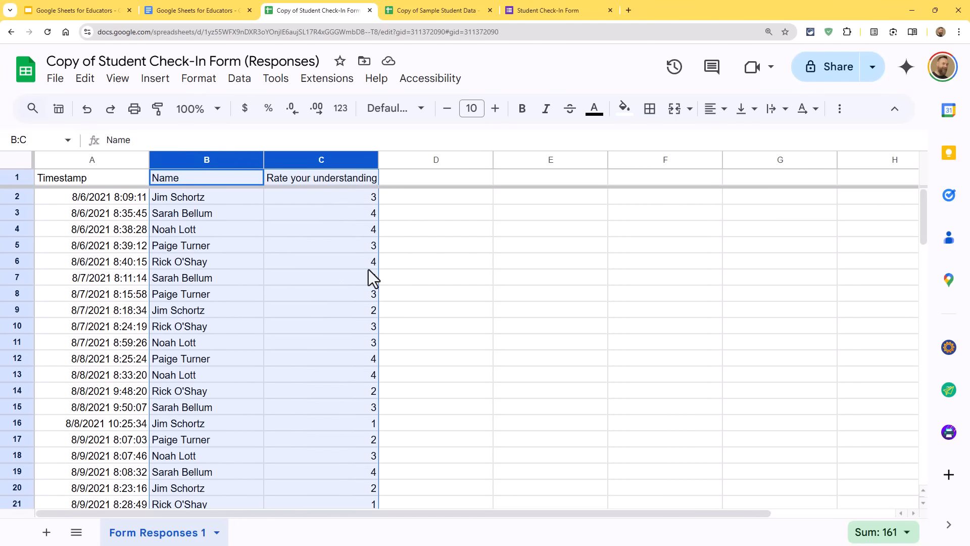
pyautogui.click(115, 11)
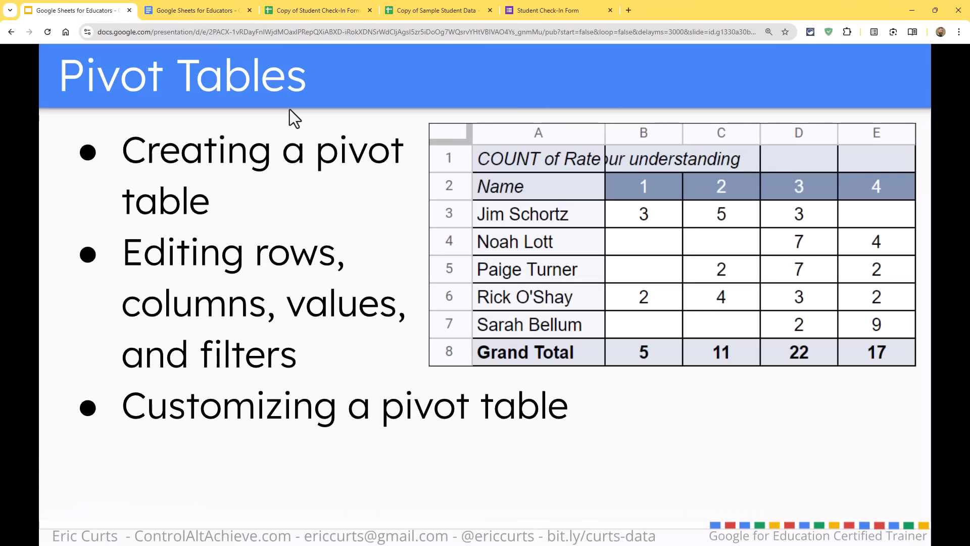
pyautogui.click(323, 7)
pyautogui.click(305, 292)
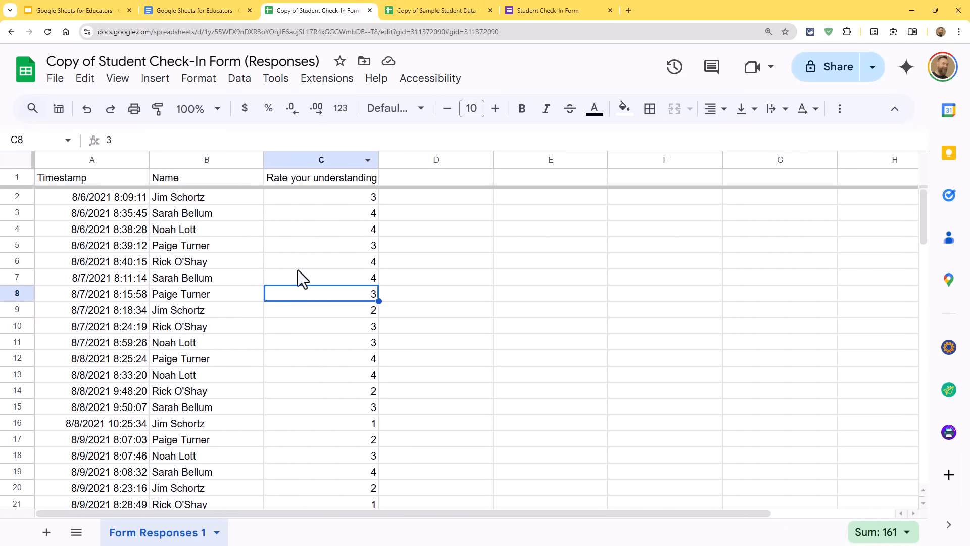
# - Create a pivot table on a new sheet from the Name and Rate your understanding columns (B:C) of Form Responses 1
pyautogui.moveTo(217, 158); pyautogui.dragTo(281, 164)
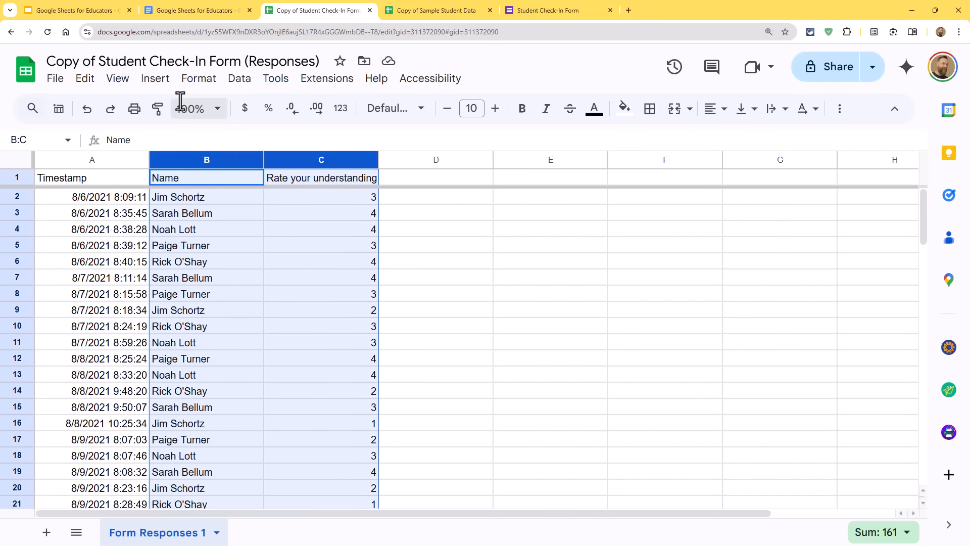
pyautogui.click(150, 81)
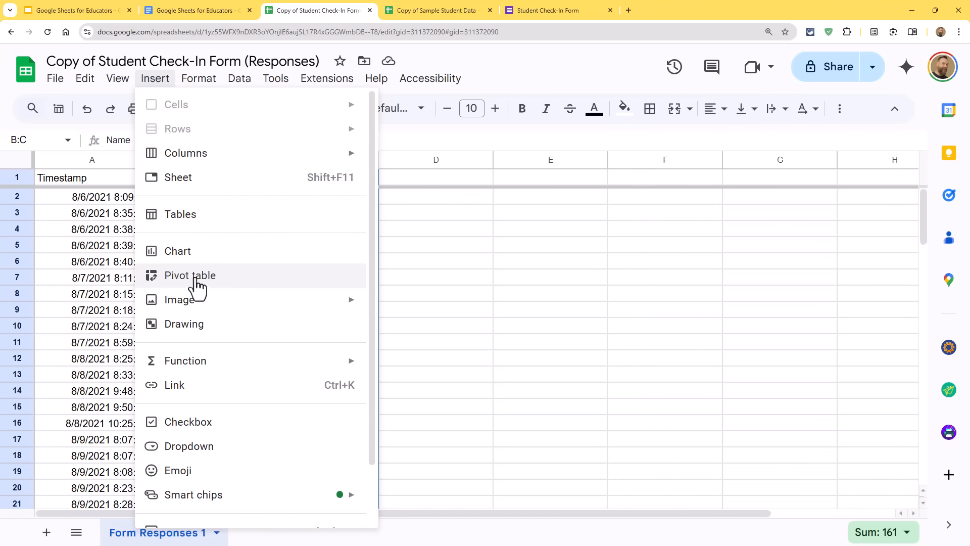
pyautogui.click(232, 280)
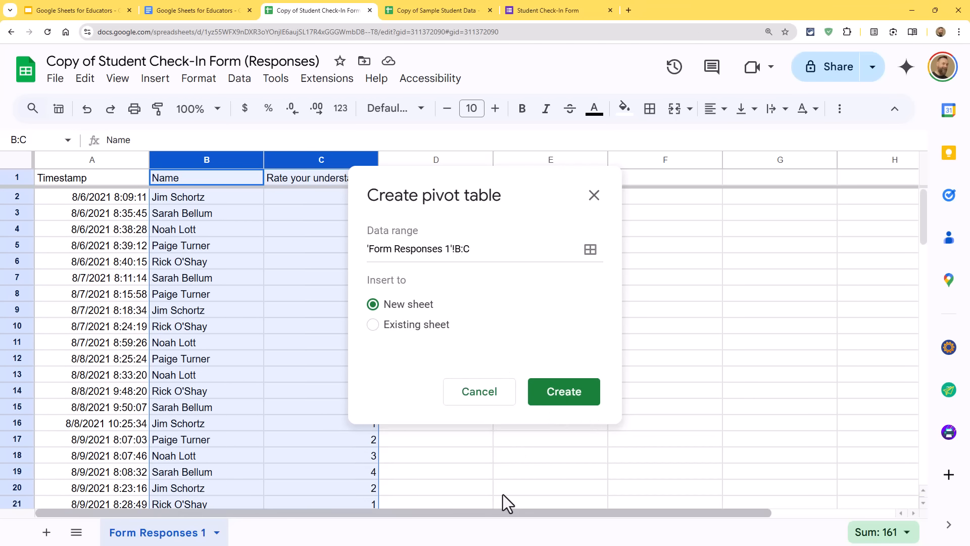
pyautogui.click(569, 398)
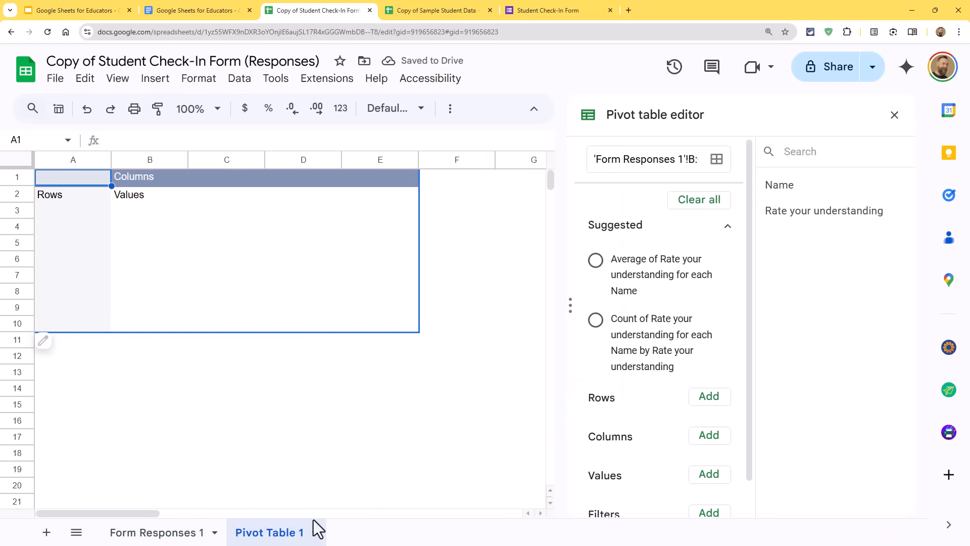
# - Compare the blank pivot table with the Form Responses 1 data and the example on the Pivot Tables slide
pyautogui.click(136, 534)
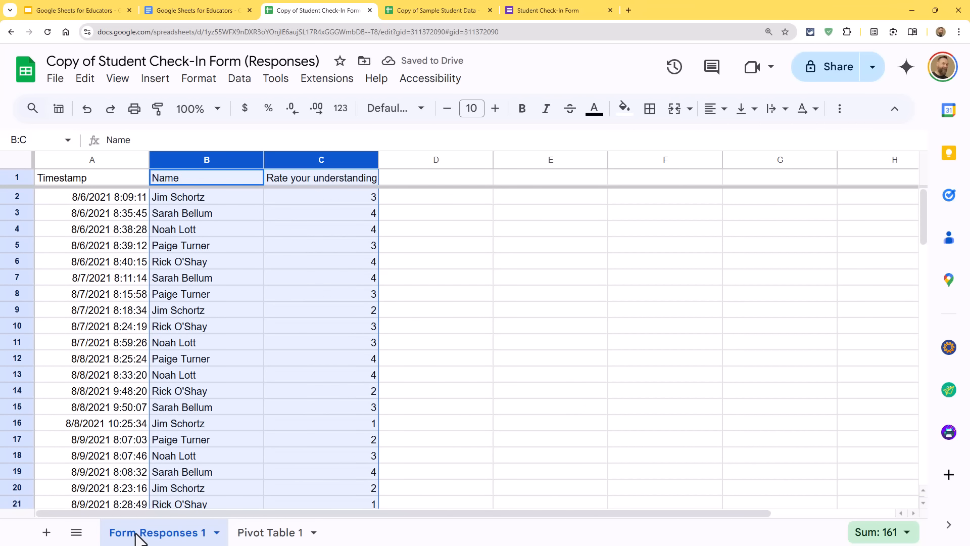
pyautogui.click(264, 532)
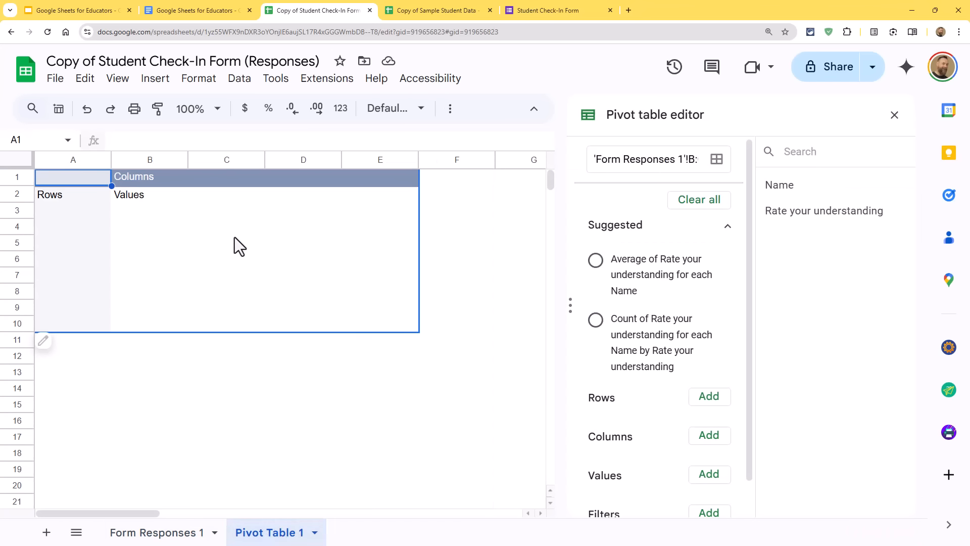
pyautogui.click(86, 16)
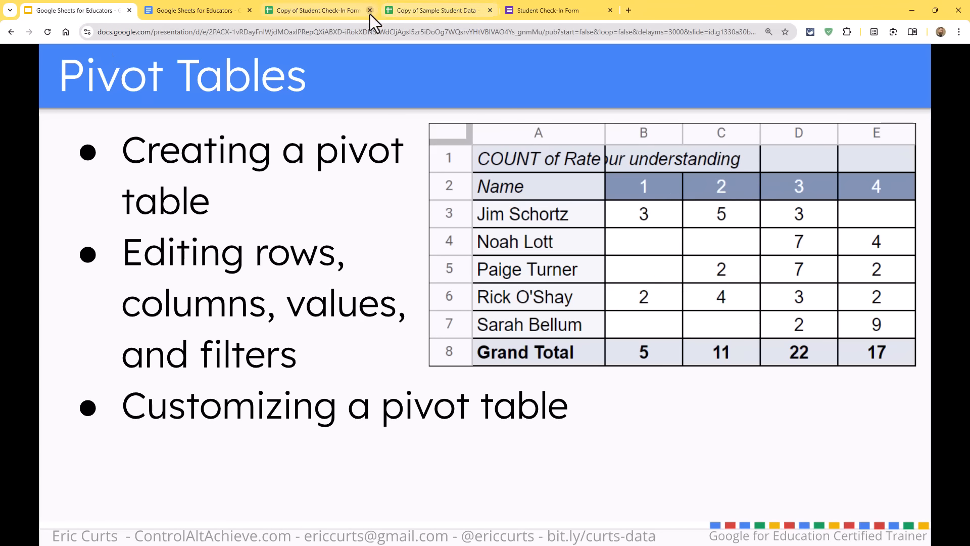
pyautogui.click(339, 12)
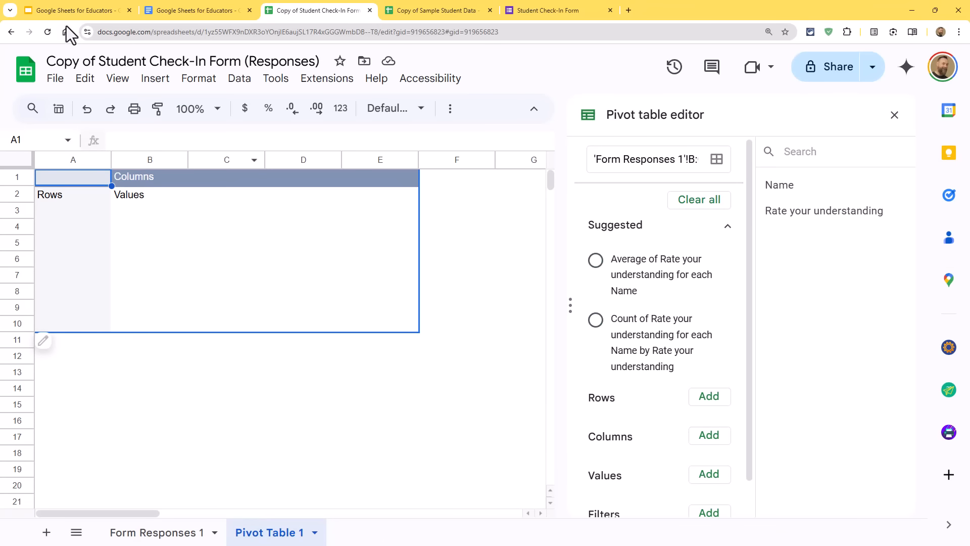
pyautogui.click(71, 11)
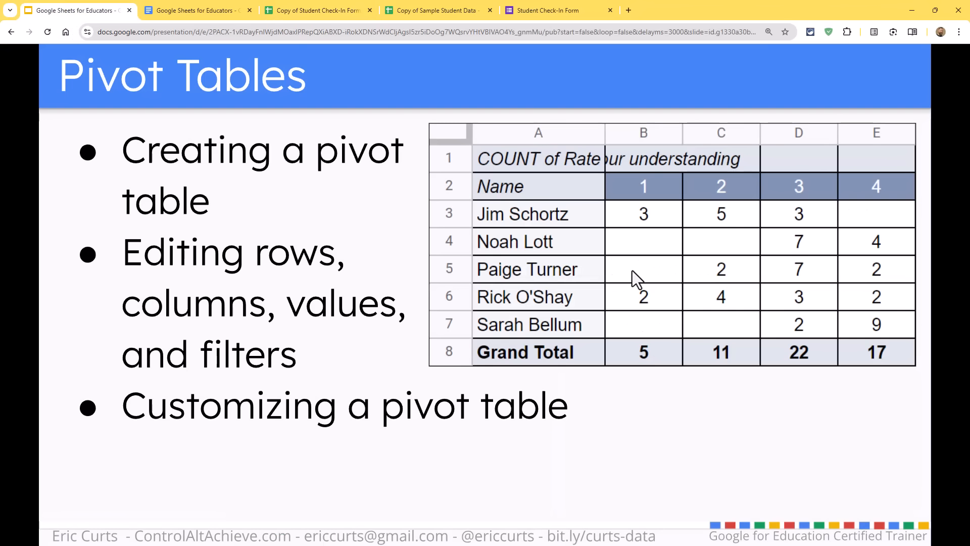
pyautogui.click(299, 10)
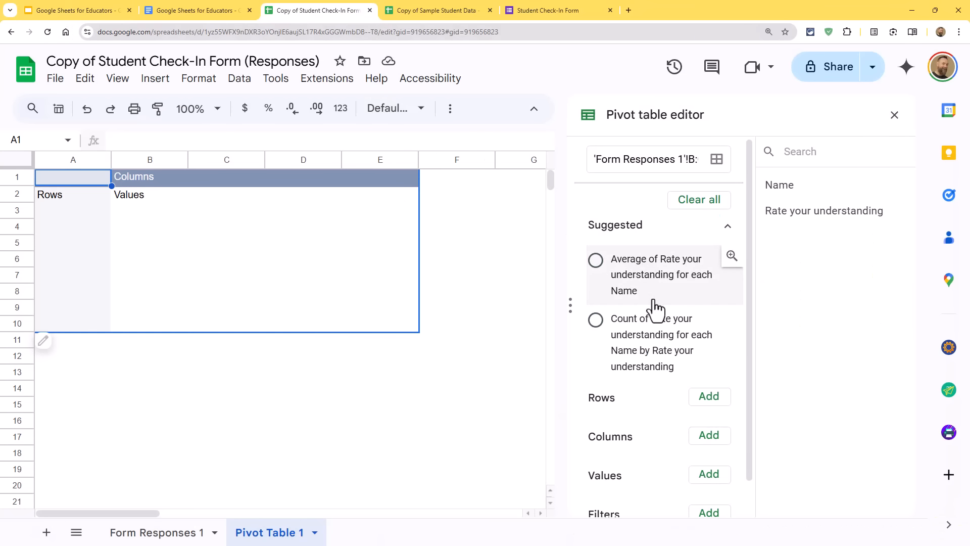
# - Collapse the pivot table editor's suggestions, check the slide's example, and add Name as the pivot table's rows
pyautogui.scroll(-1, 655, 312)
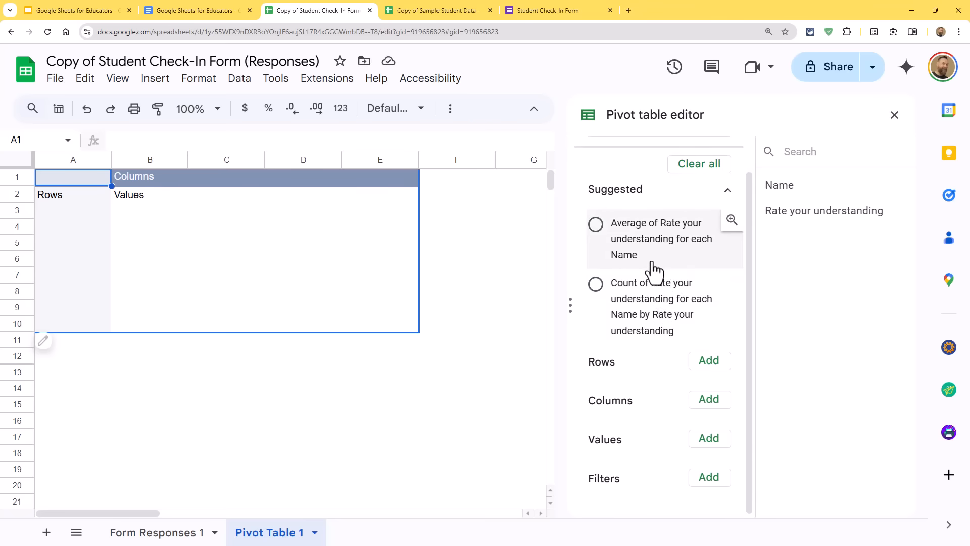
pyautogui.click(727, 191)
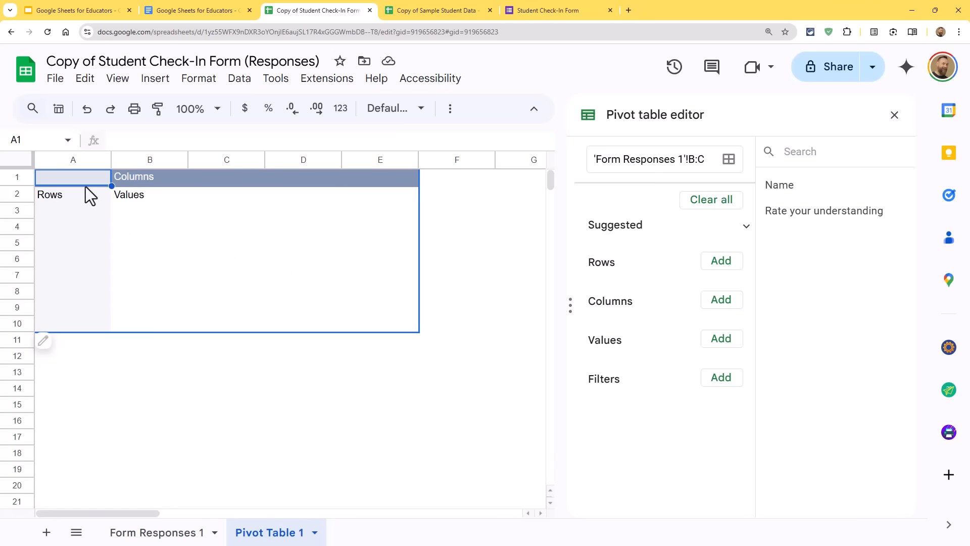
pyautogui.click(85, 13)
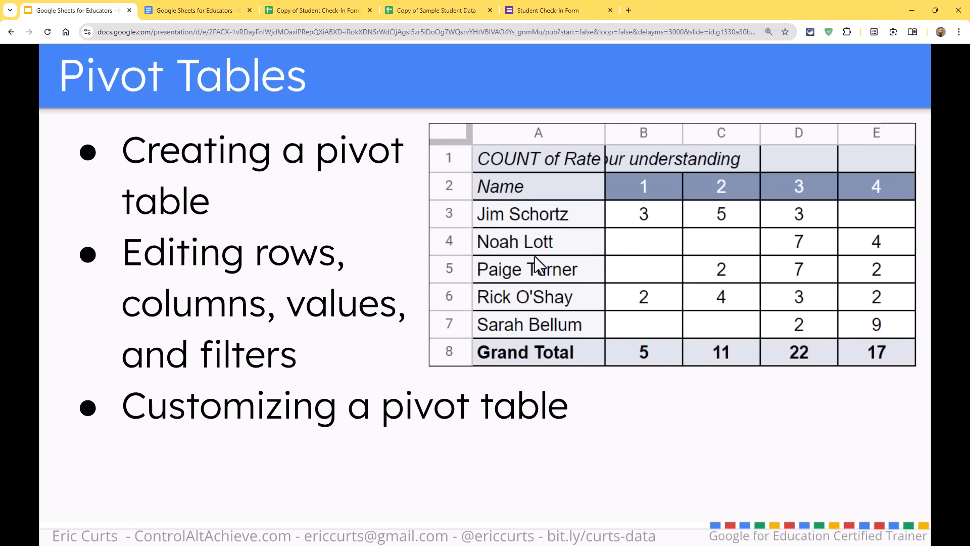
pyautogui.click(320, 11)
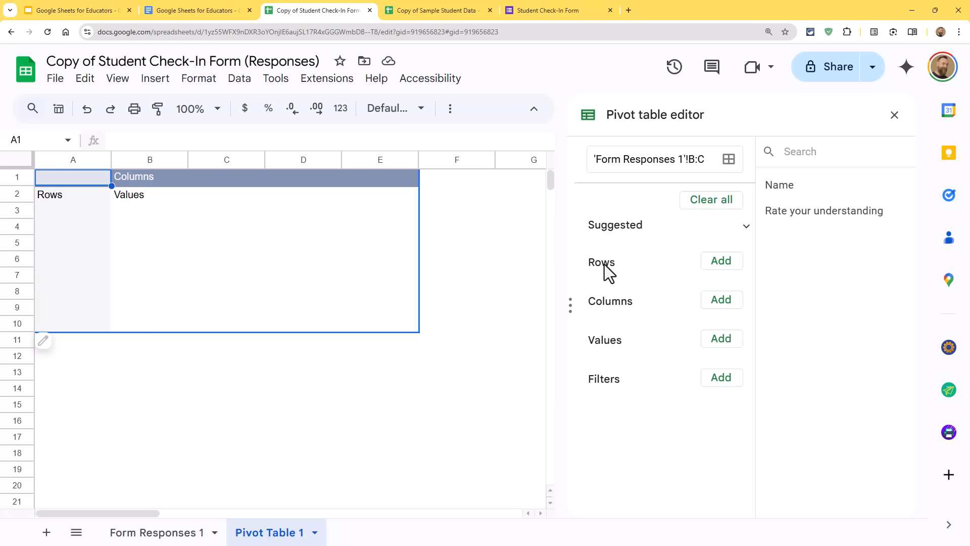
pyautogui.click(722, 261)
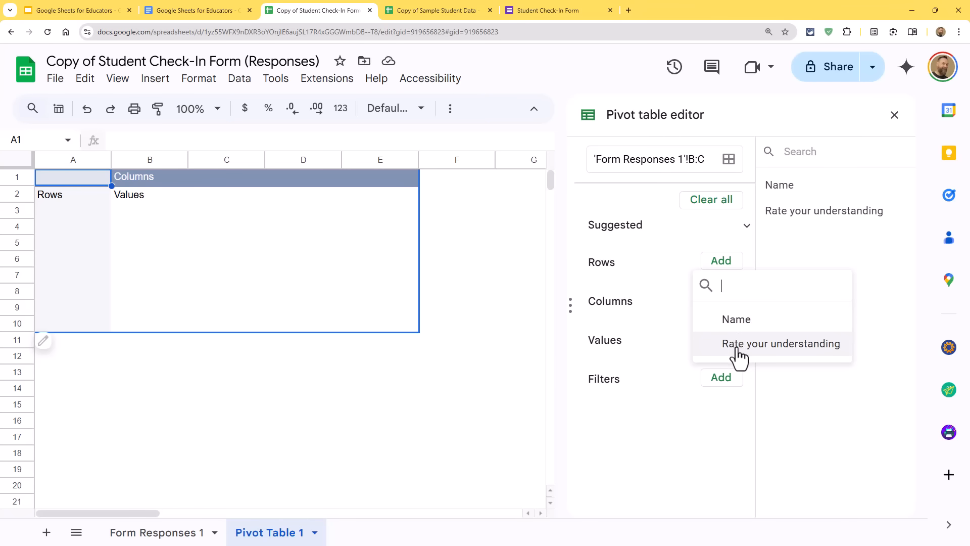
pyautogui.click(735, 320)
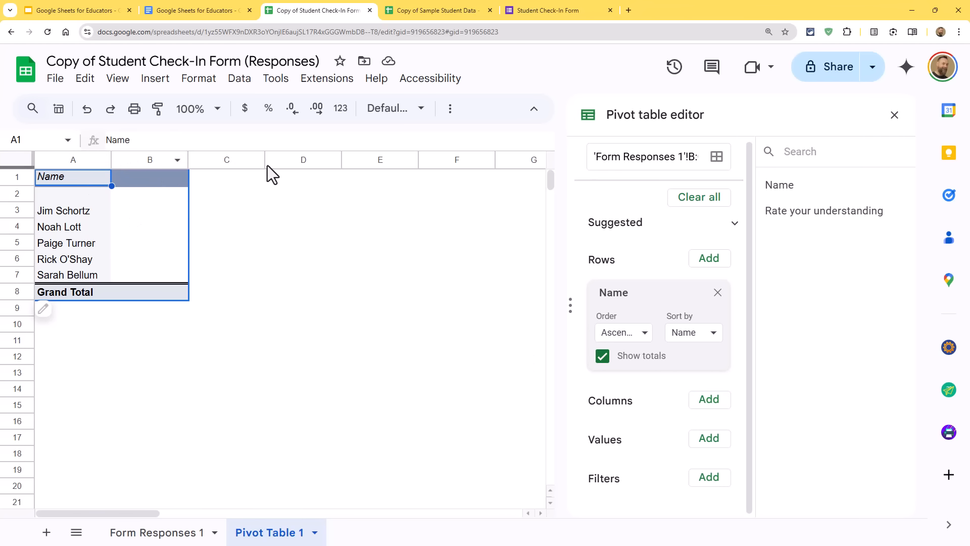
# - Using the slide's example as reference, add Rate your understanding as the pivot table's columns and narrow sheet columns B to F
pyautogui.click(80, 10)
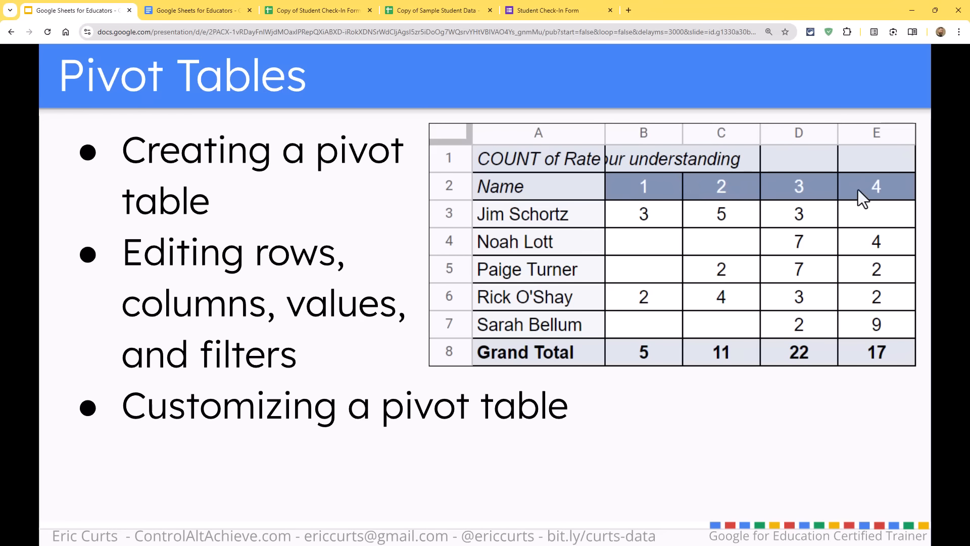
pyautogui.click(332, 11)
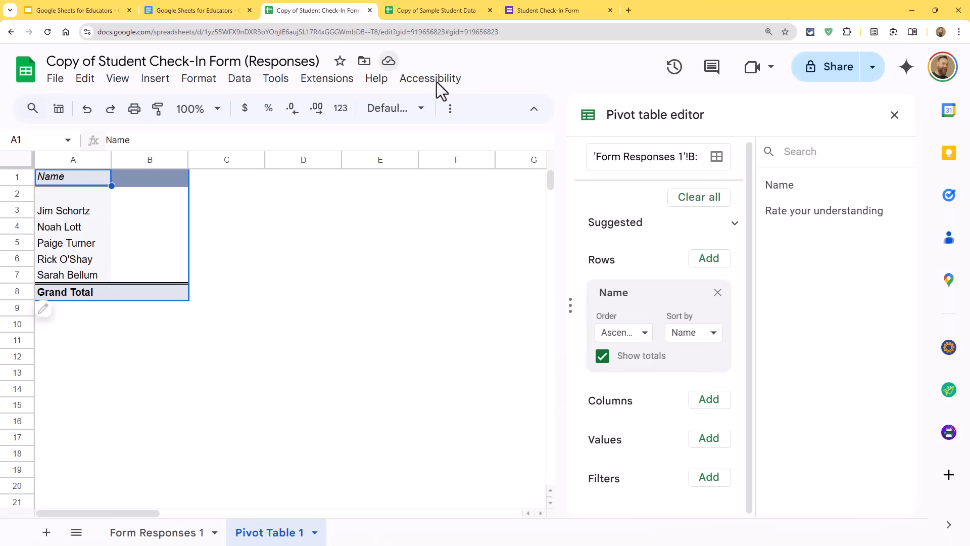
pyautogui.click(707, 400)
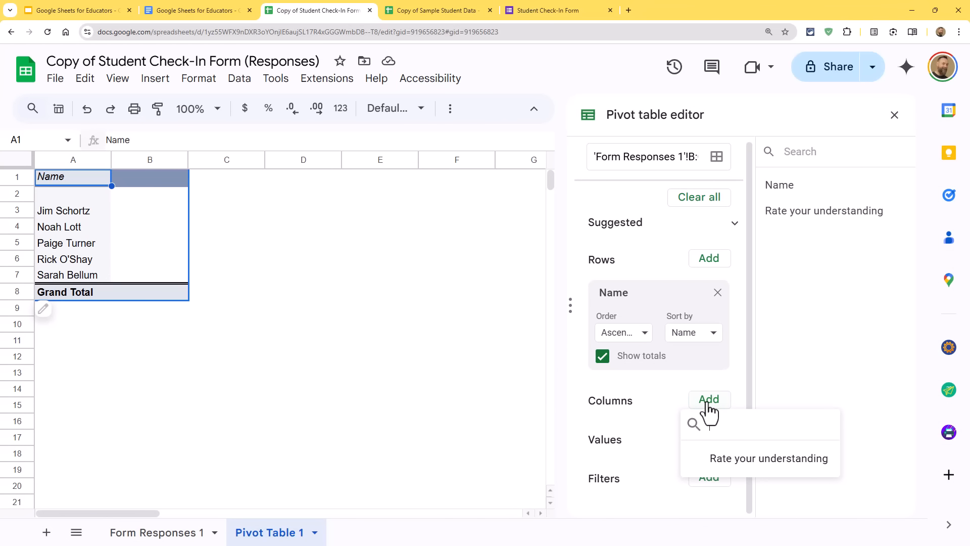
pyautogui.click(748, 472)
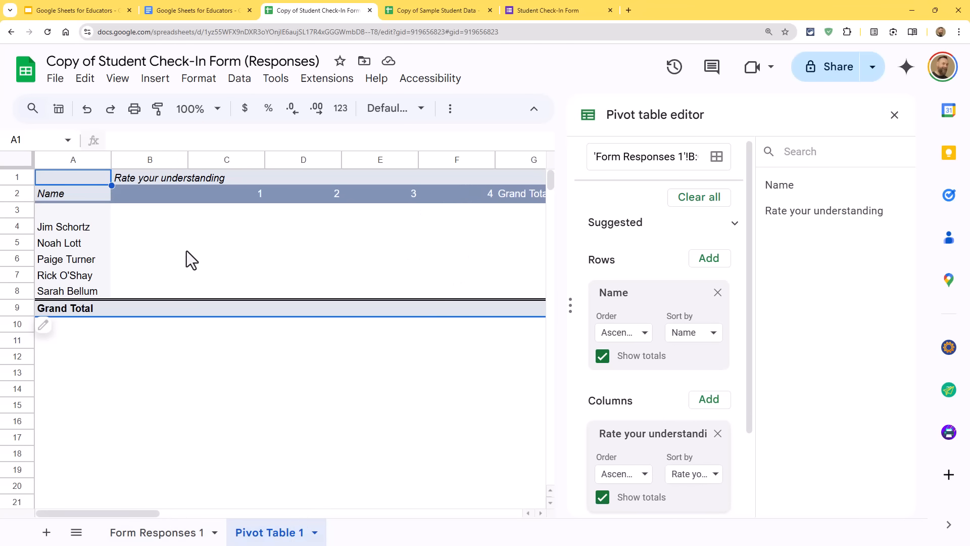
pyautogui.moveTo(140, 159); pyautogui.dragTo(459, 159)
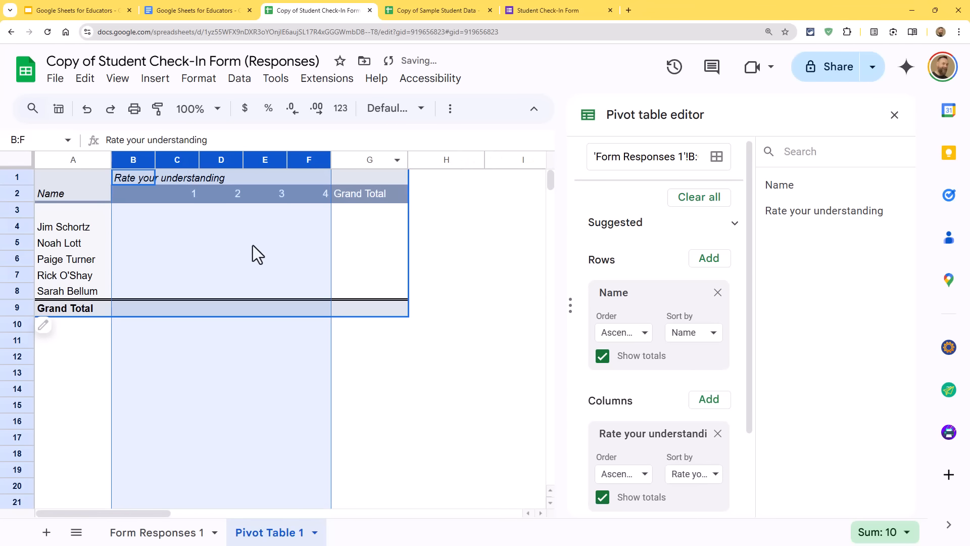
# - Center-align the contents of columns B to G in the pivot table sheet
pyautogui.click(204, 243)
pyautogui.moveTo(144, 161); pyautogui.dragTo(354, 154)
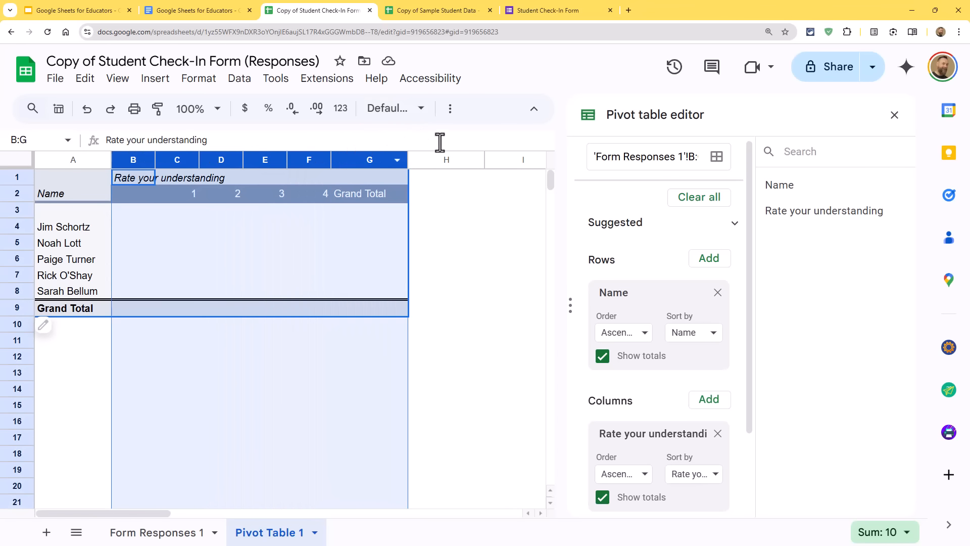
pyautogui.click(450, 111)
pyautogui.click(286, 141)
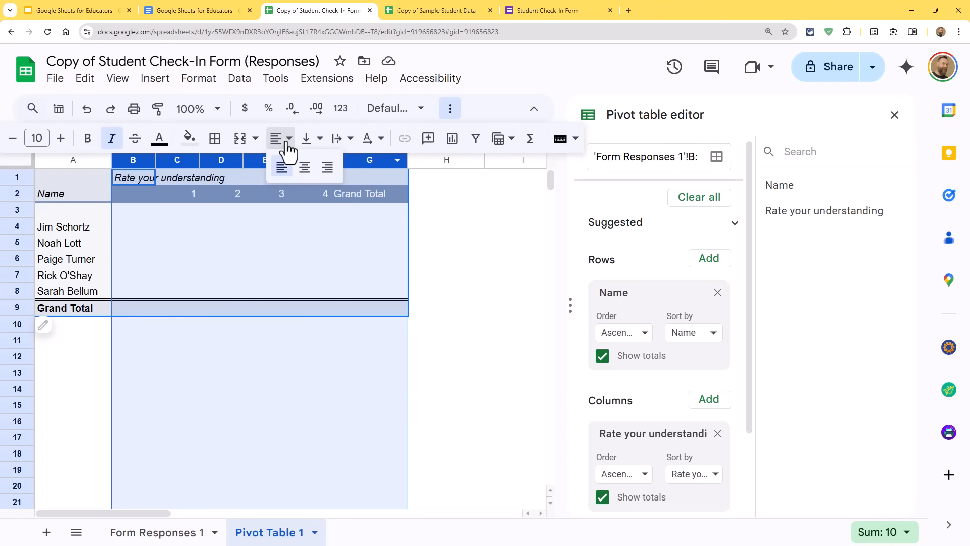
pyautogui.click(304, 168)
pyautogui.click(264, 247)
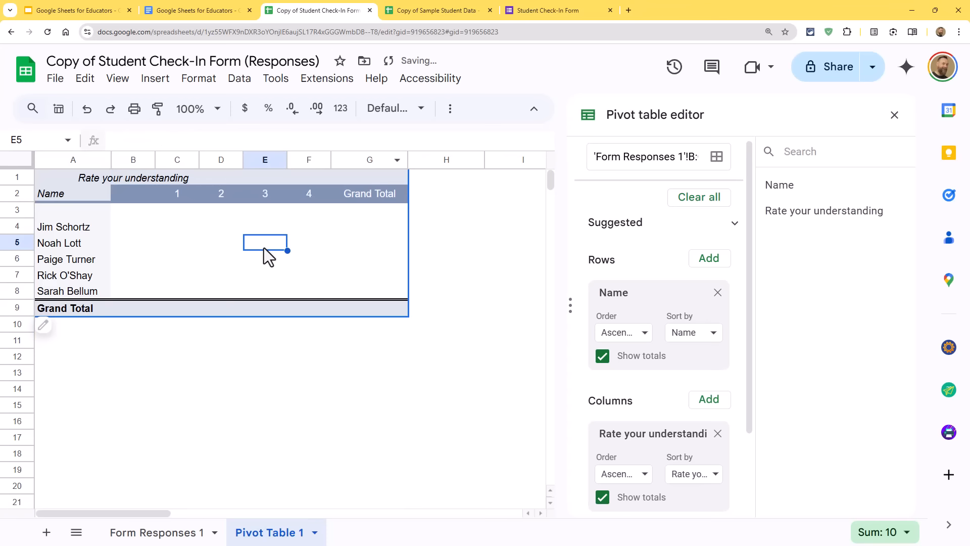
# - Examine the empty pivot table's rating columns and student rows against the example on the Pivot Tables slide
pyautogui.click(271, 264)
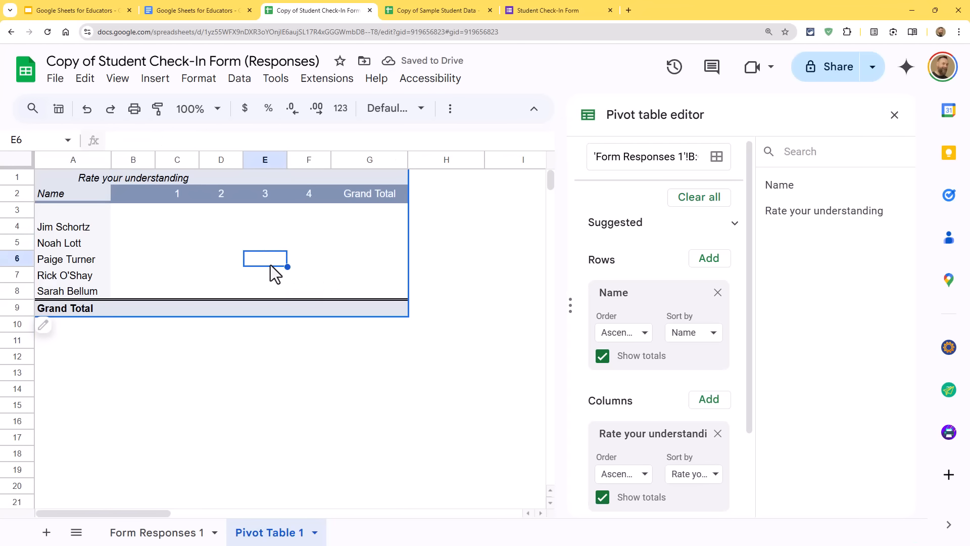
pyautogui.click(174, 159)
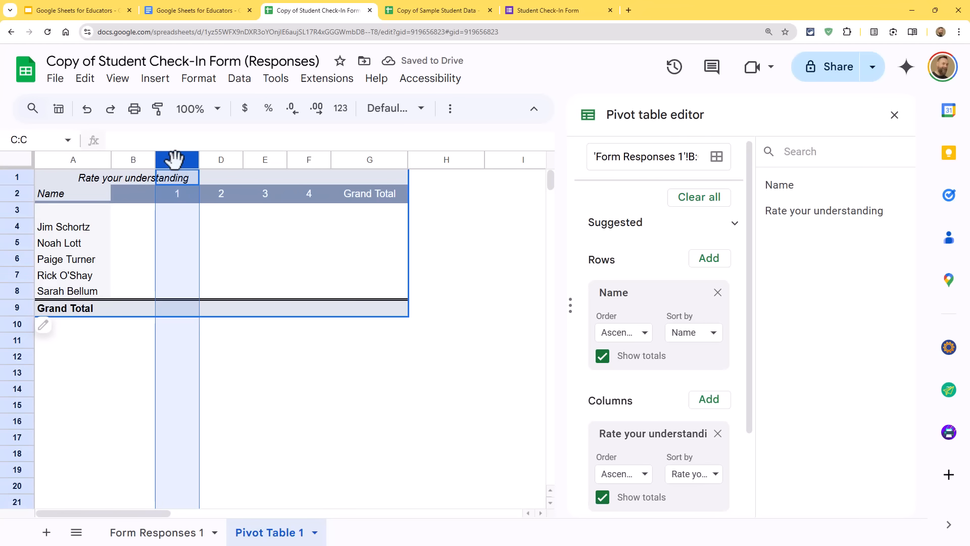
pyautogui.click(224, 161)
pyautogui.click(260, 161)
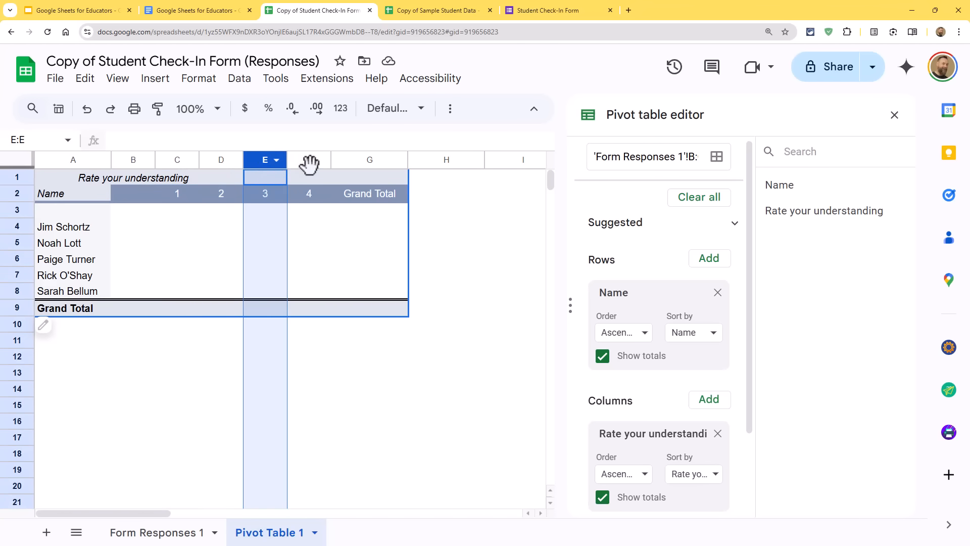
pyautogui.click(309, 161)
pyautogui.moveTo(17, 227); pyautogui.dragTo(18, 290)
pyautogui.moveTo(174, 158); pyautogui.dragTo(316, 160)
pyautogui.click(285, 250)
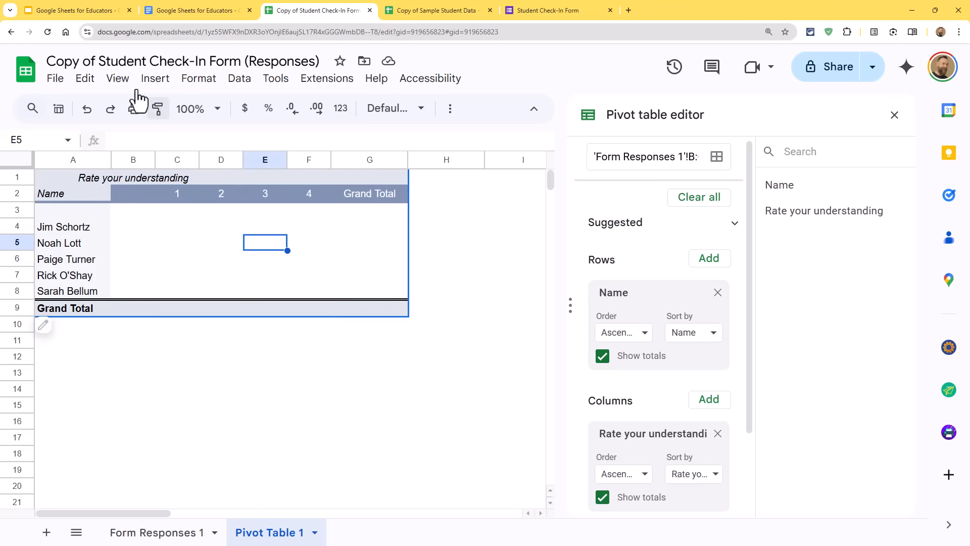
pyautogui.click(76, 10)
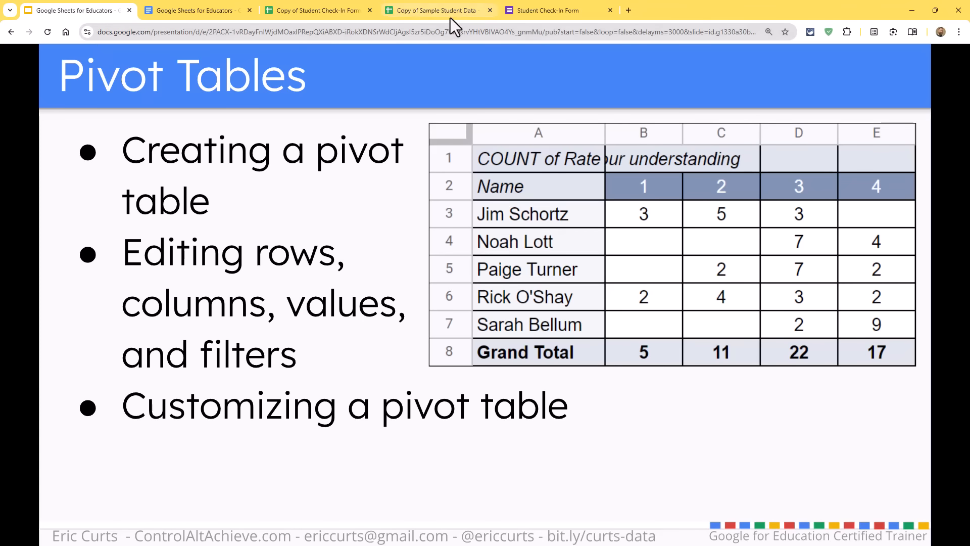
pyautogui.click(316, 14)
pyautogui.scroll(-1, 692, 338)
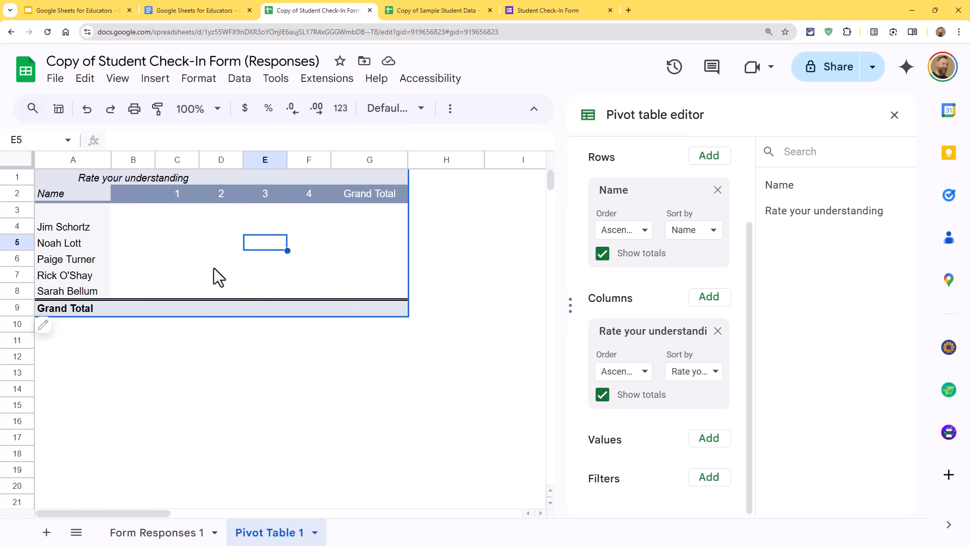
pyautogui.click(99, 12)
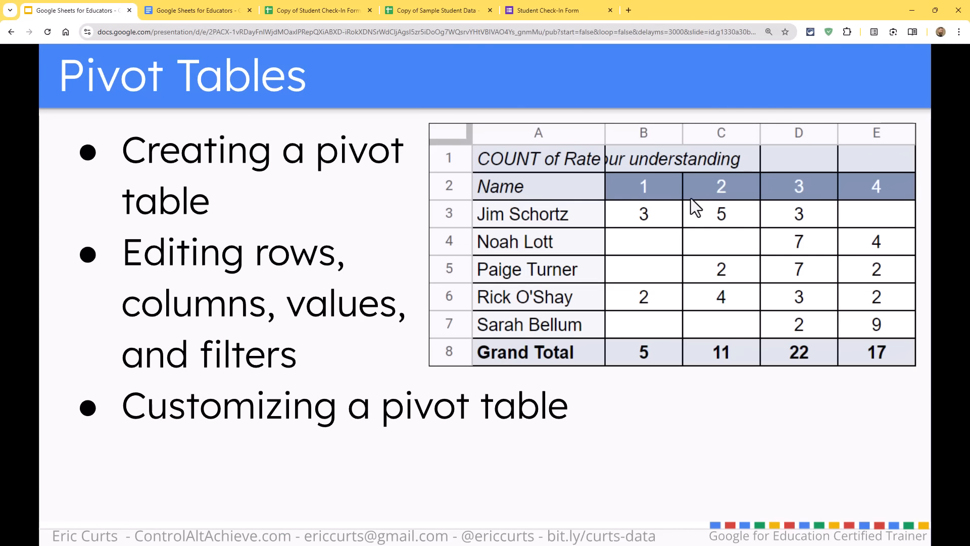
pyautogui.click(303, 10)
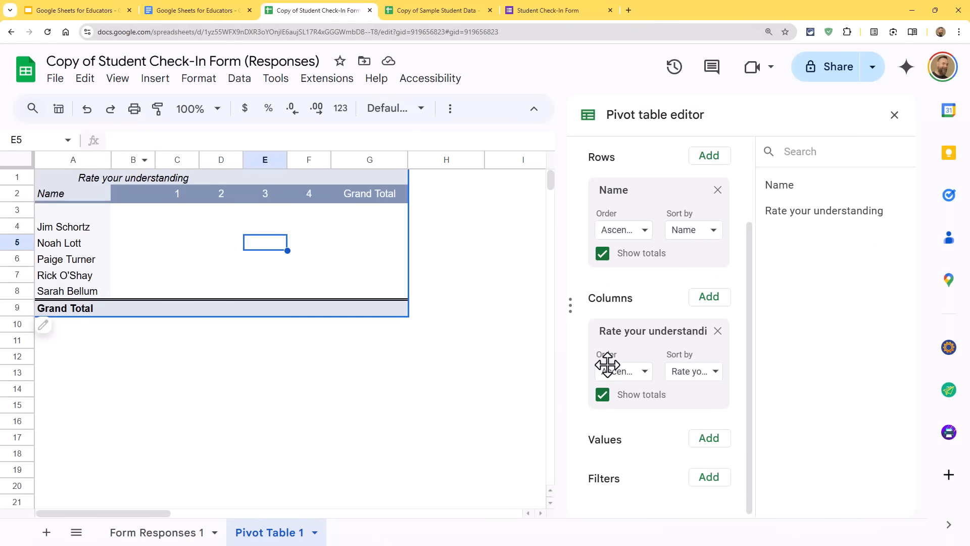
# - Add Rate your understanding as the pivot table's values
pyautogui.click(708, 439)
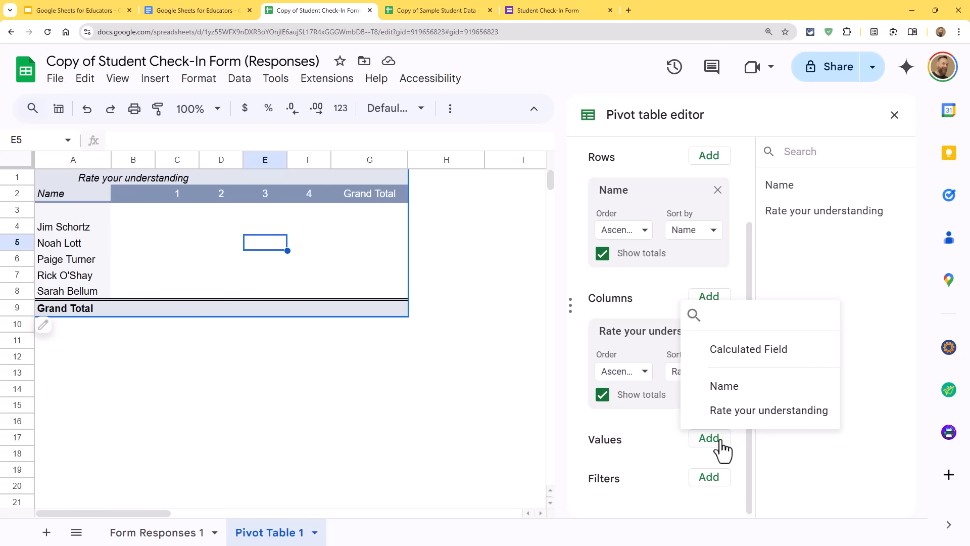
pyautogui.click(756, 410)
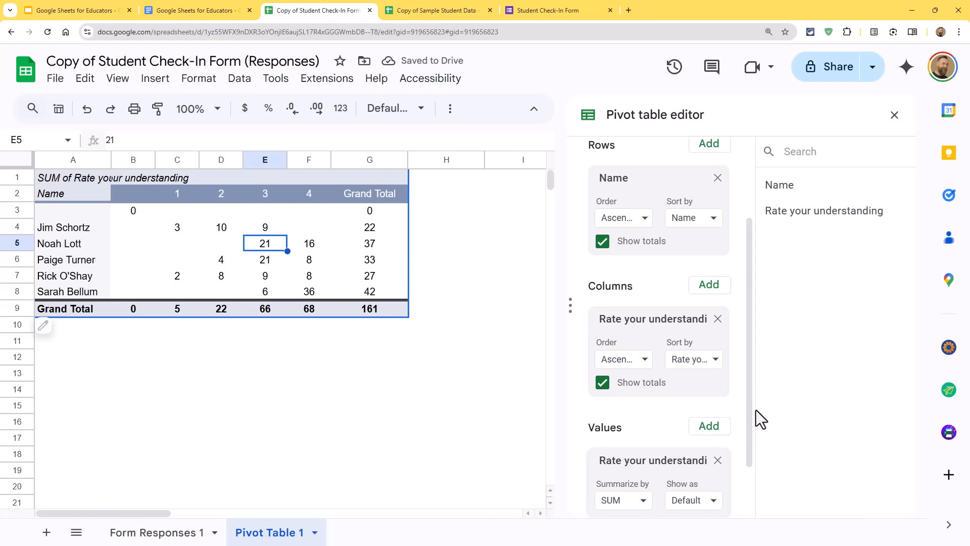
pyautogui.scroll(-2, 652, 347)
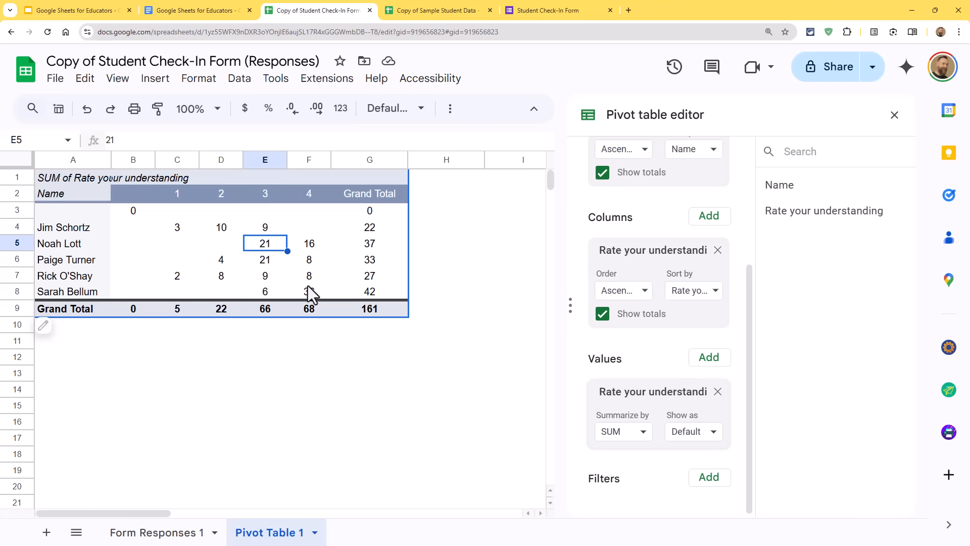
# - Using the slide's example as reference, summarize the Rate your understanding values by COUNT and compare the table with the slide
pyautogui.click(70, 7)
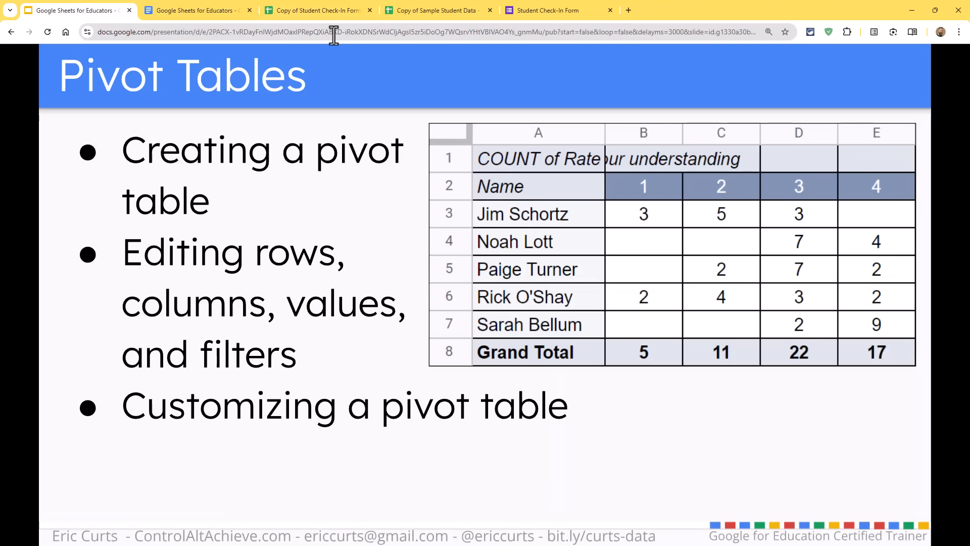
pyautogui.click(313, 12)
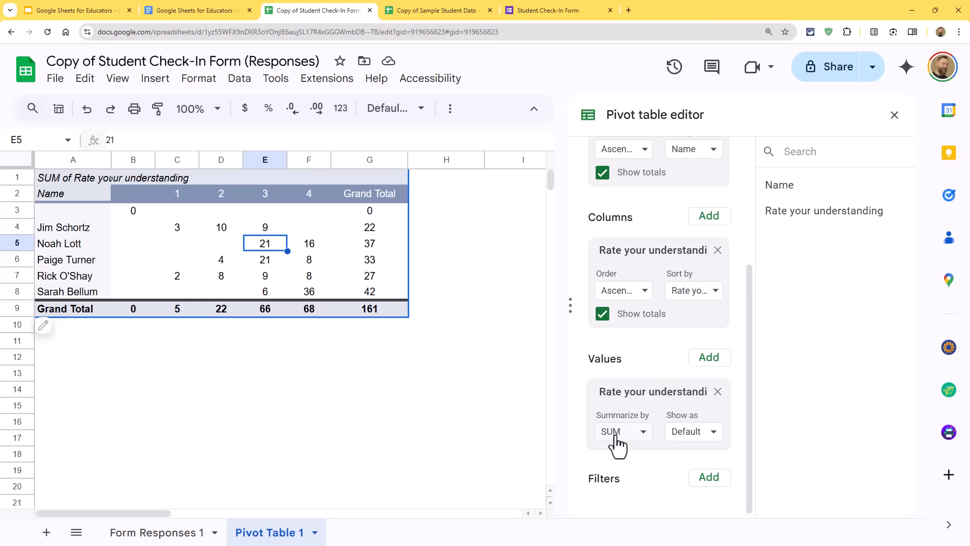
pyautogui.click(642, 435)
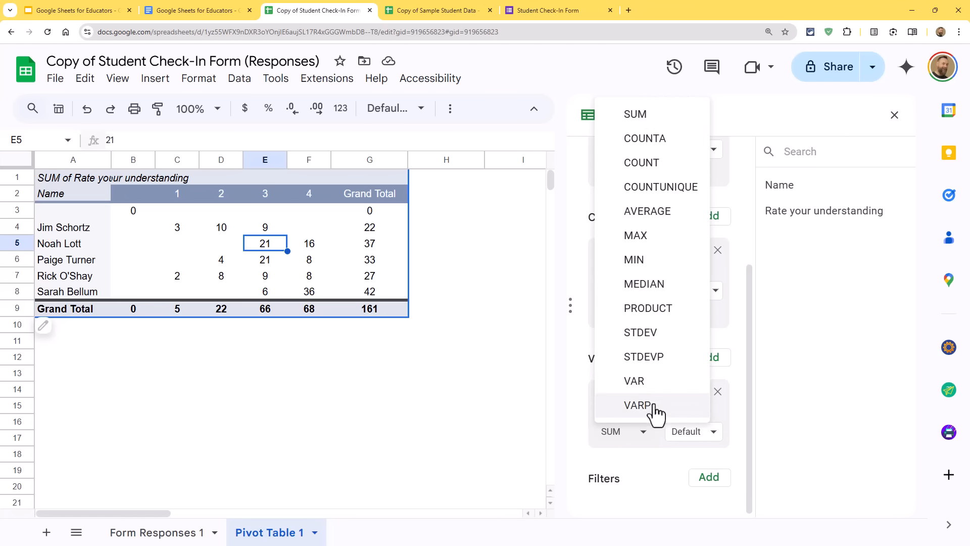
pyautogui.click(652, 437)
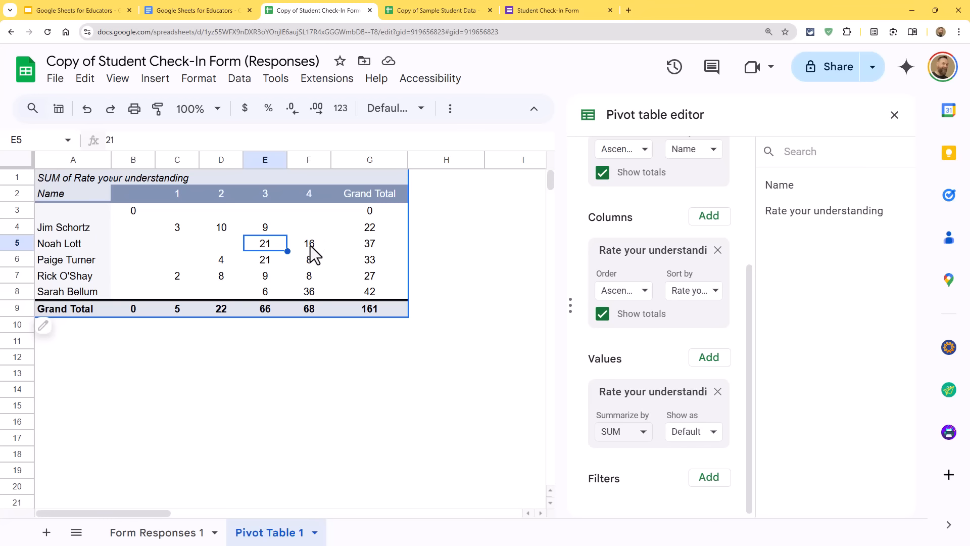
pyautogui.click(644, 439)
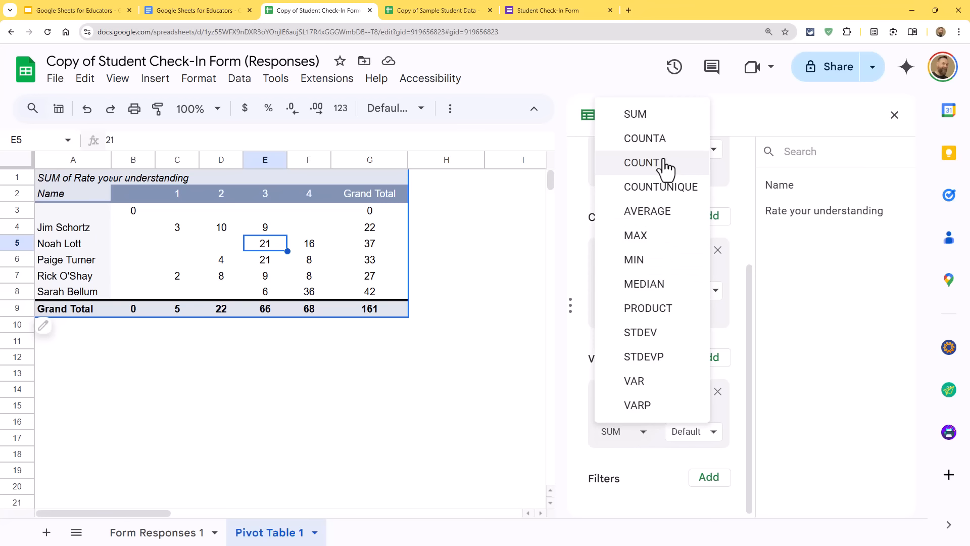
pyautogui.click(655, 443)
pyautogui.scroll(-1, 634, 384)
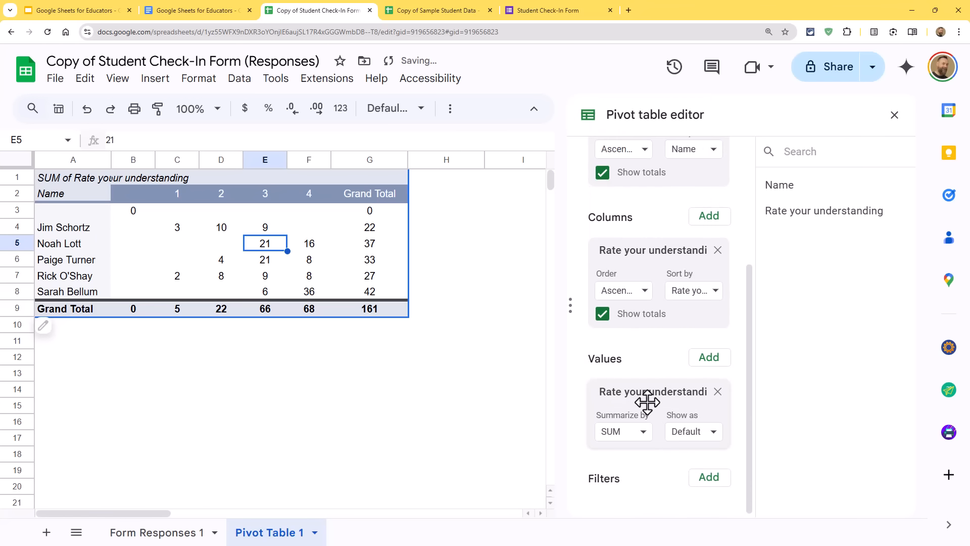
pyautogui.click(646, 433)
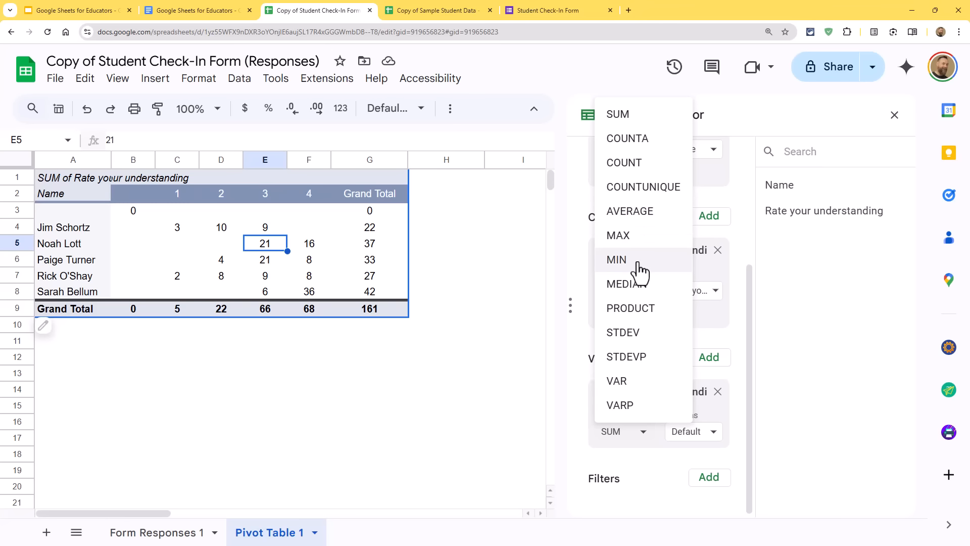
pyautogui.click(625, 163)
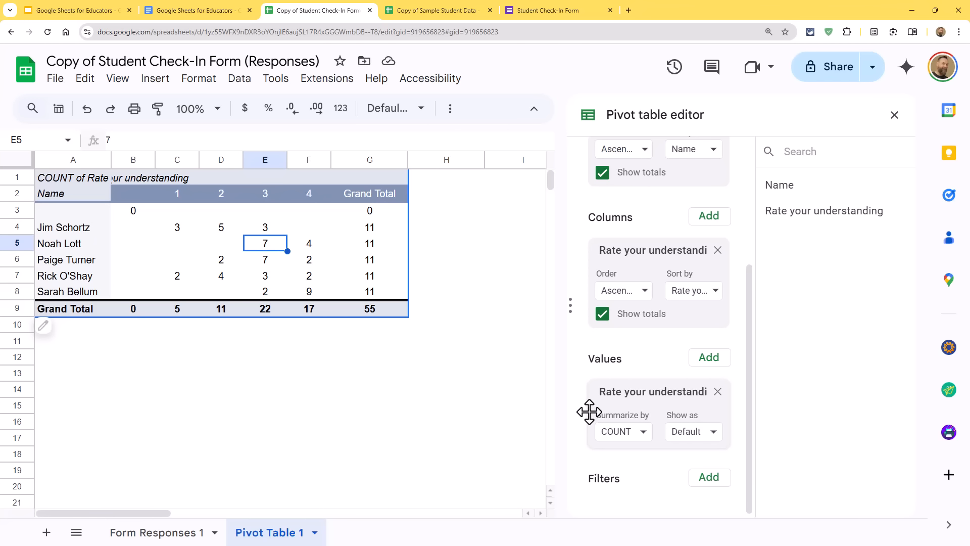
pyautogui.click(65, 9)
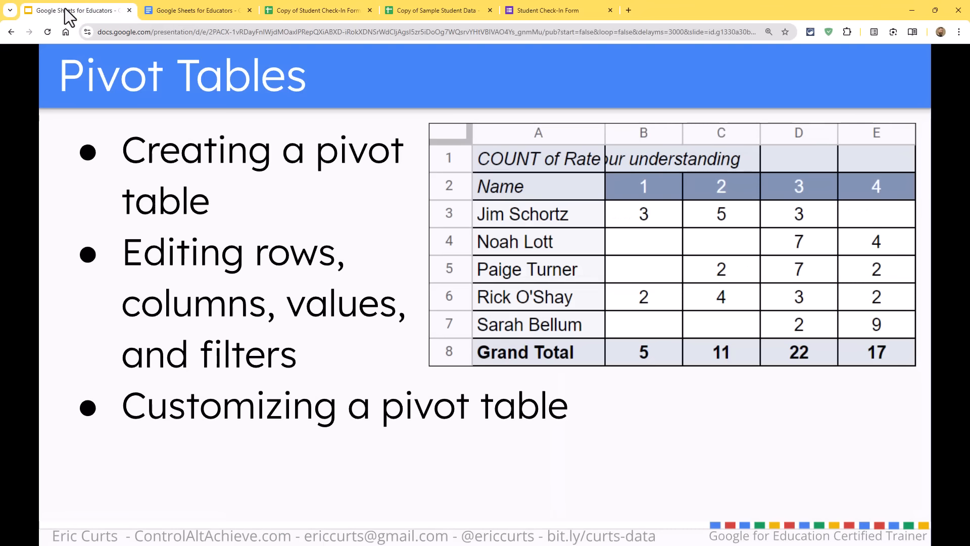
pyautogui.click(319, 11)
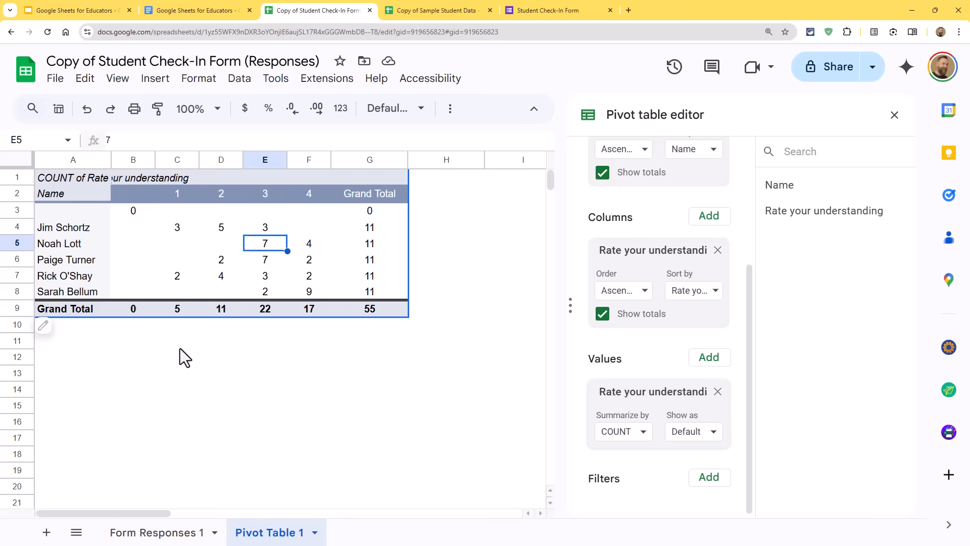
# - Add a Name filter to the pivot table that excludes (Blanks)
pyautogui.click(708, 482)
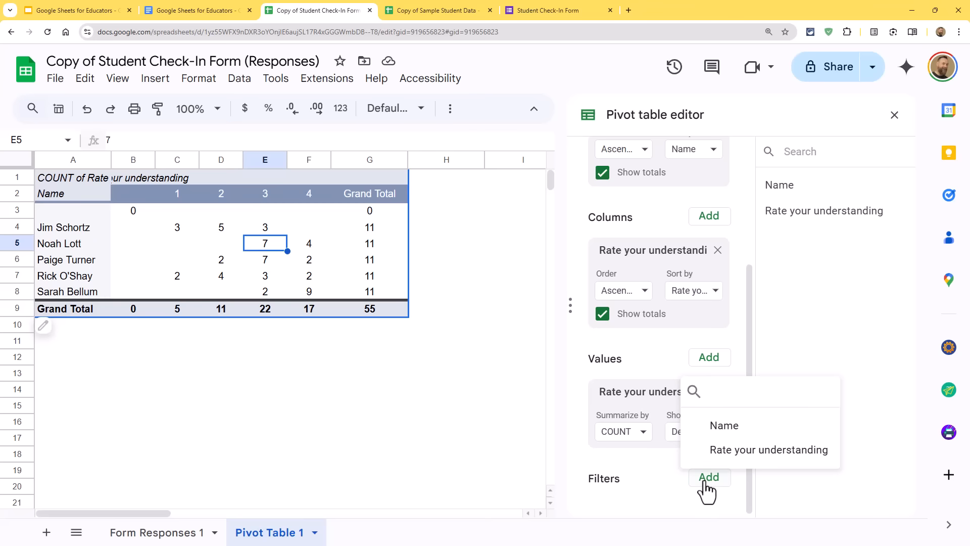
pyautogui.click(733, 430)
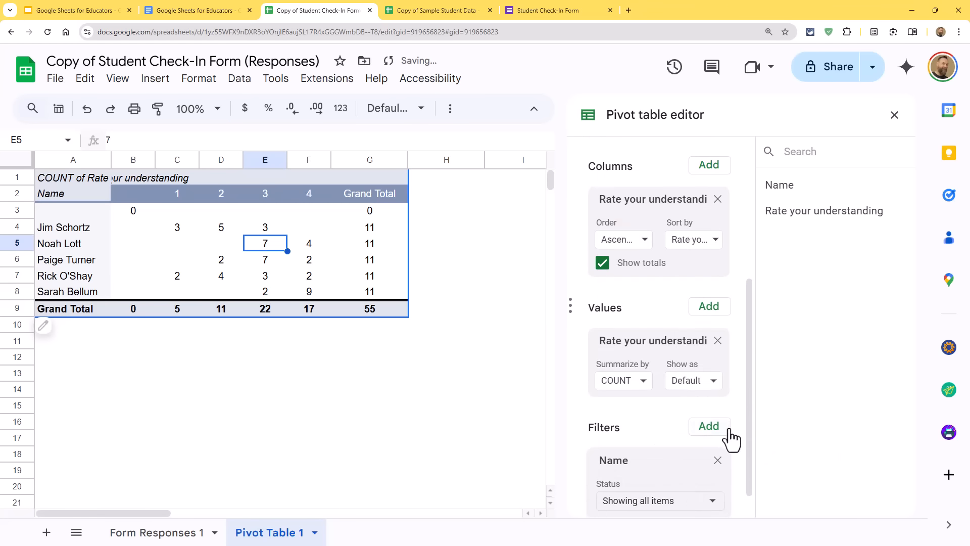
pyautogui.click(714, 478)
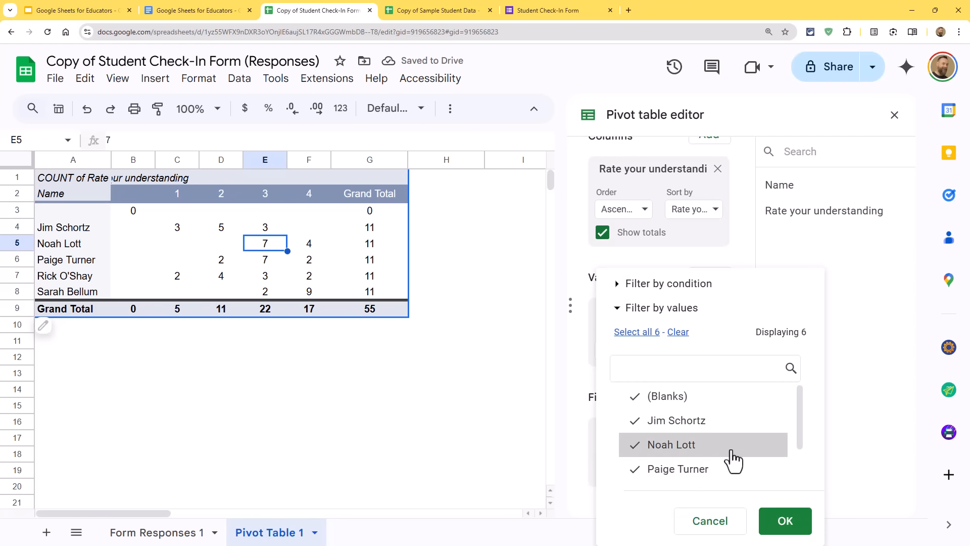
pyautogui.scroll(-2, 734, 439)
pyautogui.scroll(2, 735, 440)
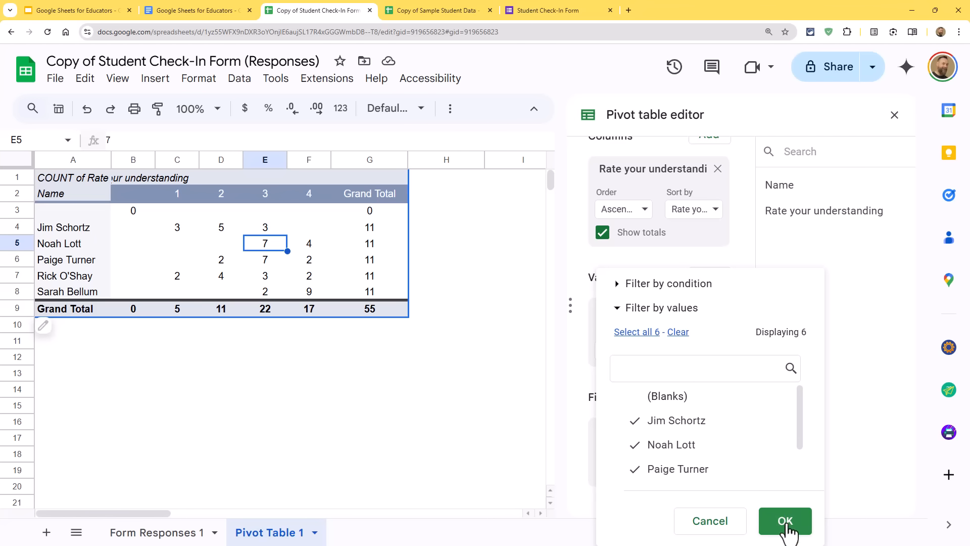
pyautogui.click(785, 522)
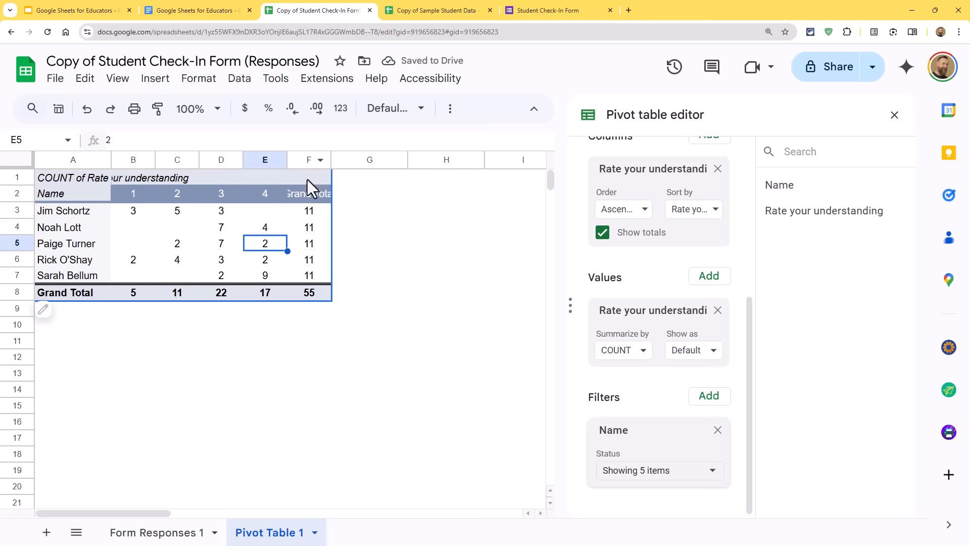
# - Widen column F so the full Grand Total heading fits
pyautogui.click(308, 161)
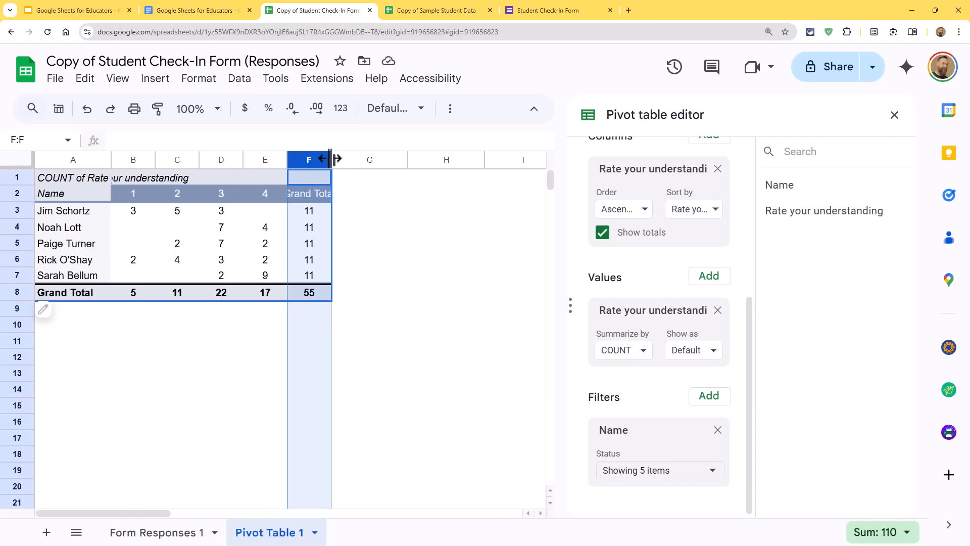
pyautogui.moveTo(331, 159); pyautogui.dragTo(347, 158)
pyautogui.click(317, 275)
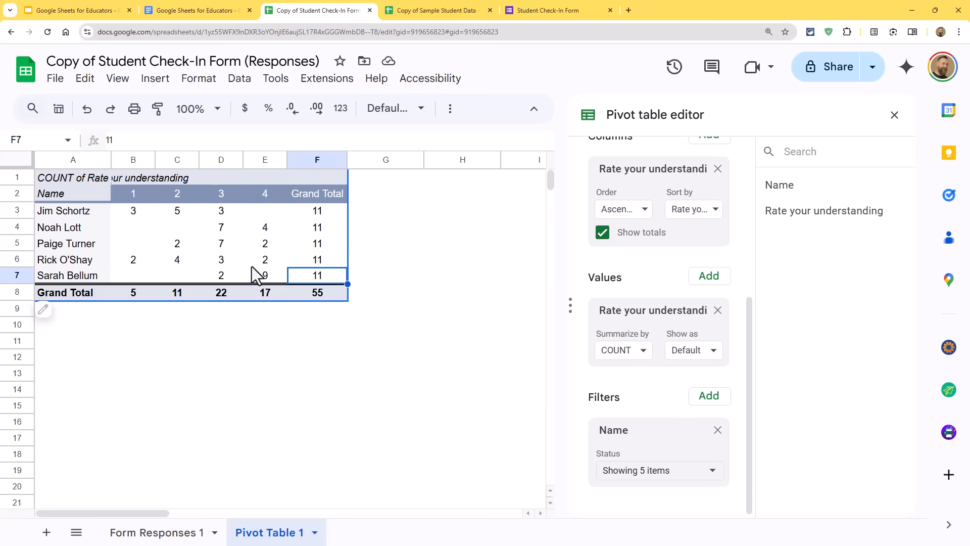
pyautogui.click(269, 360)
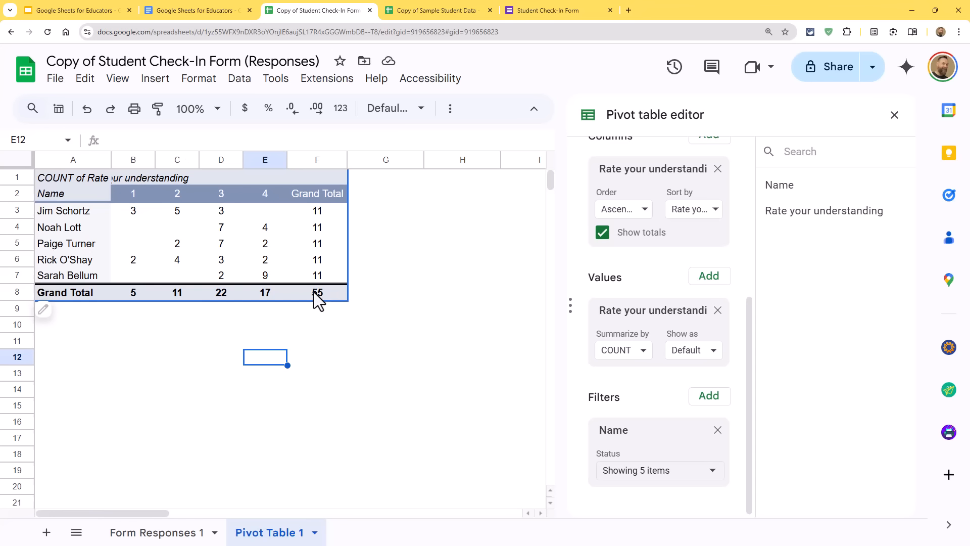
# - Compare the pivot table's rating counts with the individual entries in Form Responses 1
pyautogui.click(174, 536)
pyautogui.click(231, 330)
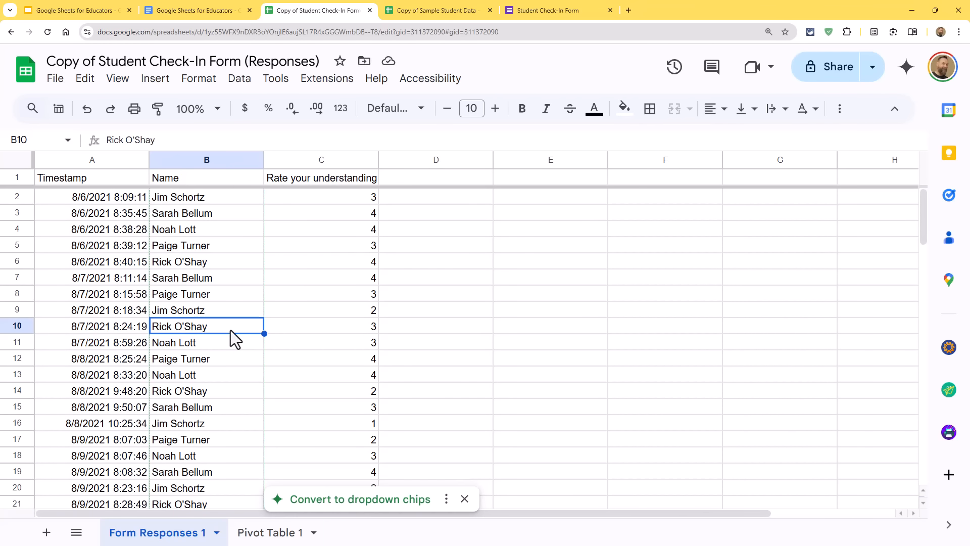
pyautogui.click(263, 532)
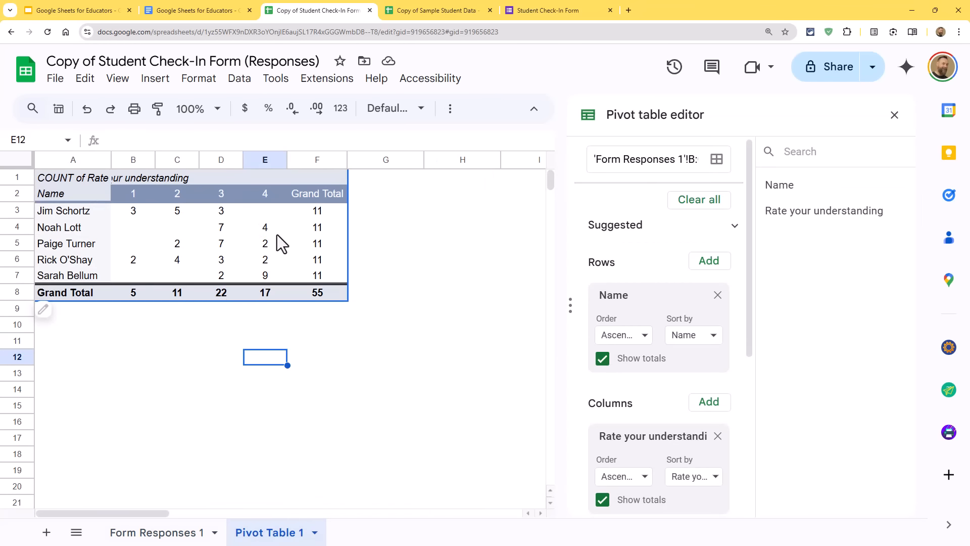
pyautogui.click(188, 530)
pyautogui.scroll(-11, 156, 328)
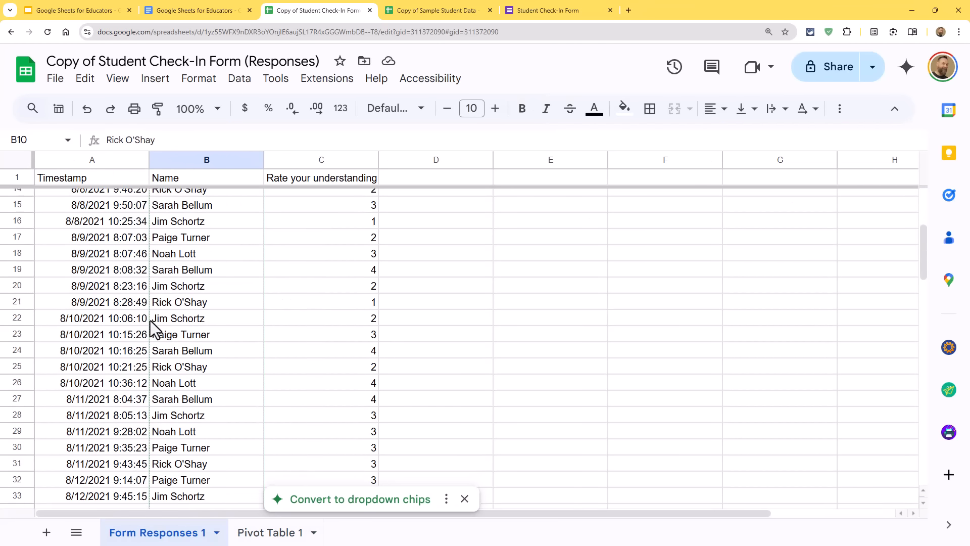
# - Review the remaining entries in Form Responses 1 down past the last response and check them against the pivot table's summary
pyautogui.scroll(-4, 156, 329)
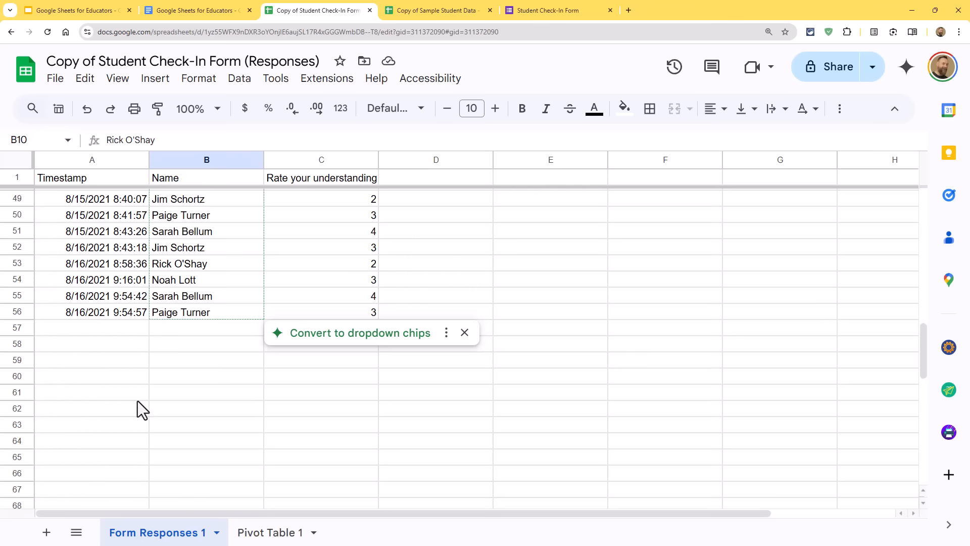
pyautogui.scroll(-7, 245, 388)
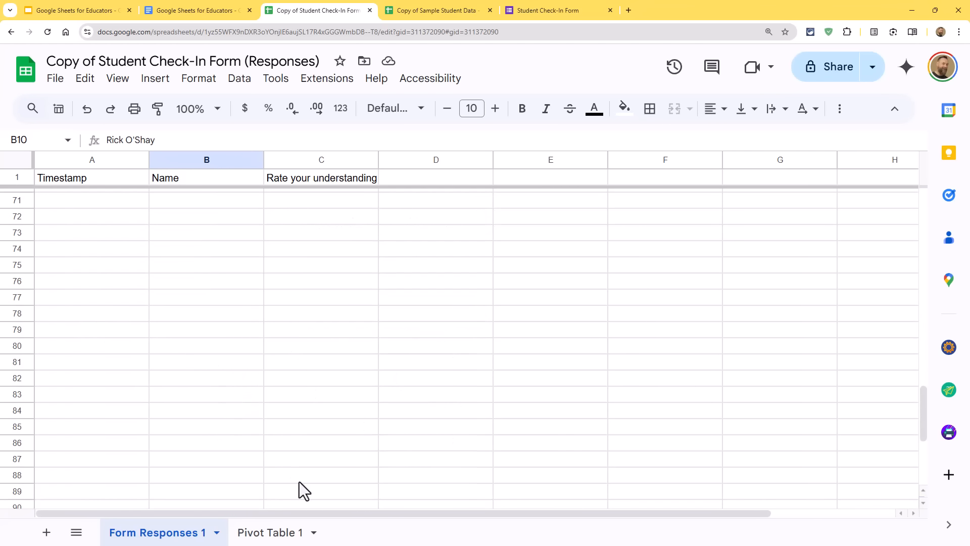
pyautogui.click(282, 536)
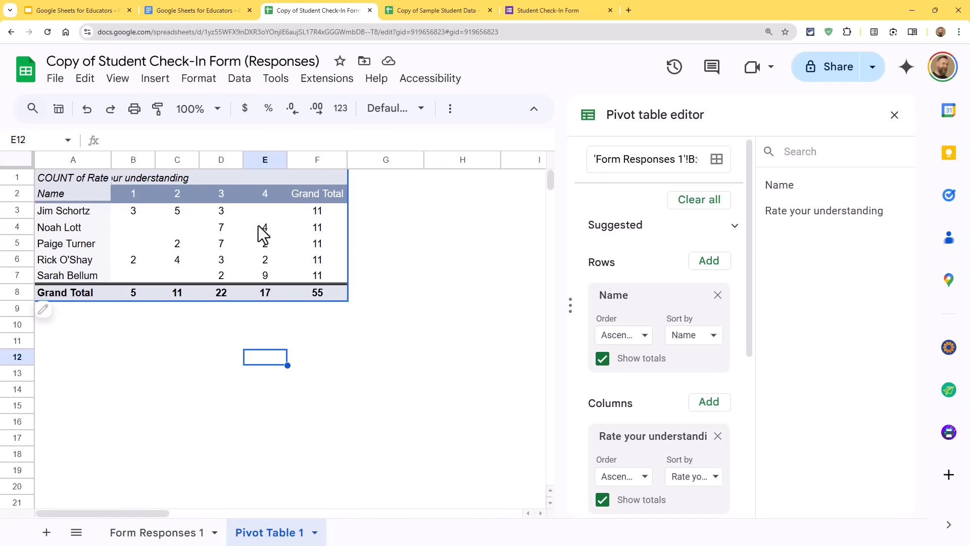
pyautogui.click(179, 533)
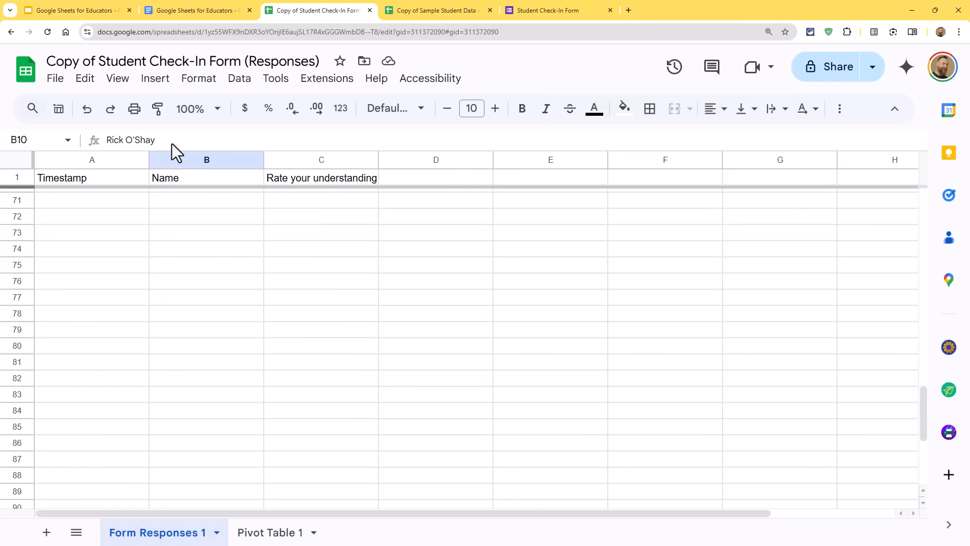
# - Advance the slide presentation to Mail Merge, and find the Mail Merge section in the Google Sheets for Educators document
pyautogui.click(76, 11)
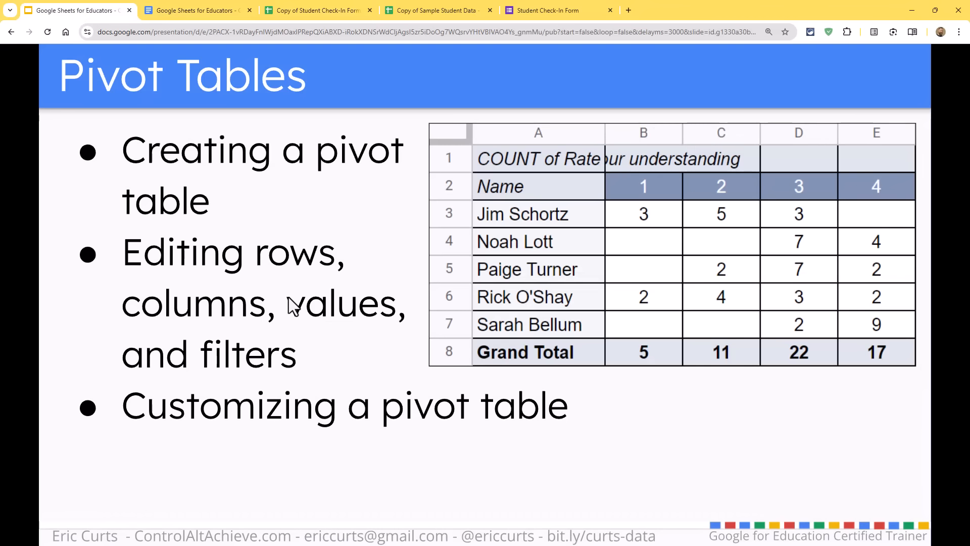
pyautogui.click(341, 317)
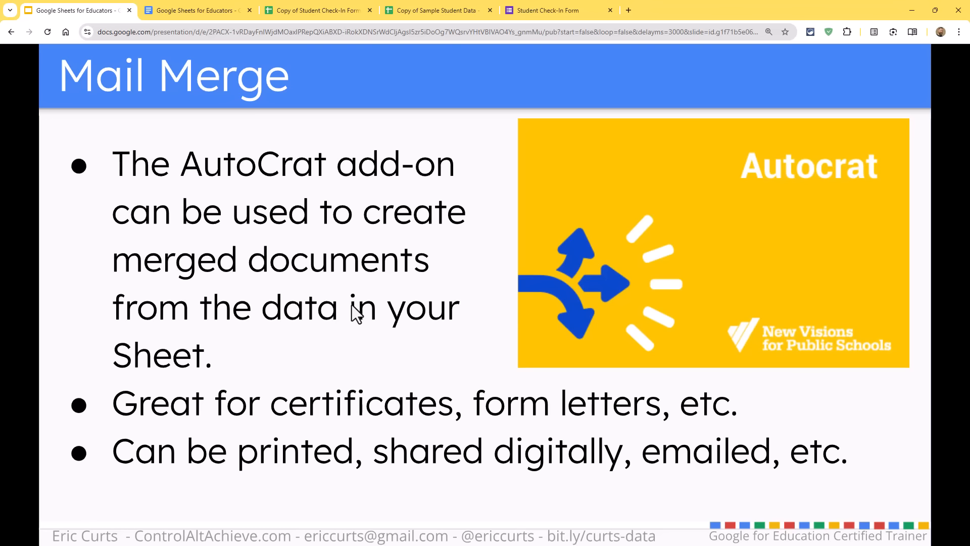
pyautogui.click(235, 9)
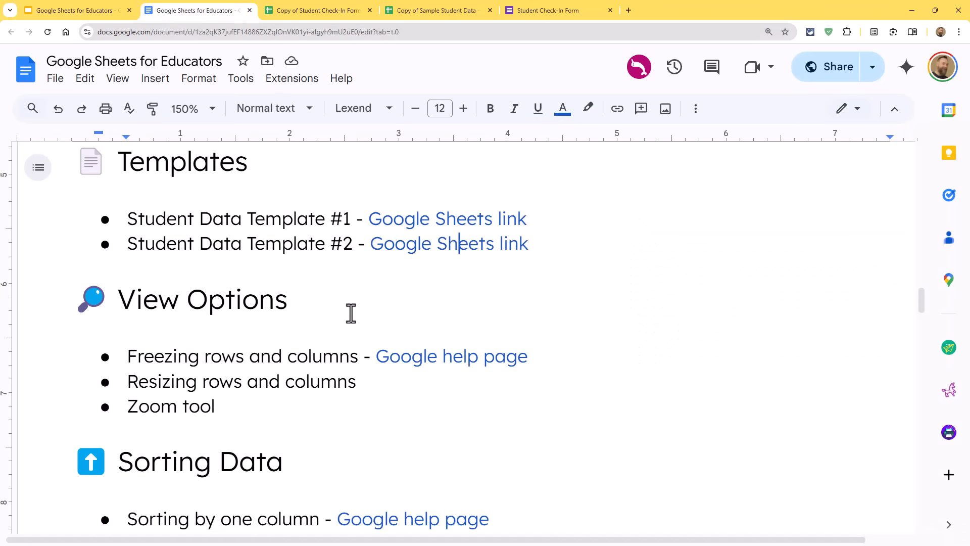
pyautogui.scroll(-10, 378, 288)
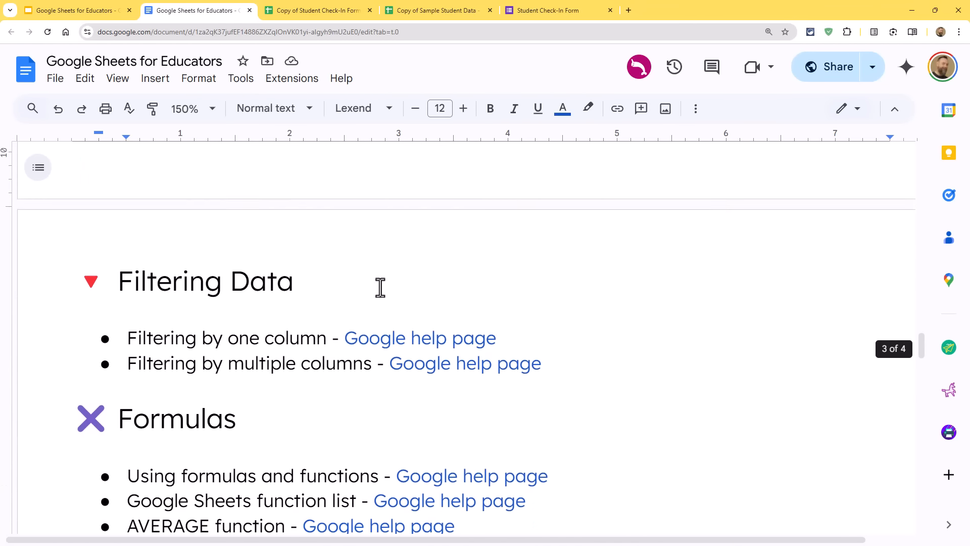
pyautogui.scroll(-15, 380, 287)
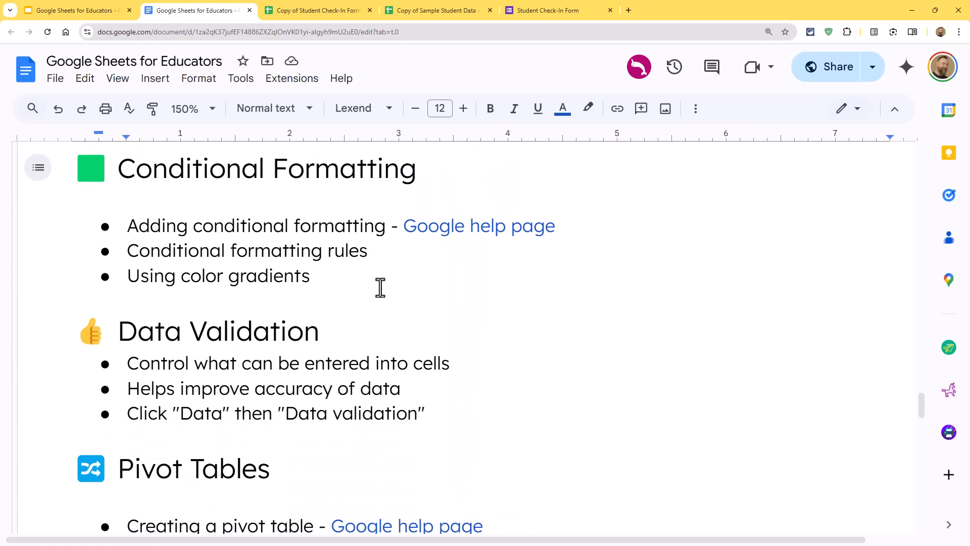
pyautogui.scroll(-12, 379, 287)
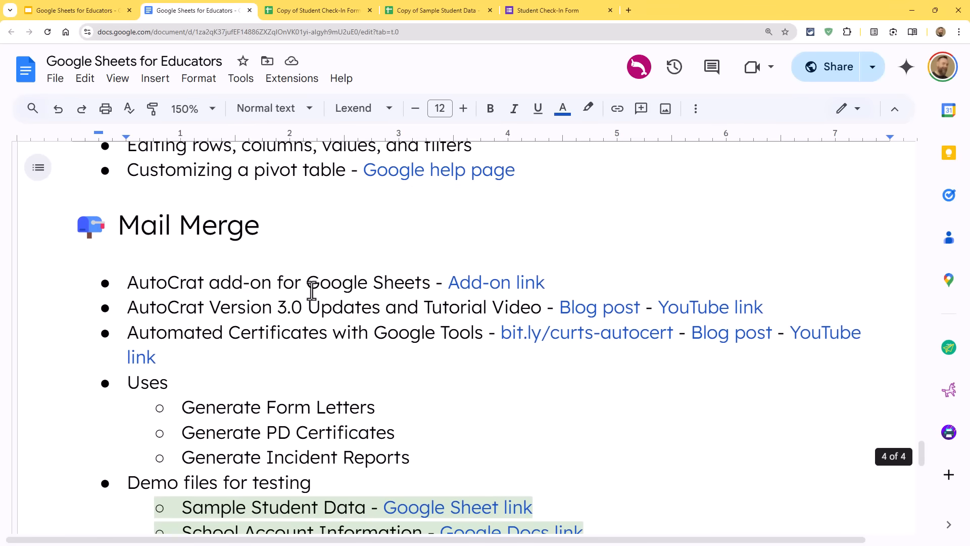
pyautogui.scroll(-3, 270, 282)
pyautogui.scroll(3, 271, 278)
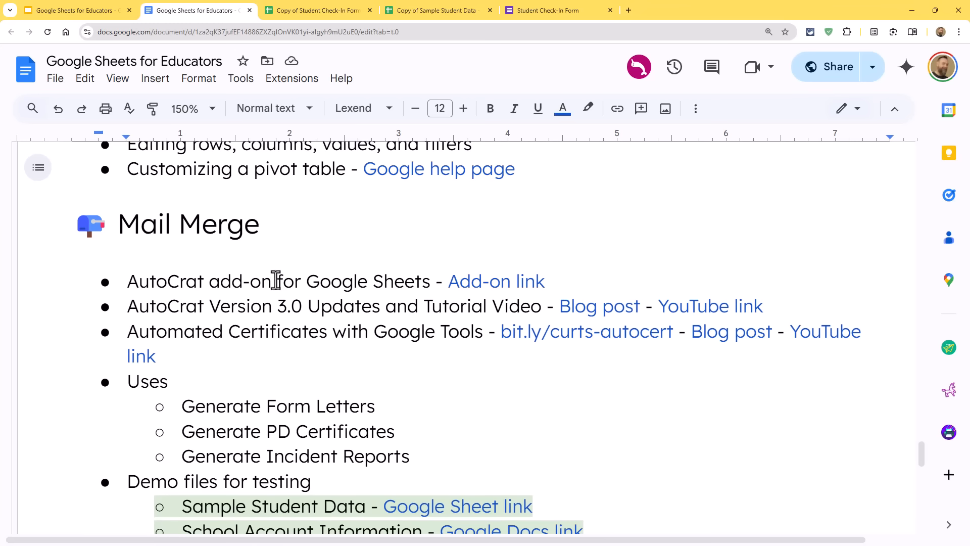
# - Preview the YouTube link of the AutoCrat Version 3.0 tutorial and review the uses and demo files listed under Mail Merge
pyautogui.scroll(-1, 276, 281)
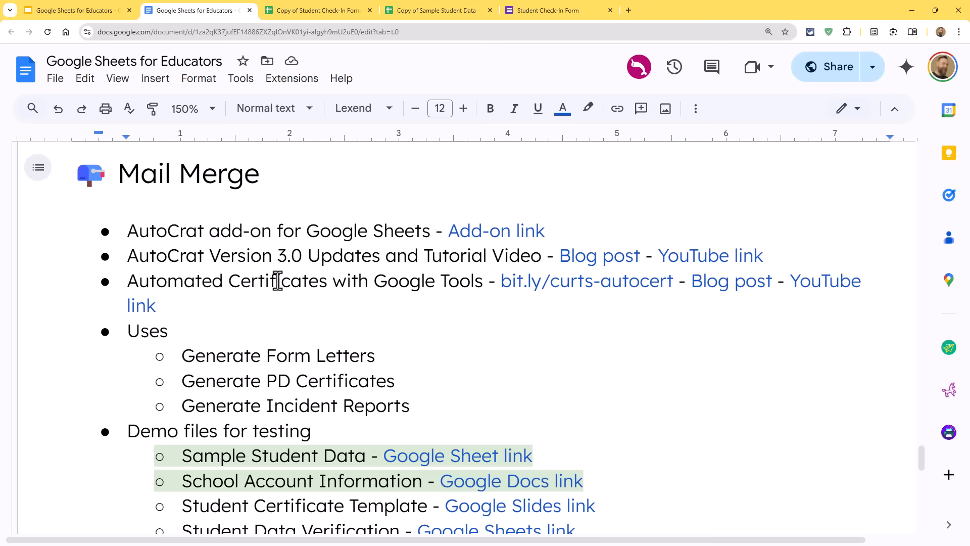
pyautogui.click(707, 255)
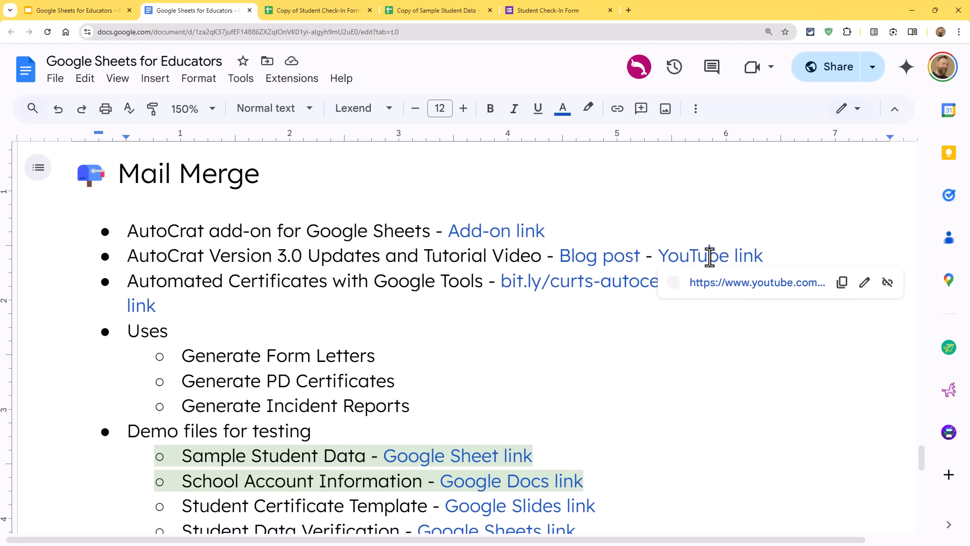
pyautogui.moveTo(209, 256); pyautogui.dragTo(308, 251)
pyautogui.click(372, 256)
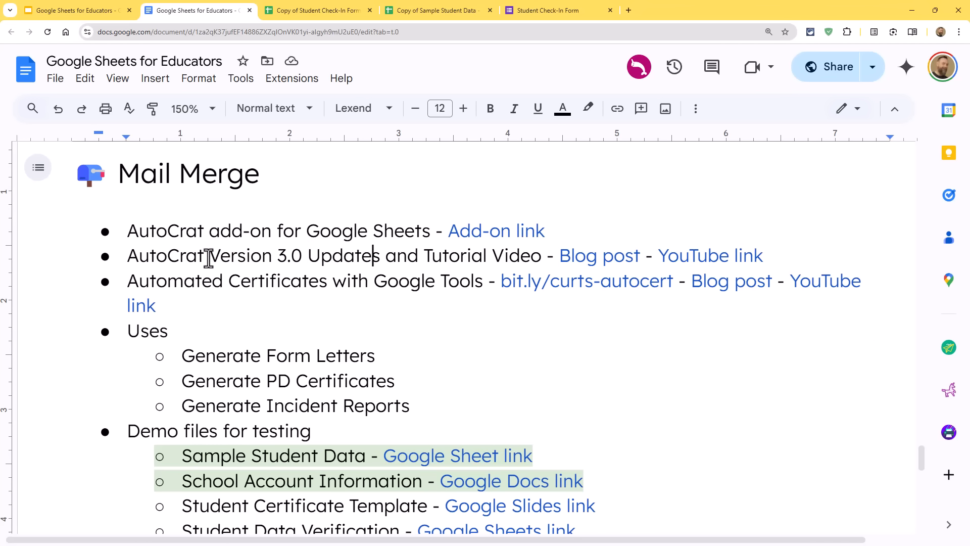
pyautogui.moveTo(166, 256); pyautogui.dragTo(378, 252)
pyautogui.click(740, 258)
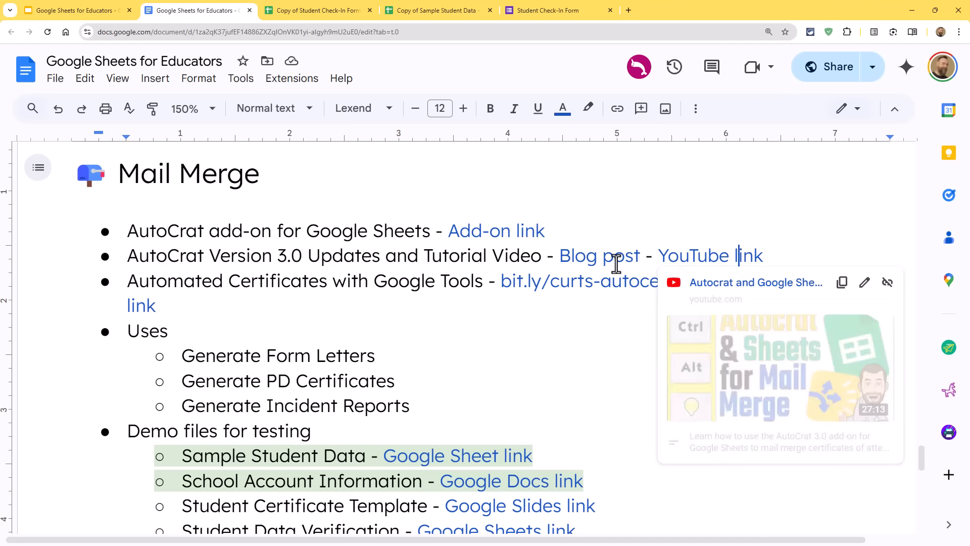
pyautogui.click(359, 260)
pyautogui.scroll(-2, 354, 261)
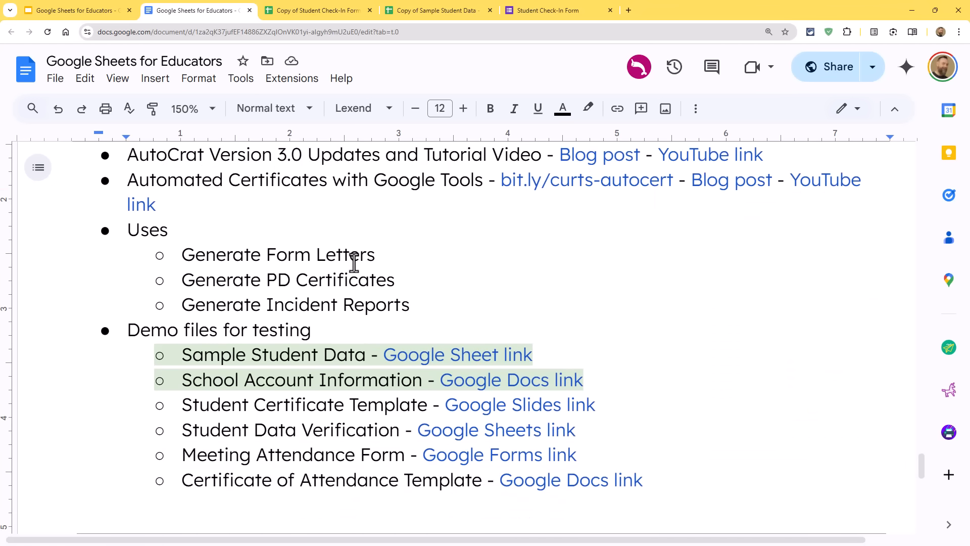
pyautogui.scroll(-1, 353, 261)
pyautogui.scroll(3, 354, 262)
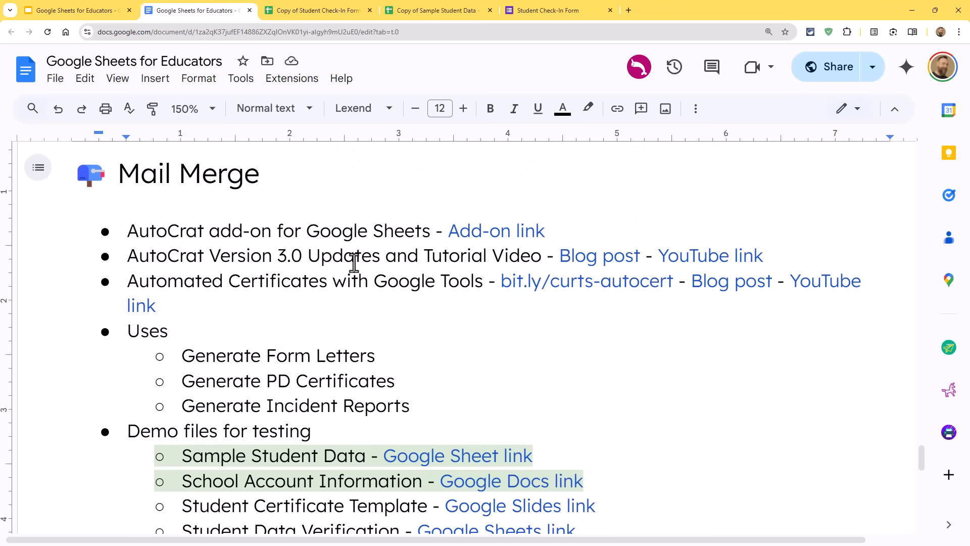